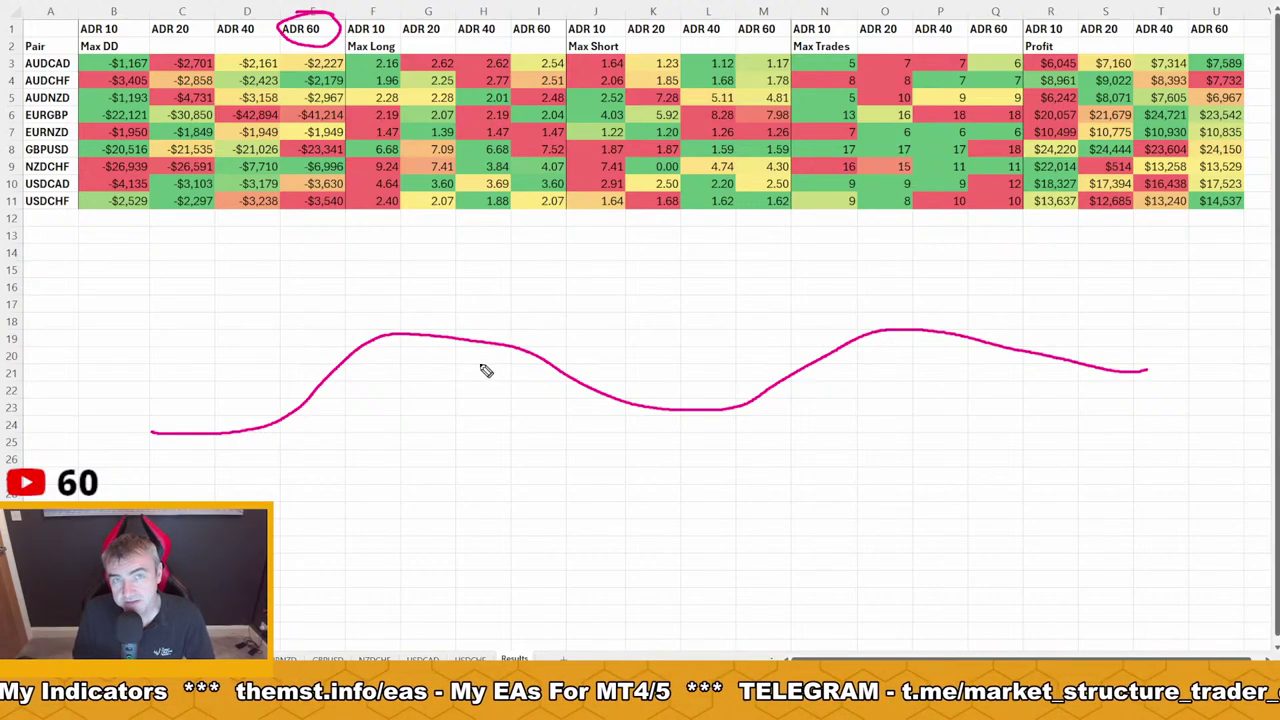
Draw three horizontal level lines and a rise-and-fall arrow above the wave curve, and clear all annotations
drag(472, 298, 551, 297)
drag(456, 251, 546, 235)
drag(456, 184, 552, 168)
mouse_move(497, 347)
mouse_down()
mouse_move(556, 195)
mouse_move(571, 338)
mouse_move(622, 305)
mouse_up()
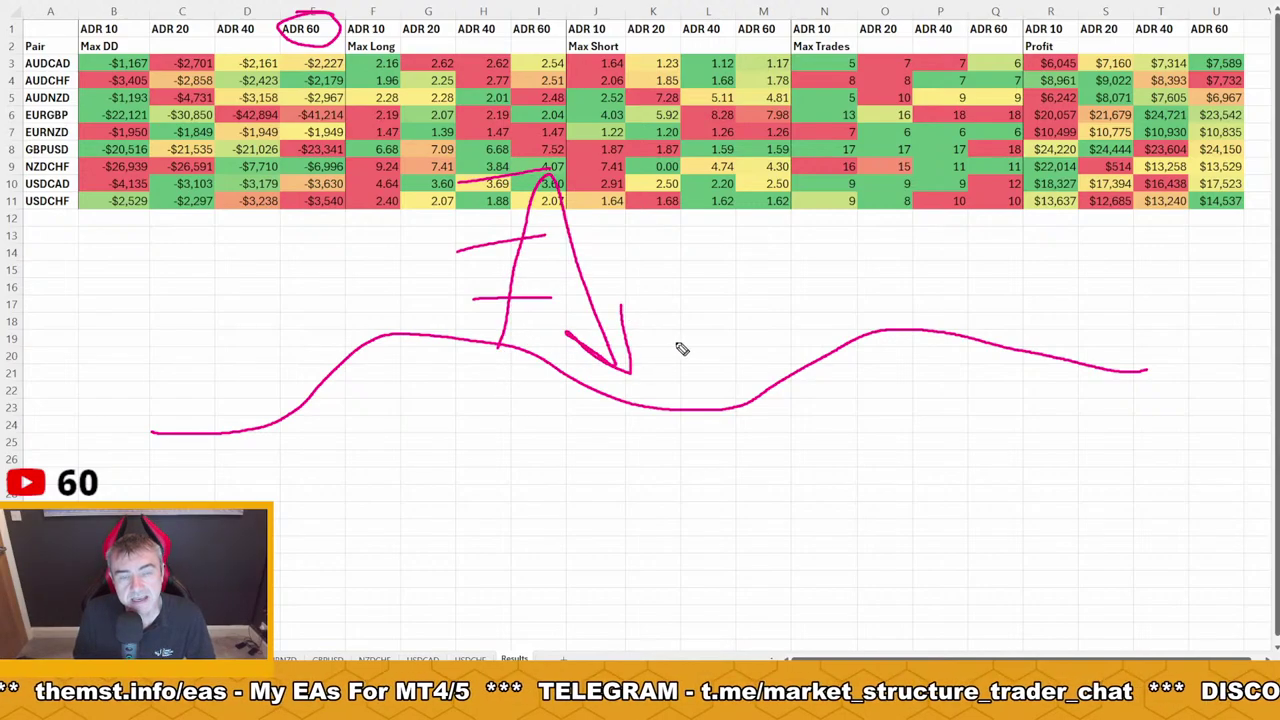
key(Escape)
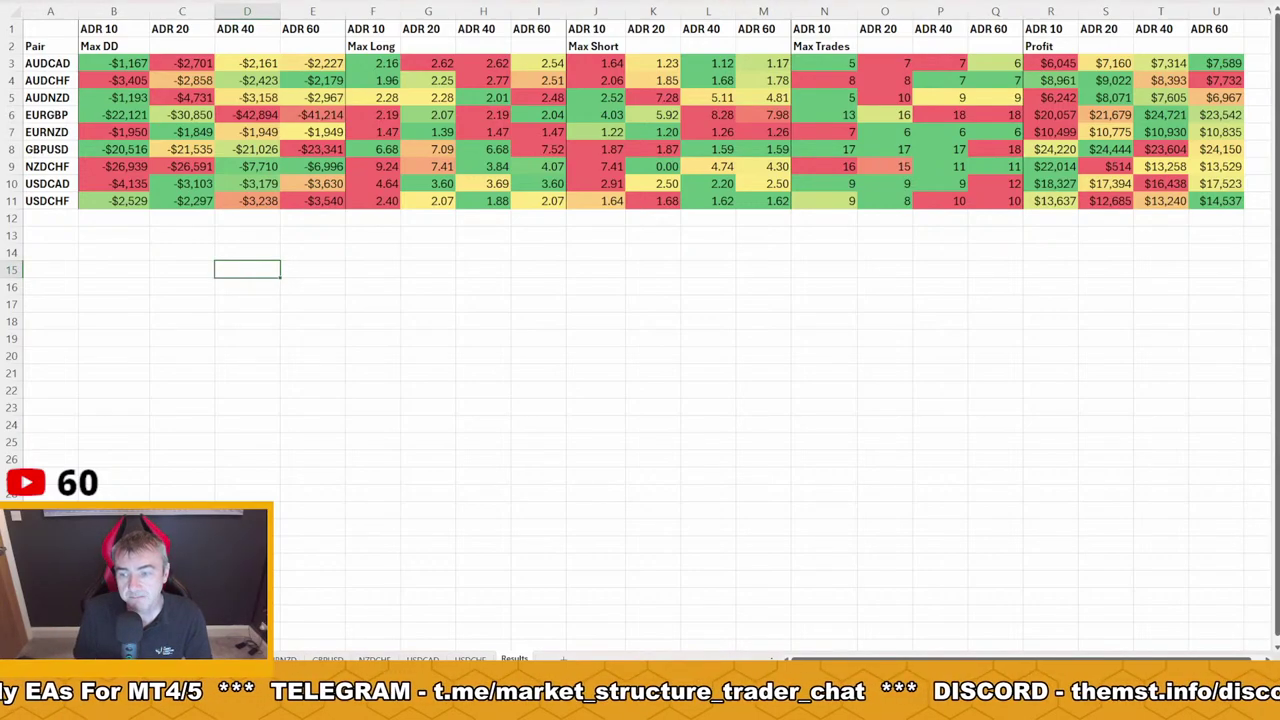
Frame the Max DD columns with vertical lines, separate ADR 10, and draw arrows up to ADR 10 and ADR 60
drag(77, 12, 78, 245)
drag(347, 3, 356, 264)
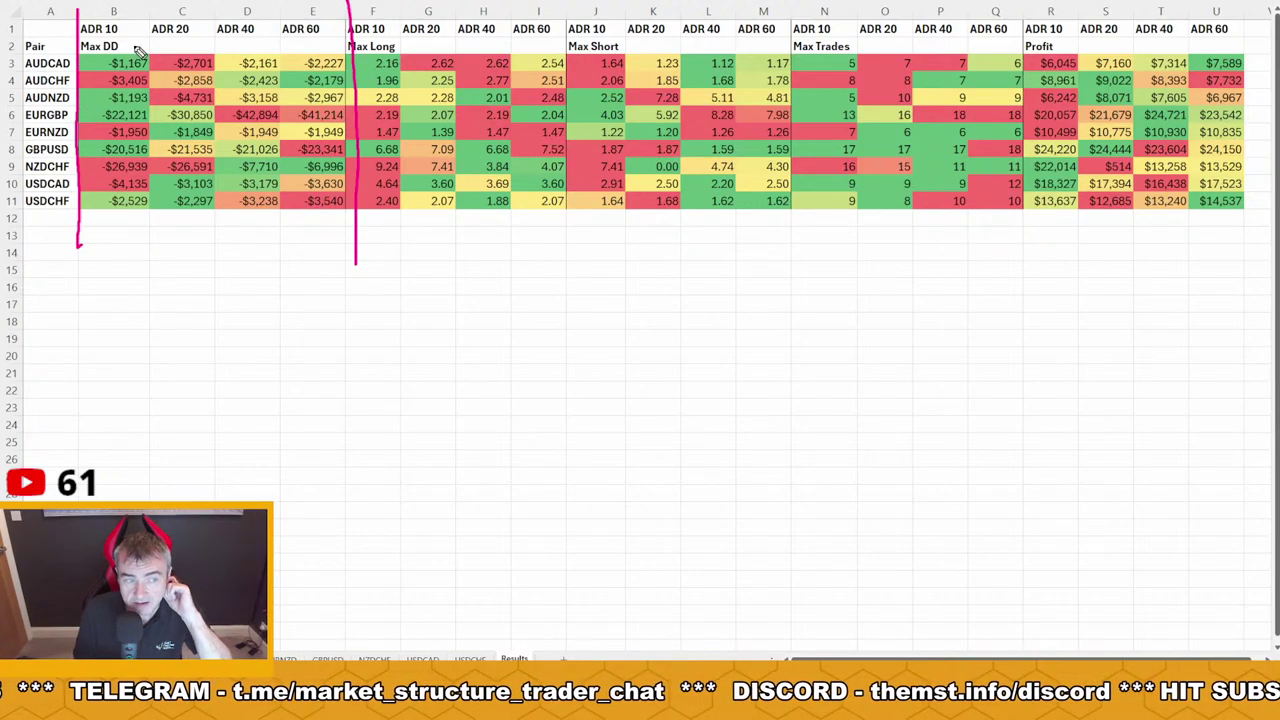
drag(153, 3, 156, 243)
drag(116, 336, 132, 228)
drag(279, 320, 288, 242)
Underline Max DD values in ADR 10 and ADR 60 for USDCHF, GBPUSD, EURGBP, AUDNZD and AUDCAD, and clear the annotations
mouse_move(108, 219)
mouse_down()
mouse_move(160, 200)
mouse_move(95, 208)
mouse_move(129, 218)
mouse_up()
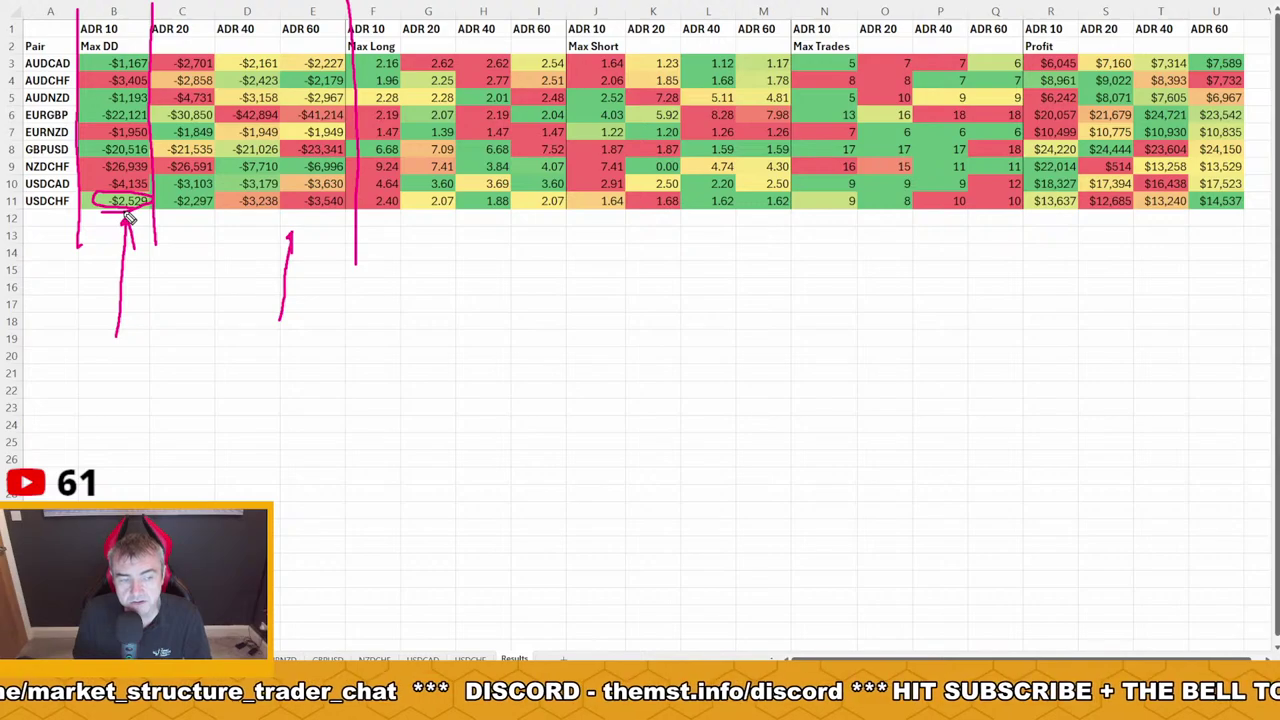
drag(307, 210, 366, 209)
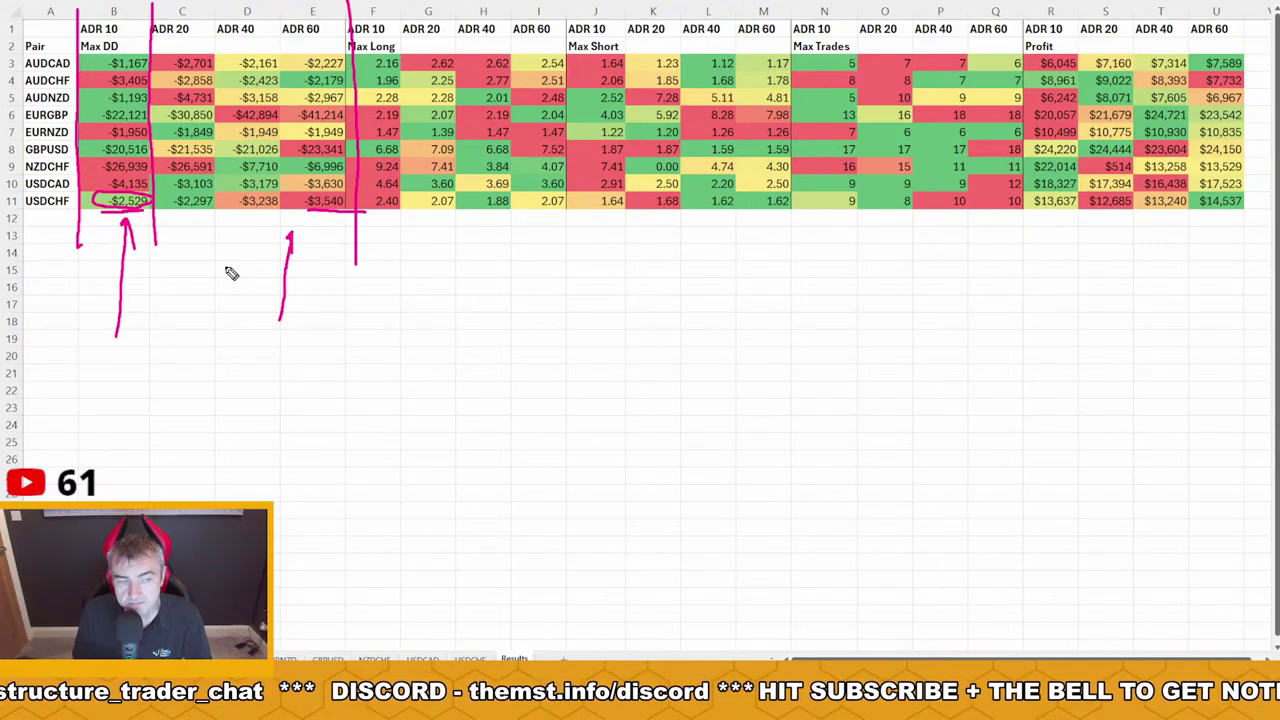
drag(297, 157, 346, 157)
drag(102, 122, 152, 122)
drag(298, 139, 346, 138)
drag(105, 104, 152, 103)
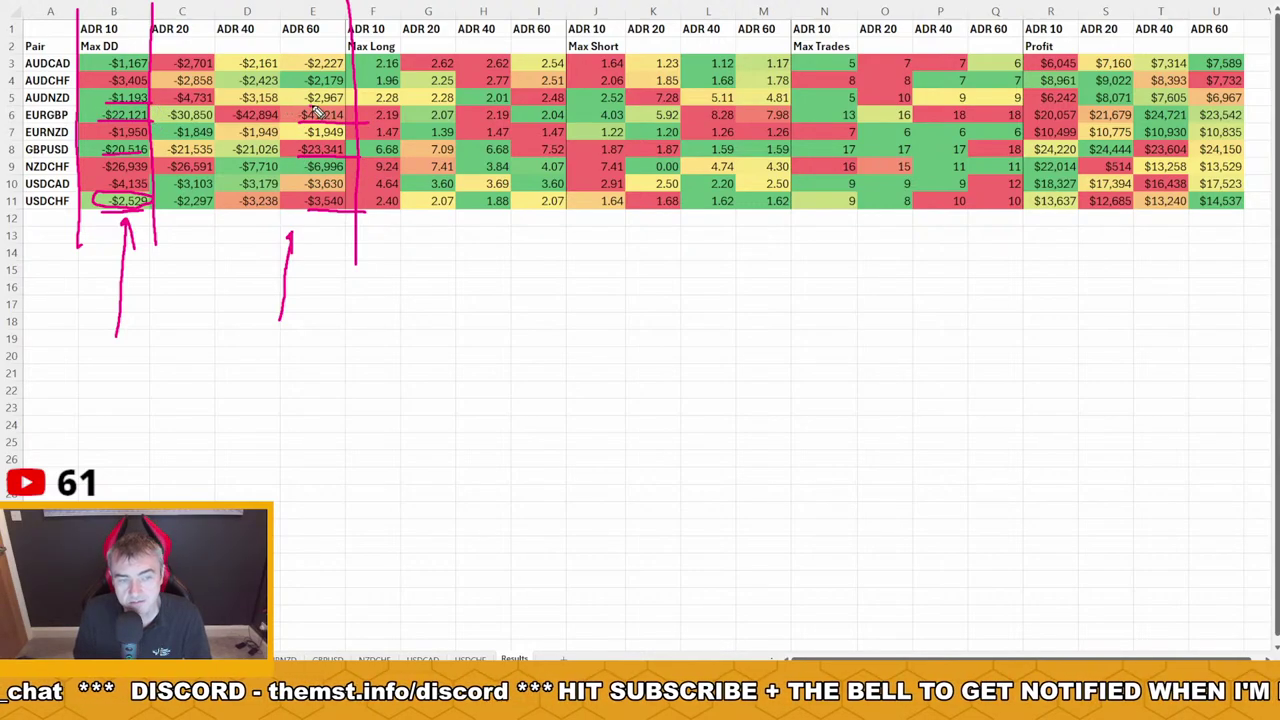
drag(300, 71, 362, 71)
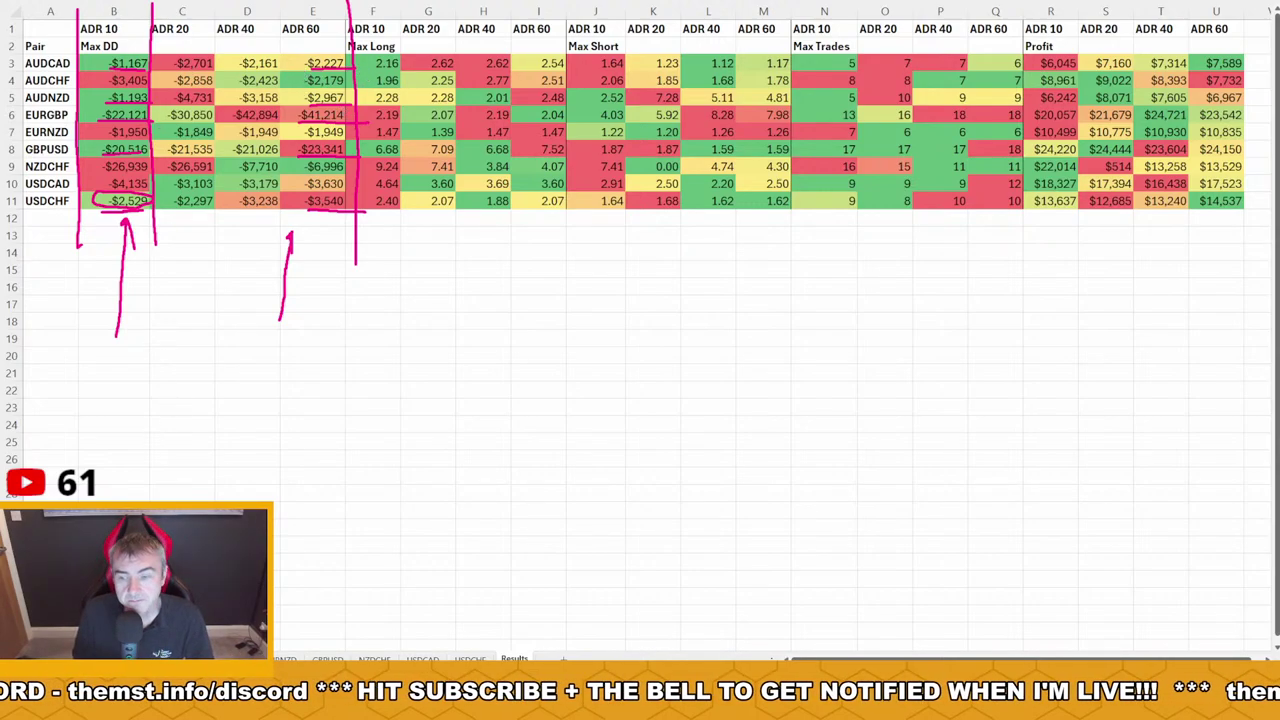
key(e)
Draw arrows up to the Max DD ADR 10 and ADR 20 columns and circle the Max Long and Max Short ADR 10 headers
mouse_move(122, 350)
mouse_down()
mouse_move(143, 252)
mouse_move(160, 268)
mouse_up()
mouse_move(174, 357)
mouse_down()
mouse_move(180, 236)
mouse_move(207, 280)
mouse_up()
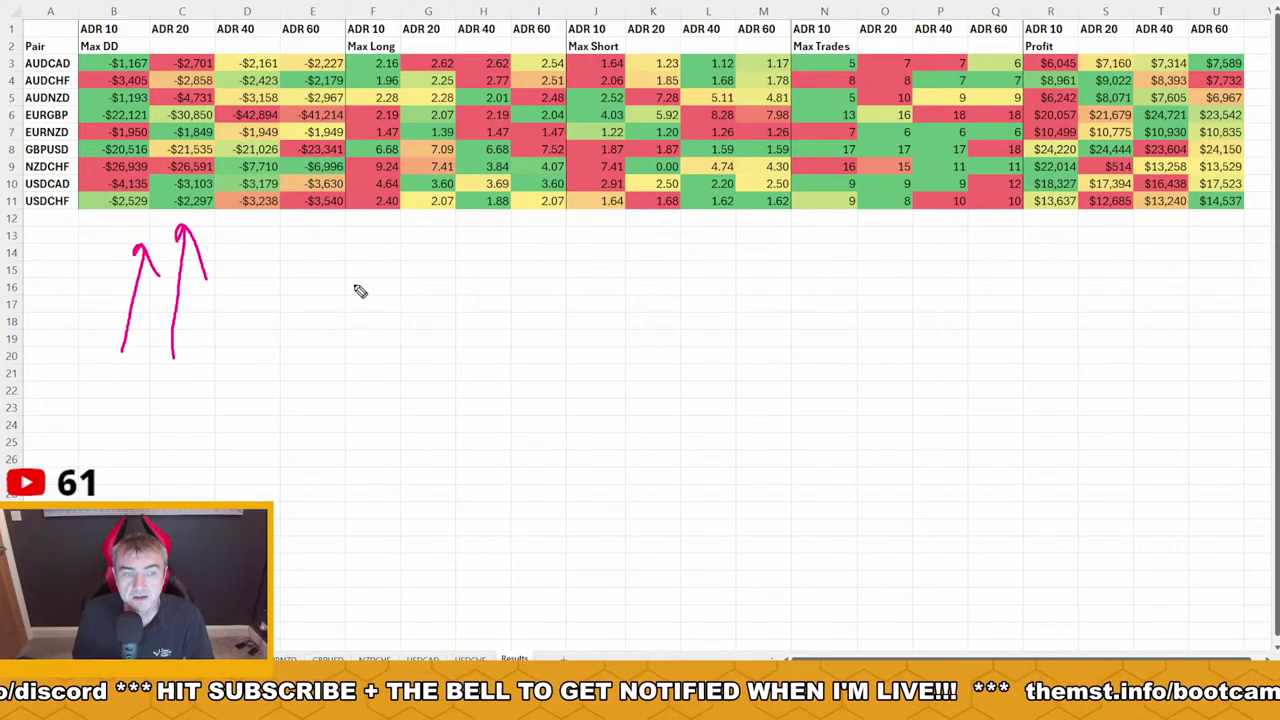
drag(400, 28, 360, 24)
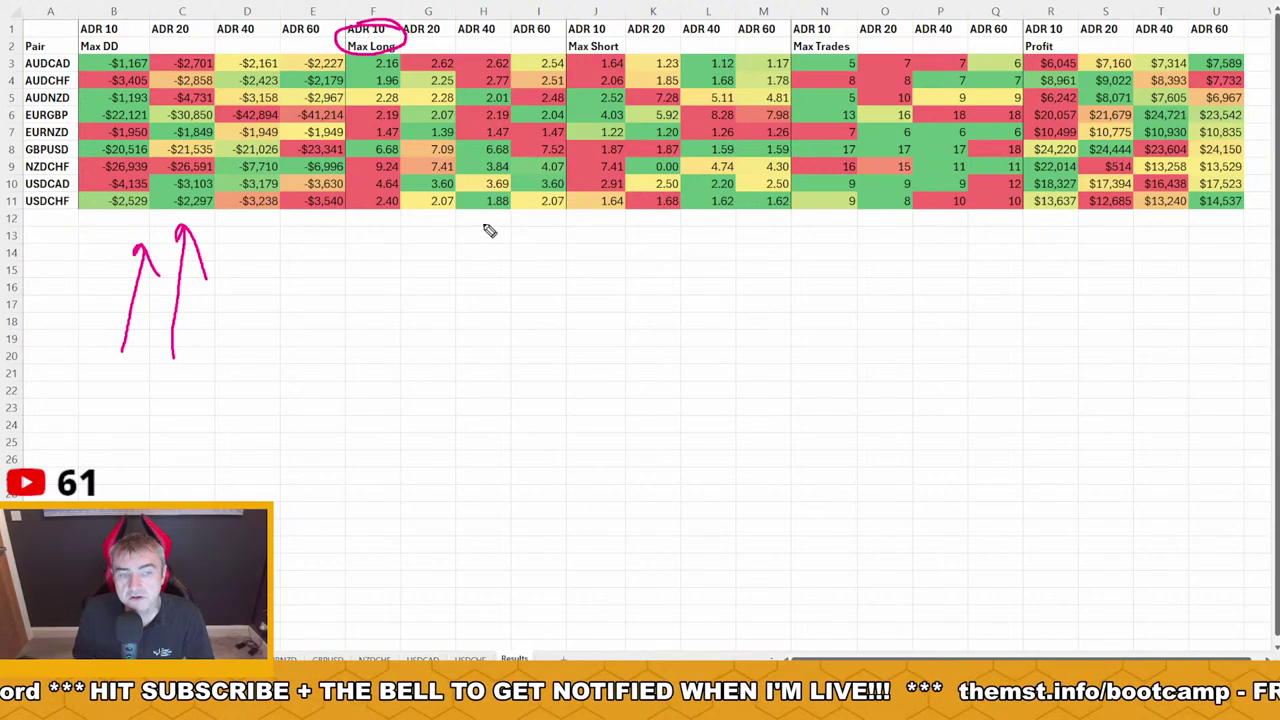
mouse_move(617, 40)
mouse_down()
mouse_move(655, 46)
mouse_move(574, 28)
mouse_up()
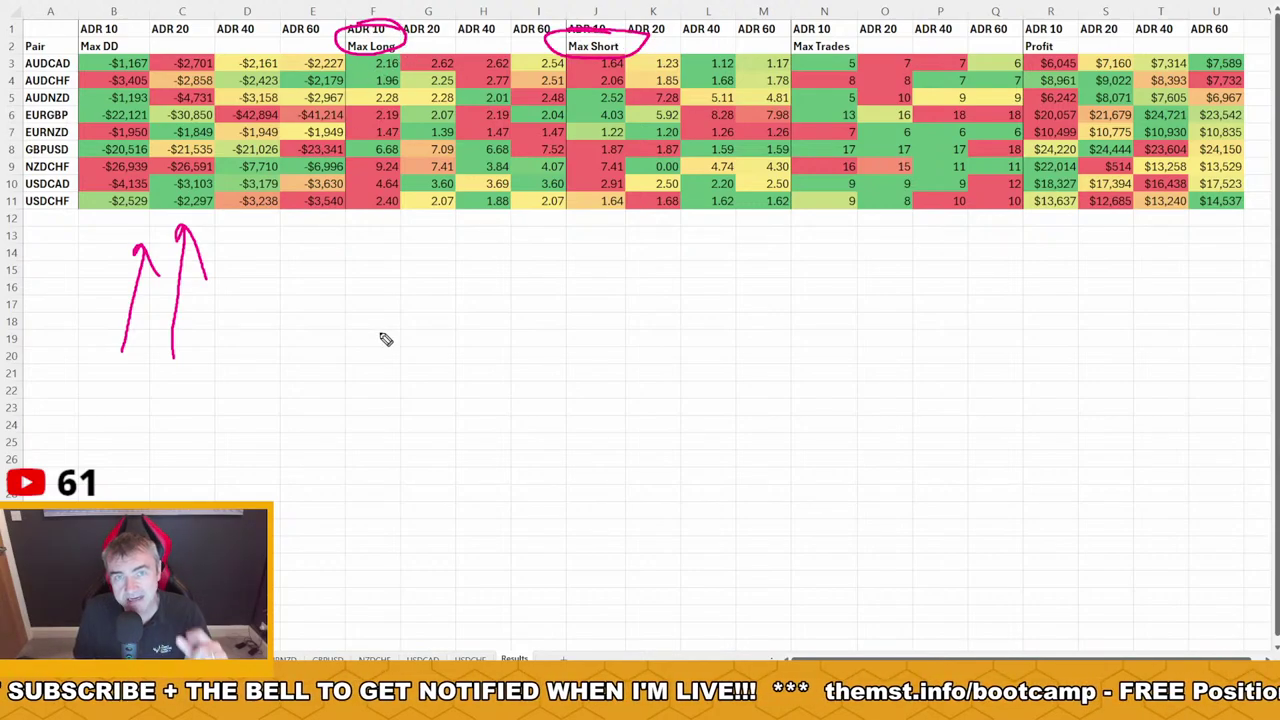
Circle the GBPUSD label and the ADR 10 Max Long and Max Trades values for GBPUSD and AUDCHF
drag(72, 140, 86, 162)
mouse_move(404, 146)
mouse_down()
mouse_move(356, 152)
mouse_move(410, 160)
mouse_move(400, 145)
mouse_up()
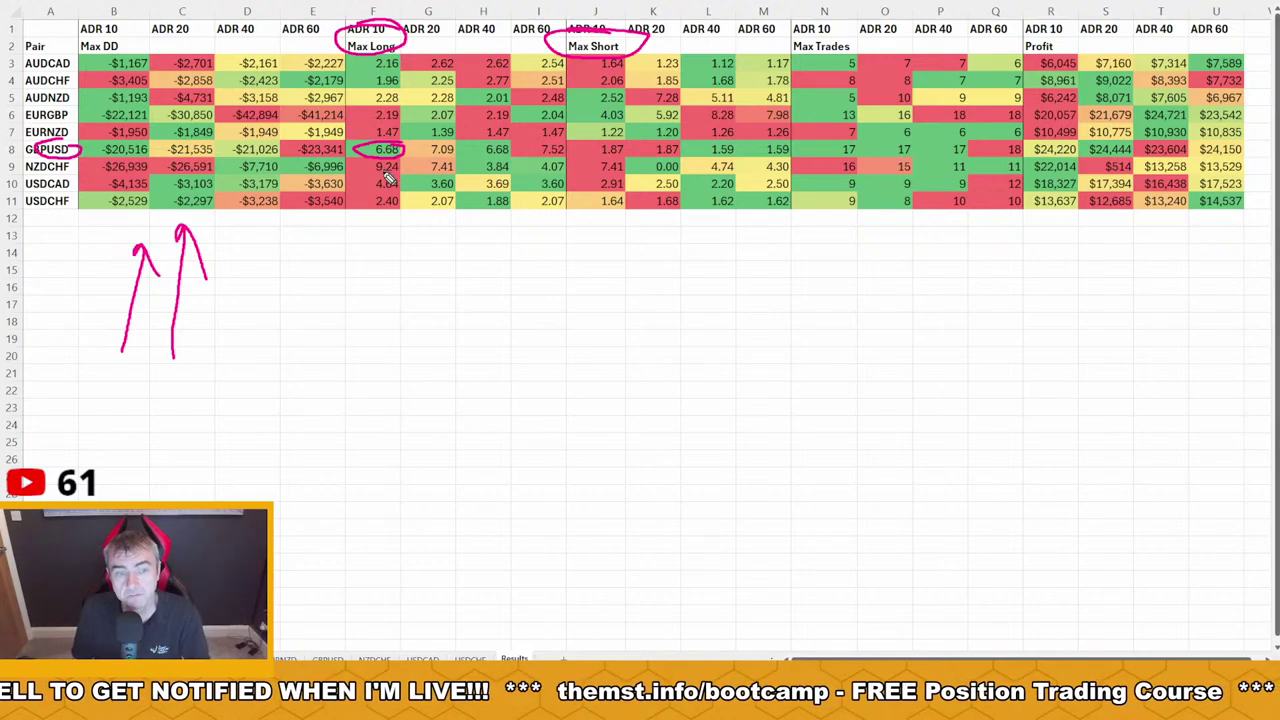
mouse_move(398, 82)
mouse_down()
mouse_move(364, 86)
mouse_move(402, 76)
mouse_up()
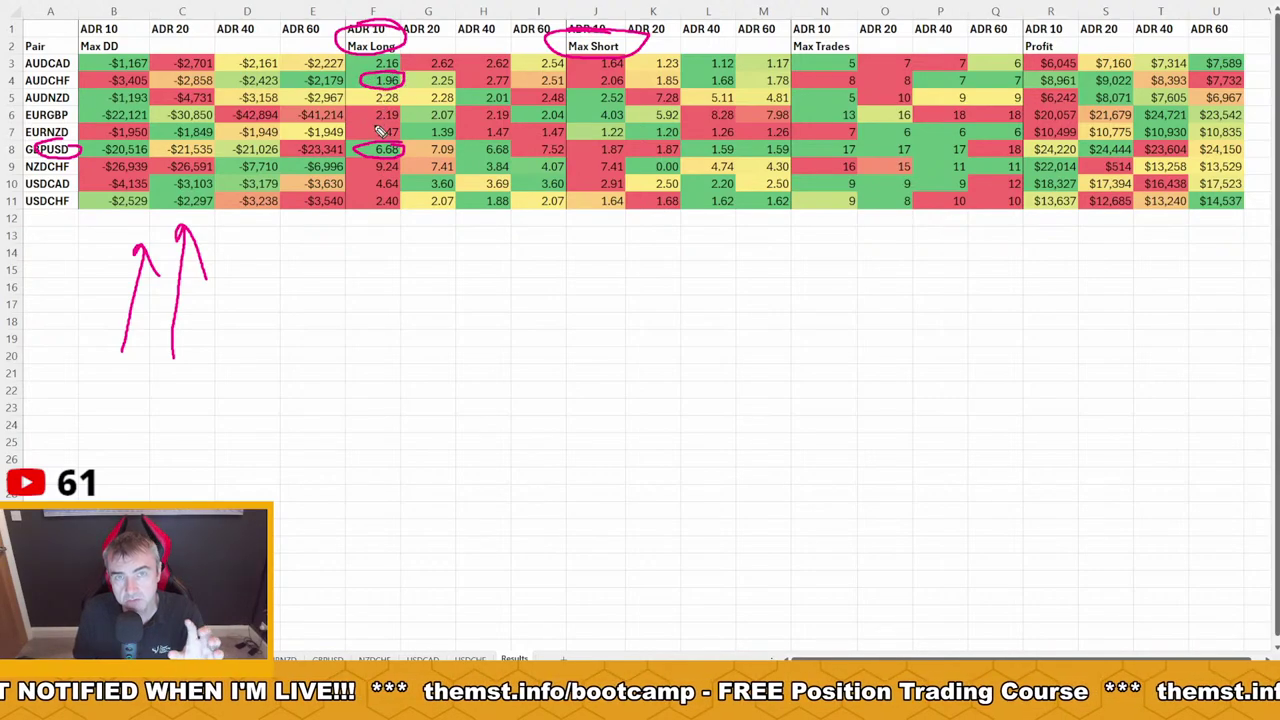
drag(861, 80, 857, 85)
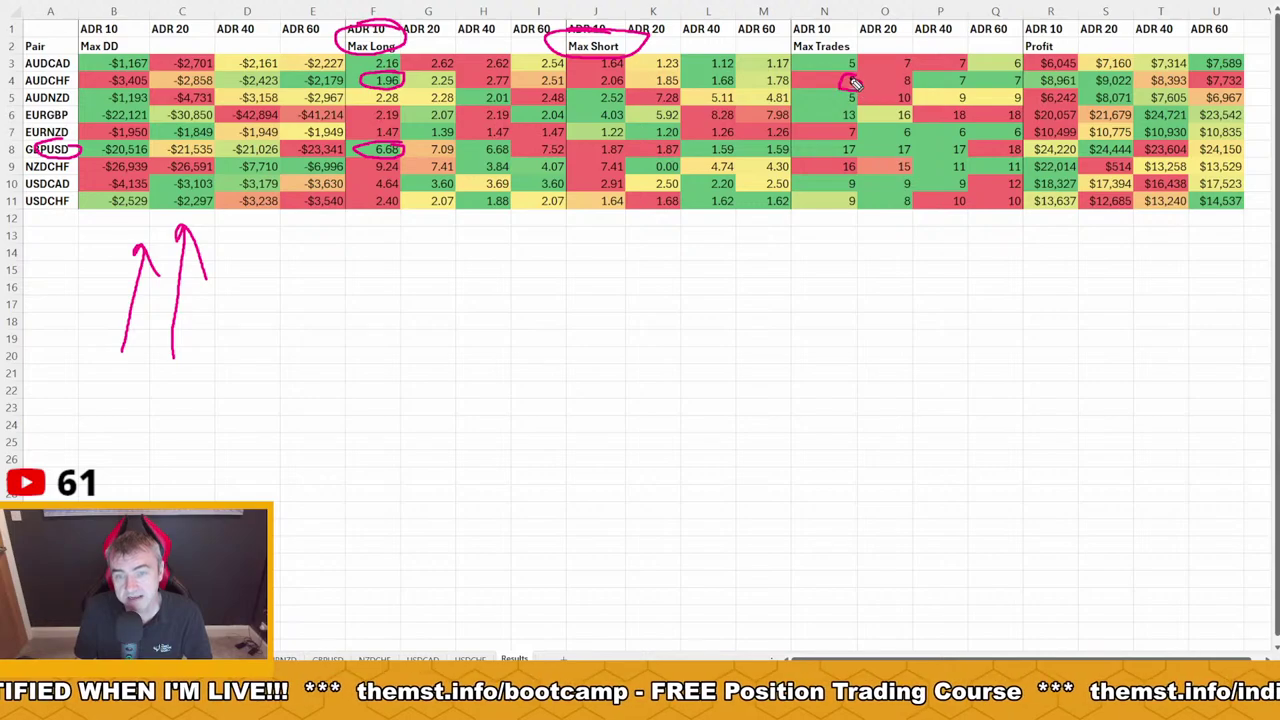
drag(853, 146, 840, 164)
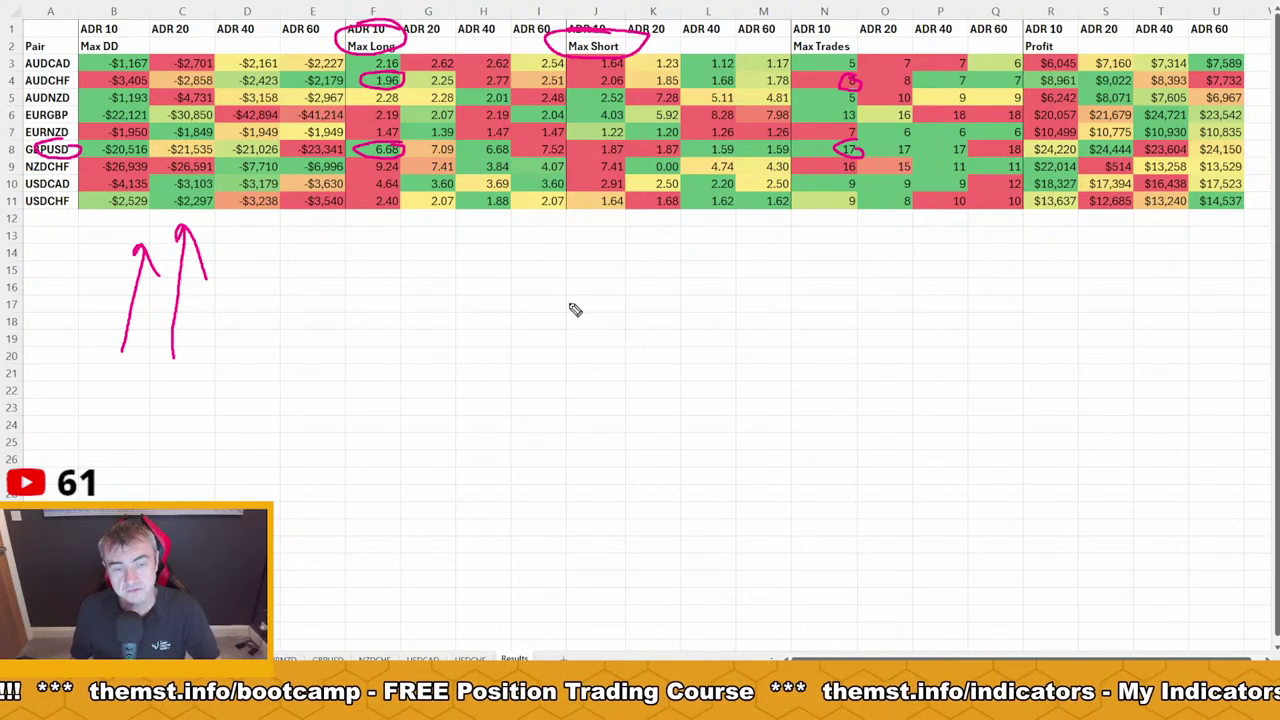
drag(868, 137, 851, 134)
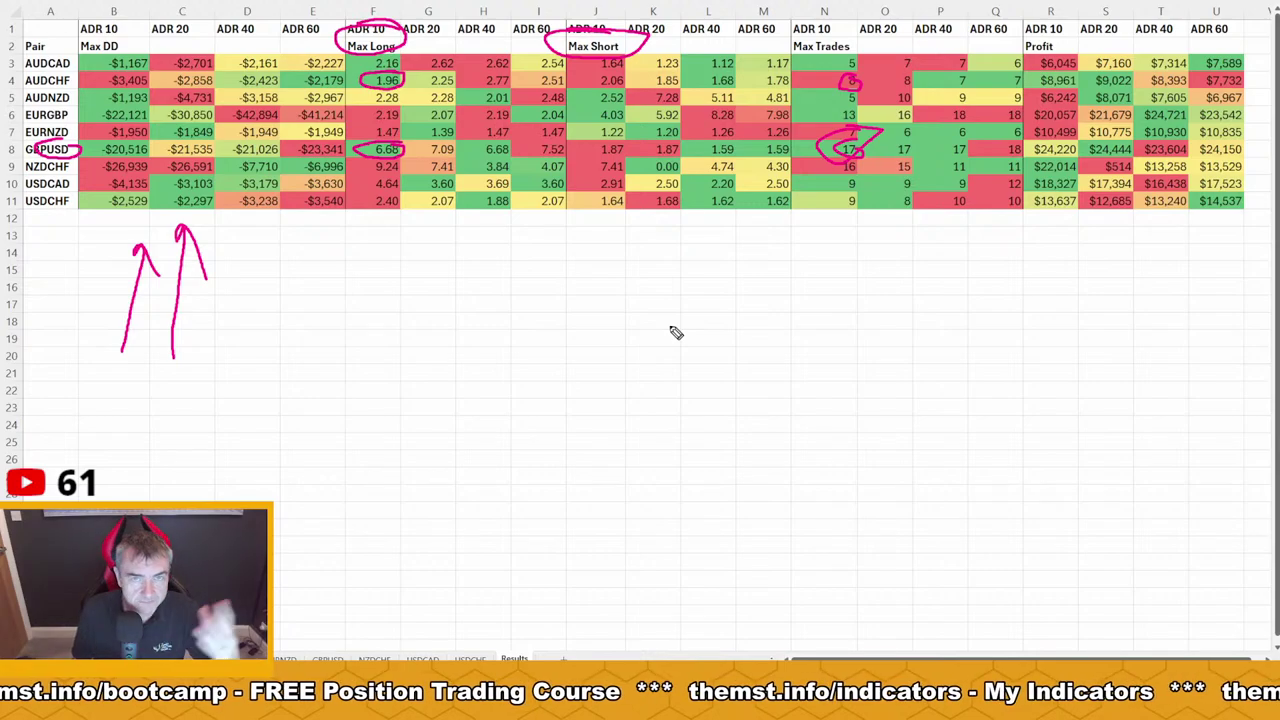
mouse_move(352, 163)
mouse_down()
mouse_move(380, 166)
mouse_move(415, 128)
mouse_move(362, 172)
mouse_up()
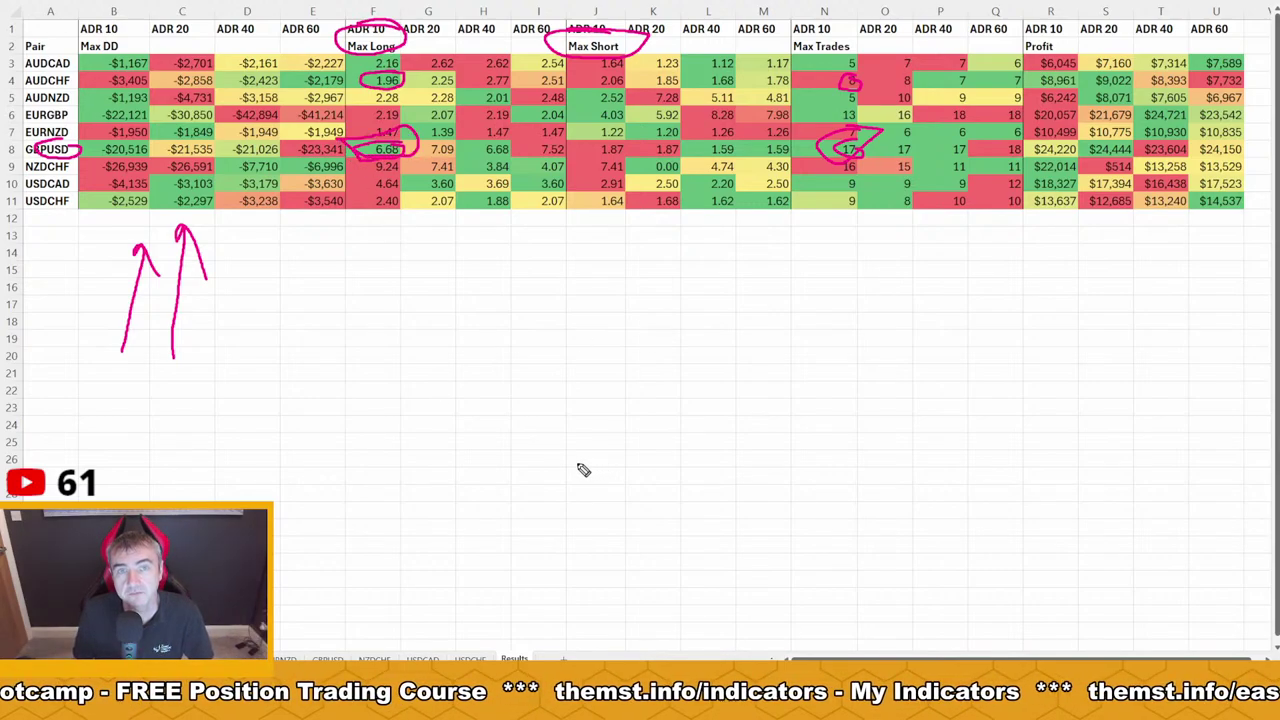
Draw vertical lines through Max Long ADR 10 and ADR 60, mark Max Trades ADR 20, and clear the annotations
drag(400, 4, 381, 266)
drag(543, 4, 565, 188)
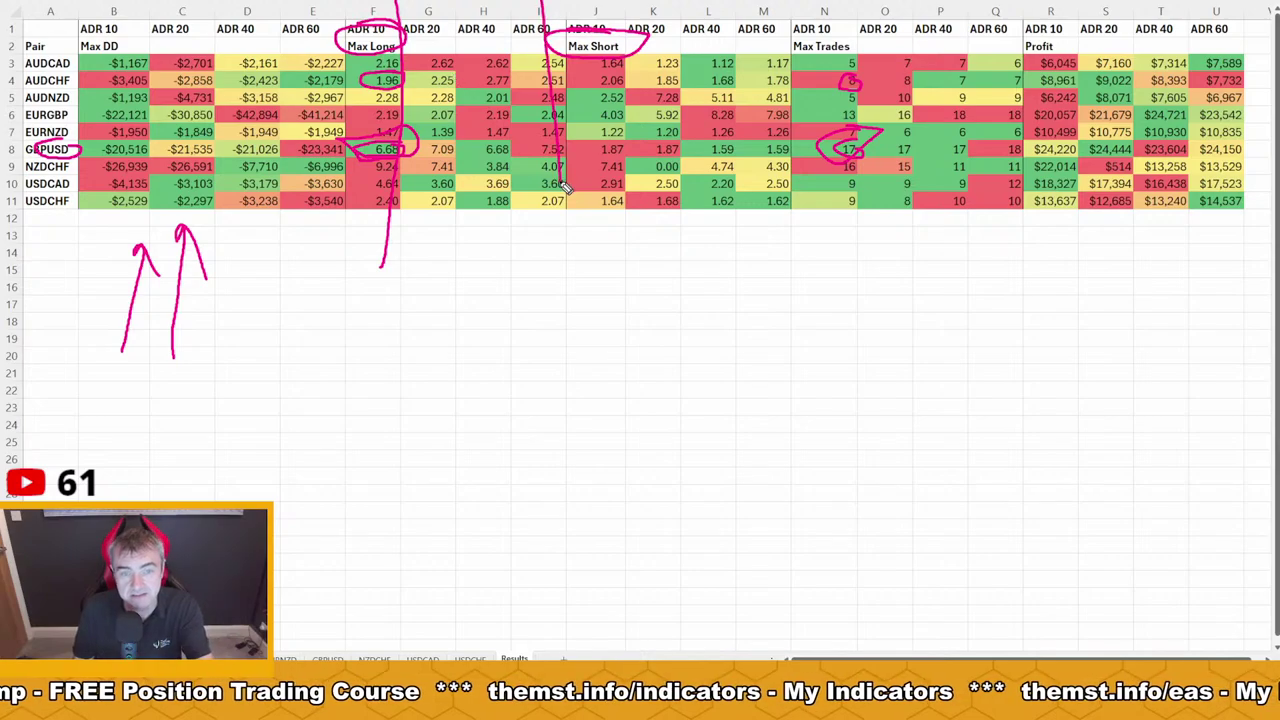
mouse_move(882, 152)
mouse_down()
mouse_move(877, 172)
mouse_move(840, 162)
mouse_move(888, 142)
mouse_up()
drag(1063, 97, 890, 130)
key(Escape)
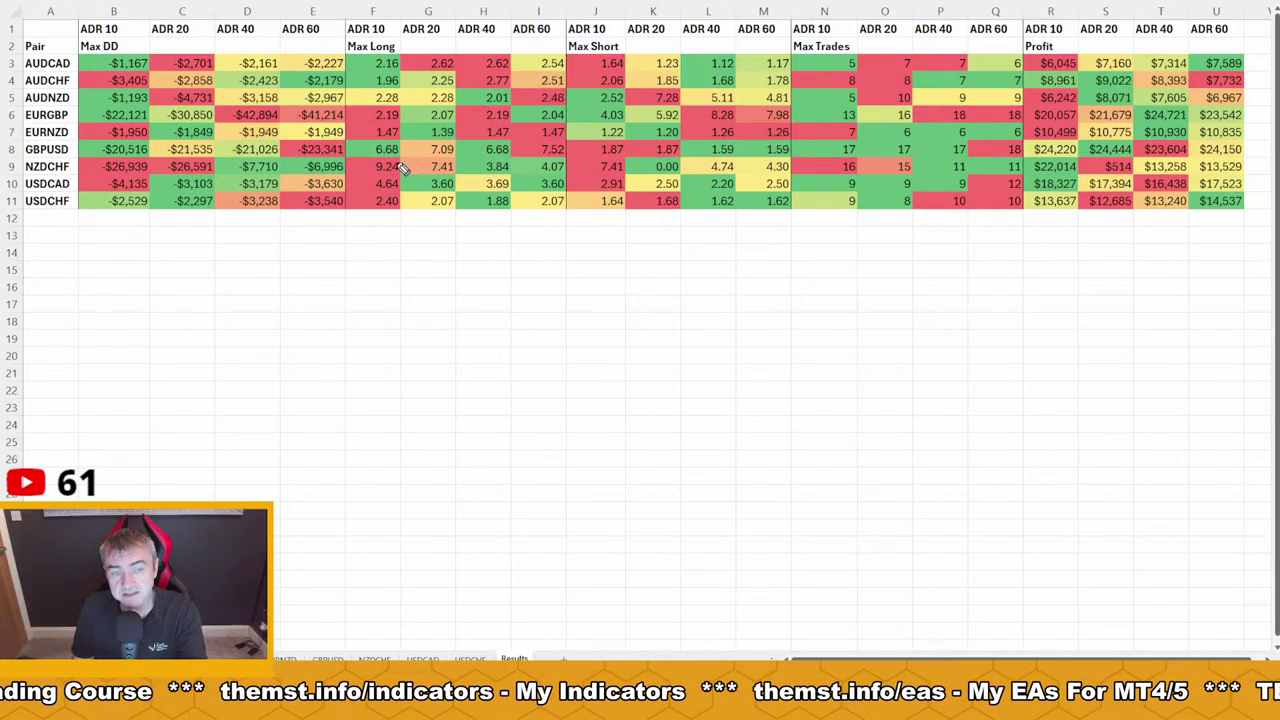
Circle GBPUSD's ADR 10 Max Long value, scribble crosses over the Max Long and Max Short columns, and clear the annotations
mouse_move(377, 165)
mouse_down()
mouse_move(405, 140)
mouse_move(385, 160)
mouse_up()
drag(342, 18, 452, 194)
drag(435, 65, 350, 170)
mouse_move(418, 32)
mouse_down()
mouse_move(426, 104)
mouse_move(545, 72)
mouse_move(765, 138)
mouse_up()
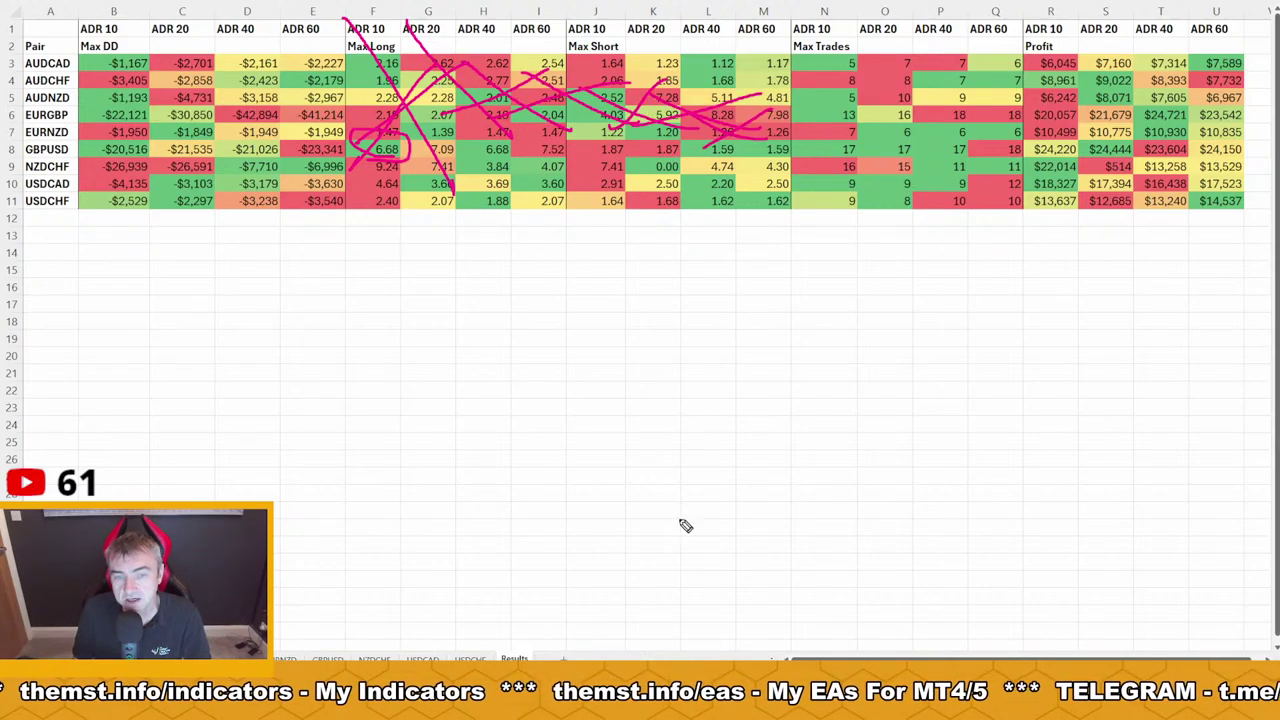
key(Escape)
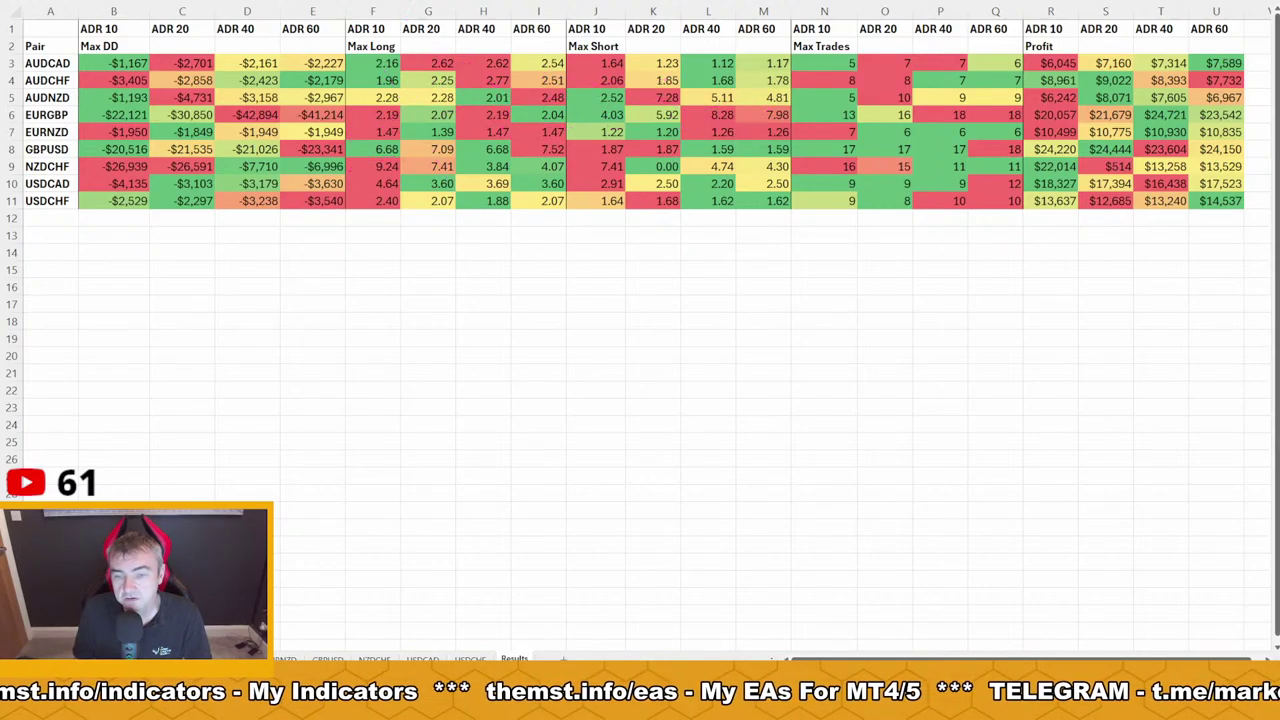
Circle GBPUSD's Max Long values in ADR 10 and ADR 40 with their headers, plus NZDCHF's ADR 60 value
mouse_move(397, 150)
mouse_down()
mouse_move(362, 148)
mouse_move(412, 144)
mouse_up()
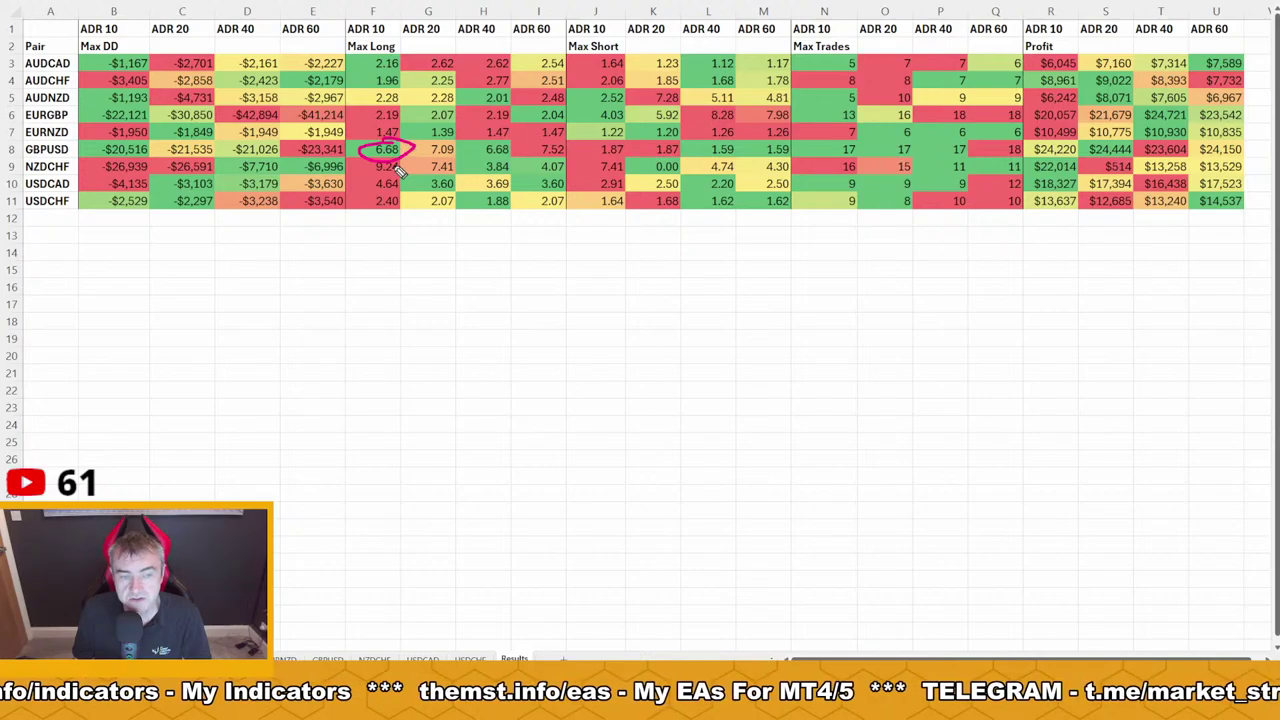
mouse_move(375, 8)
mouse_down()
mouse_move(342, 28)
mouse_move(380, 12)
mouse_up()
drag(505, 145, 493, 149)
mouse_move(496, 24)
mouse_down()
mouse_move(462, 36)
mouse_move(488, 14)
mouse_up()
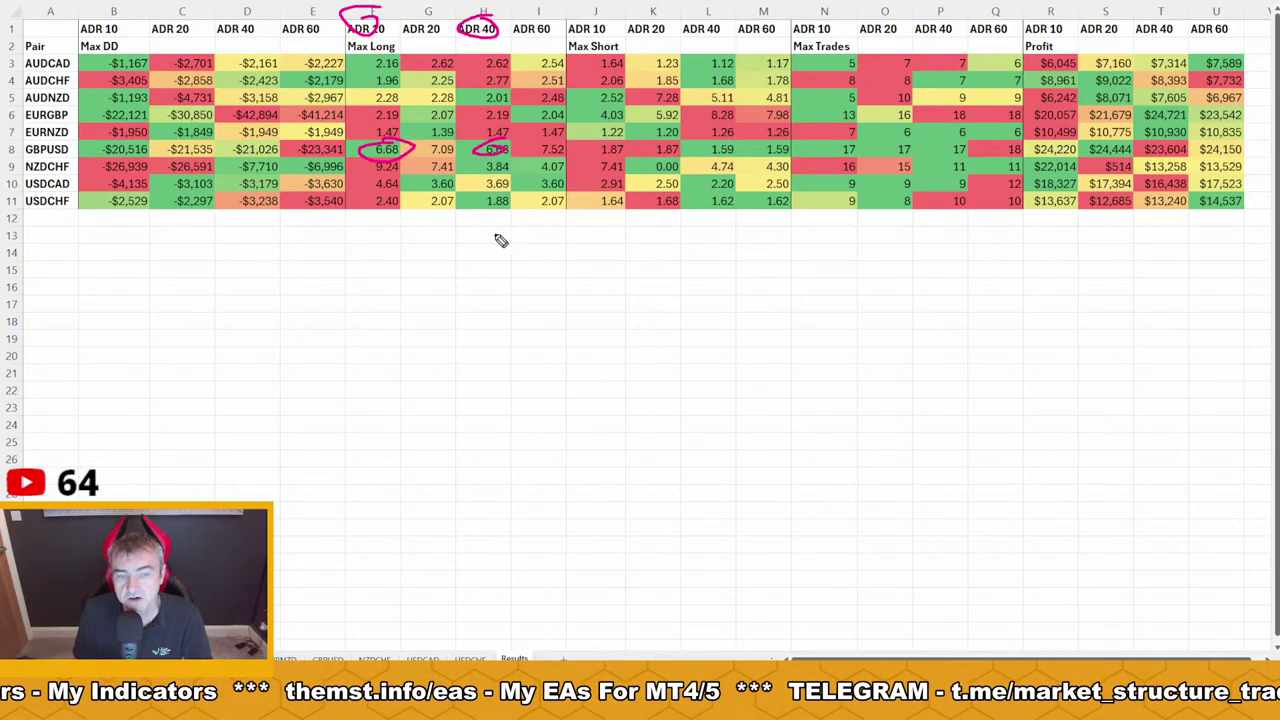
drag(568, 173, 553, 163)
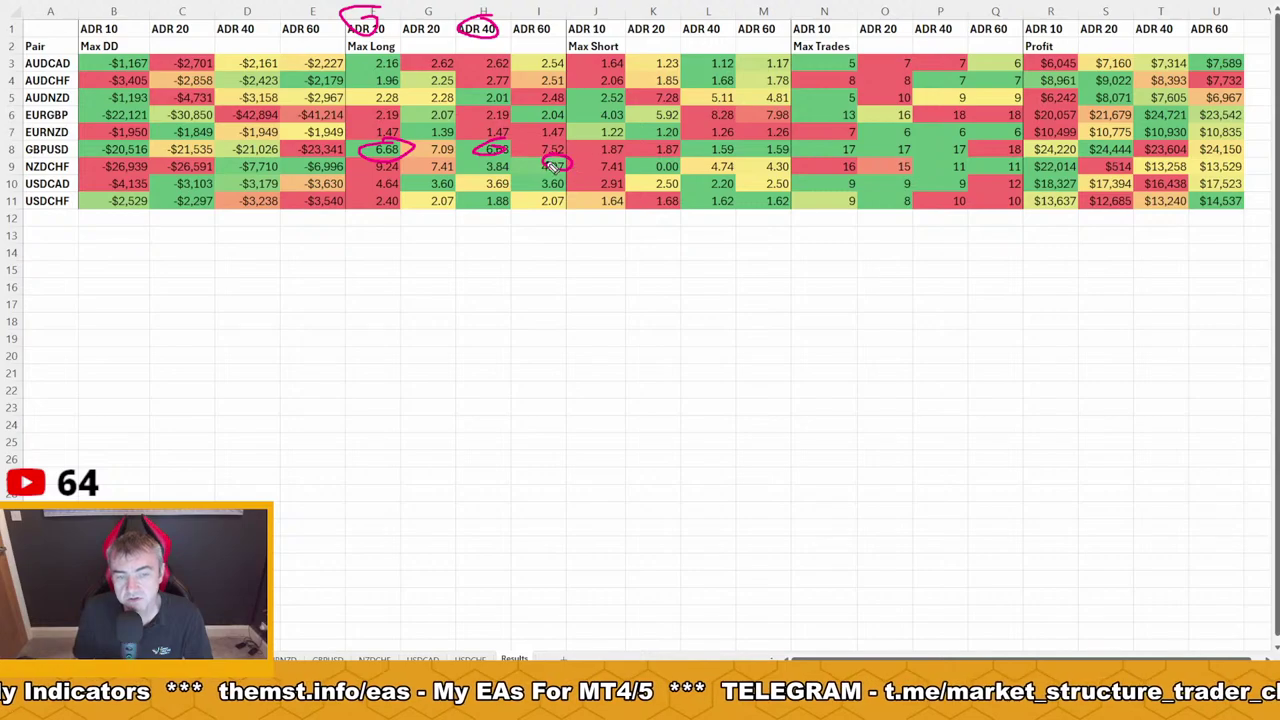
Bound the Max Long and Max Short block with vertical lines and draw arrows up to Max DD ADR 10 and ADR 60
drag(802, 2, 806, 257)
drag(349, 5, 345, 290)
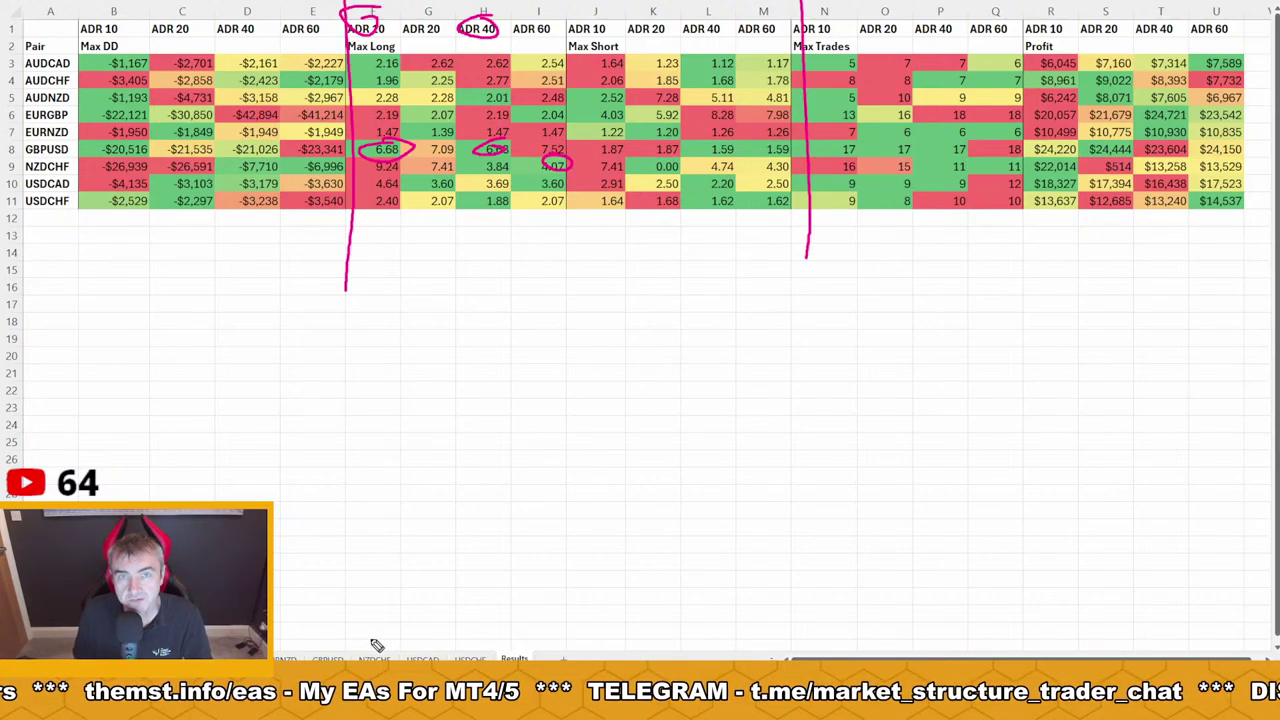
mouse_move(110, 404)
mouse_down()
mouse_move(141, 238)
mouse_move(158, 275)
mouse_up()
mouse_move(299, 372)
mouse_down()
mouse_move(320, 240)
mouse_move(325, 270)
mouse_up()
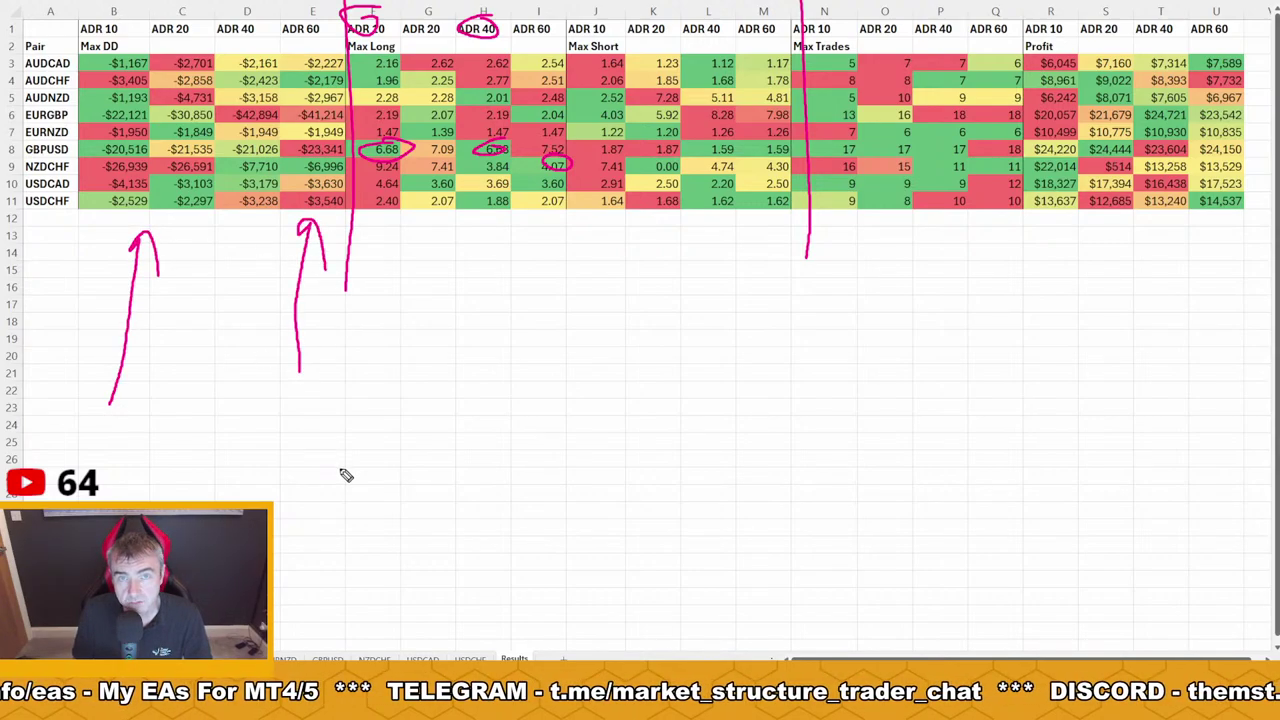
drag(126, 398, 164, 256)
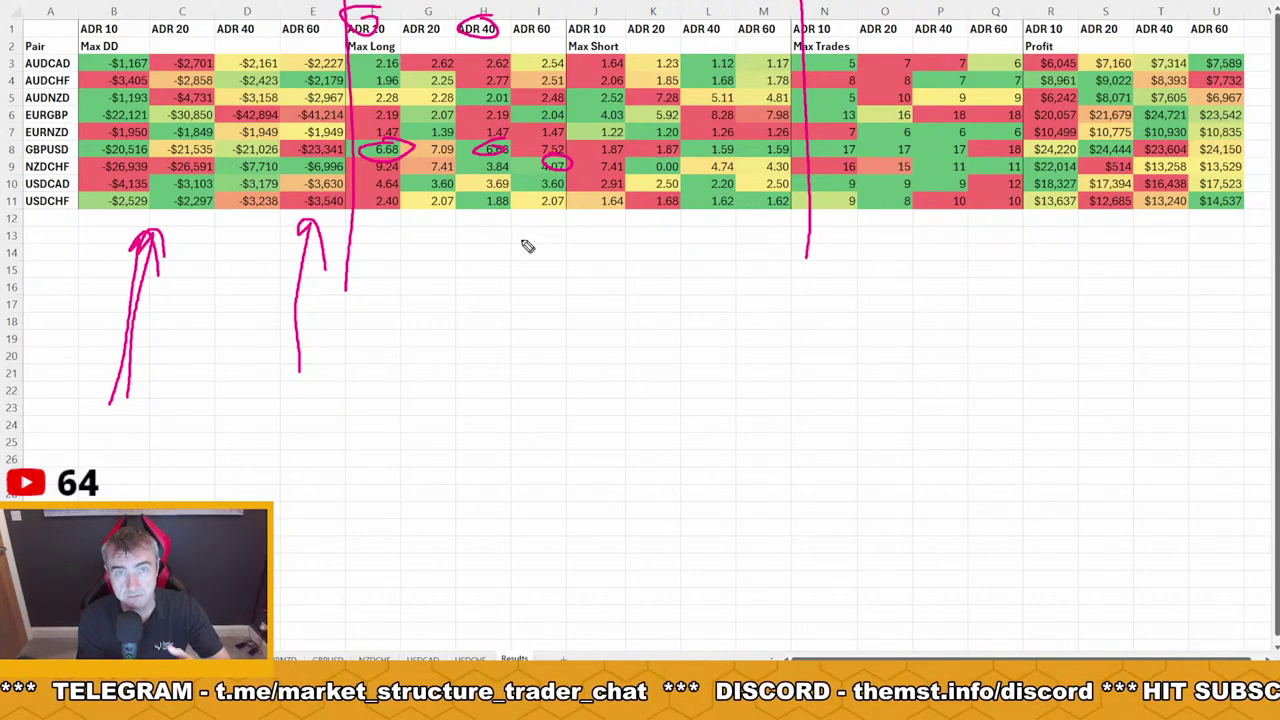
Draw large loops across the middle rows of the Max Long and Max Short columns, and clear all annotations
drag(440, 82, 436, 86)
drag(520, 128, 516, 124)
mouse_move(556, 150)
mouse_down()
mouse_move(606, 120)
mouse_move(718, 140)
mouse_up()
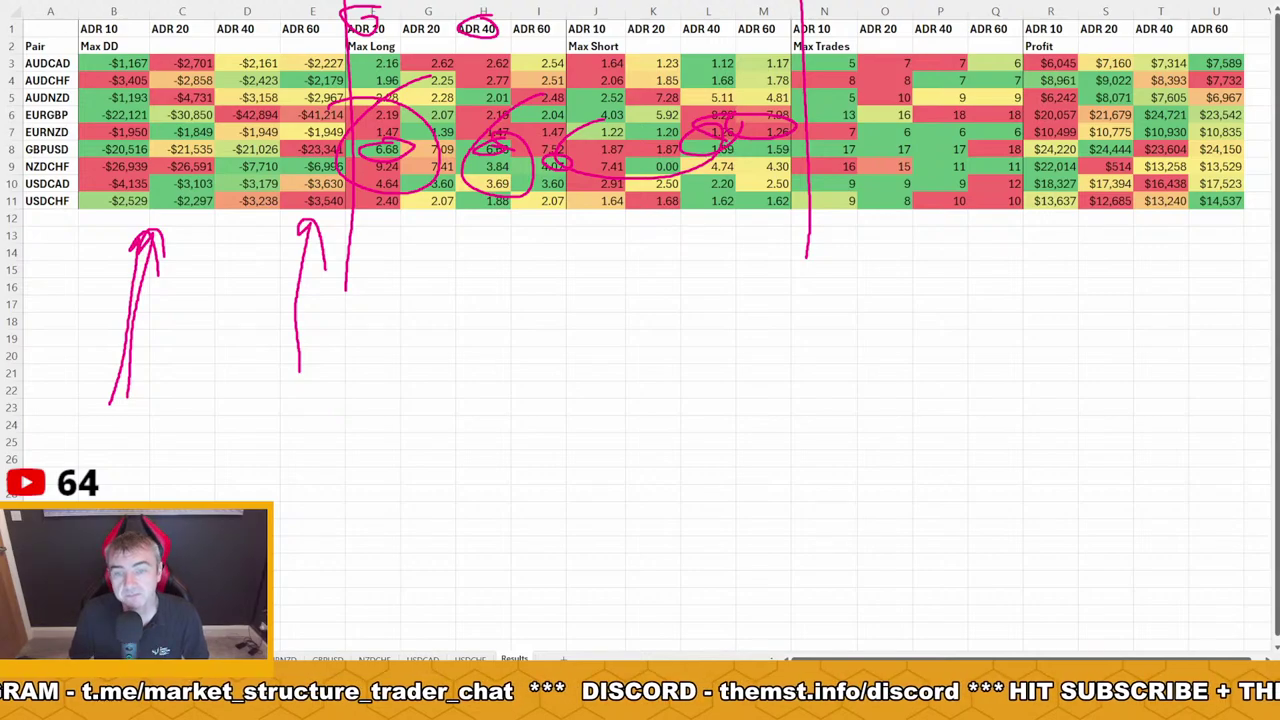
key(Escape)
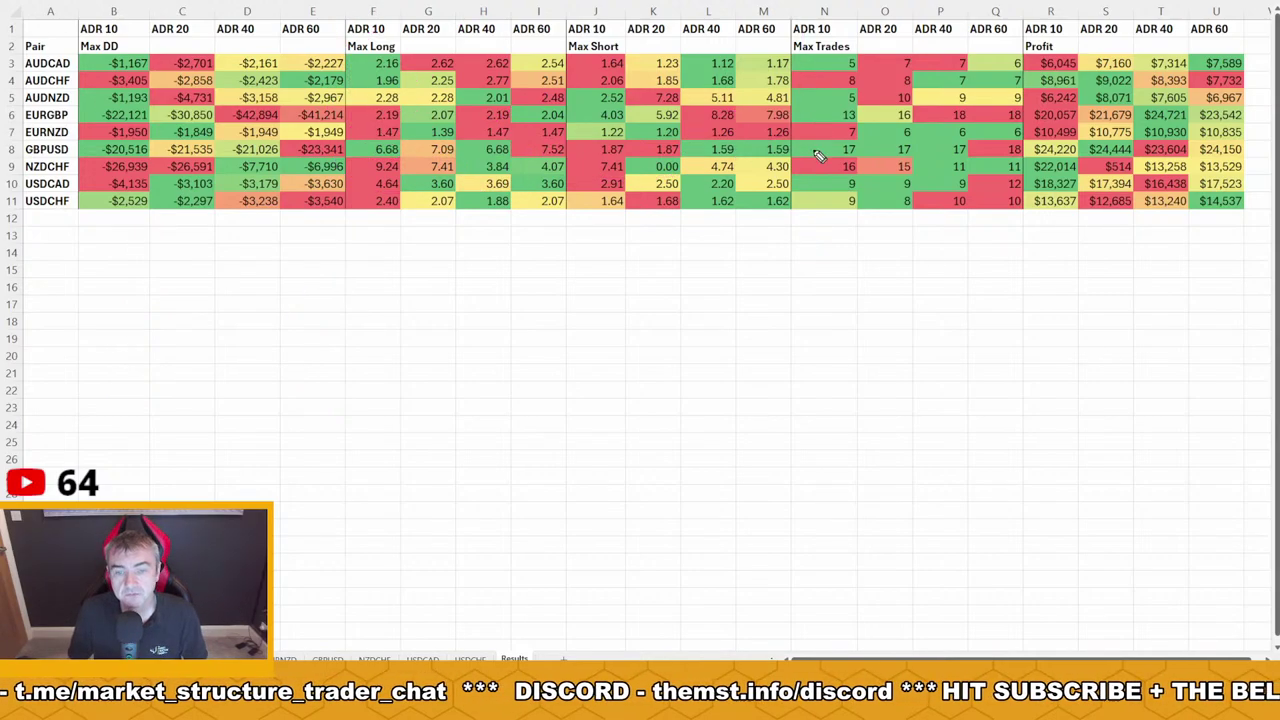
Box GBPUSD's Max Trades values, strike through Max Trades values for GBPUSD, EURGBP, AUDNZD and AUDCAD, and clear the annotations
mouse_move(800, 145)
mouse_down()
mouse_move(1020, 133)
mouse_move(1045, 175)
mouse_move(778, 170)
mouse_move(775, 138)
mouse_move(1024, 148)
mouse_up()
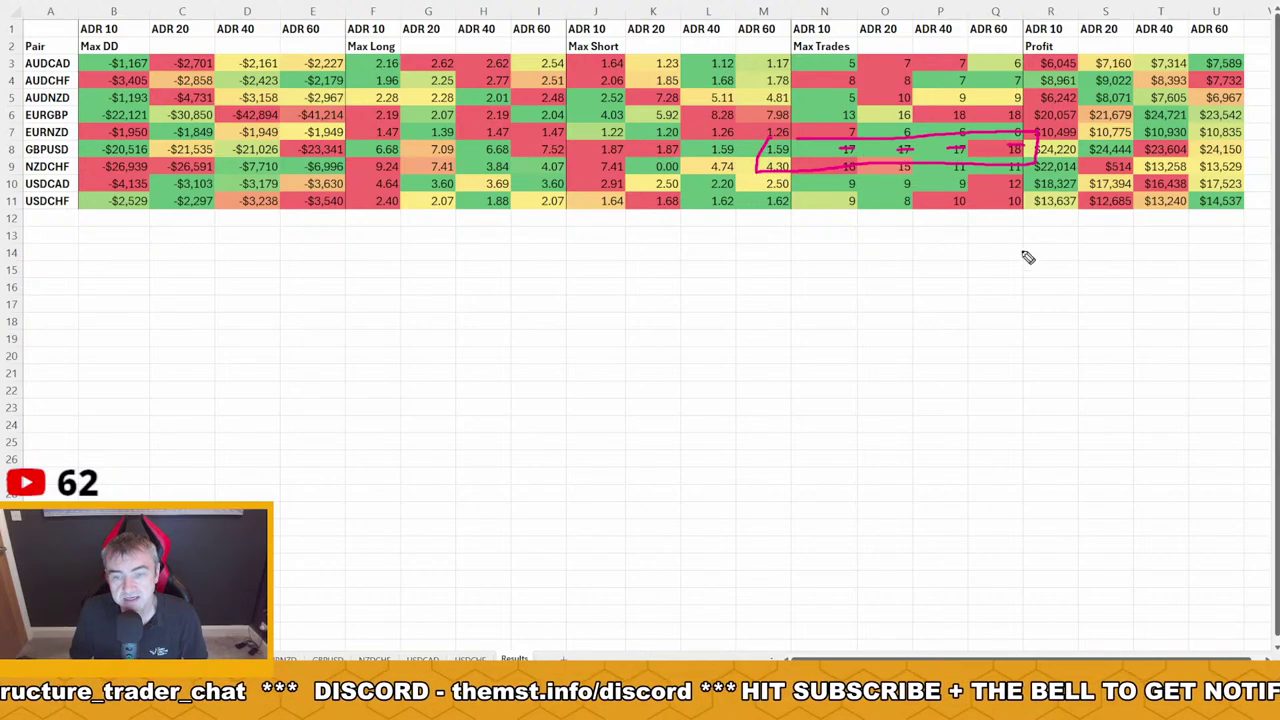
drag(836, 115, 920, 115)
drag(944, 115, 976, 115)
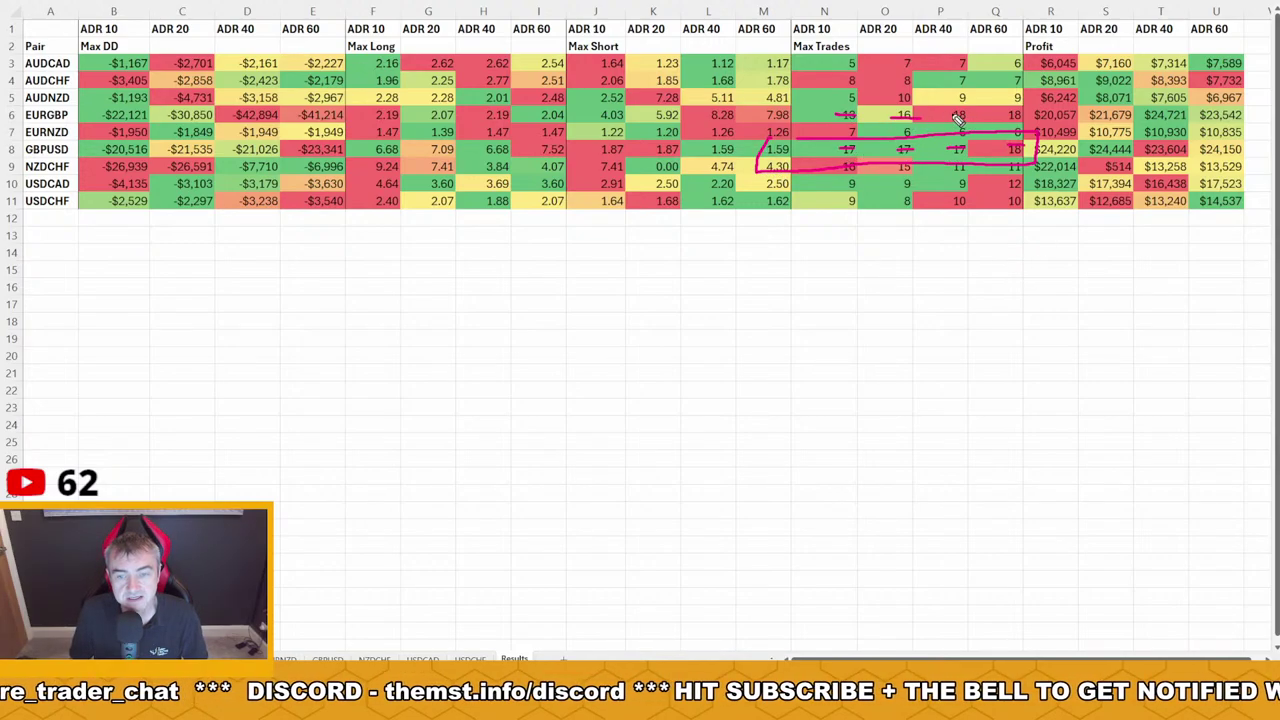
drag(842, 98, 913, 98)
drag(842, 64, 1028, 62)
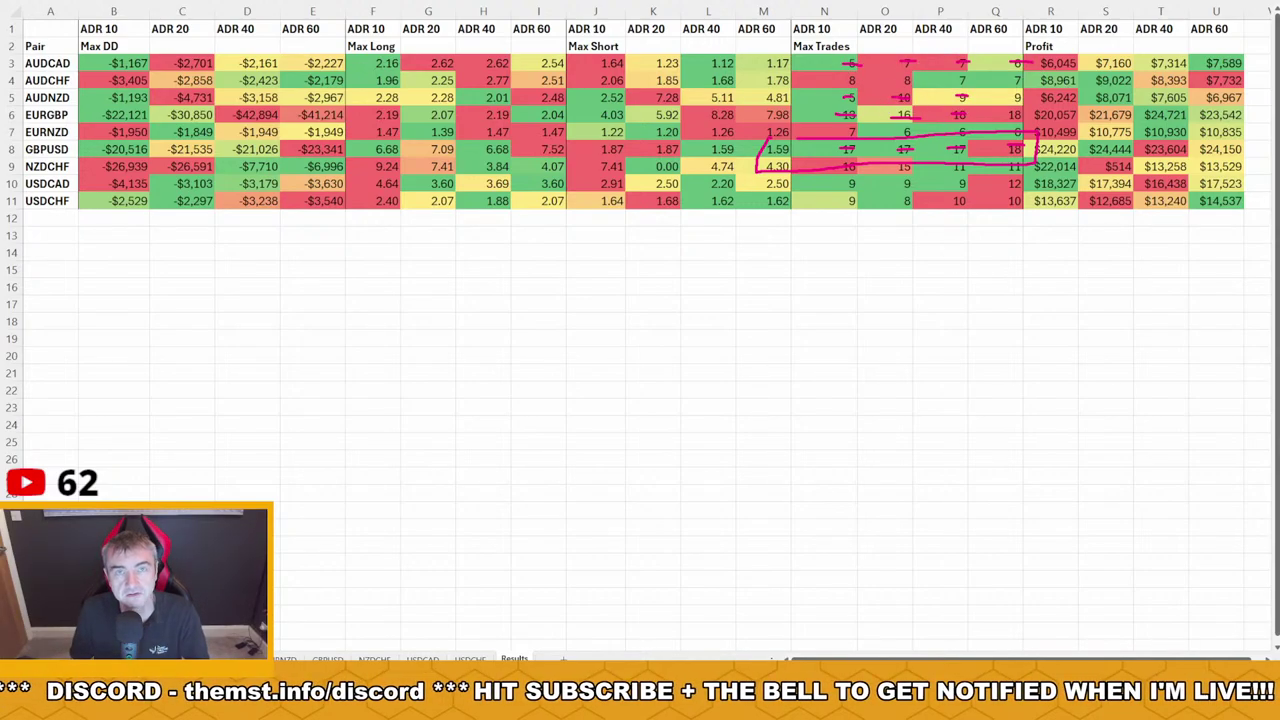
key(e)
Divide off Max Trades ADR 10 and Profit with vertical lines, point arrows at Max Trades ADR 10 and Profit ADR 60, and circle AUDNZD's ADR 60 profit
drag(860, 4, 855, 268)
mouse_move(803, 393)
mouse_down()
mouse_move(822, 212)
mouse_move(840, 255)
mouse_up()
drag(1028, 2, 1024, 320)
mouse_move(1216, 332)
mouse_down()
mouse_move(1214, 236)
mouse_move(1224, 244)
mouse_move(1210, 222)
mouse_up()
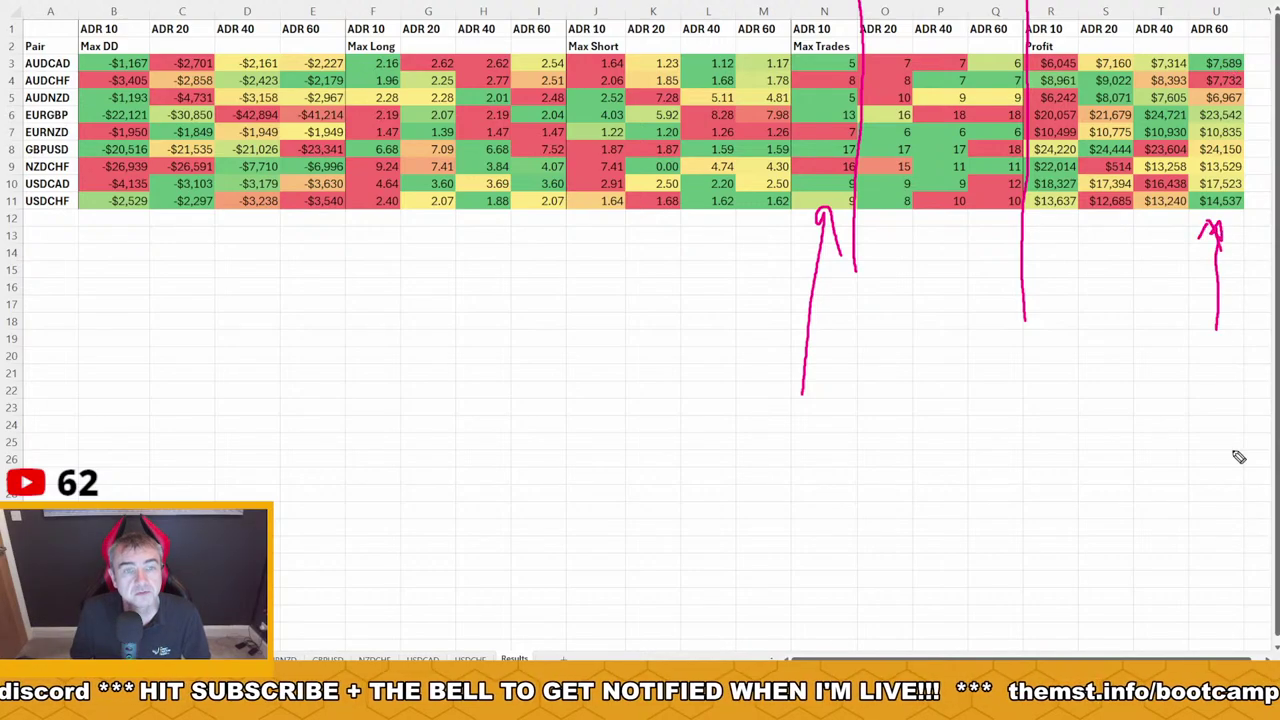
mouse_move(1230, 106)
mouse_down()
mouse_move(1248, 98)
mouse_move(1200, 92)
mouse_move(1222, 106)
mouse_up()
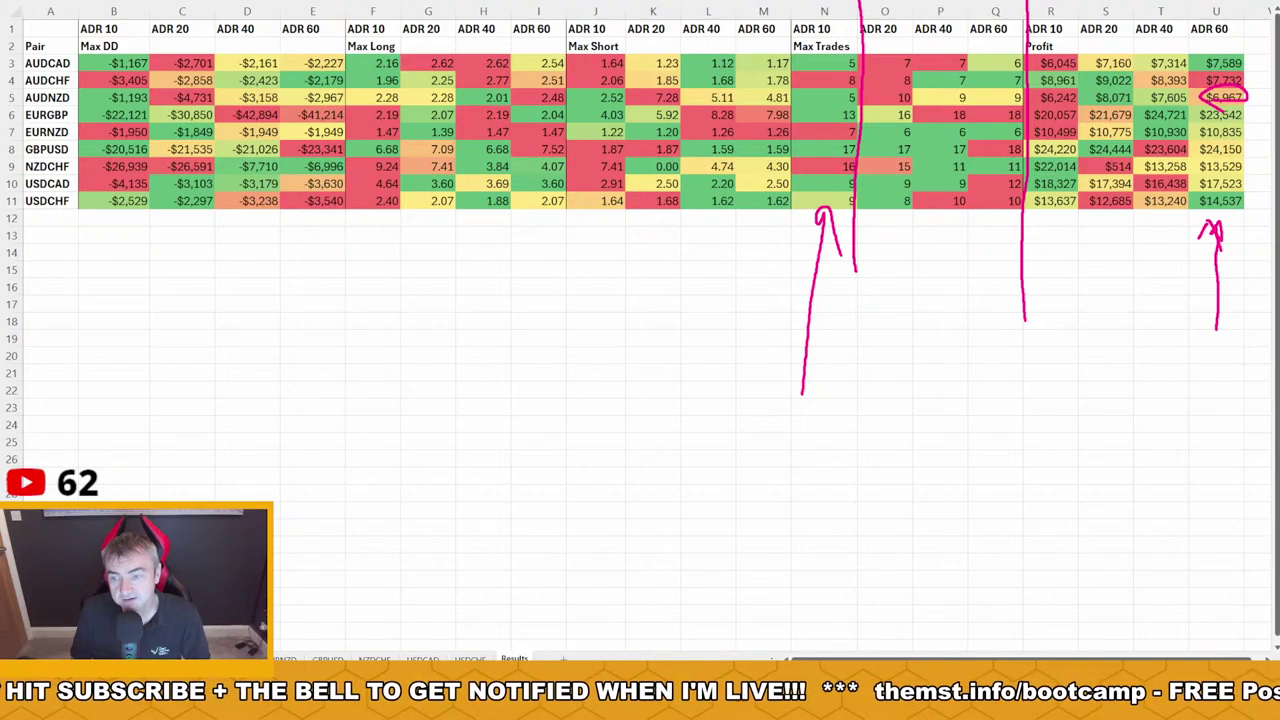
Clear the annotations and underline AUDNZD's ADR 10 profit and the Profit section's ADR 10 header
key(e)
drag(1038, 104, 1070, 106)
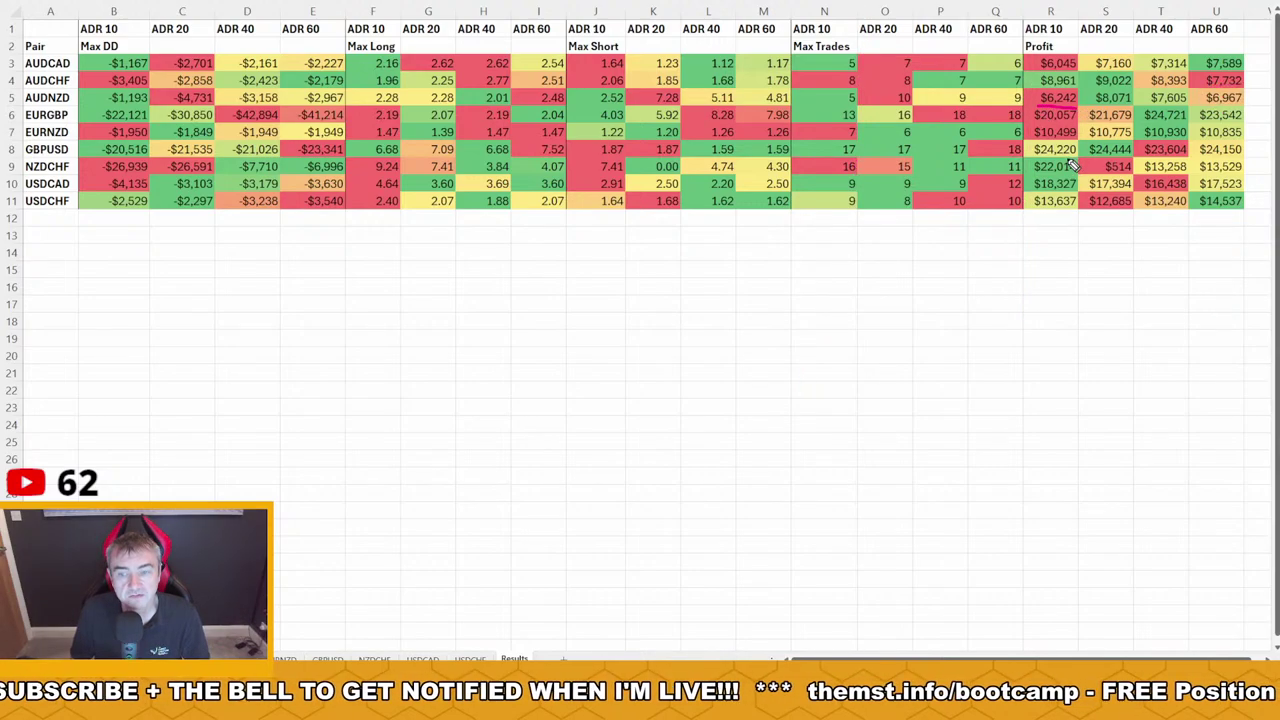
drag(1030, 33, 1076, 37)
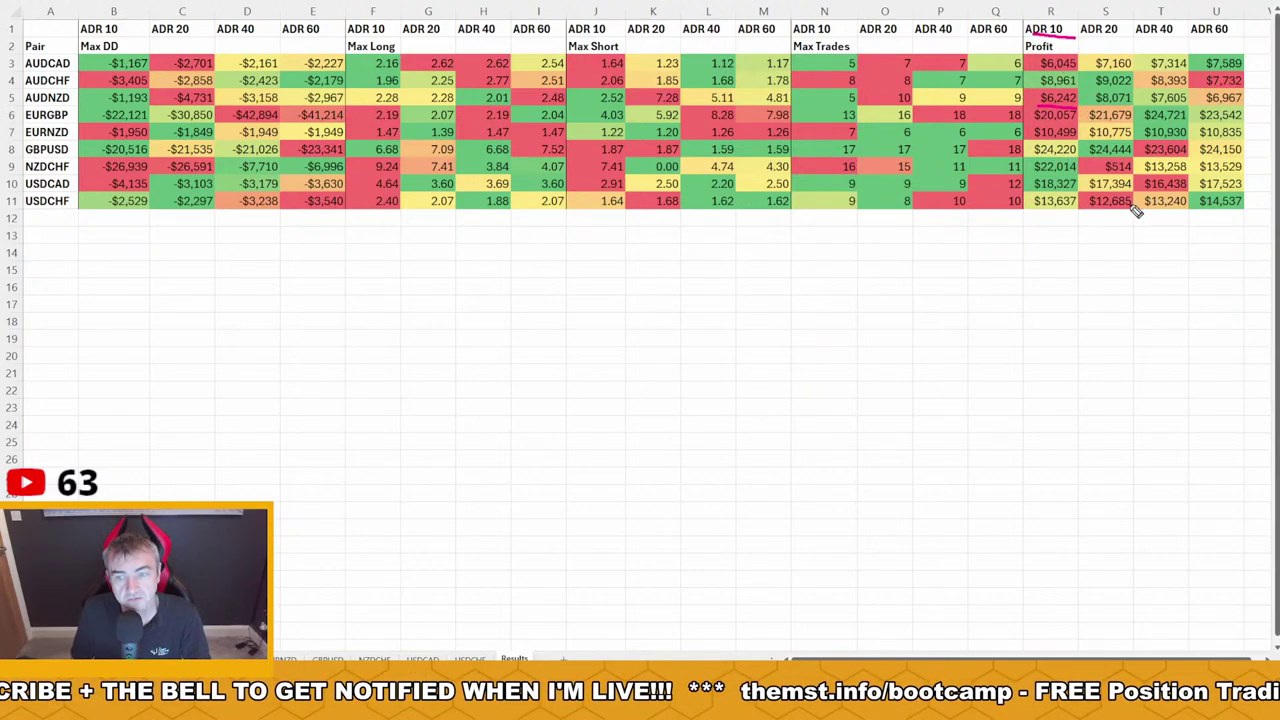
Underline the ADR 60 and ADR 10 profits of AUDNZD, AUDCAD and AUDCHF
drag(1208, 103, 1250, 106)
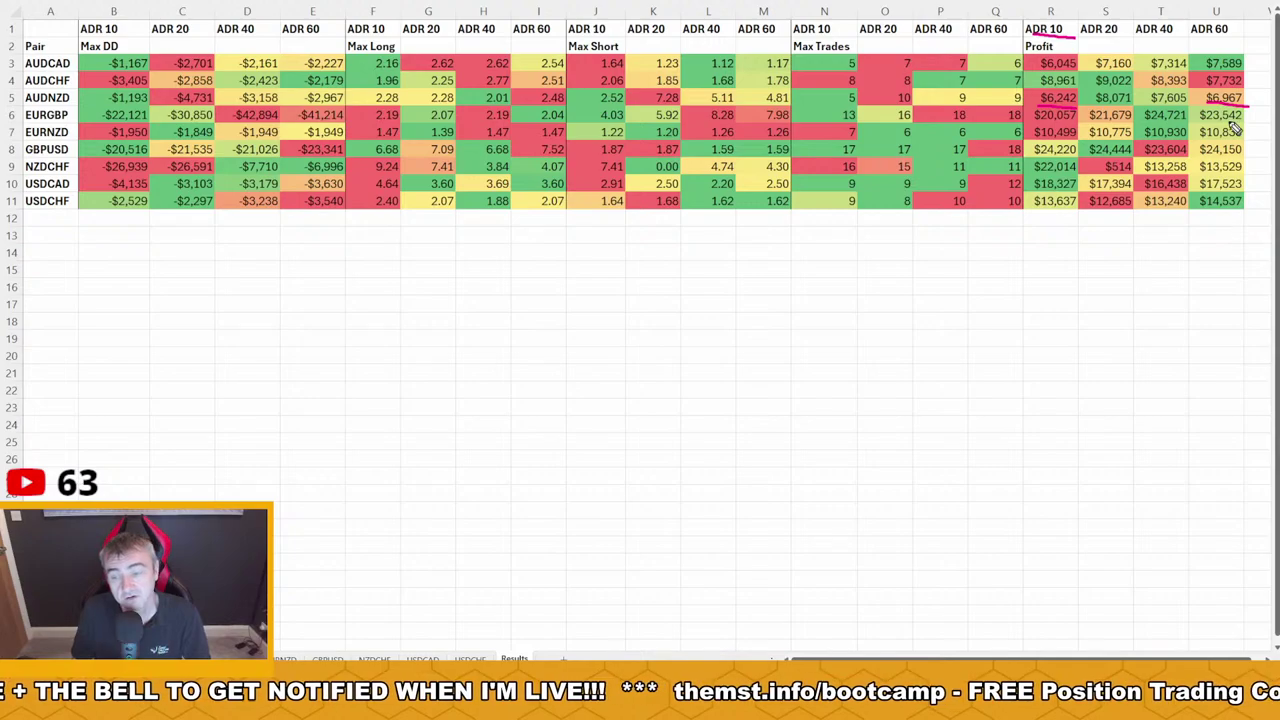
drag(1040, 104, 1076, 104)
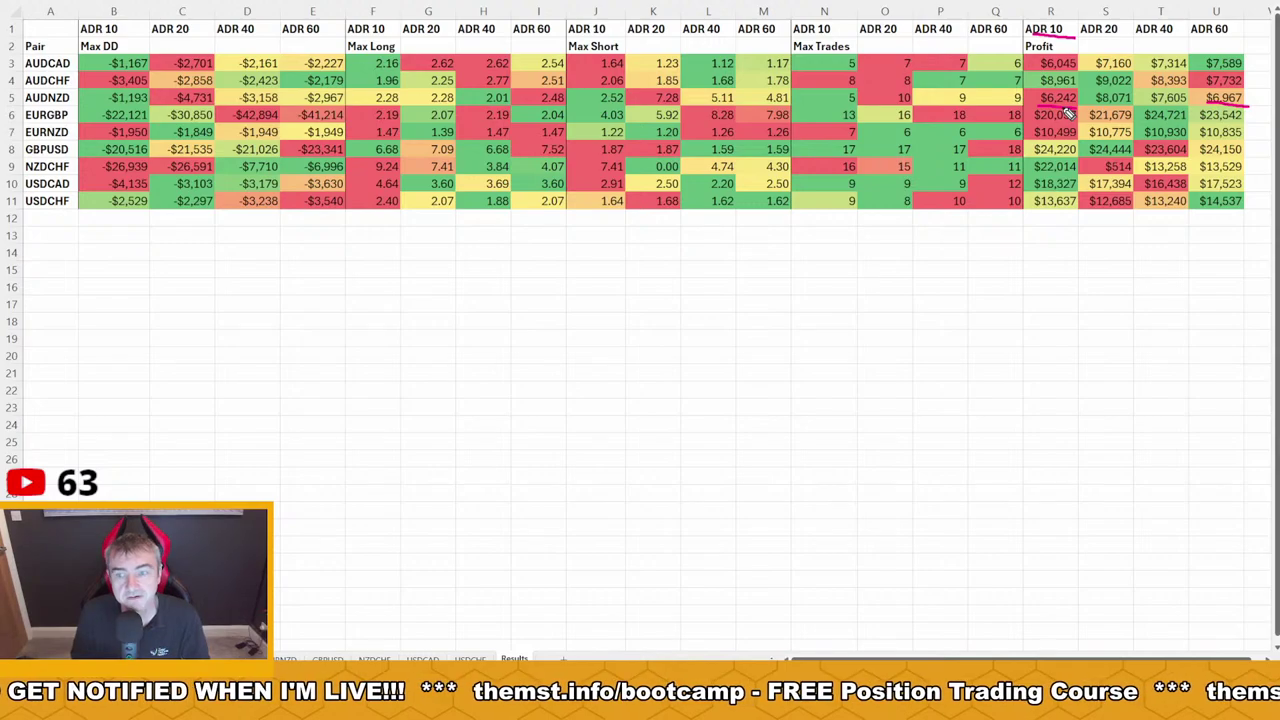
drag(1053, 72, 1076, 72)
drag(1207, 74, 1248, 74)
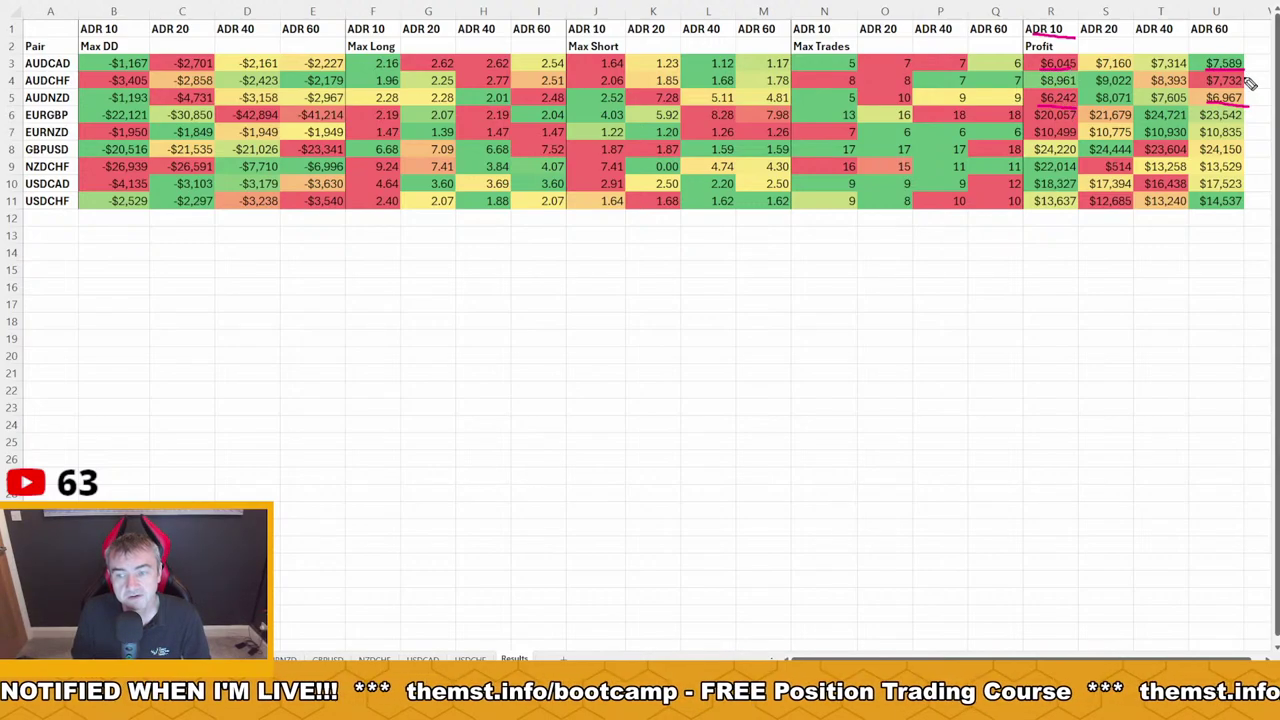
drag(1043, 97, 1078, 96)
drag(1202, 104, 1250, 103)
Underline NZDCHF's ADR 10 and ADR 60 profits, and circle its ADR 10 profit and the Profit section's ADR 10 header
drag(1036, 176, 1080, 175)
drag(1216, 174, 1245, 173)
mouse_move(1052, 172)
mouse_down()
mouse_move(1077, 178)
mouse_move(1062, 190)
mouse_move(1080, 142)
mouse_up()
drag(1072, 14, 1044, 4)
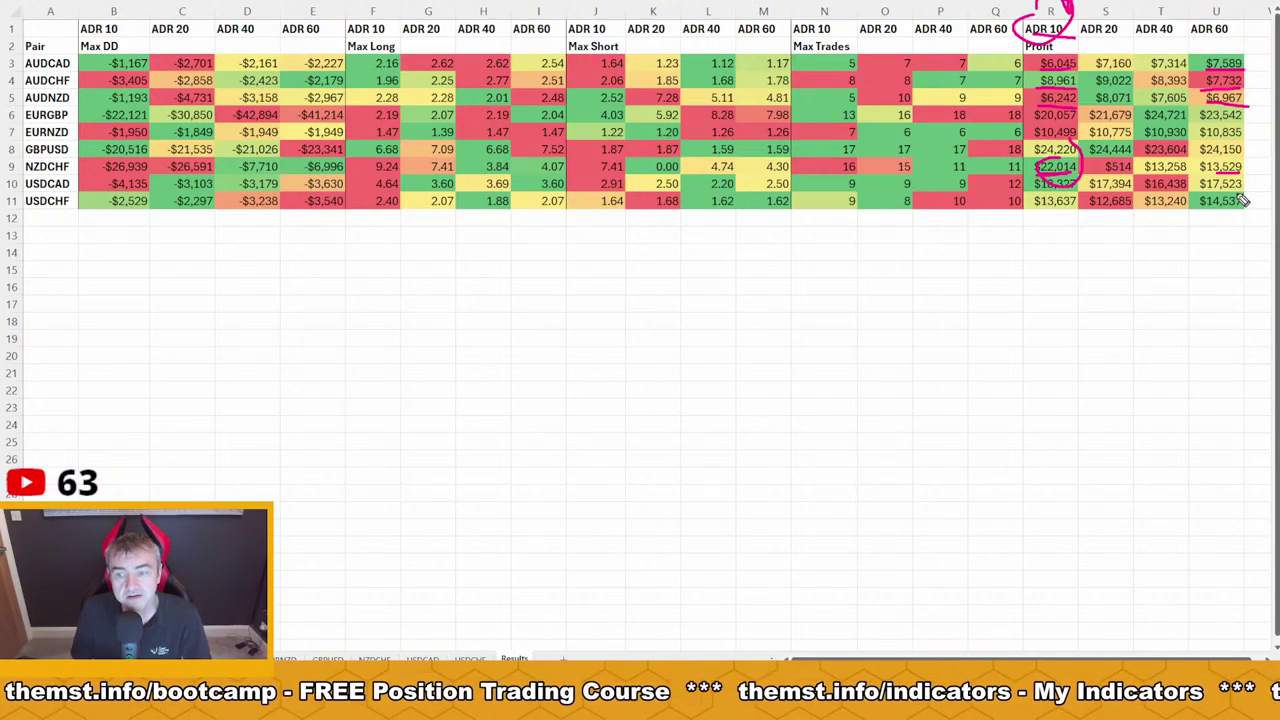
Circle USDCHF's ADR 60 and ADR 10 profits, and clear all annotations
mouse_move(1244, 196)
mouse_down()
mouse_move(1238, 224)
mouse_move(1210, 222)
mouse_move(1242, 214)
mouse_up()
mouse_move(1057, 223)
mouse_down()
mouse_move(1090, 203)
mouse_move(1078, 196)
mouse_up()
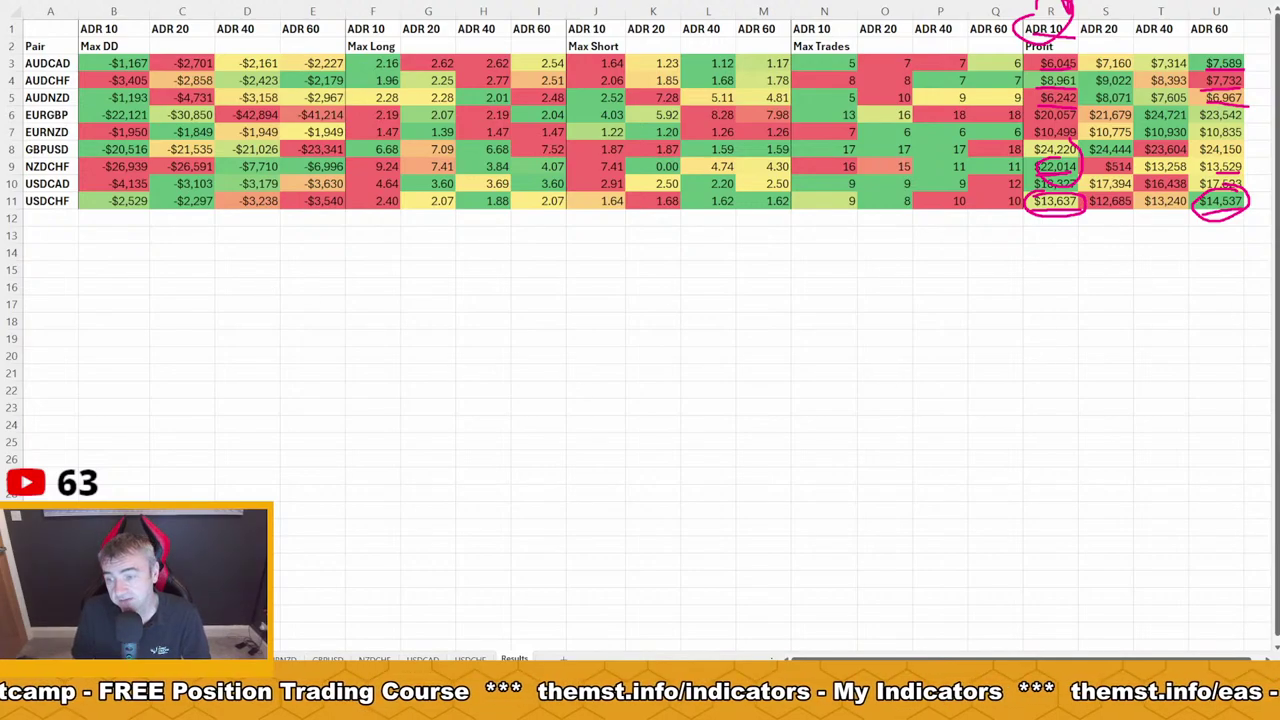
key(Escape)
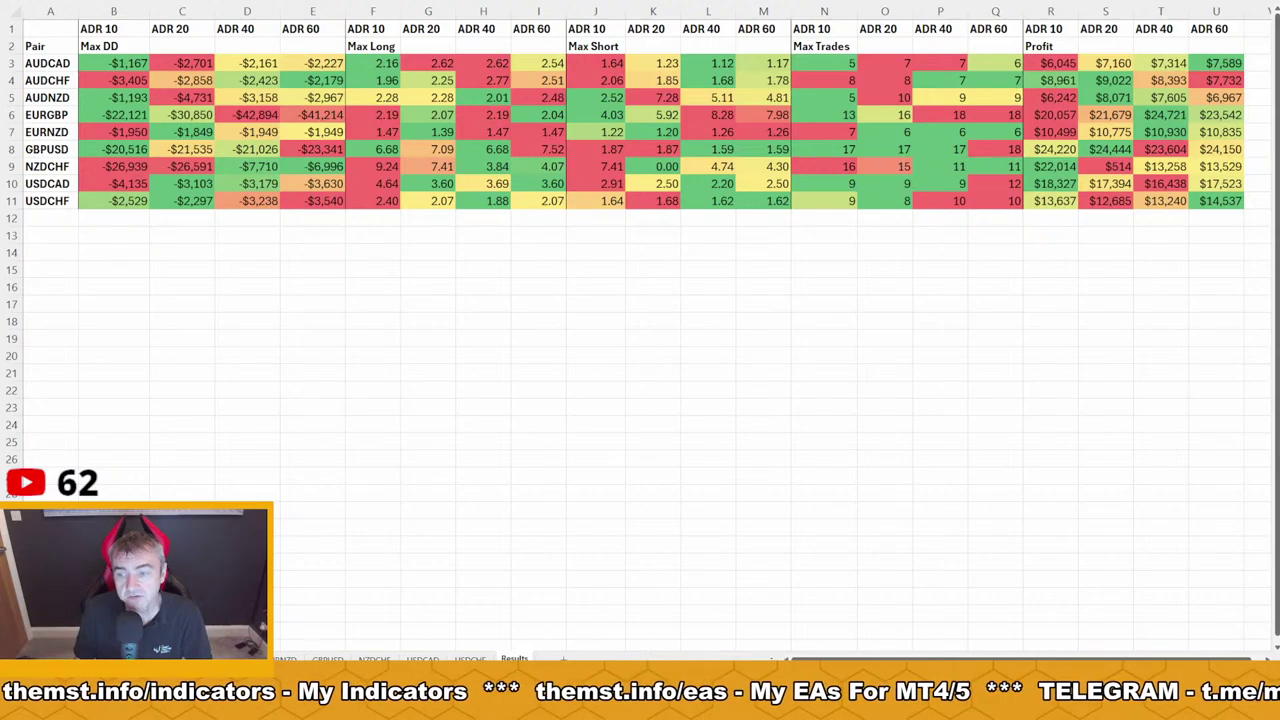
Circle AUDCAD's ADR 10 and AUDCHF's ADR 60 drawdown, GBPUSD's ADR 40 Max Long and EURNZD's ADR 20 Max Short, and clear the annotations
mouse_move(150, 50)
mouse_down()
mouse_move(112, 70)
mouse_move(140, 44)
mouse_up()
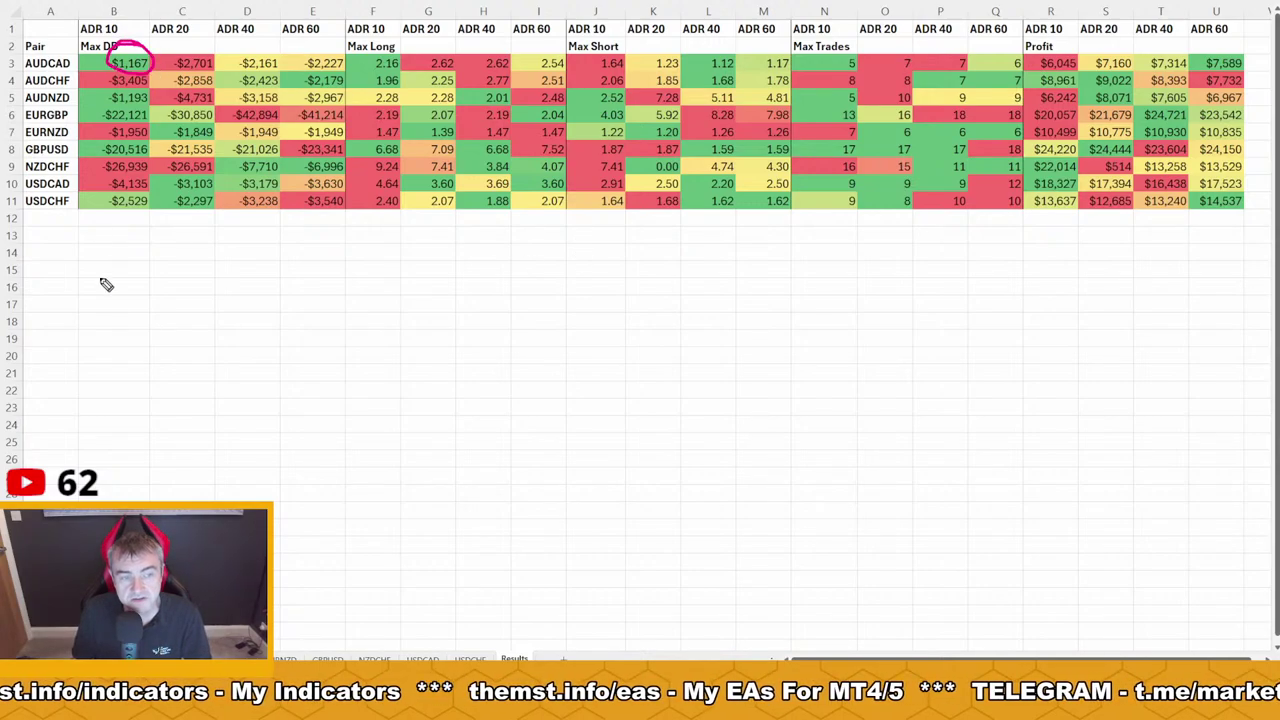
mouse_move(346, 76)
mouse_down()
mouse_move(306, 90)
mouse_move(340, 98)
mouse_move(338, 68)
mouse_up()
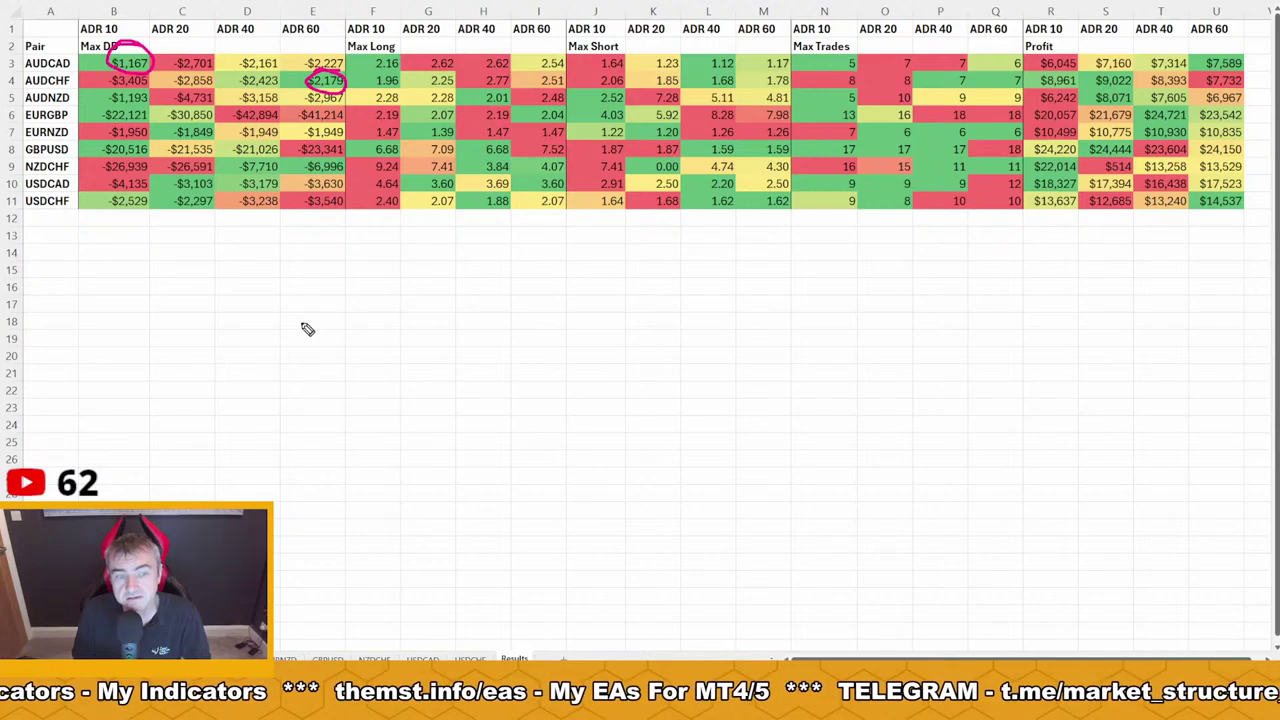
mouse_move(512, 142)
mouse_down()
mouse_move(470, 152)
mouse_move(476, 170)
mouse_up()
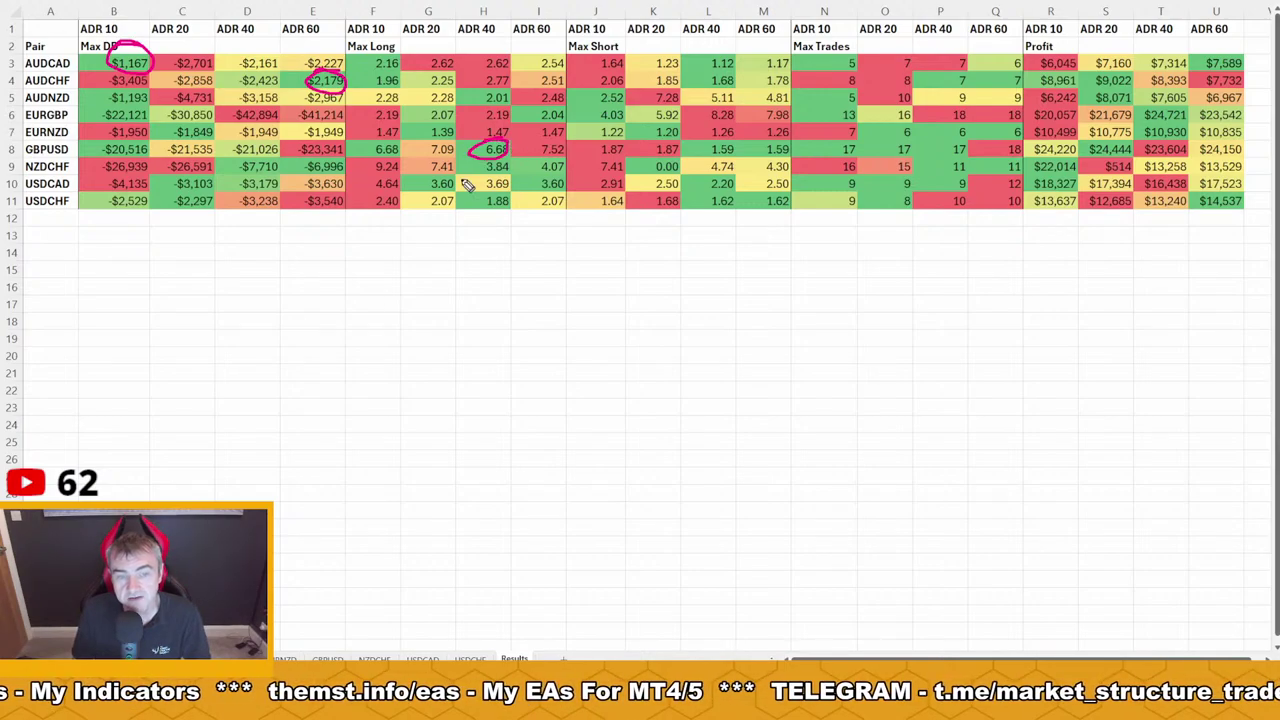
mouse_move(678, 126)
mouse_down()
mouse_move(650, 136)
mouse_move(680, 122)
mouse_up()
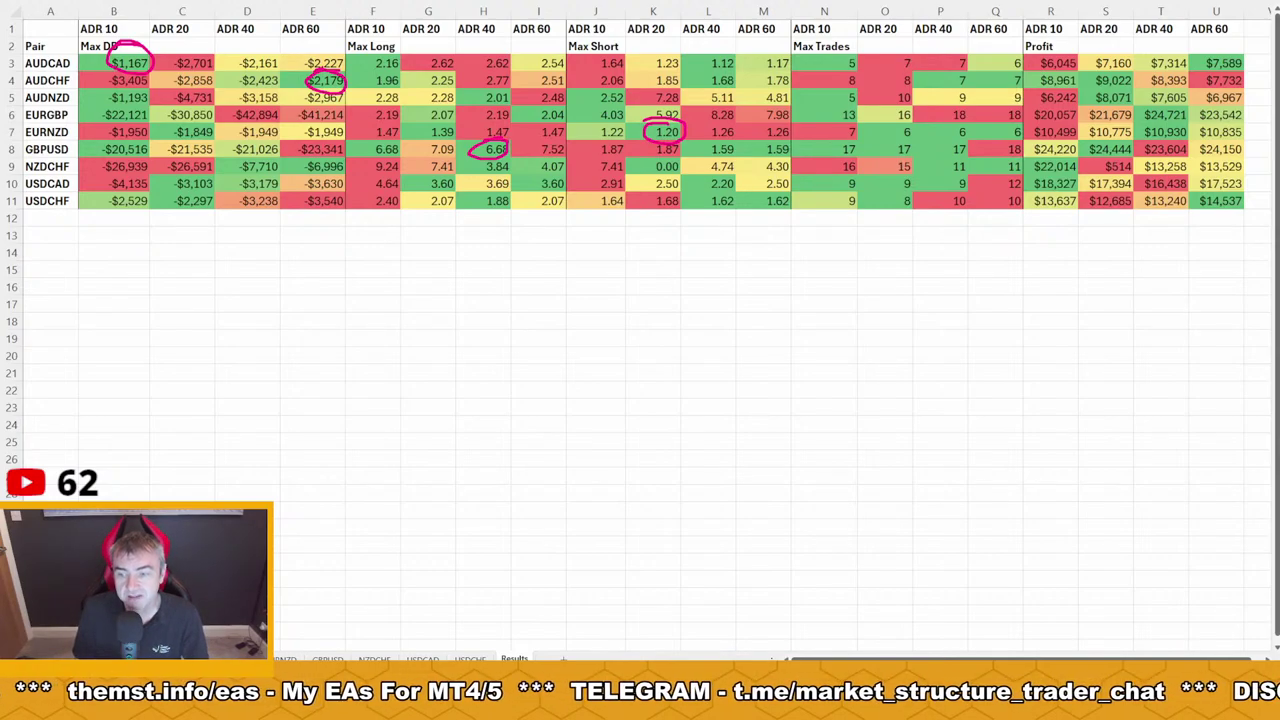
key(Escape)
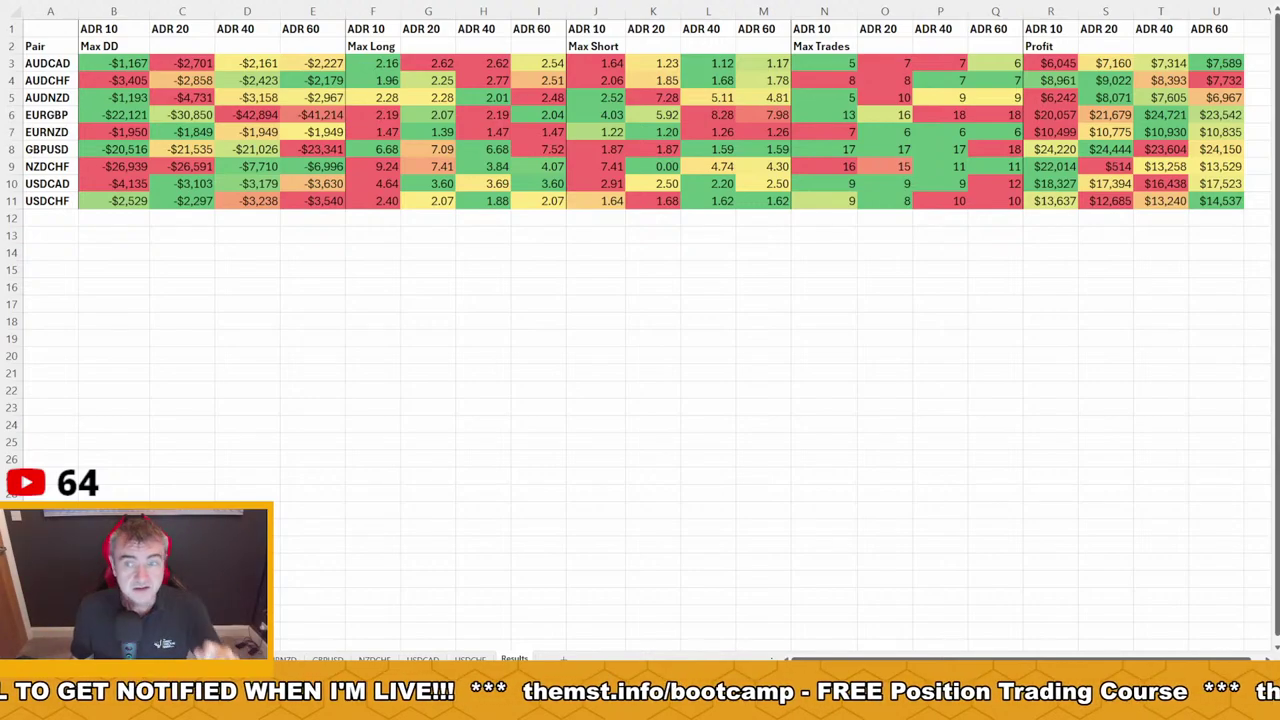
Switch windows to view the ADR Volatility Over Time chart, and return to the Results sheet
click(247, 269)
key(alt+Tab)
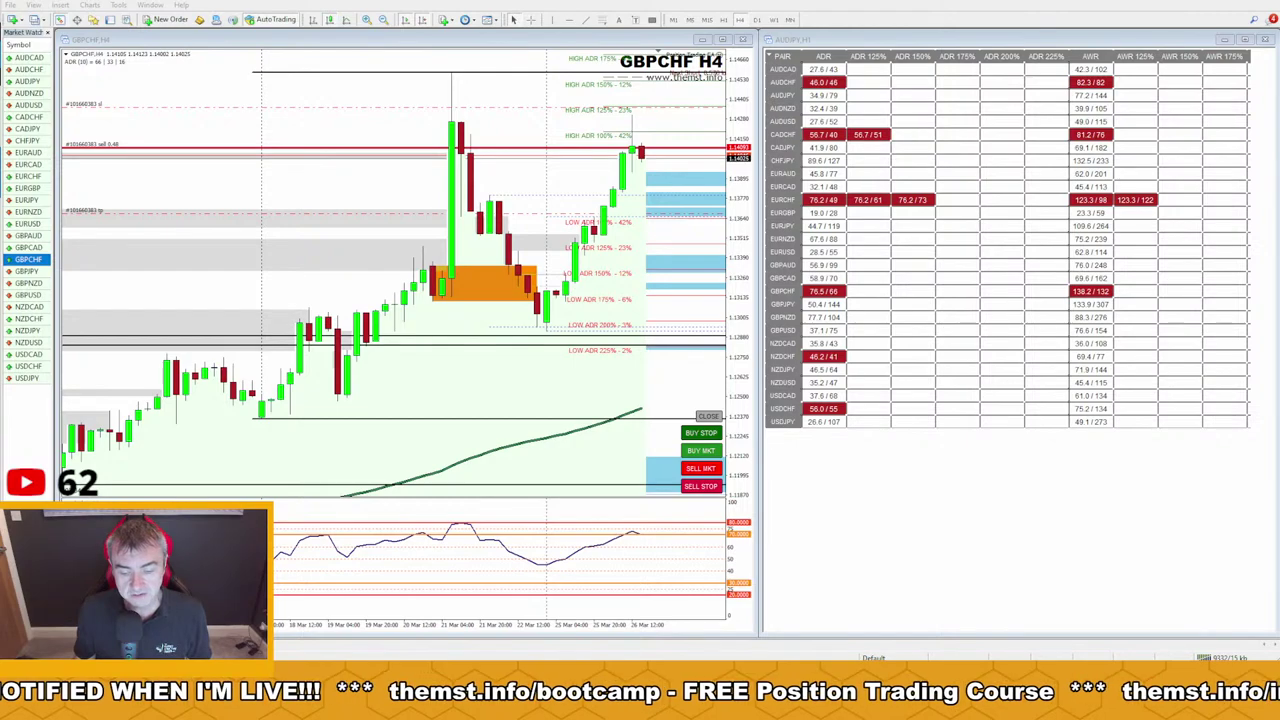
key(alt+Tab)
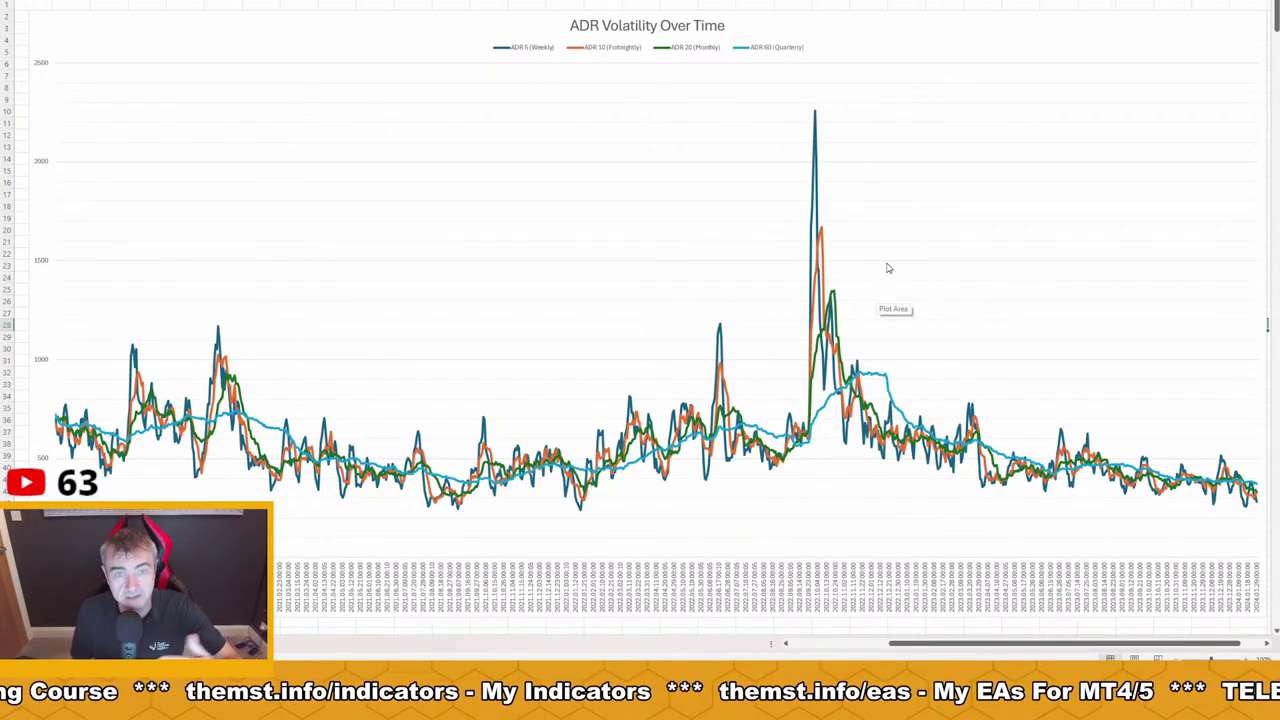
key(alt+Tab)
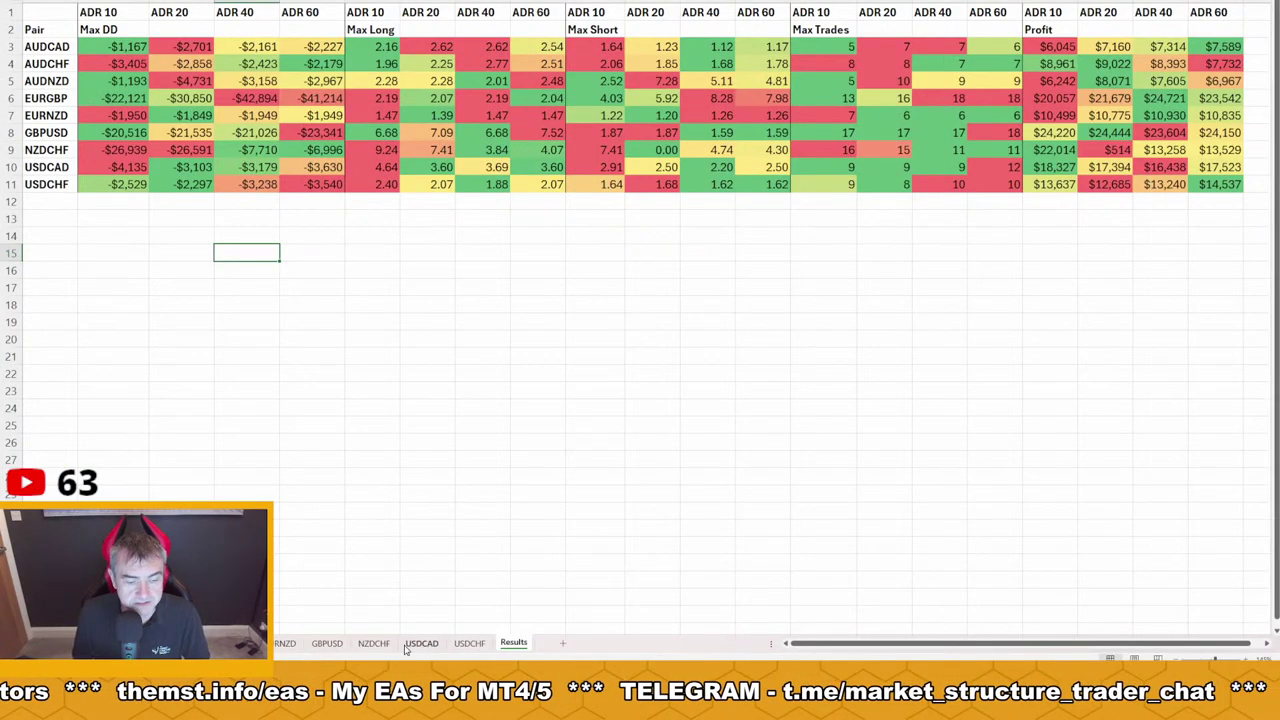
Open the USDCAD sheet and browse its daily data from the first row to the October 2020 rows
click(421, 643)
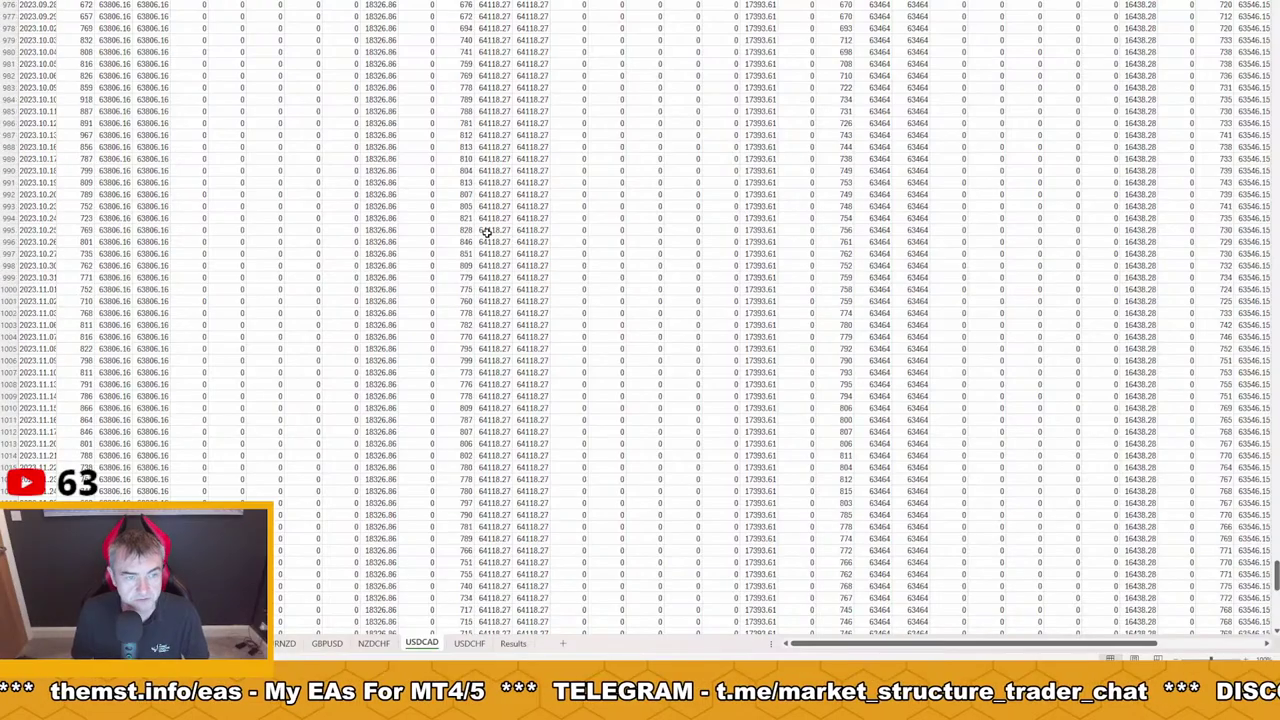
scroll(266, 221, down, 20)
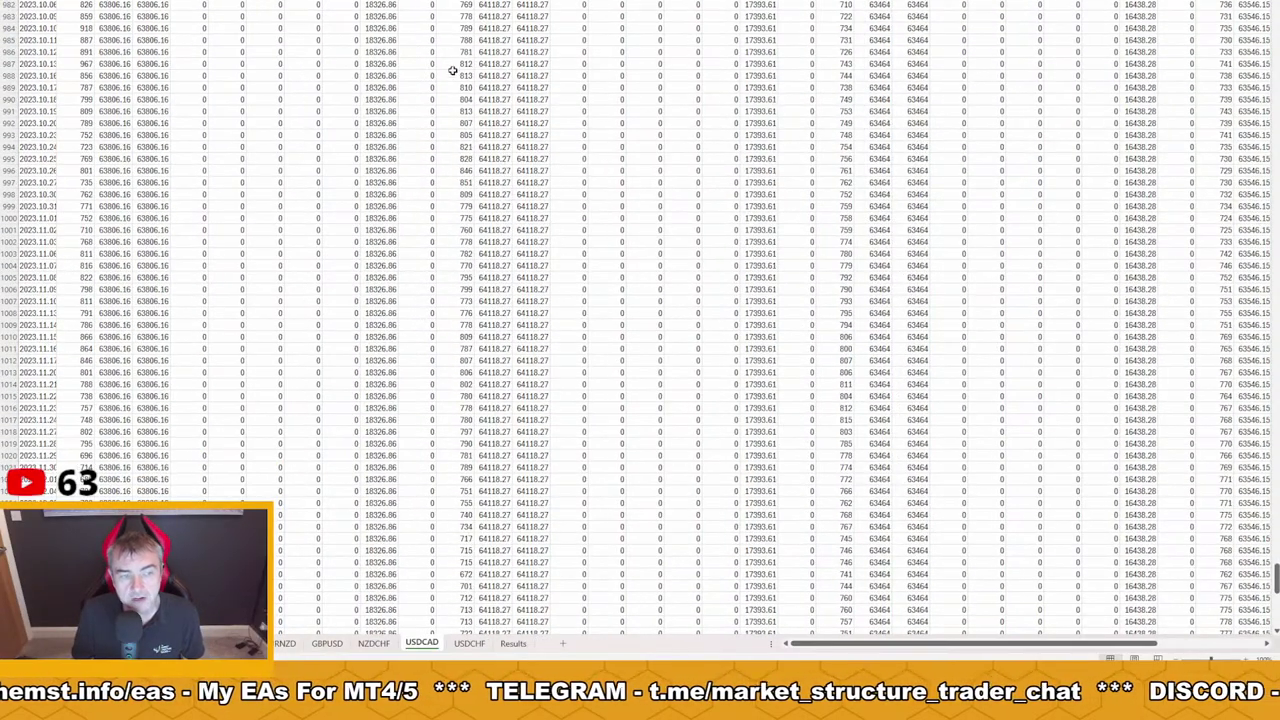
scroll(160, 175, up, 20)
scroll(160, 175, up, 10)
drag(1276, 440, 1276, 415)
key(ctrl+Up)
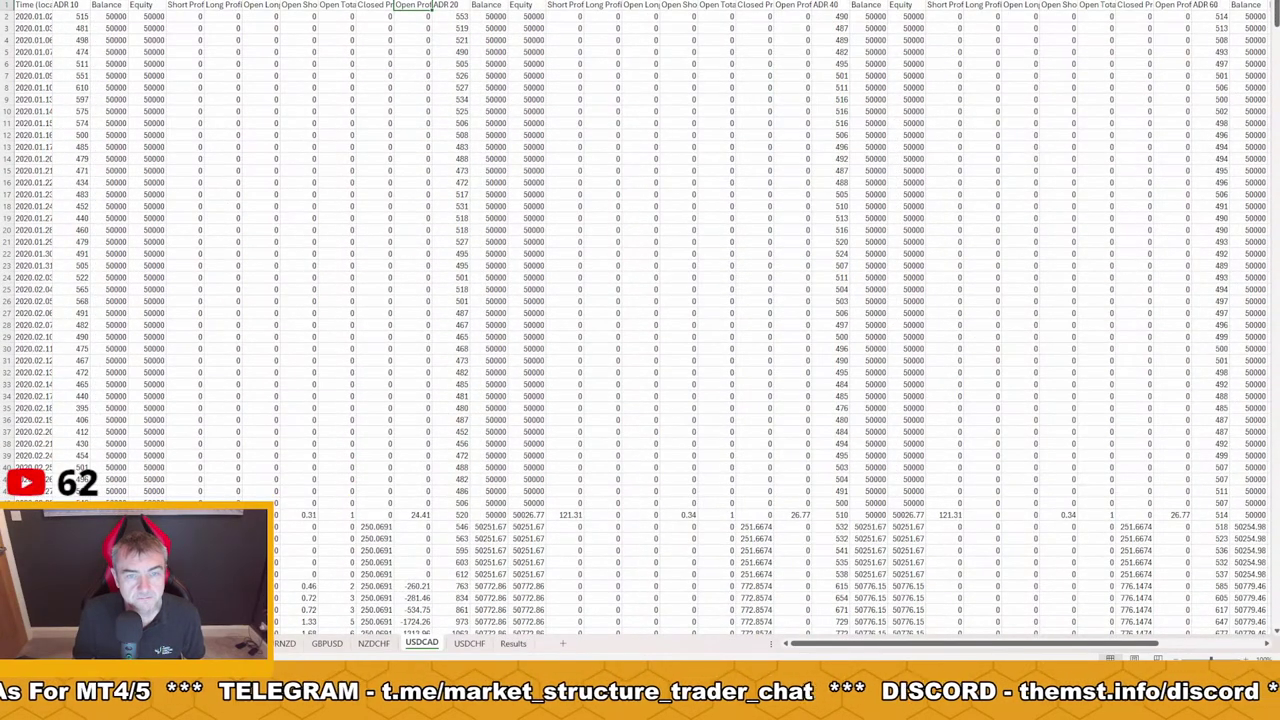
scroll(430, 253, down, 18)
scroll(445, 262, down, 20)
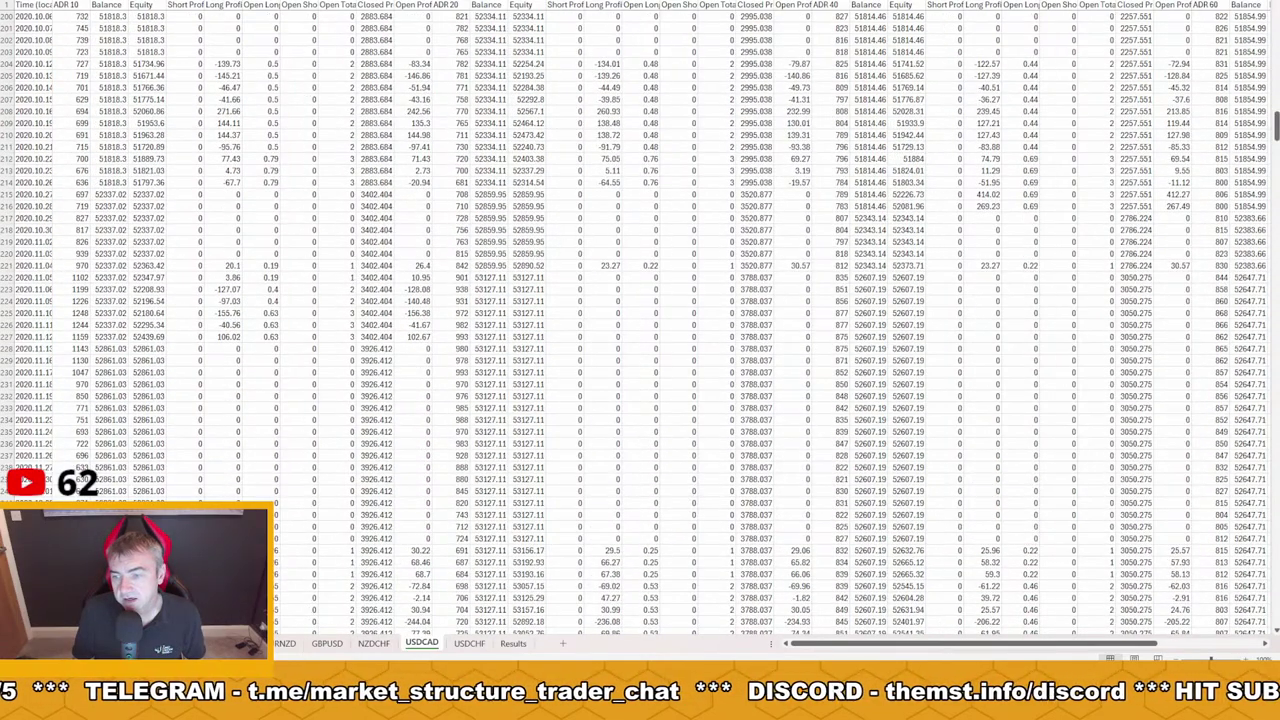
Mark off the ADR 20, ADR 40, ADR 60 and ADR 10 columns with vertical lines on both sides of each
drag(432, 2, 436, 192)
drag(468, 2, 480, 205)
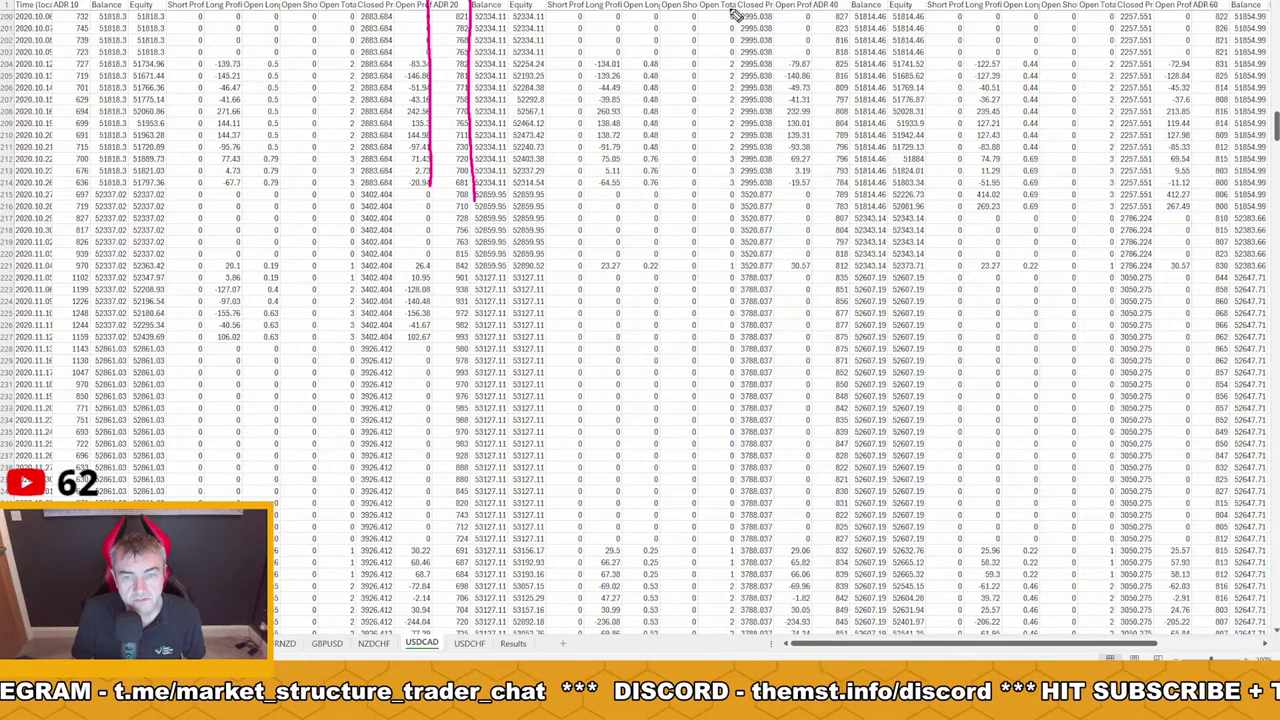
drag(806, 2, 810, 195)
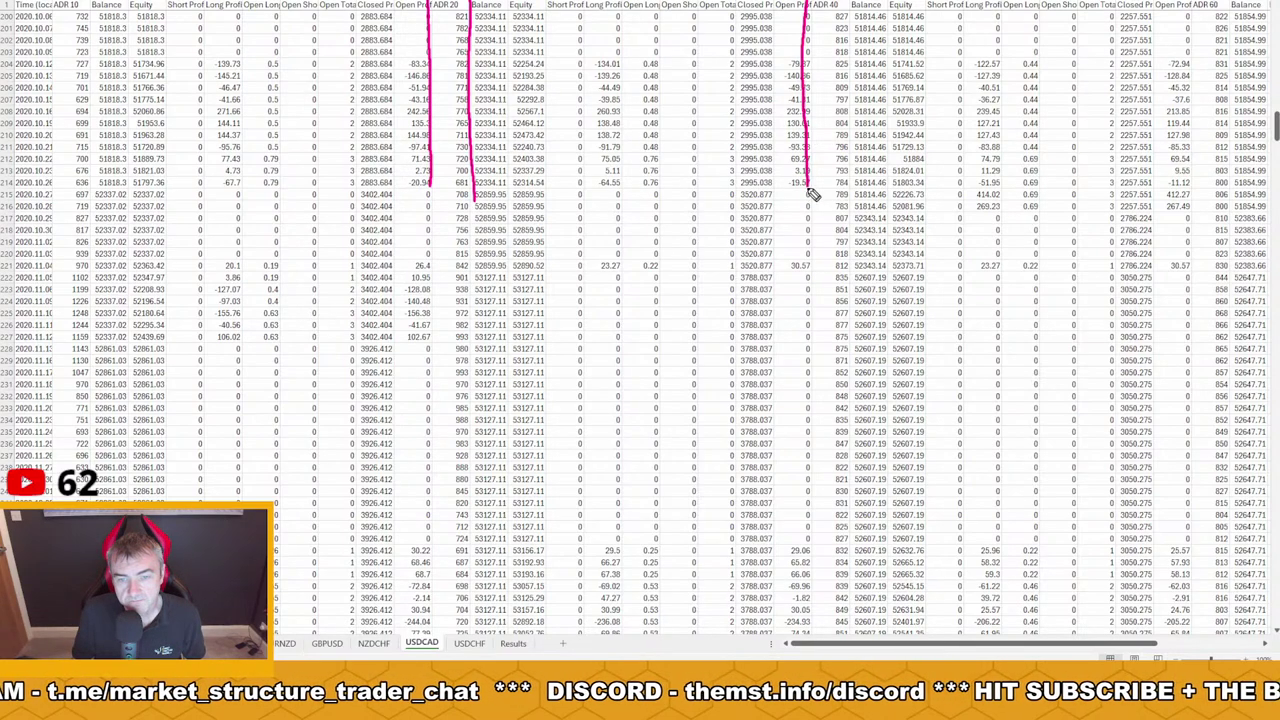
drag(854, 2, 858, 205)
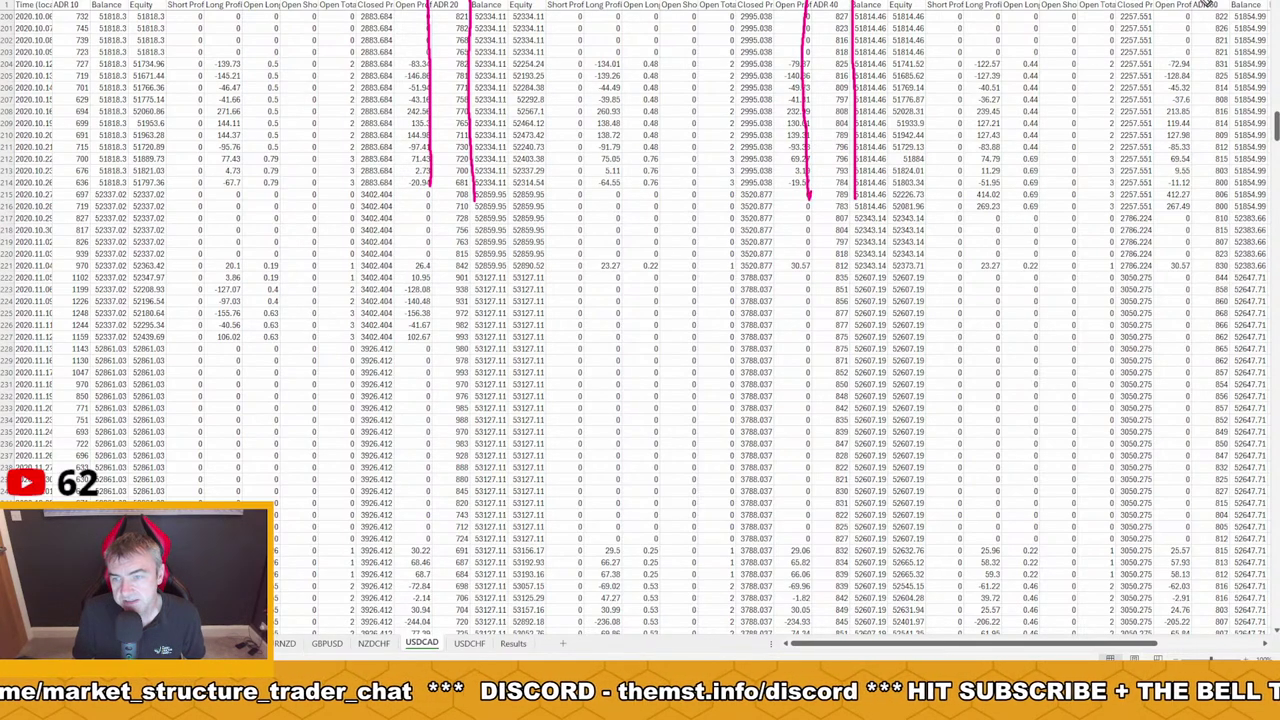
drag(1190, 2, 1189, 208)
drag(1238, 2, 1240, 205)
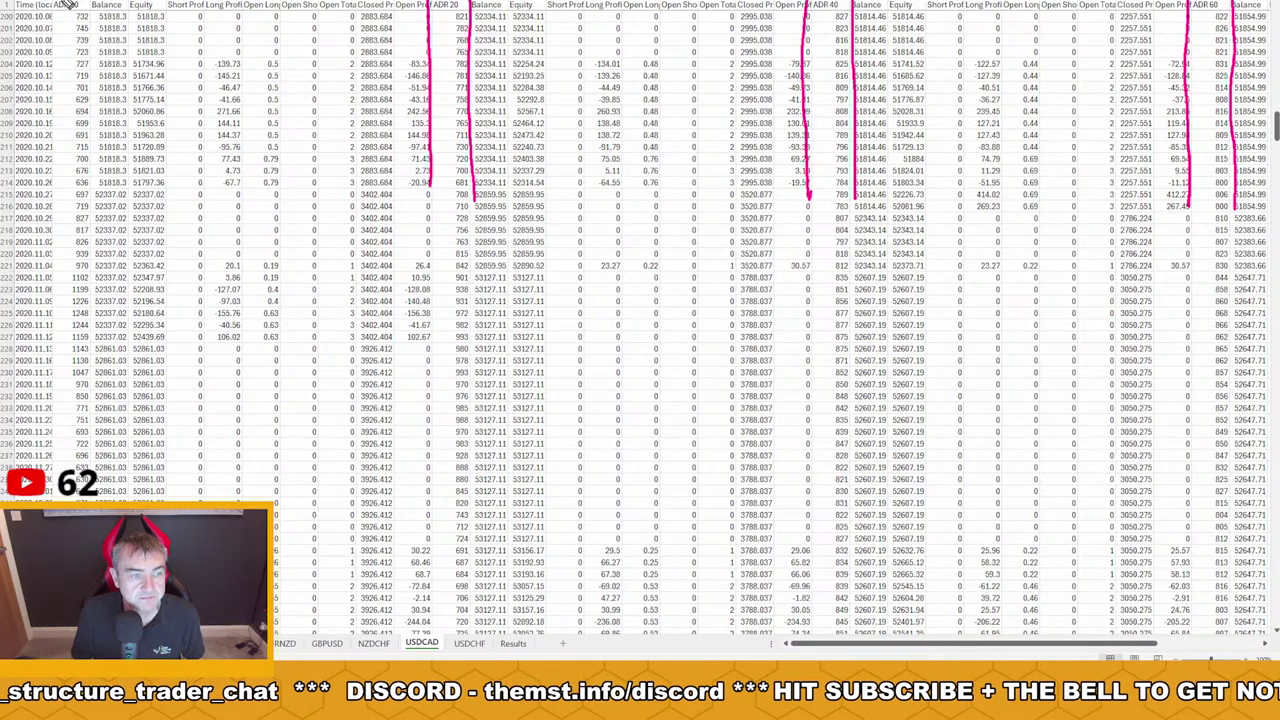
drag(53, 2, 57, 196)
drag(100, 2, 104, 200)
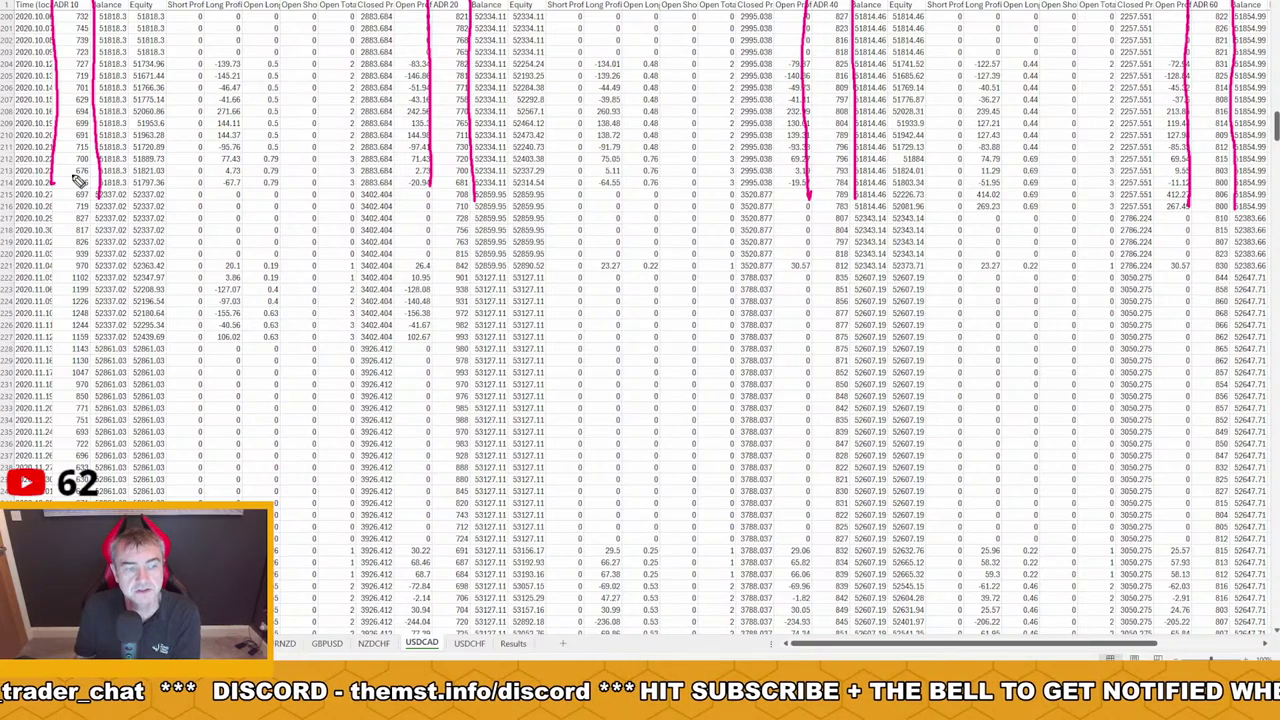
Point arrows at row 212's ADR 10, 20, 40 and 60 values, and circle its ADR 60 and ADR 10 values
mouse_move(180, 155)
mouse_down()
mouse_move(78, 160)
mouse_move(125, 172)
mouse_up()
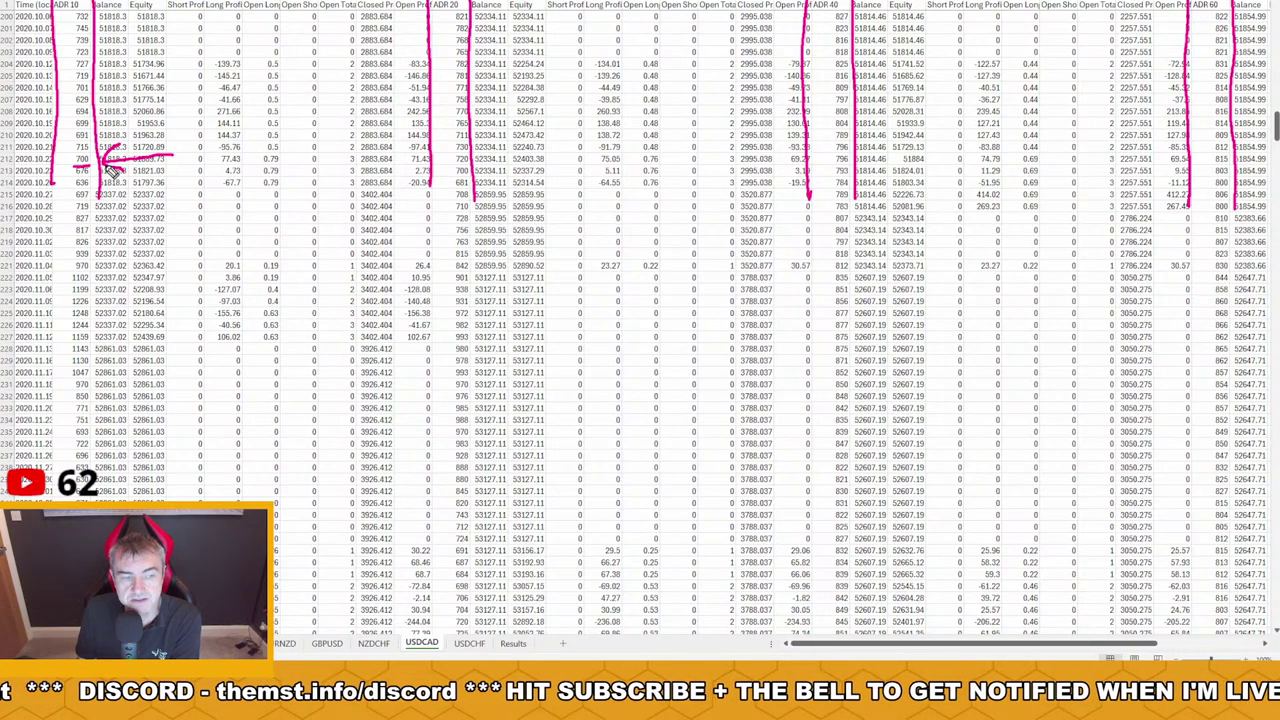
mouse_move(550, 158)
mouse_down()
mouse_move(486, 158)
mouse_move(496, 176)
mouse_up()
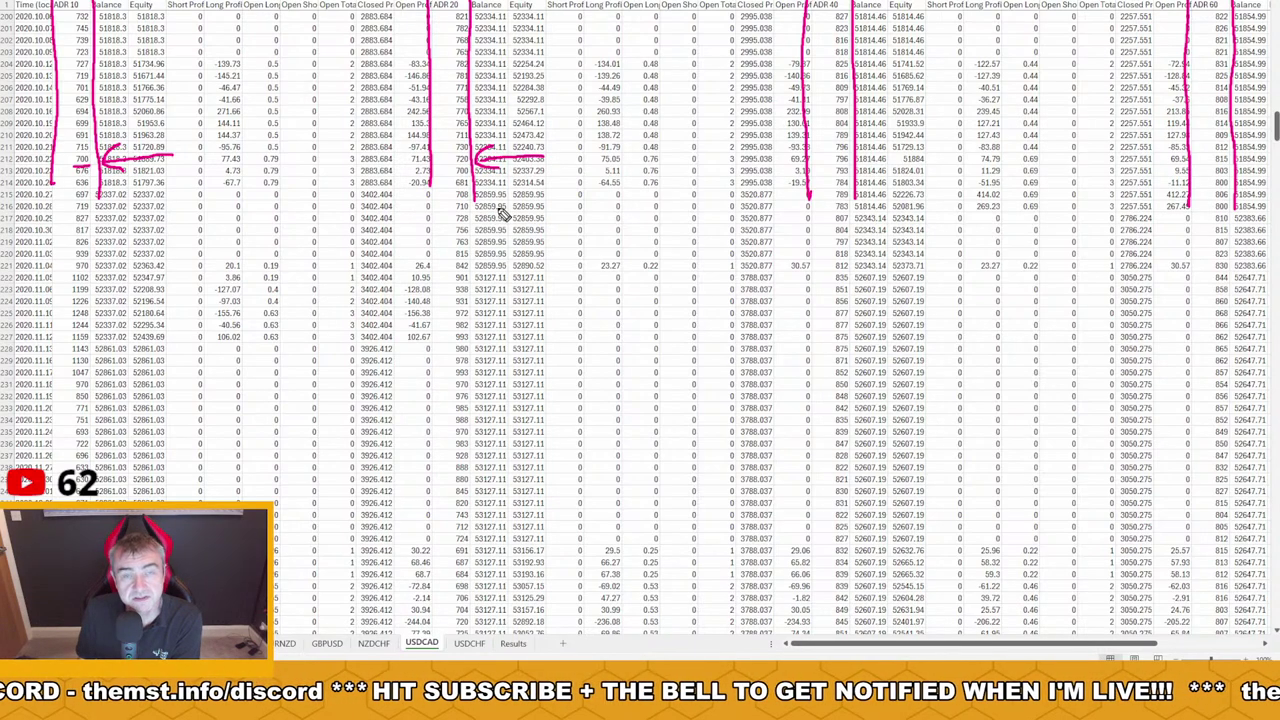
drag(964, 155, 890, 176)
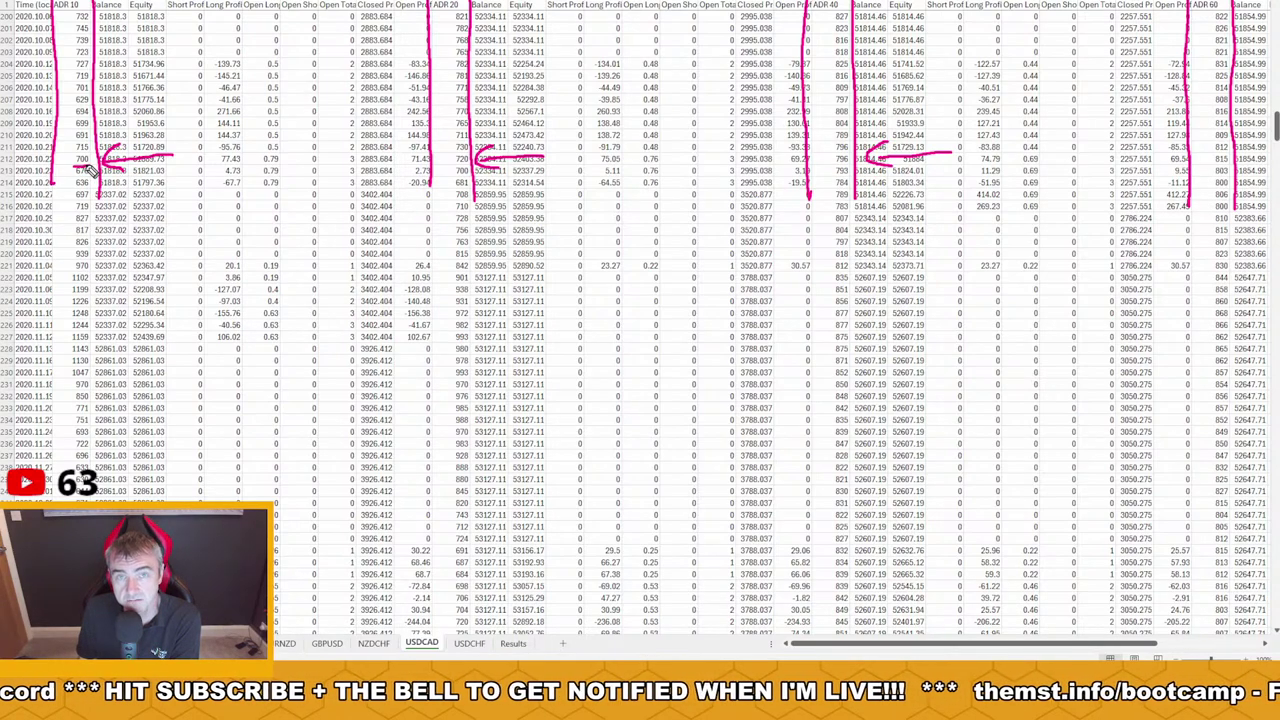
mouse_move(1272, 160)
mouse_down()
mouse_move(1240, 158)
mouse_move(1257, 163)
mouse_up()
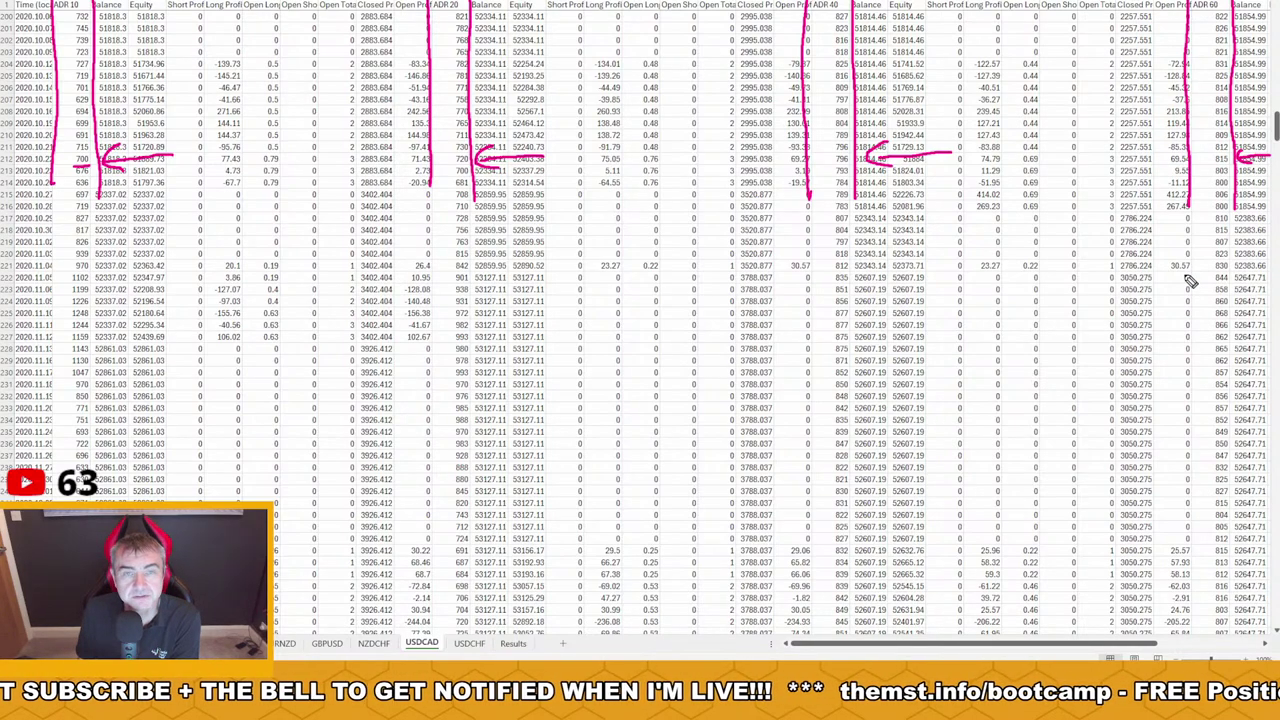
mouse_move(1244, 152)
mouse_down()
mouse_move(1212, 180)
mouse_move(1238, 152)
mouse_up()
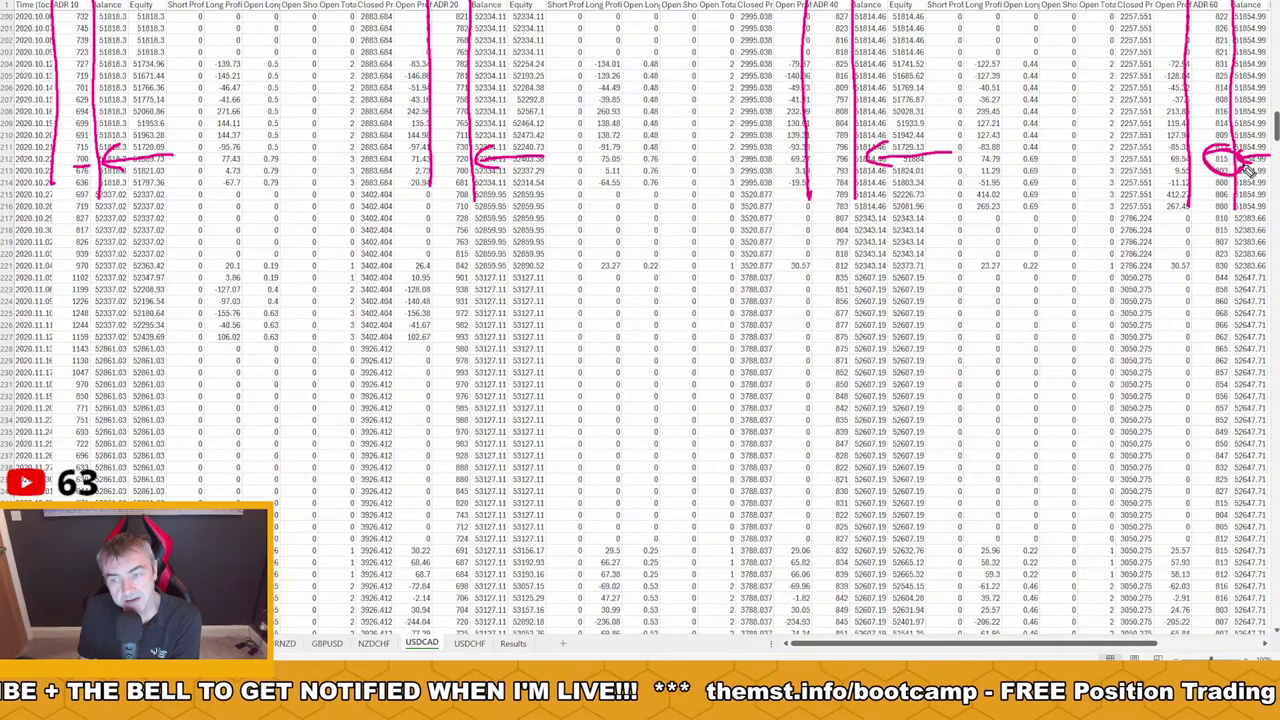
drag(98, 158, 104, 150)
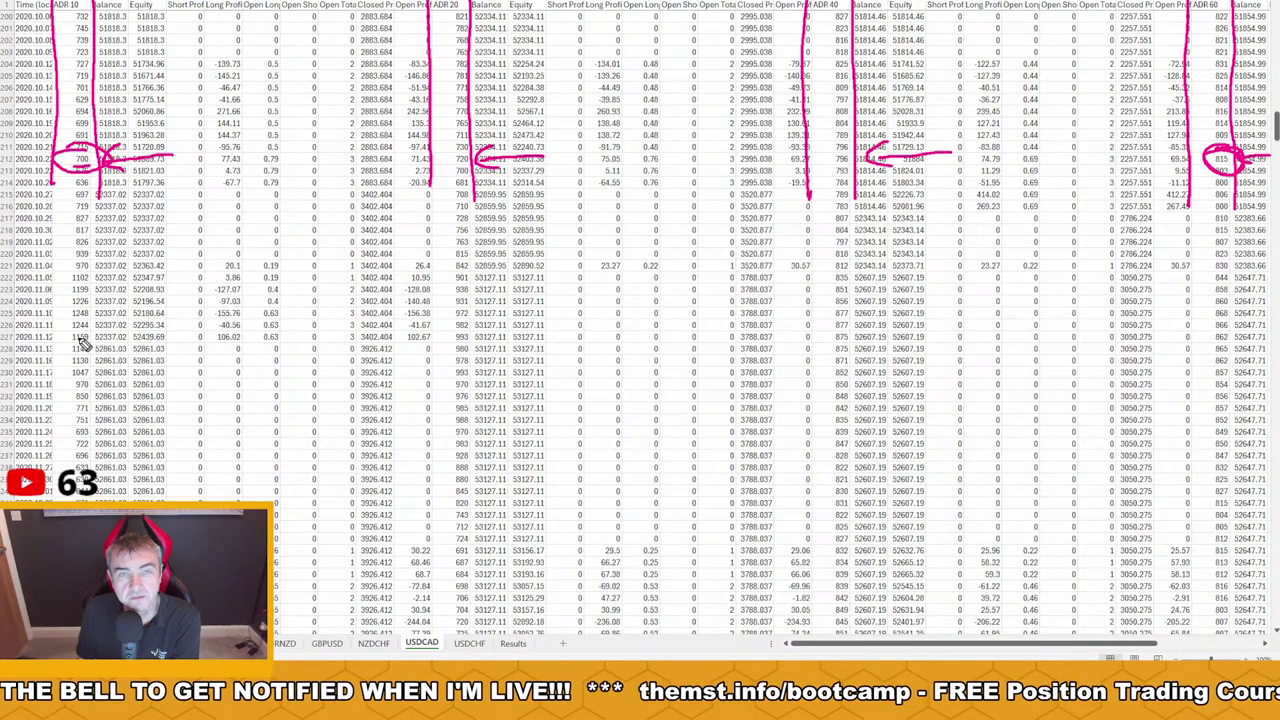
Draw a diagonal line and a tall peak between the ADR 10 and ADR 20 columns, and circle the ADR 10 and ADR 60 headers
drag(276, 356, 148, 210)
mouse_move(245, 291)
mouse_down()
mouse_move(292, 88)
mouse_move(332, 294)
mouse_up()
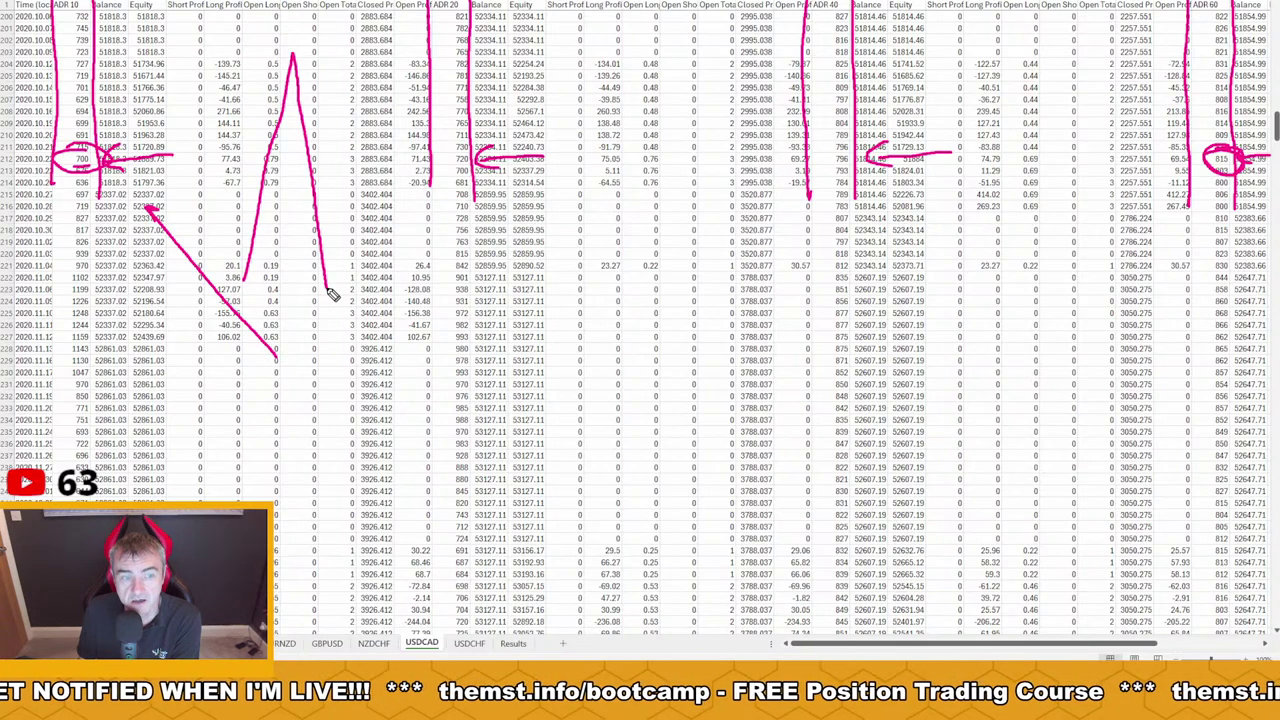
drag(1233, 10, 1230, 12)
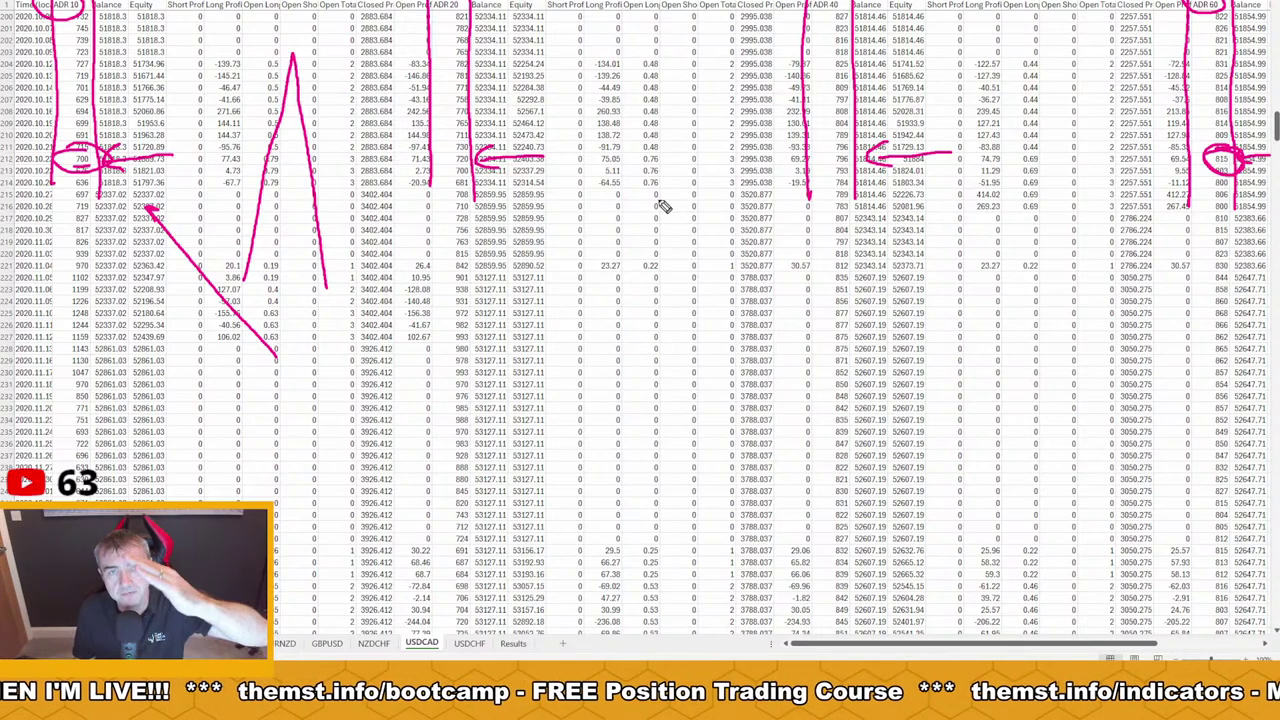
Add larger loops around row 212's ADR 60 and ADR 10 values, and point a diagonal arrow at each
drag(1265, 150, 1210, 148)
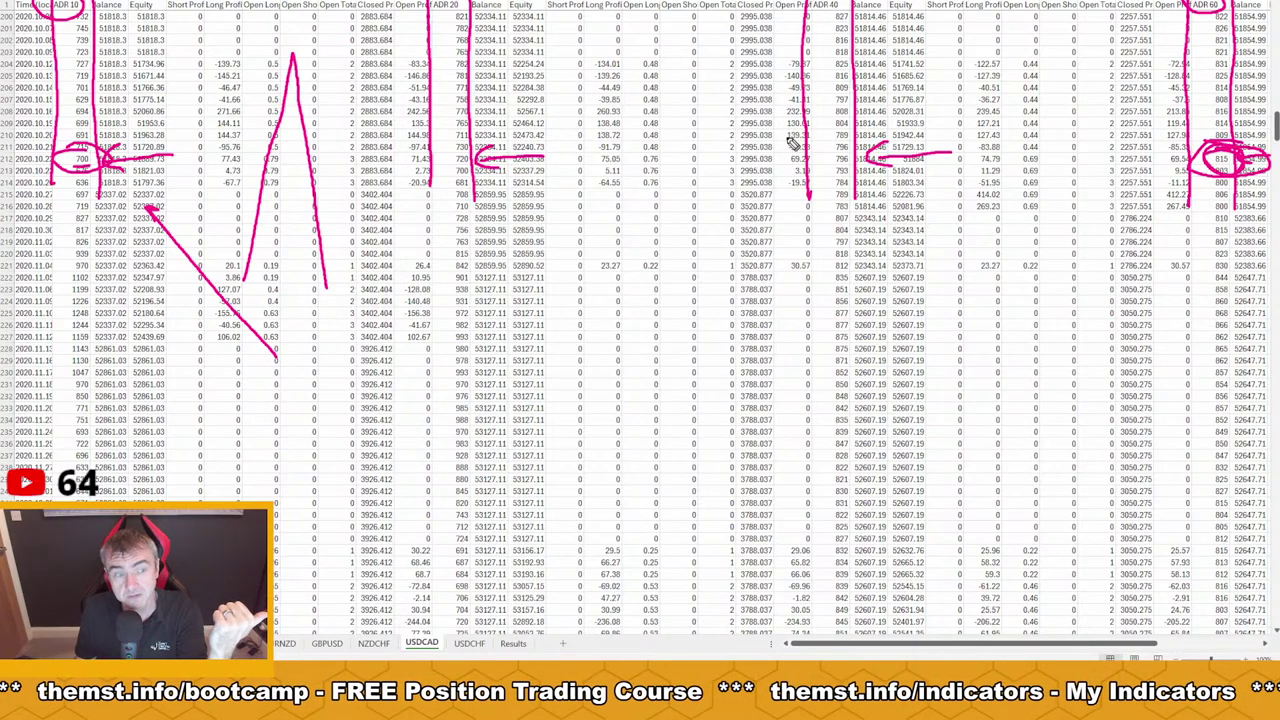
mouse_move(92, 148)
mouse_down()
mouse_move(62, 198)
mouse_move(46, 133)
mouse_up()
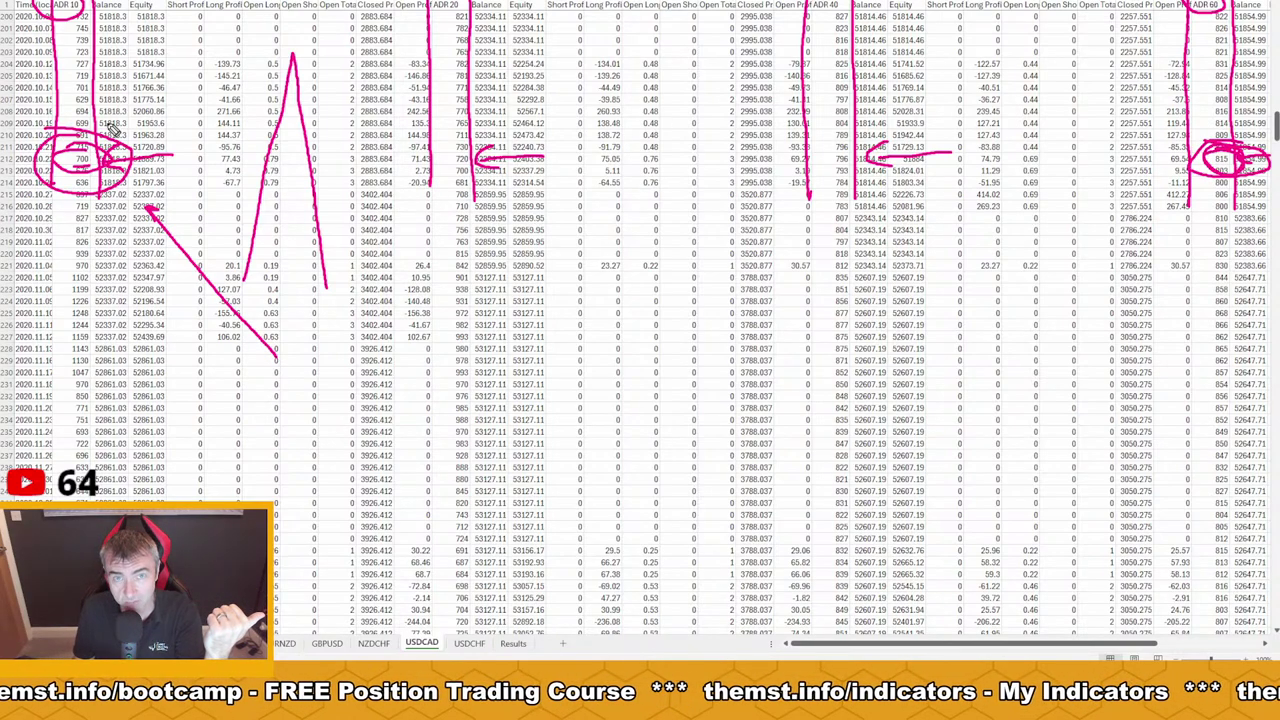
mouse_move(223, 34)
mouse_down()
mouse_move(134, 126)
mouse_move(160, 130)
mouse_up()
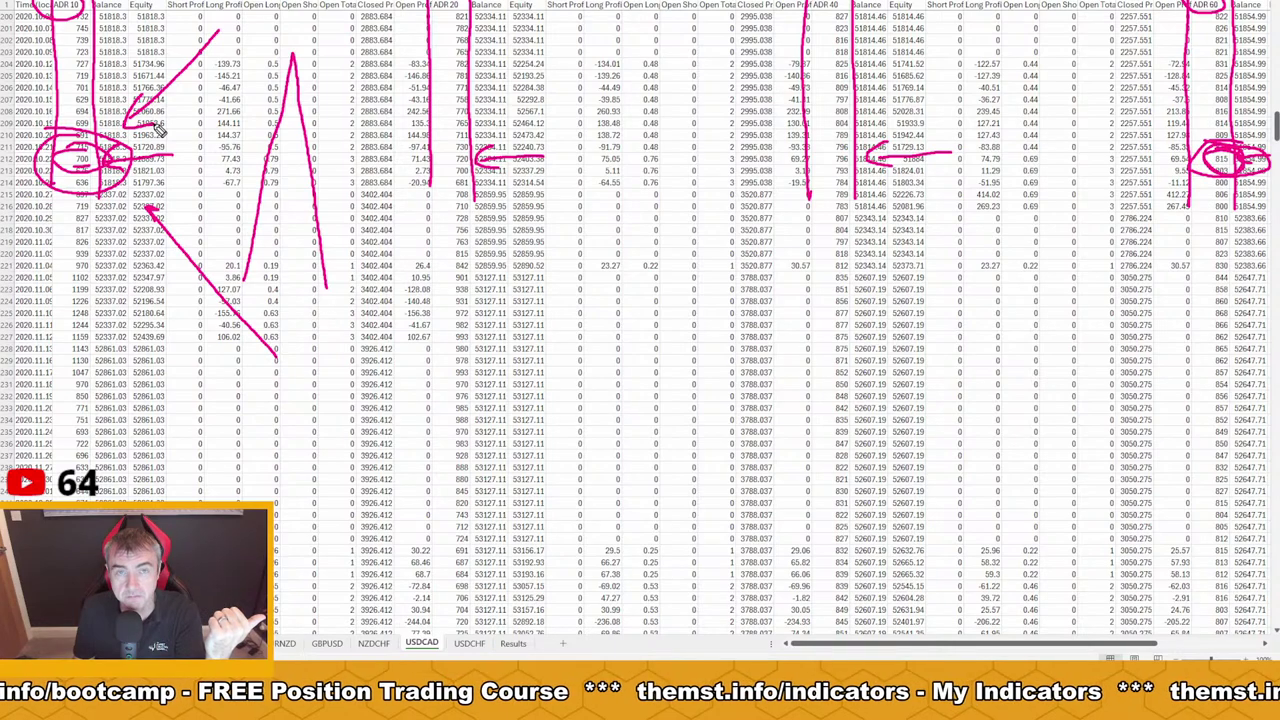
mouse_move(1098, 45)
mouse_down()
mouse_move(1160, 106)
mouse_move(1134, 130)
mouse_up()
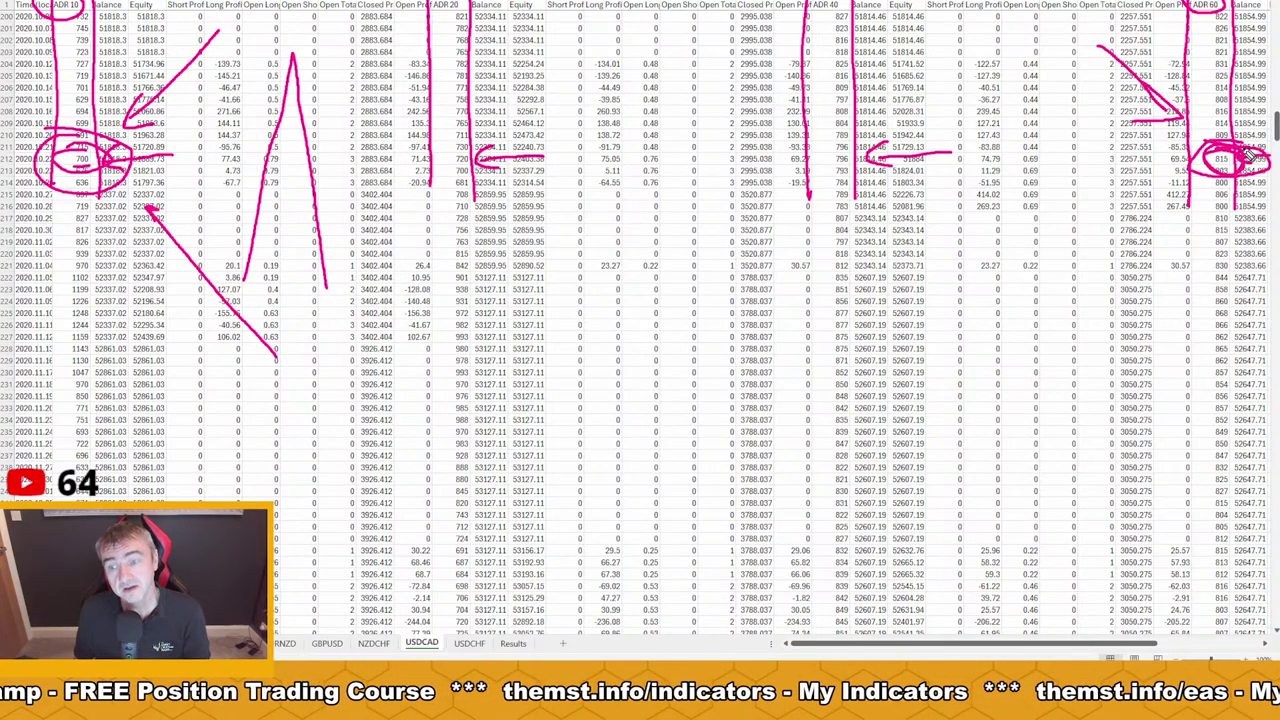
Box the trade rows from 2022.09.23 to 2022.10.04 in the ADR 10, 20 and 40 blocks, and underline that range's ends at ADR 60
mouse_move(1068, 206)
mouse_down()
mouse_move(1162, 160)
mouse_move(1158, 190)
mouse_up()
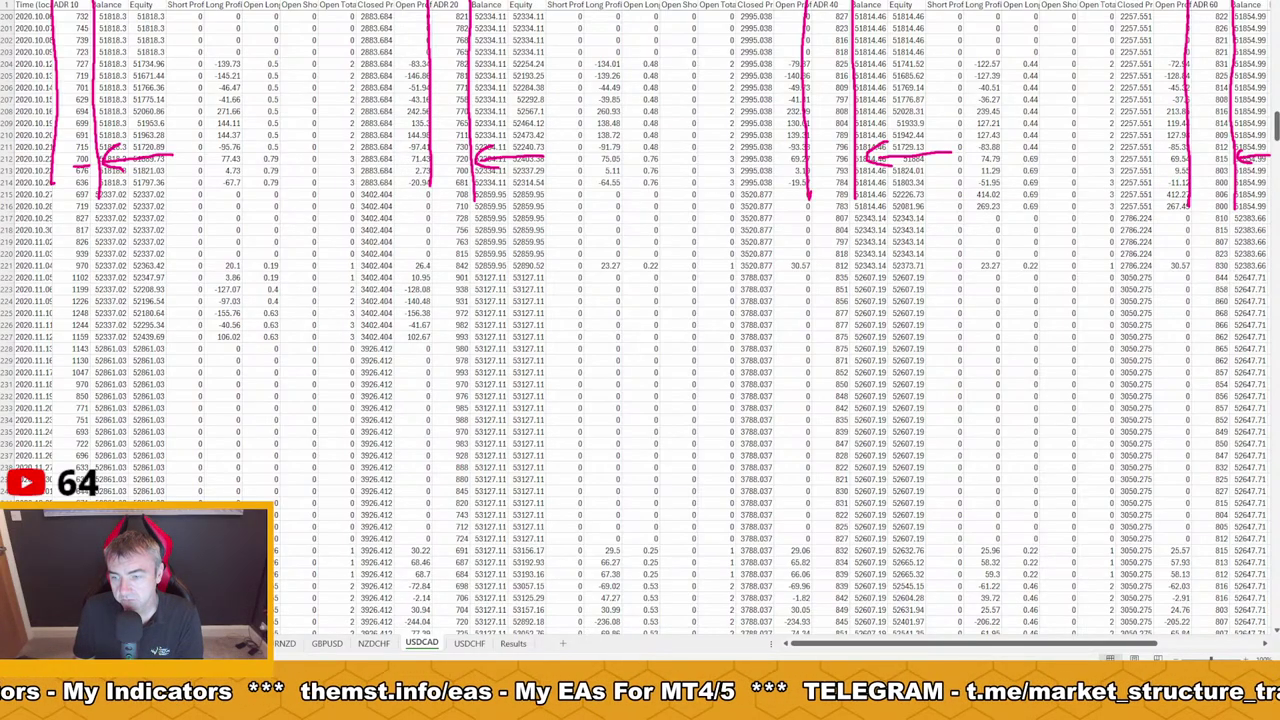
scroll(1050, 350, down, 20)
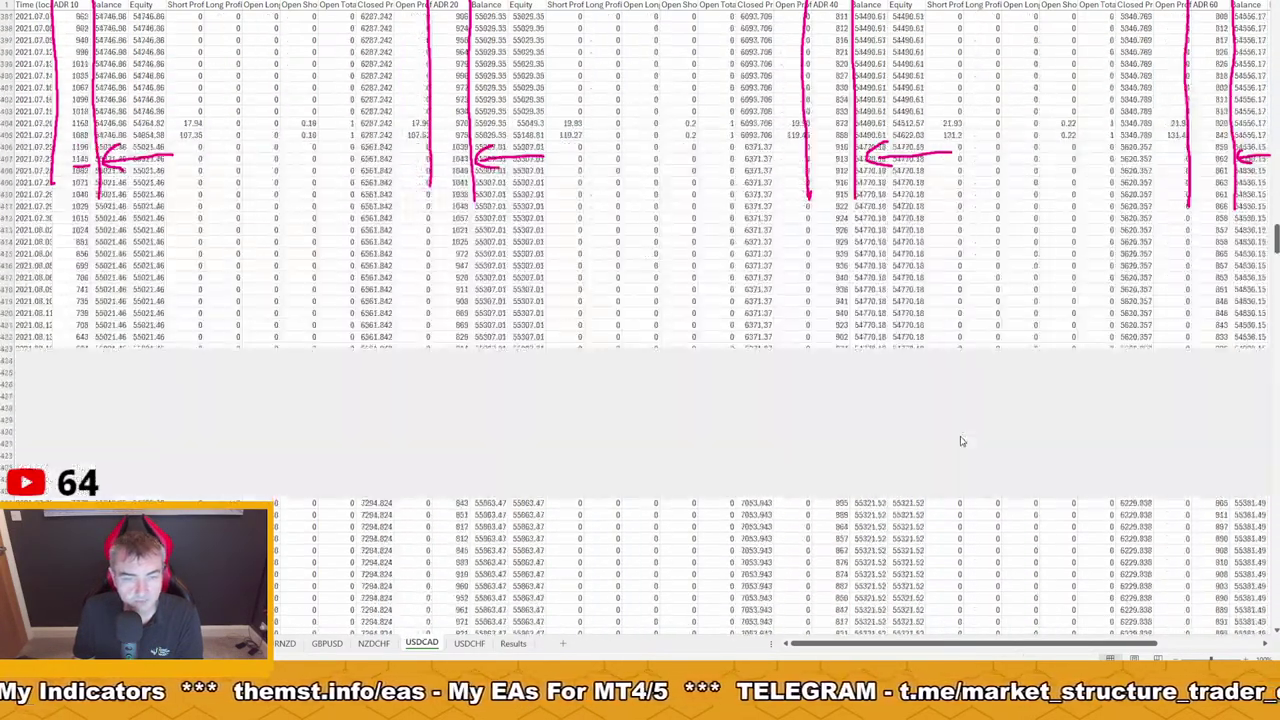
scroll(938, 458, down, 16)
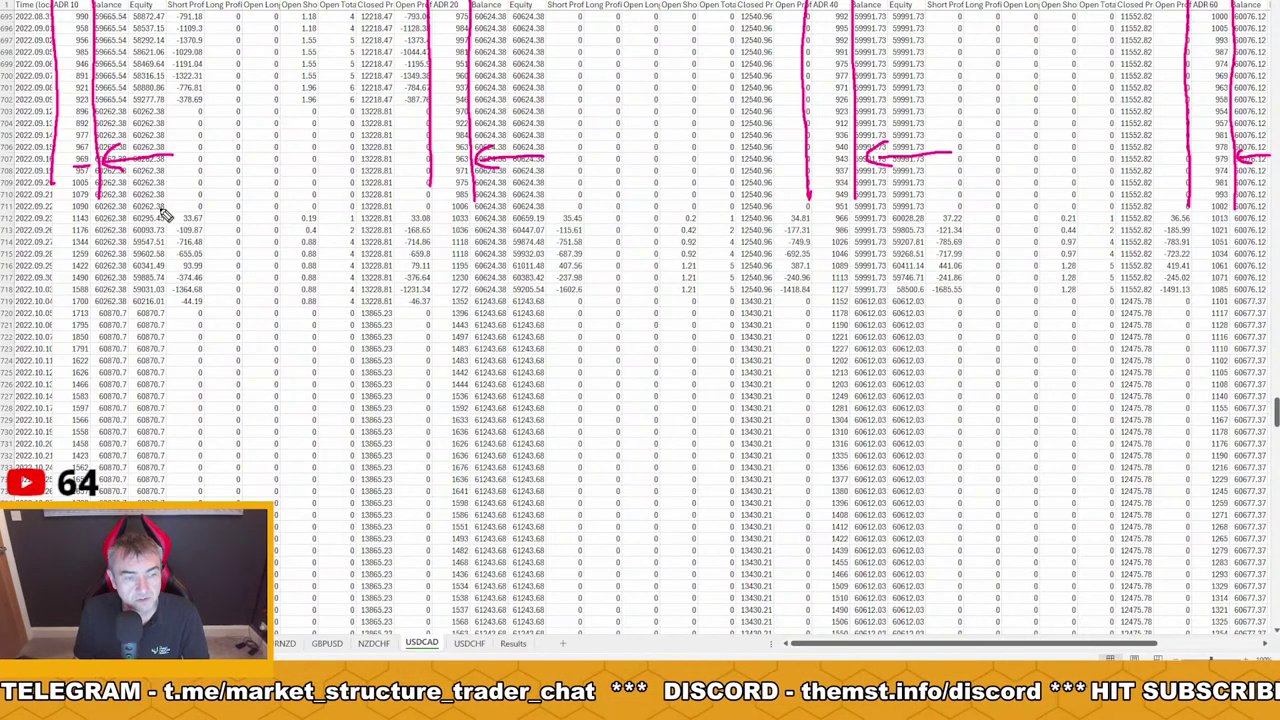
mouse_move(166, 212)
mouse_down()
mouse_move(352, 211)
mouse_move(358, 316)
mouse_move(162, 318)
mouse_move(160, 228)
mouse_move(176, 212)
mouse_up()
mouse_move(400, 216)
mouse_down()
mouse_move(710, 216)
mouse_move(742, 228)
mouse_move(626, 304)
mouse_move(540, 210)
mouse_up()
mouse_move(914, 216)
mouse_down()
mouse_move(1108, 214)
mouse_move(1124, 268)
mouse_move(966, 311)
mouse_move(914, 220)
mouse_up()
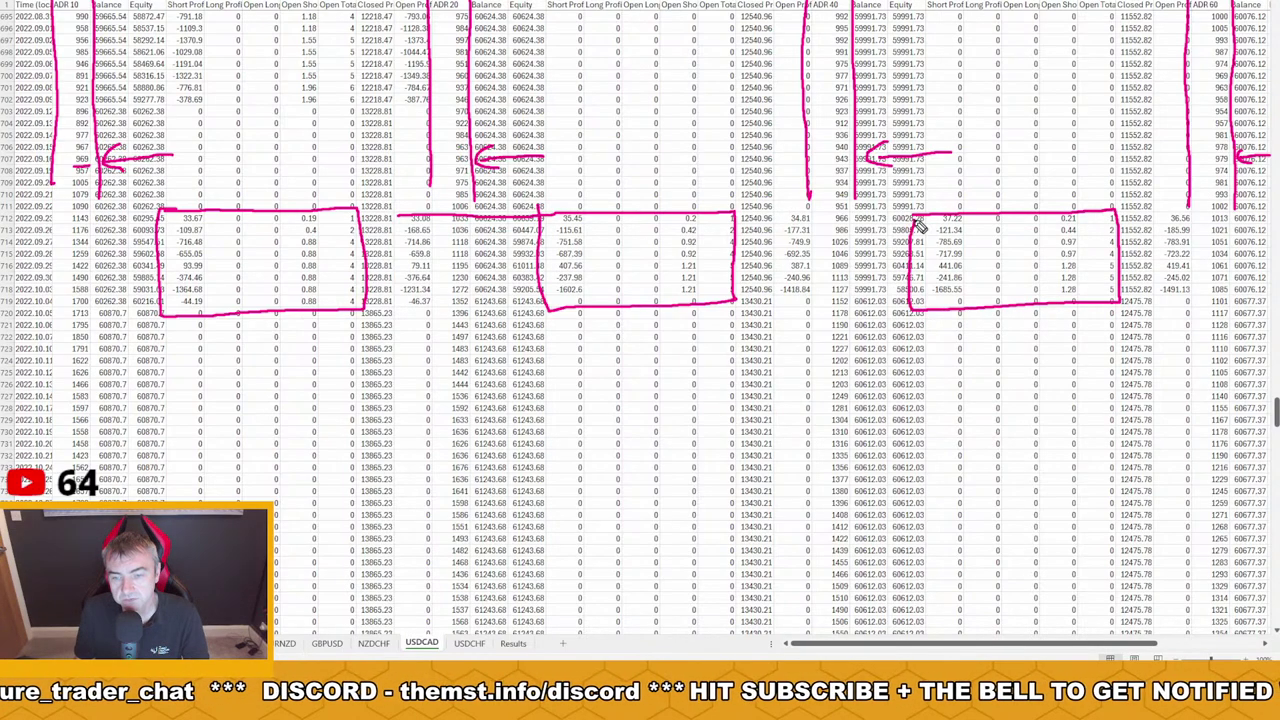
drag(1220, 222, 1268, 222)
drag(1243, 304, 1272, 308)
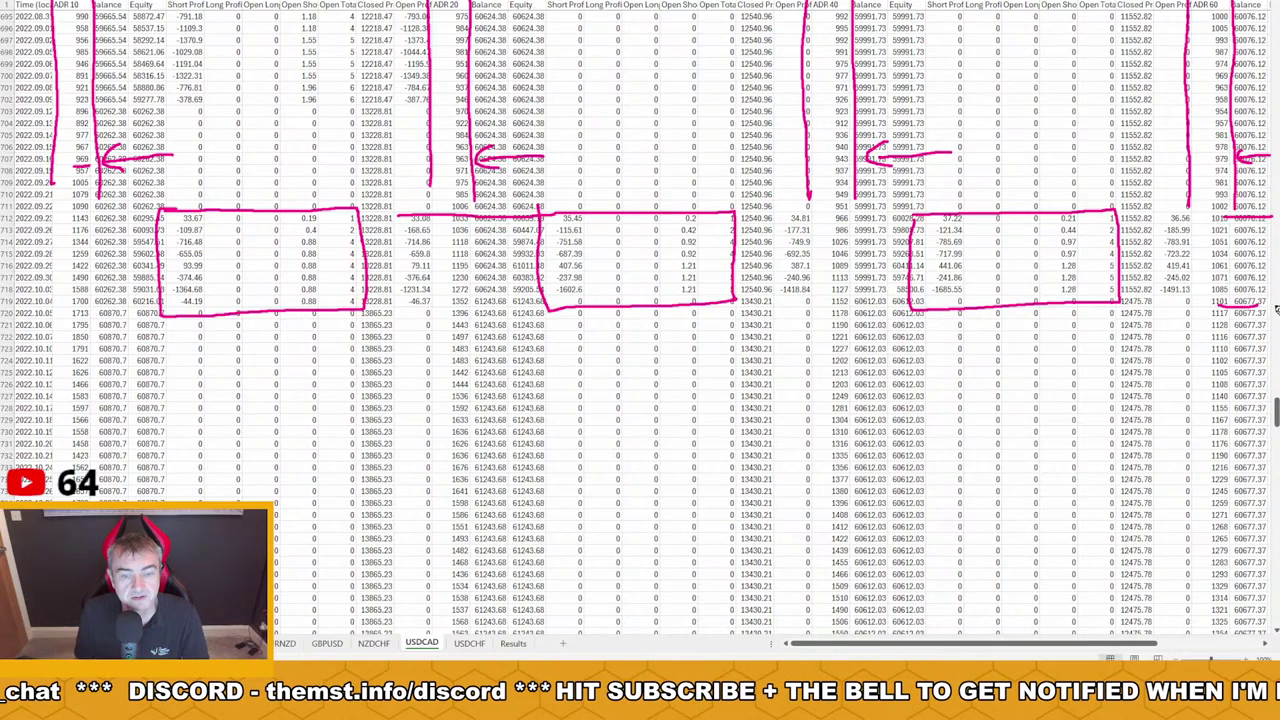
Circle the final open-trade totals beside the three boxed blocks, loop them again, and clear all drawings from the USDCAD sheet
mouse_move(776, 284)
mouse_down()
mouse_move(750, 300)
mouse_move(770, 282)
mouse_up()
drag(345, 302, 385, 305)
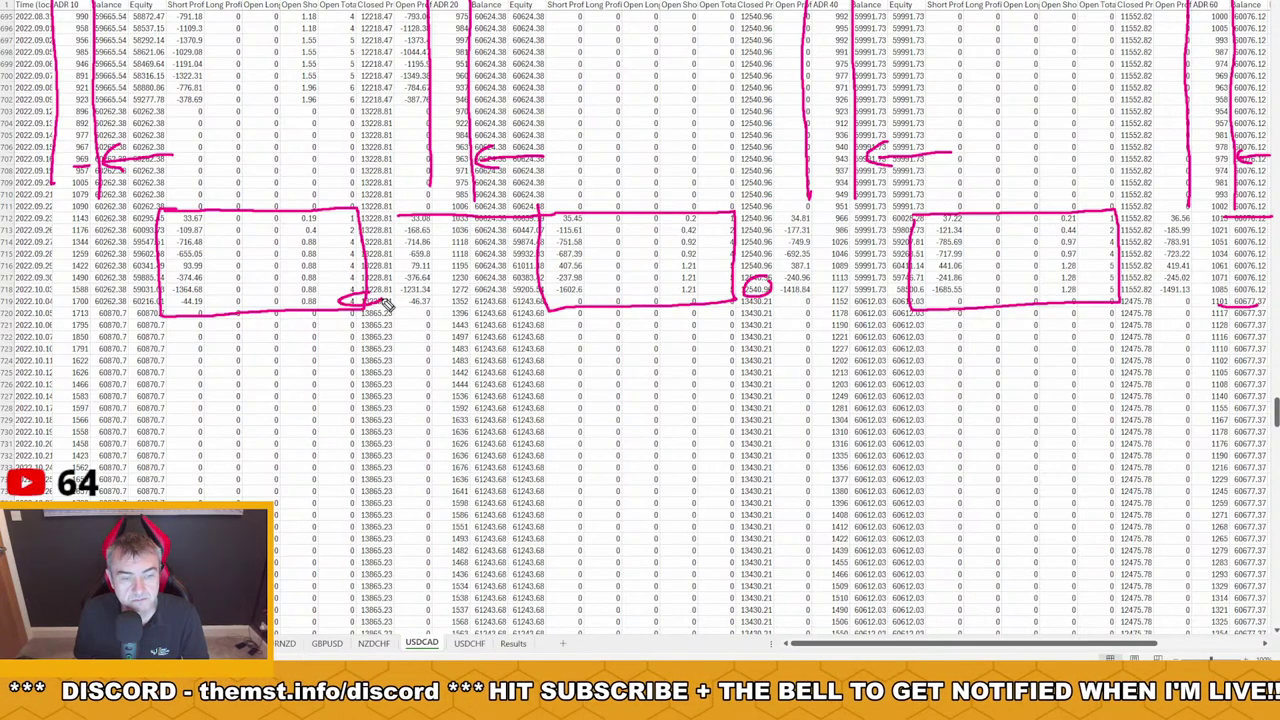
drag(1118, 283, 1102, 279)
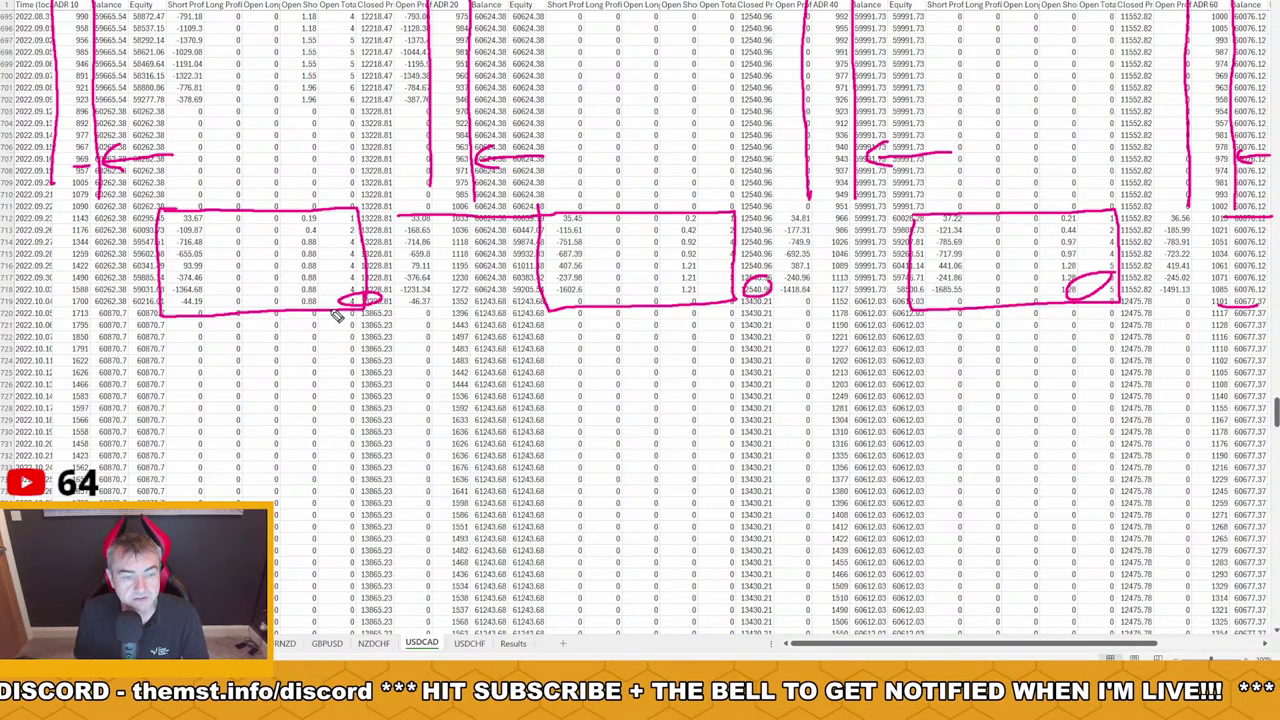
drag(354, 302, 345, 300)
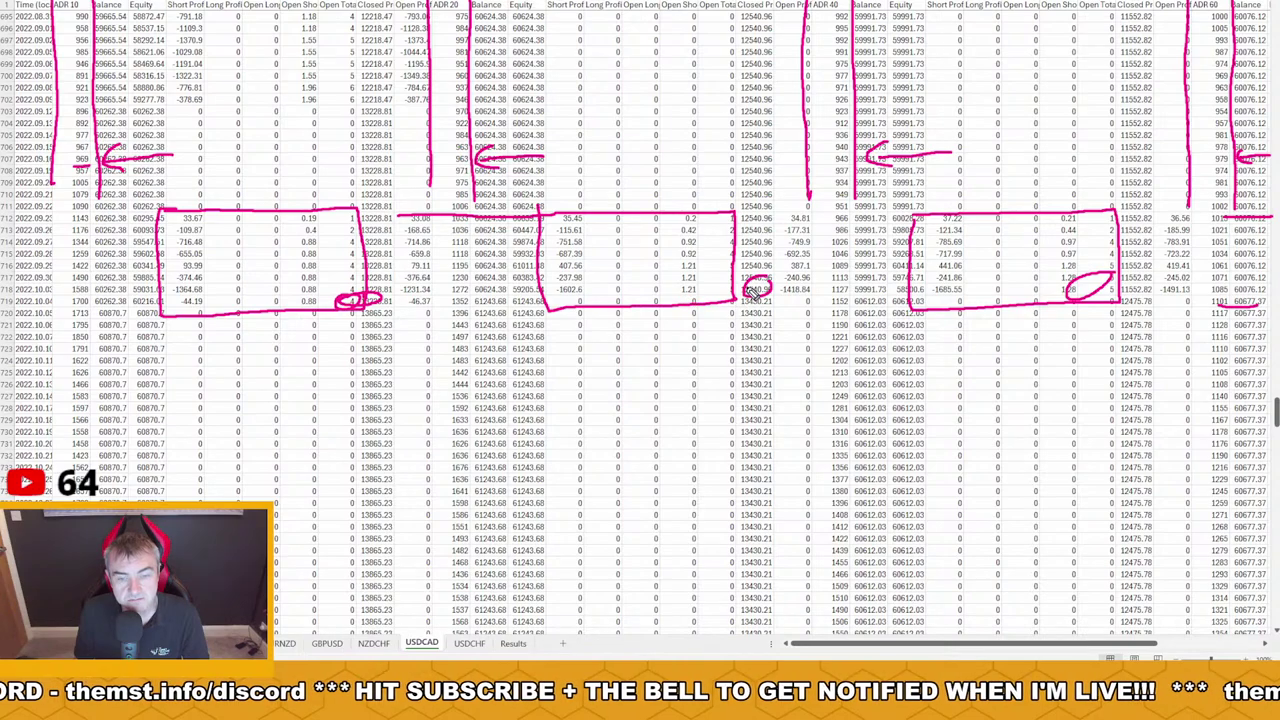
drag(752, 282, 742, 300)
drag(1118, 288, 1110, 302)
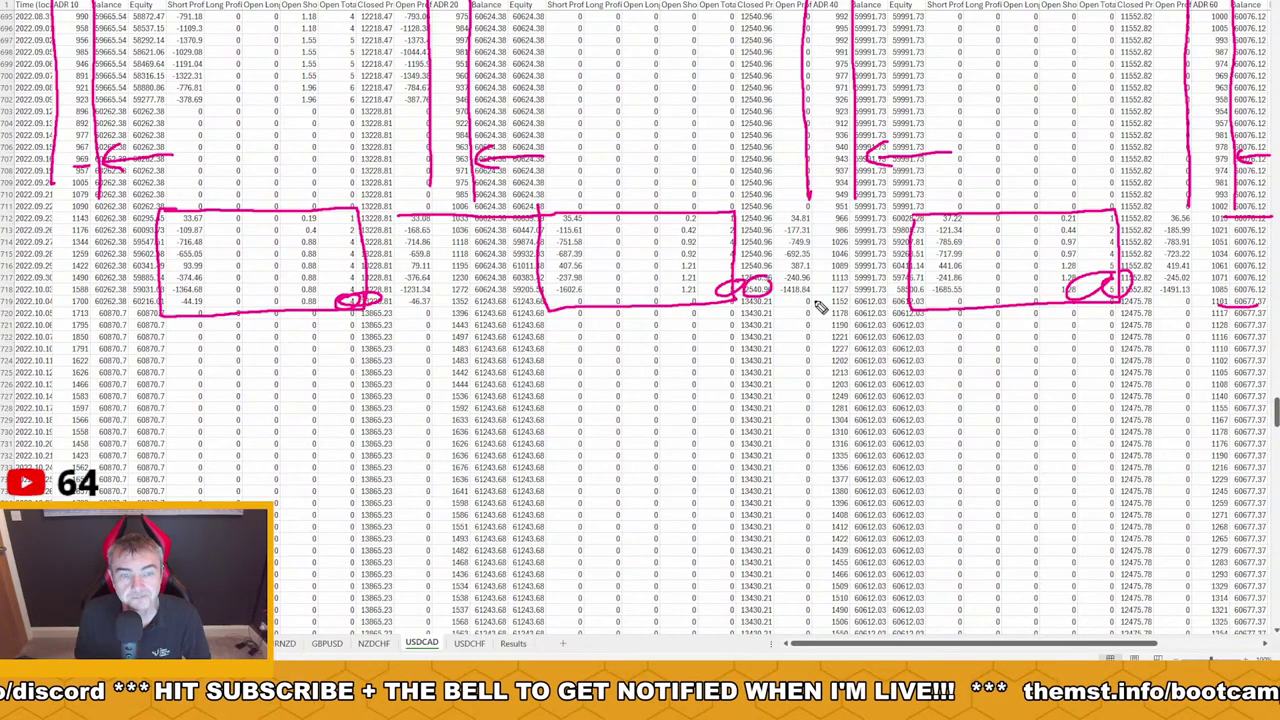
key(Escape)
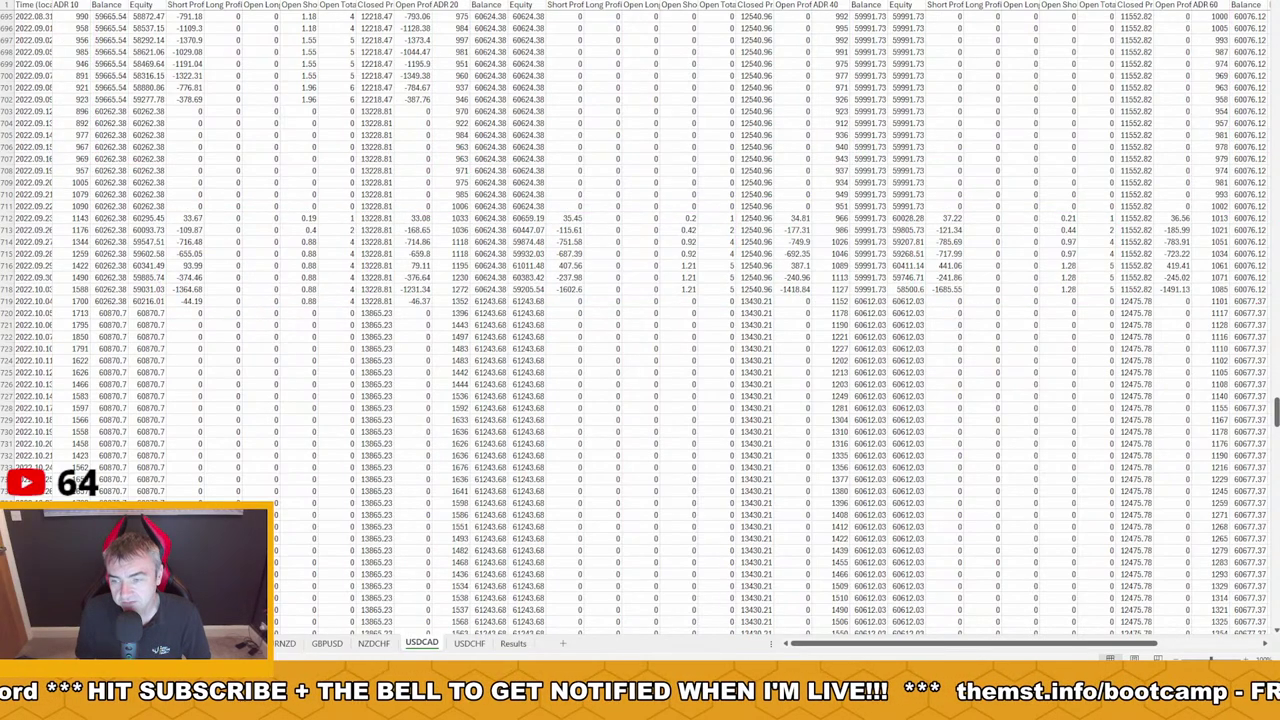
Find the June 2023 trades and highlight the ADR 10 block's long profit values and open trade totals
scroll(703, 308, down, 20)
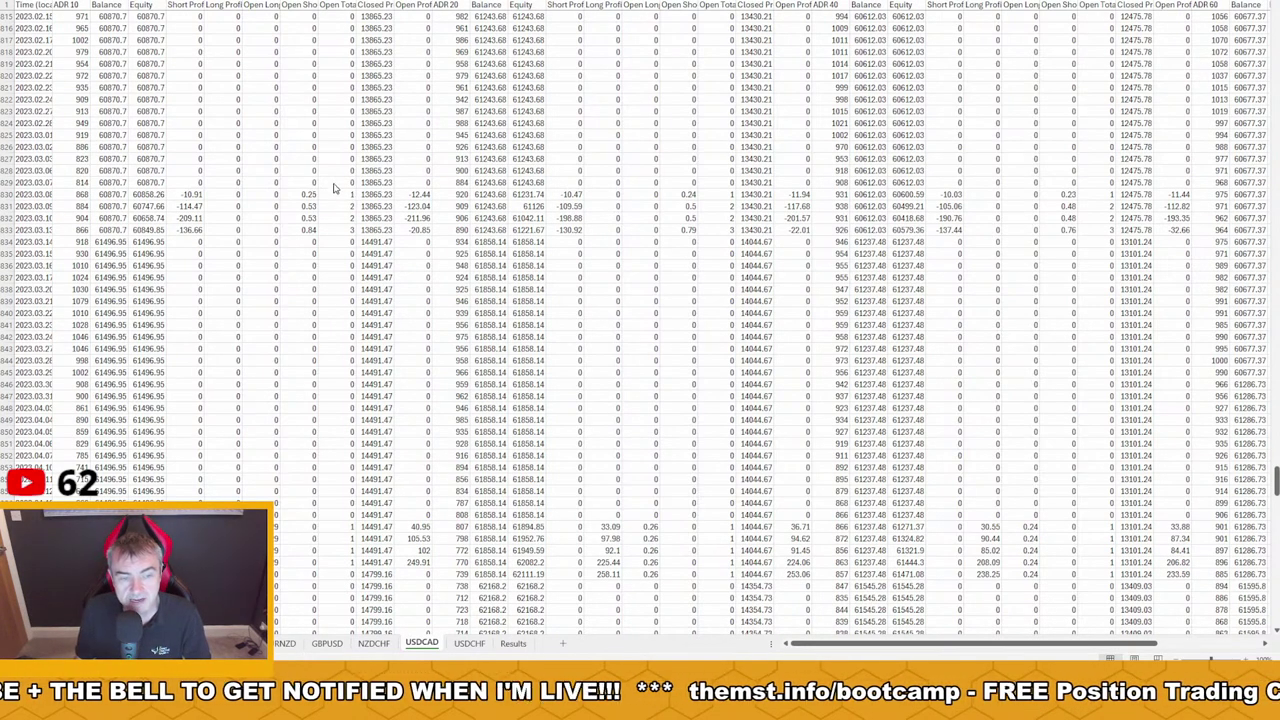
scroll(368, 338, down, 5)
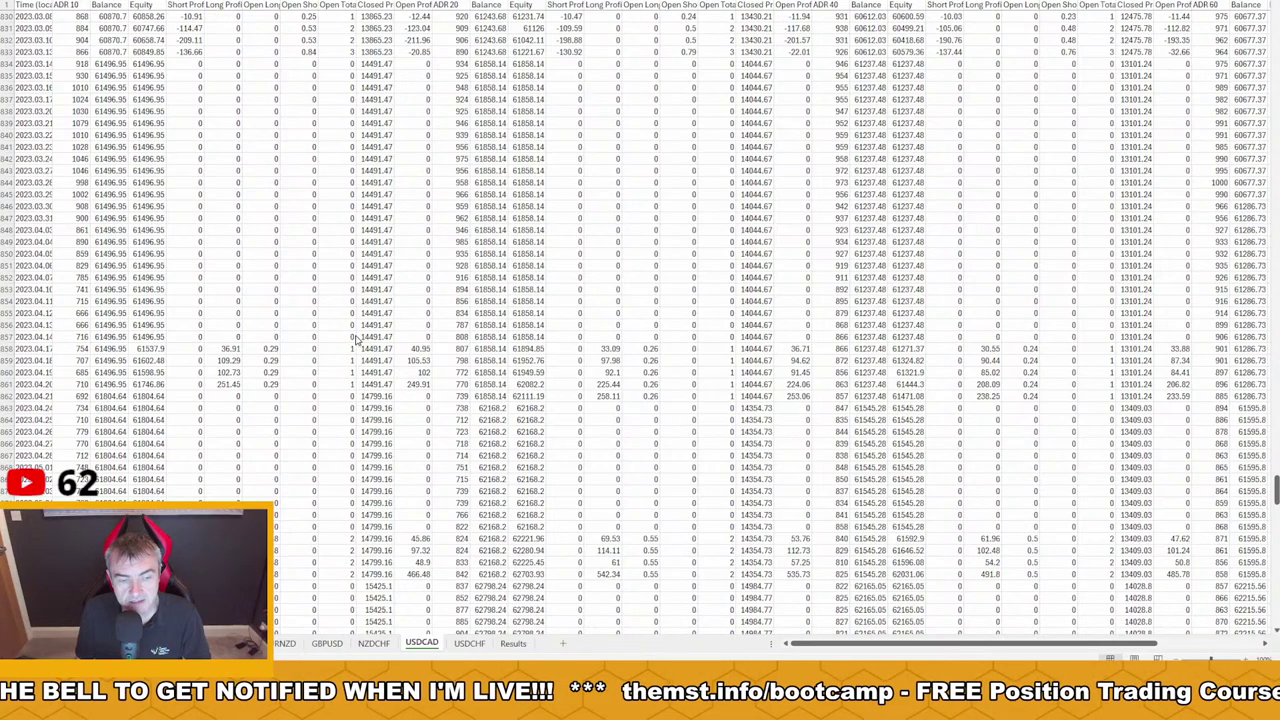
scroll(298, 350, down, 6)
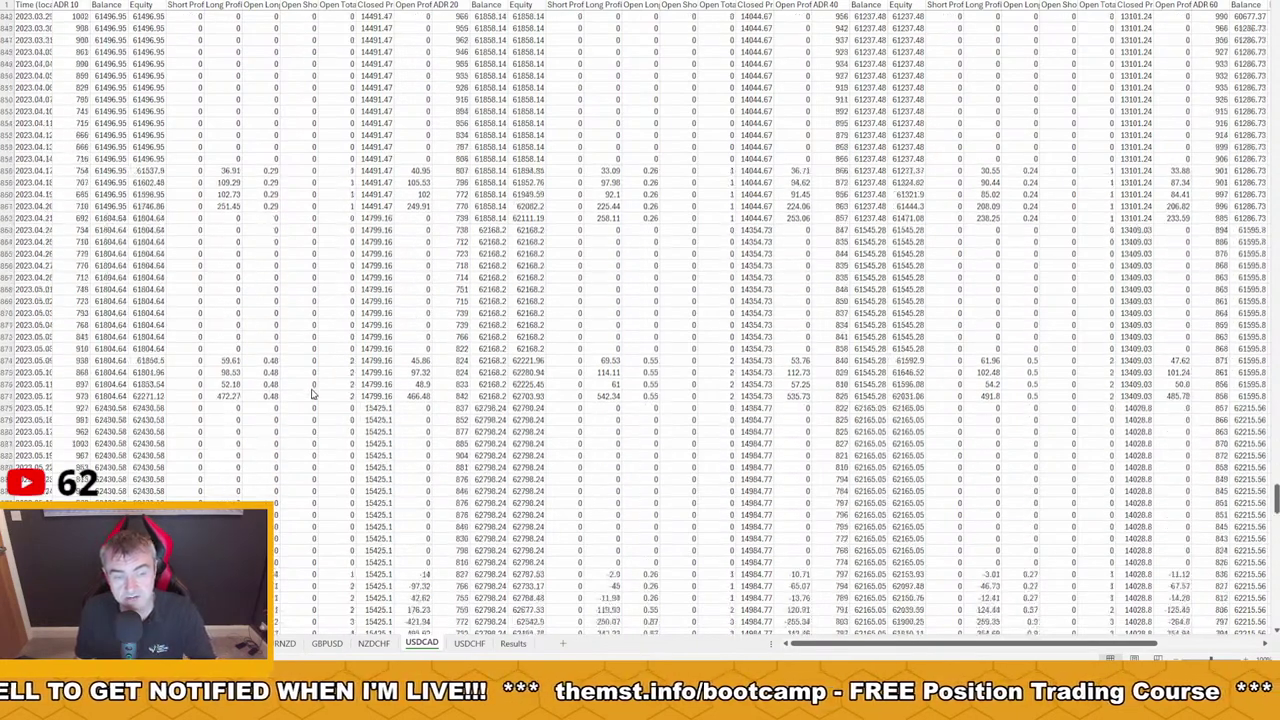
scroll(310, 337, down, 7)
drag(229, 290, 228, 491)
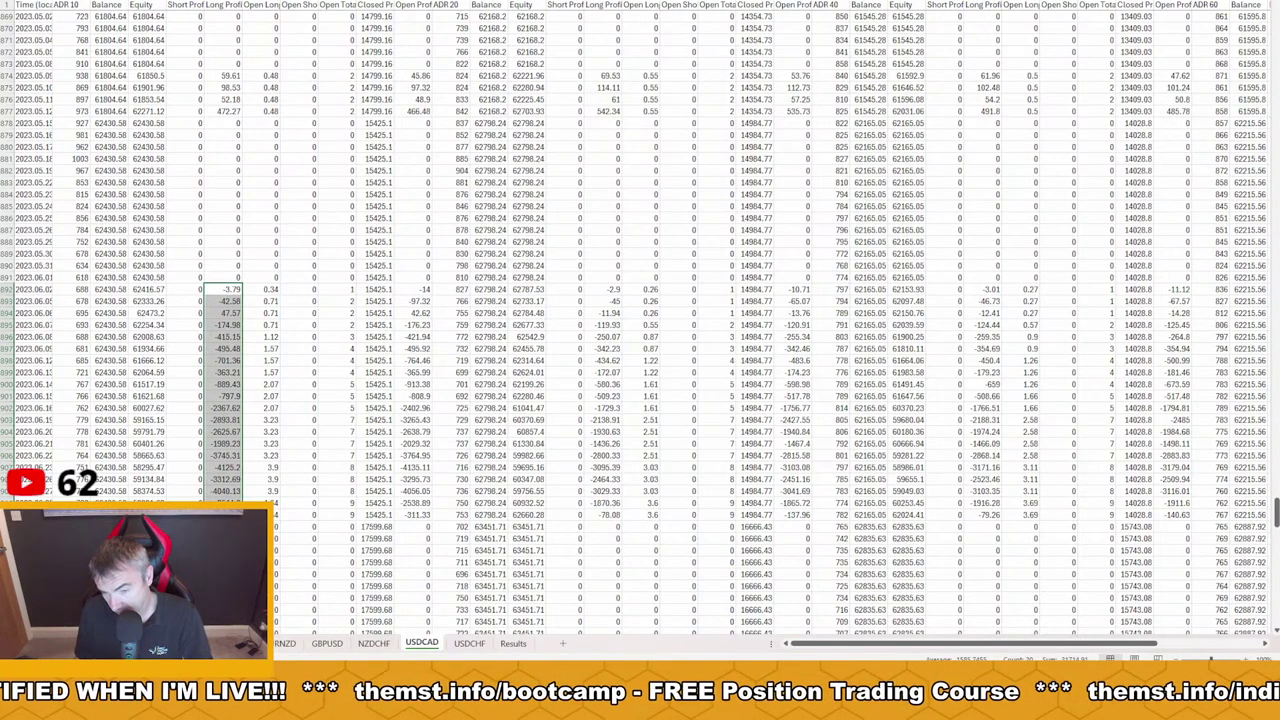
drag(343, 289, 344, 512)
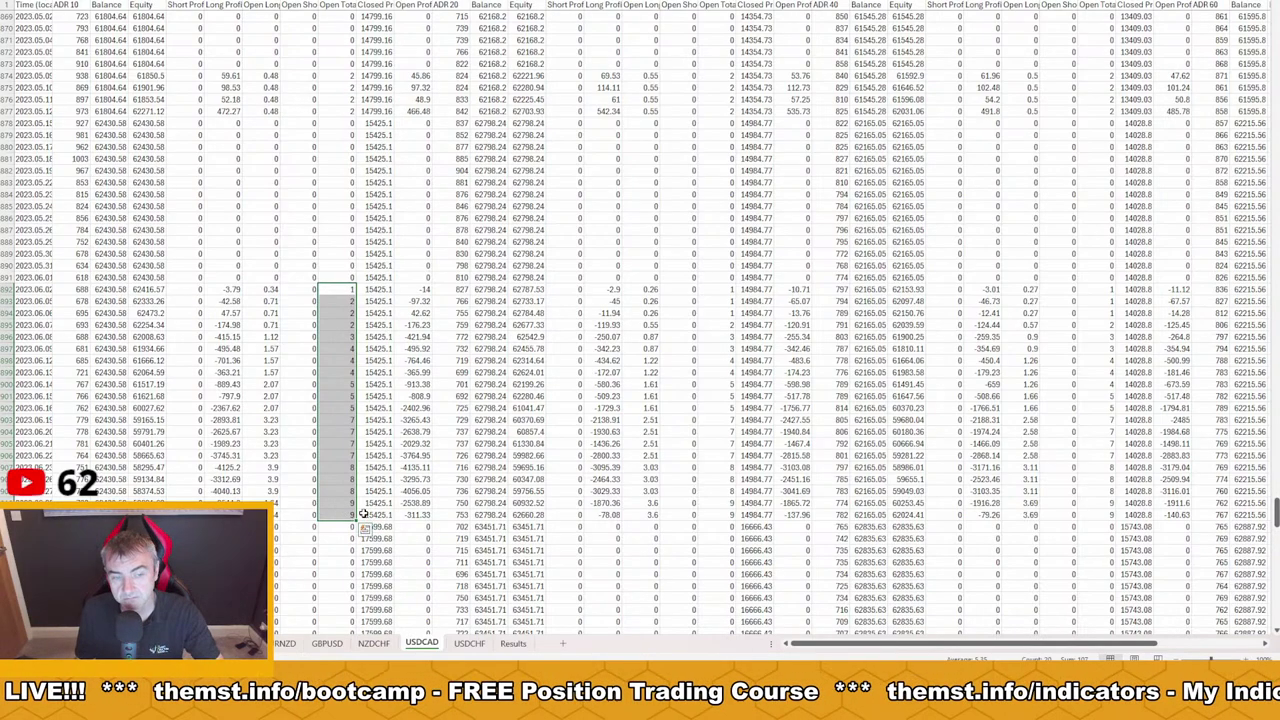
Compare the trades starting 2023.08.09 by highlighting open totals in the ADR 10, 20 and 40 blocks and the ADR 60 balances
scroll(487, 362, down, 16)
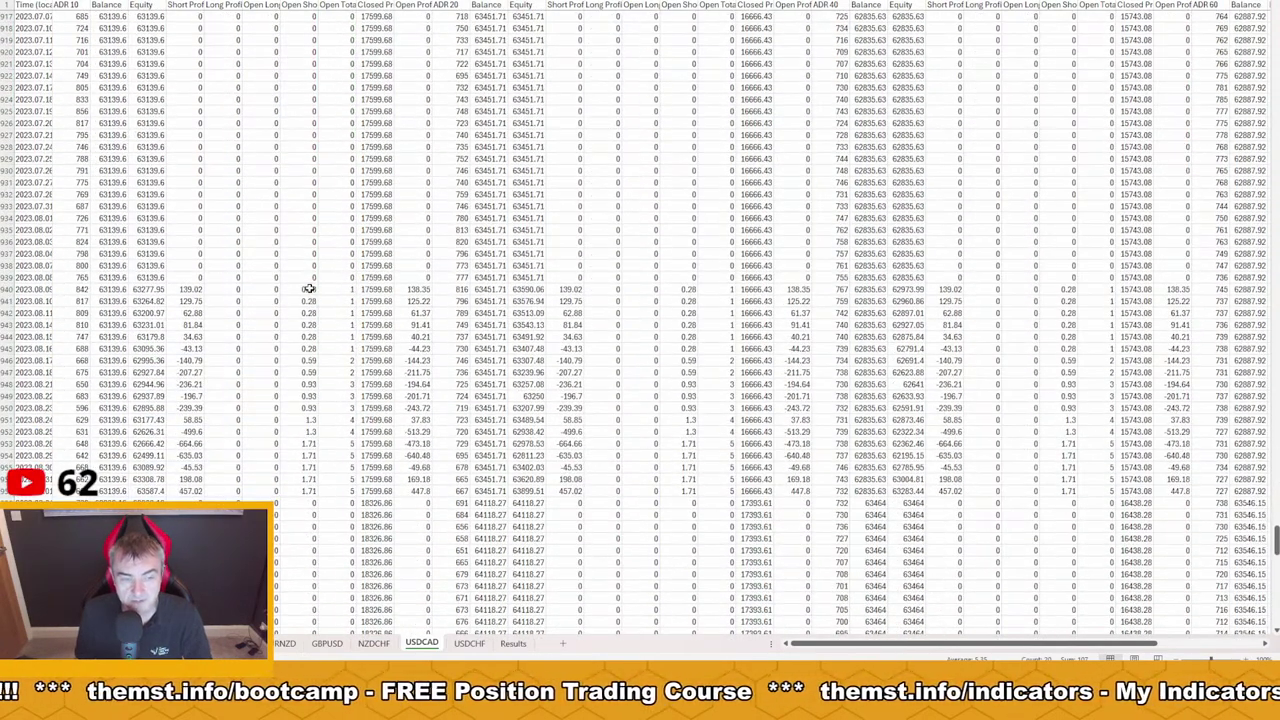
drag(337, 289, 338, 491)
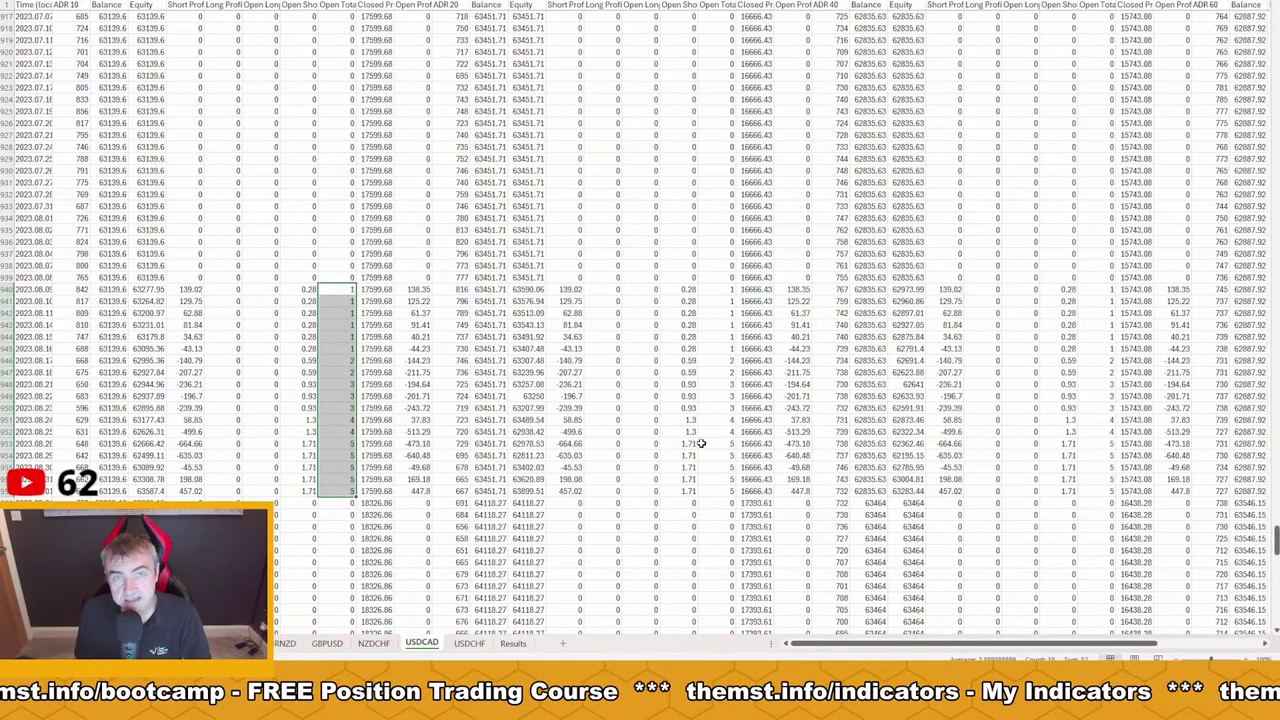
drag(704, 291, 717, 491)
drag(1104, 291, 1113, 495)
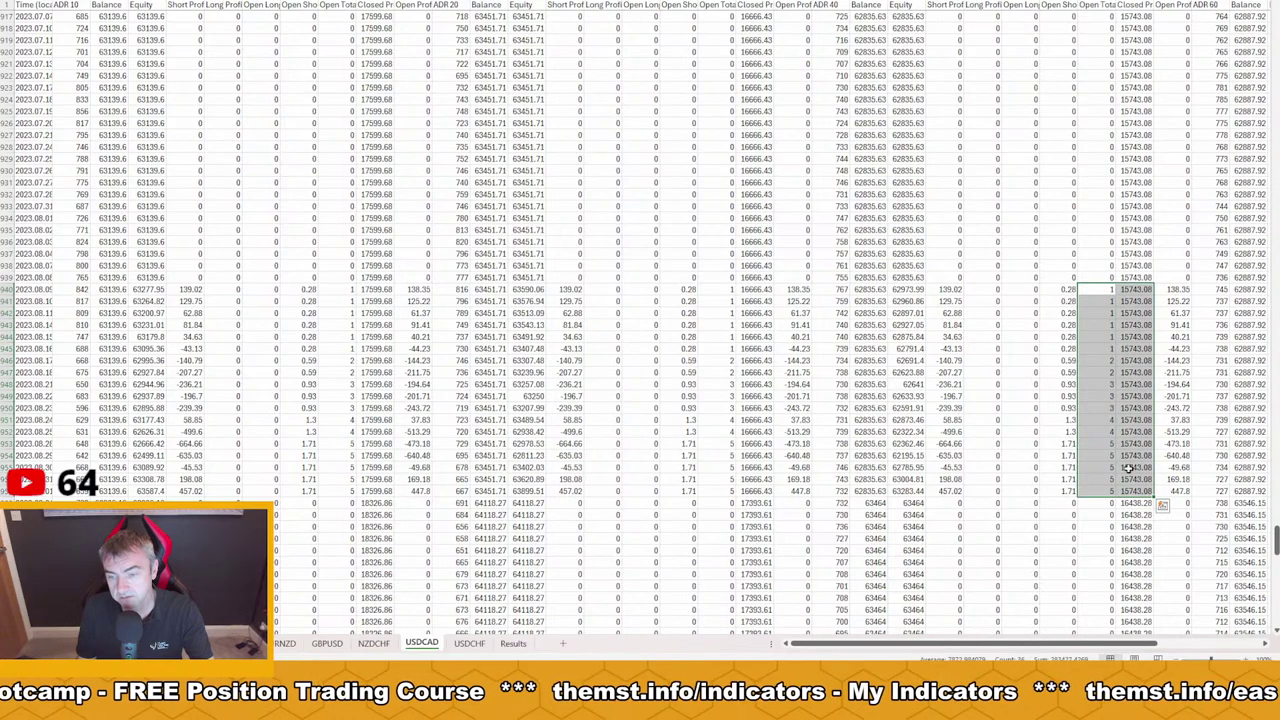
drag(1252, 291, 1243, 494)
scroll(889, 632, left, 1)
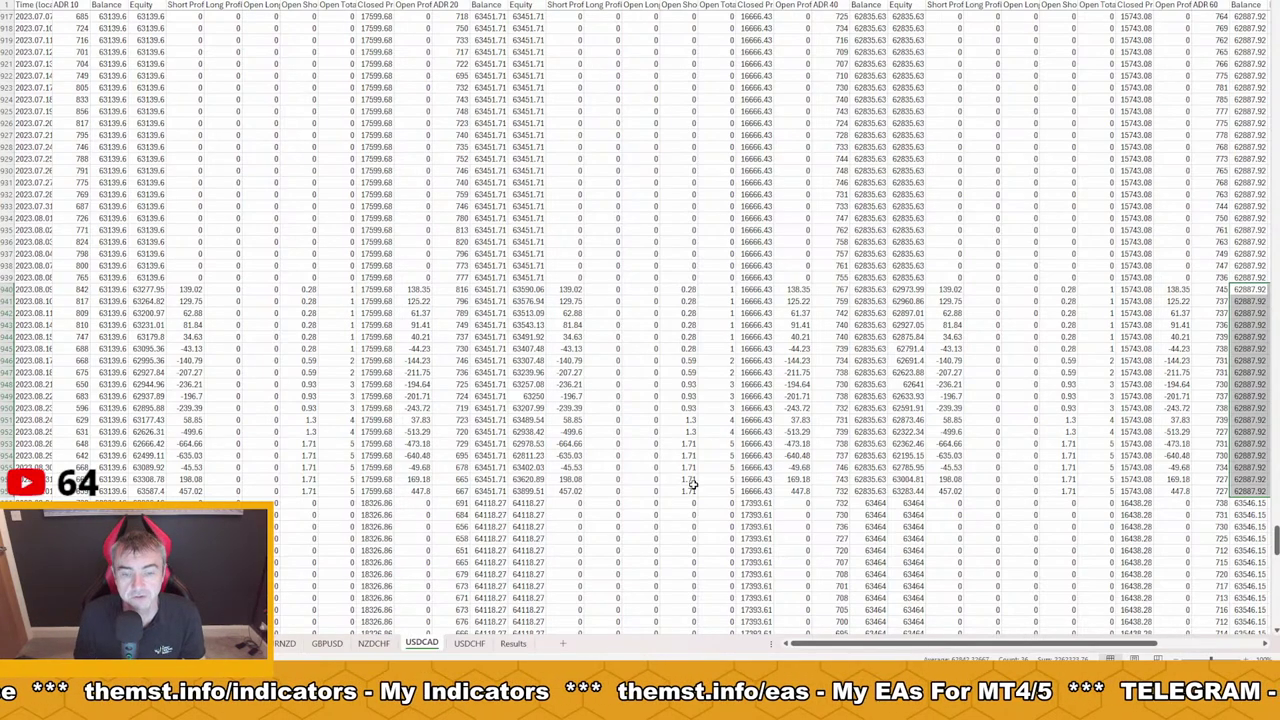
Return to the Results sheet and close the ADR Analysis Results workbook without saving changes
click(513, 643)
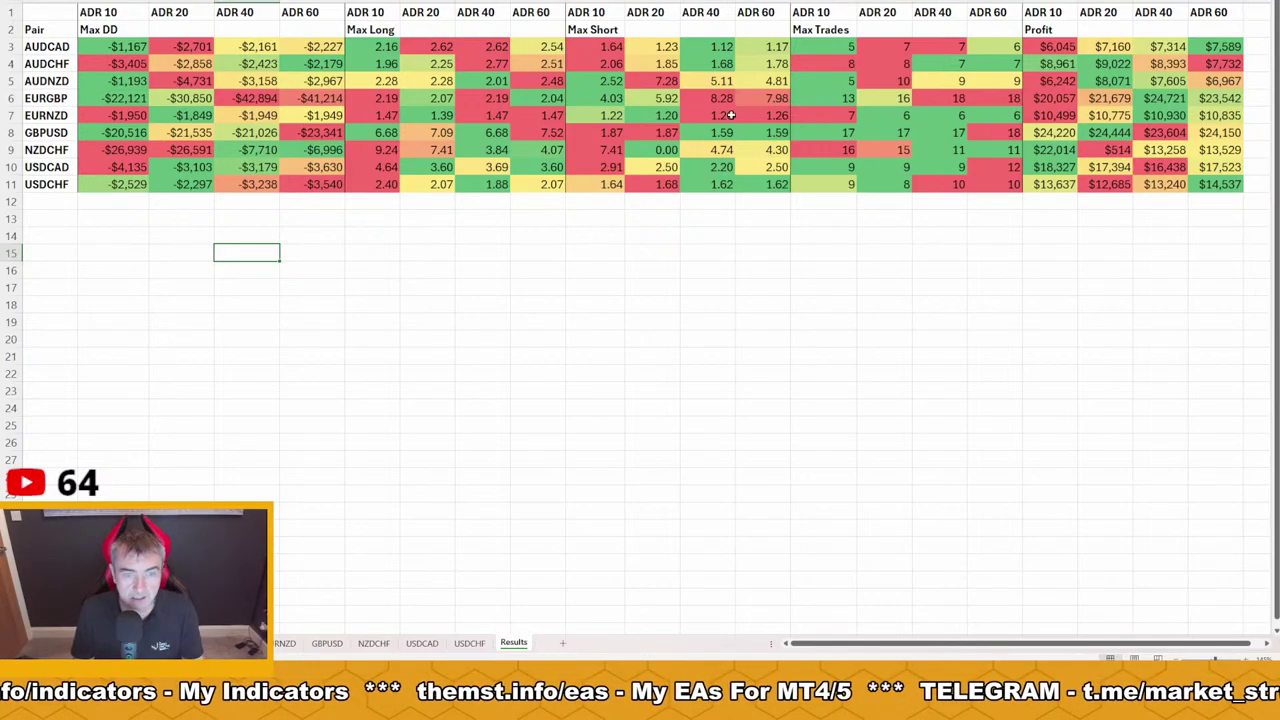
key(ctrl+w)
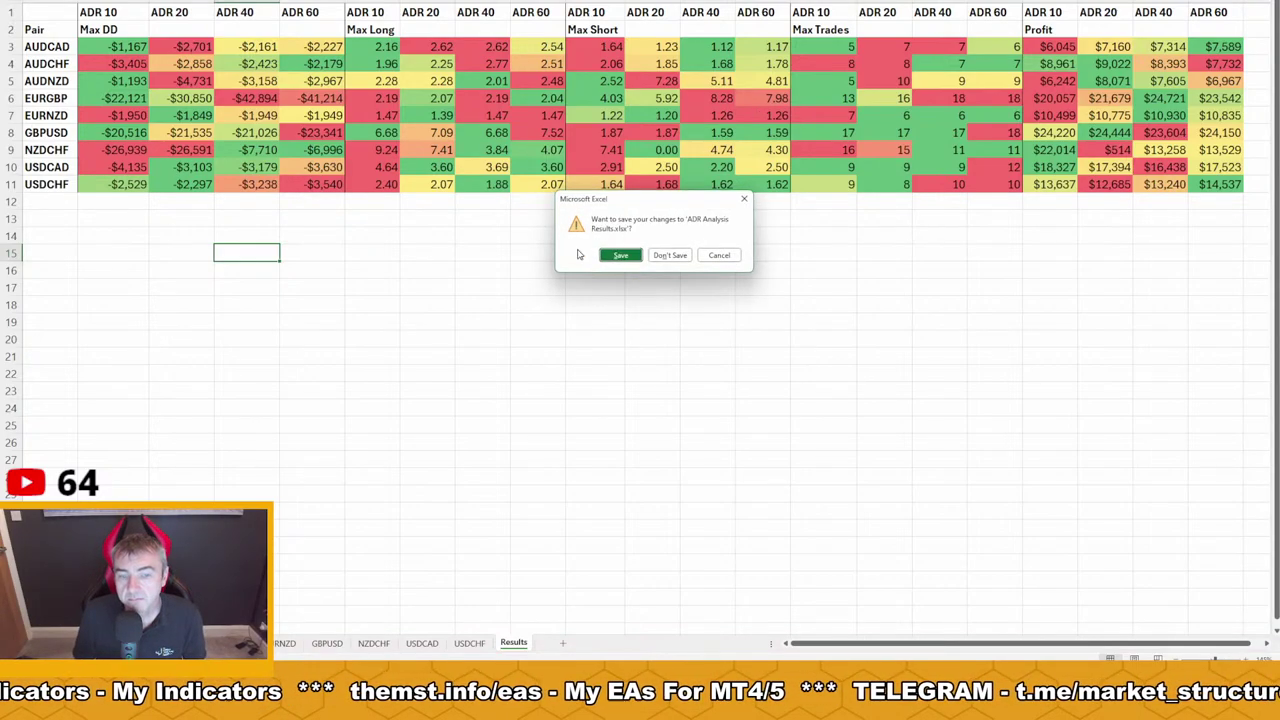
click(671, 256)
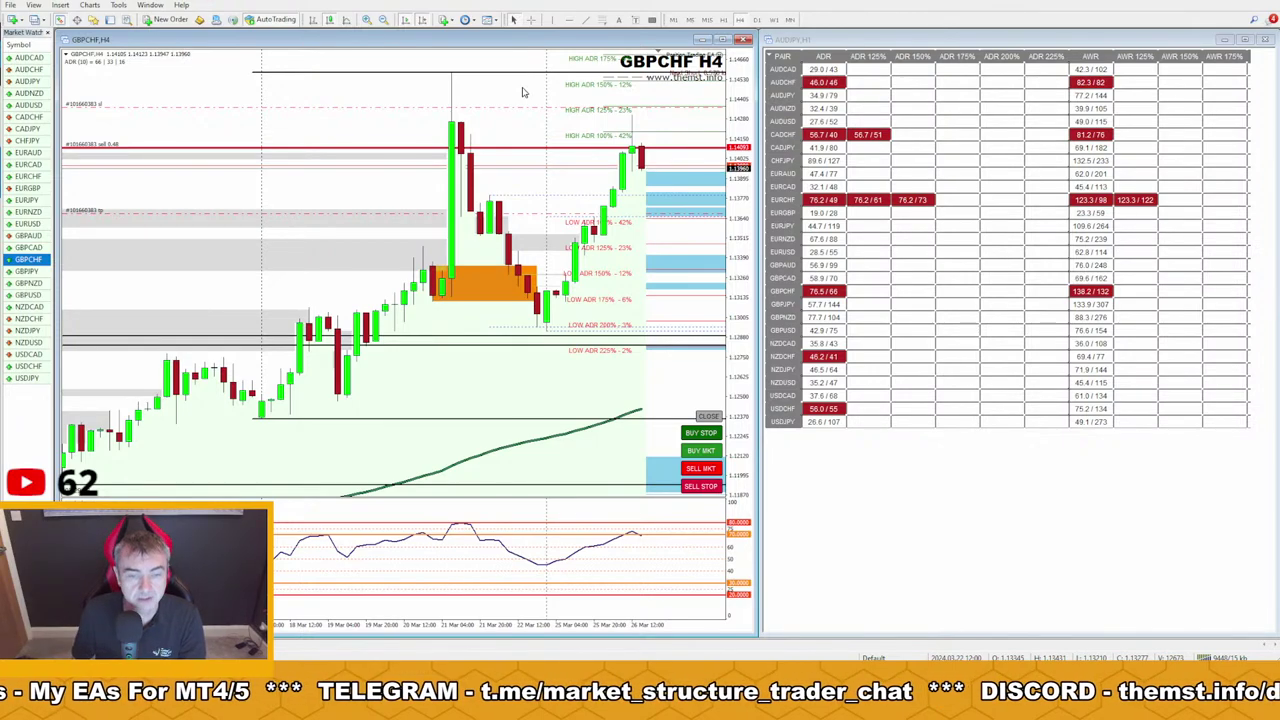
In MetaTrader 4, display the EURCHF and CADCHF H4 charts
click(28, 176)
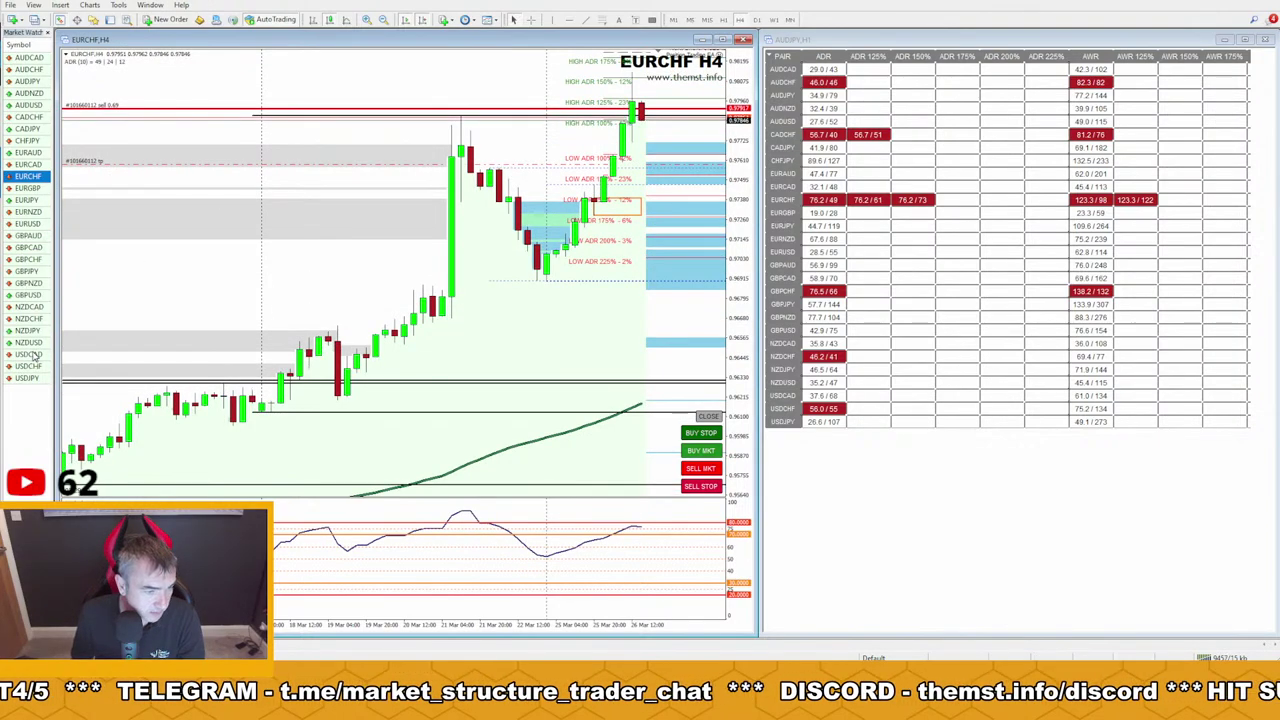
click(30, 117)
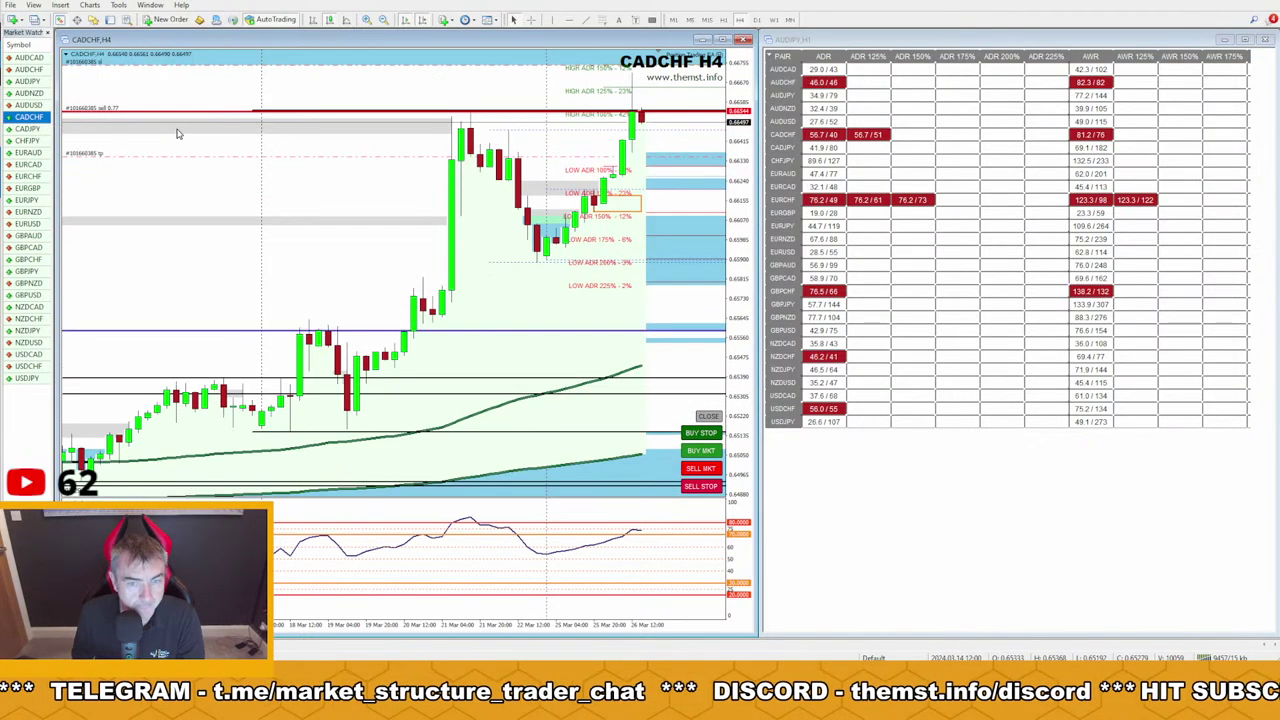
key(ctrl+F6)
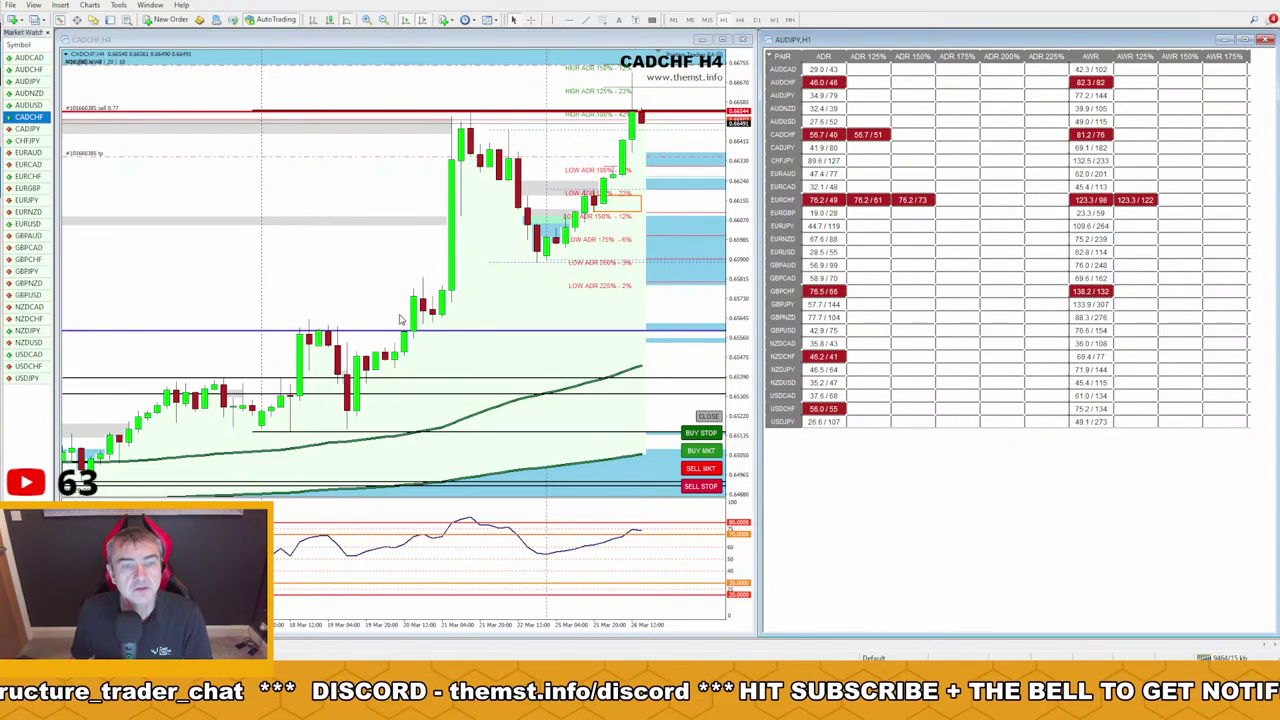
Draw a mark at the ADR 150% heading of the ADR table and clear it from the screen
click(407, 90)
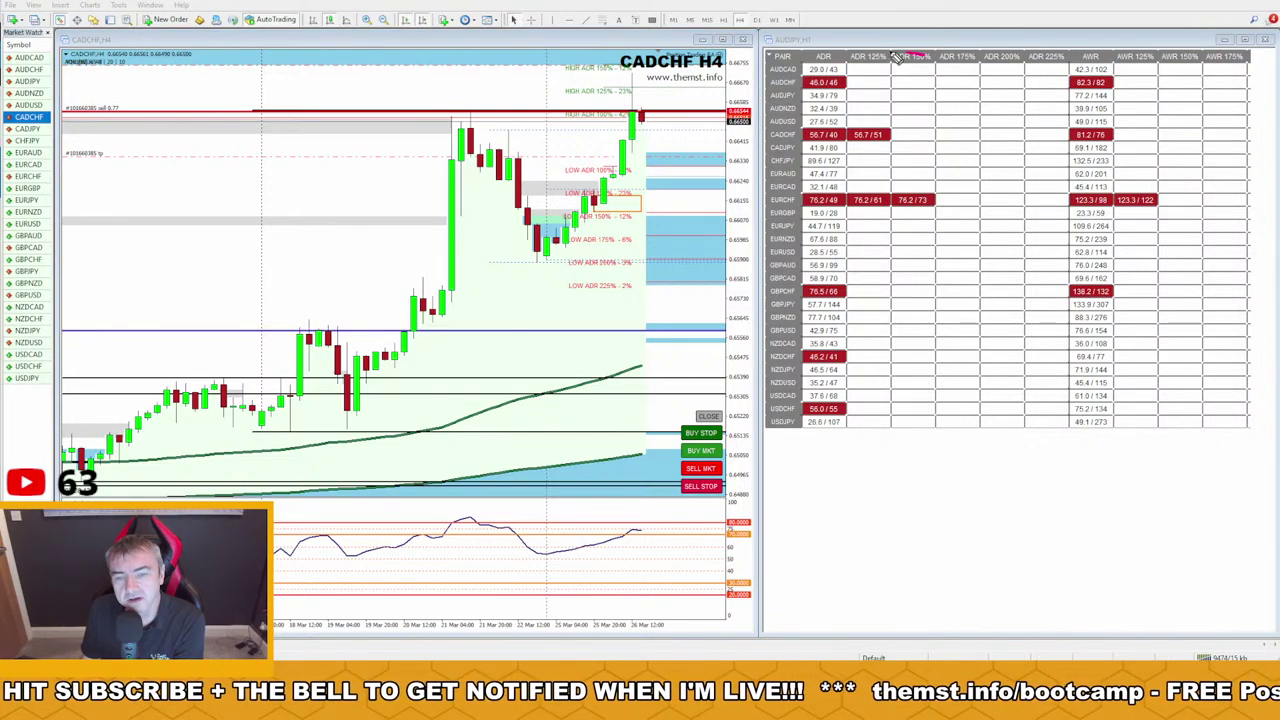
drag(905, 62, 985, 105)
key(Escape)
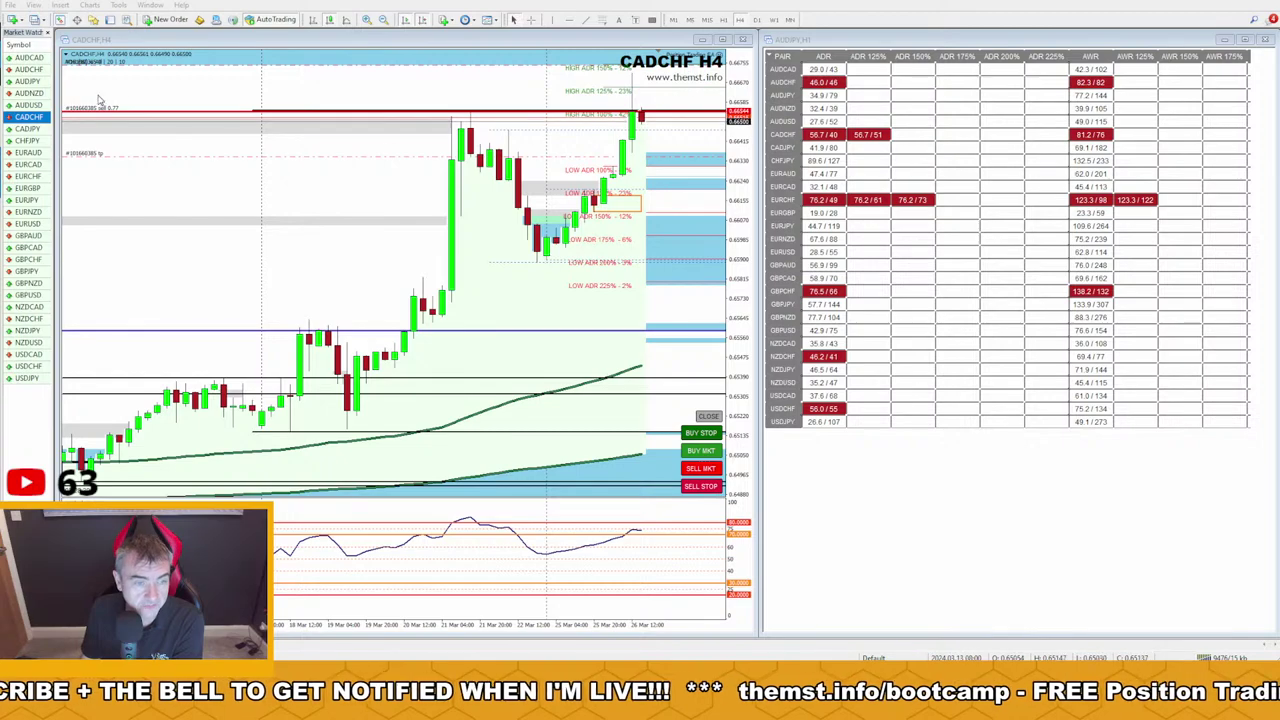
Review the H4 charts of AUDCAD, AUDJPY, AUDNZD, AUDUSD, CADCHF, CADJPY and CHFJPY against their ADR levels
key(Home)
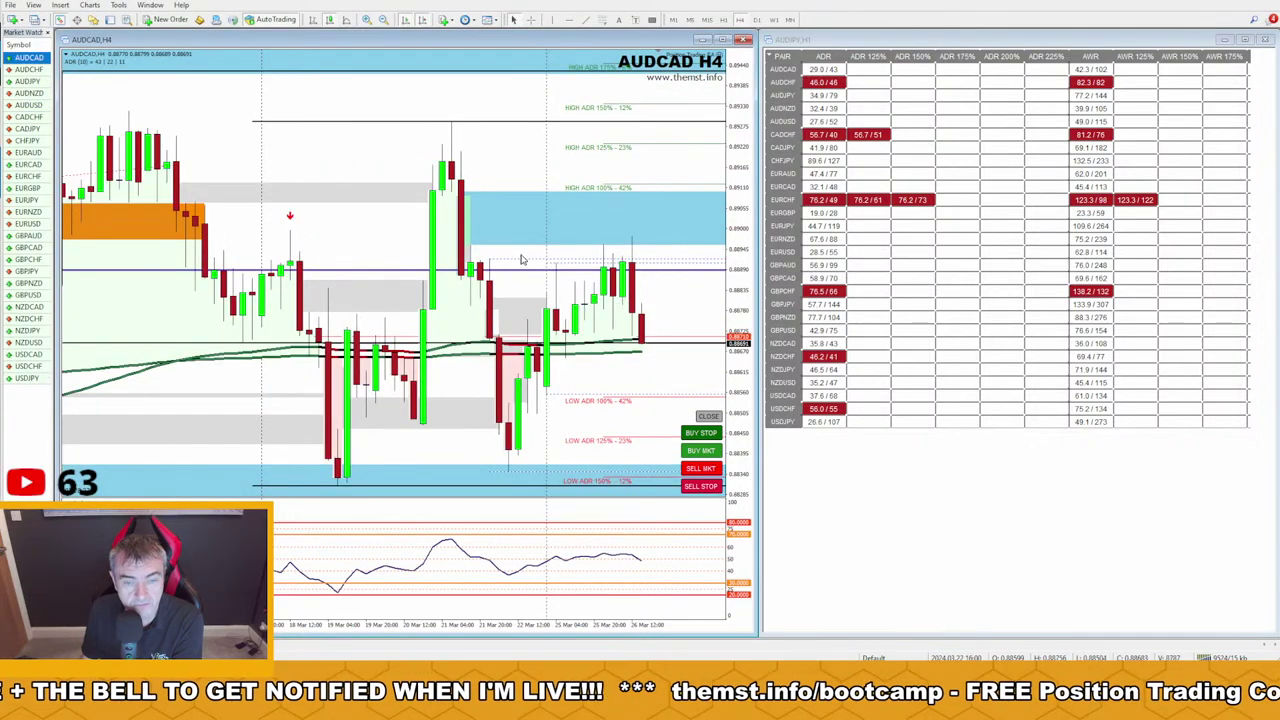
key(Down)
key(Down)
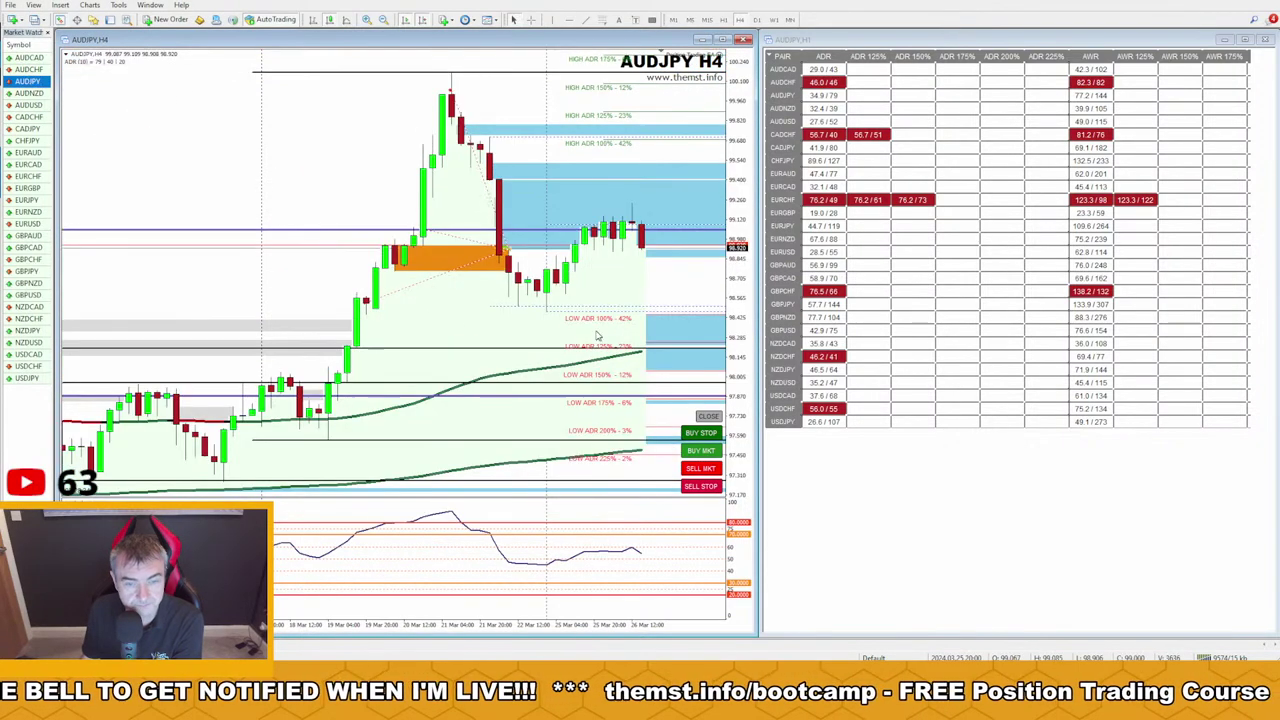
click(32, 95)
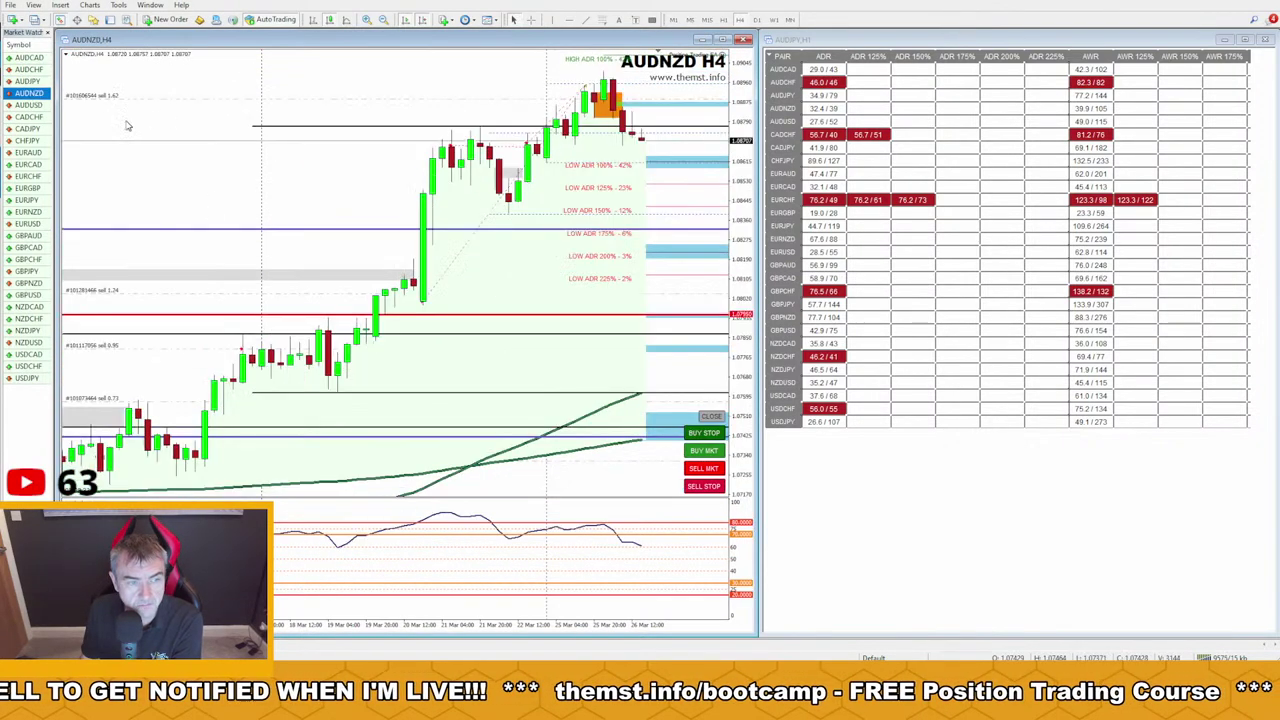
click(31, 106)
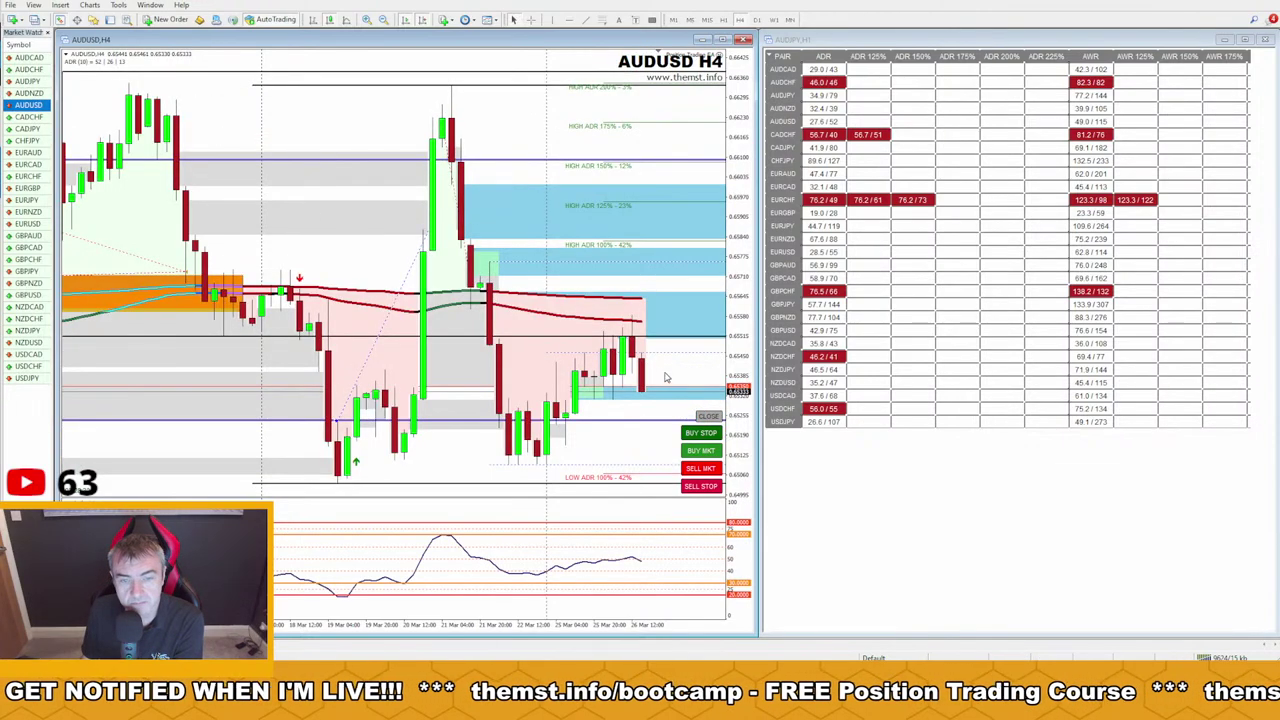
click(30, 117)
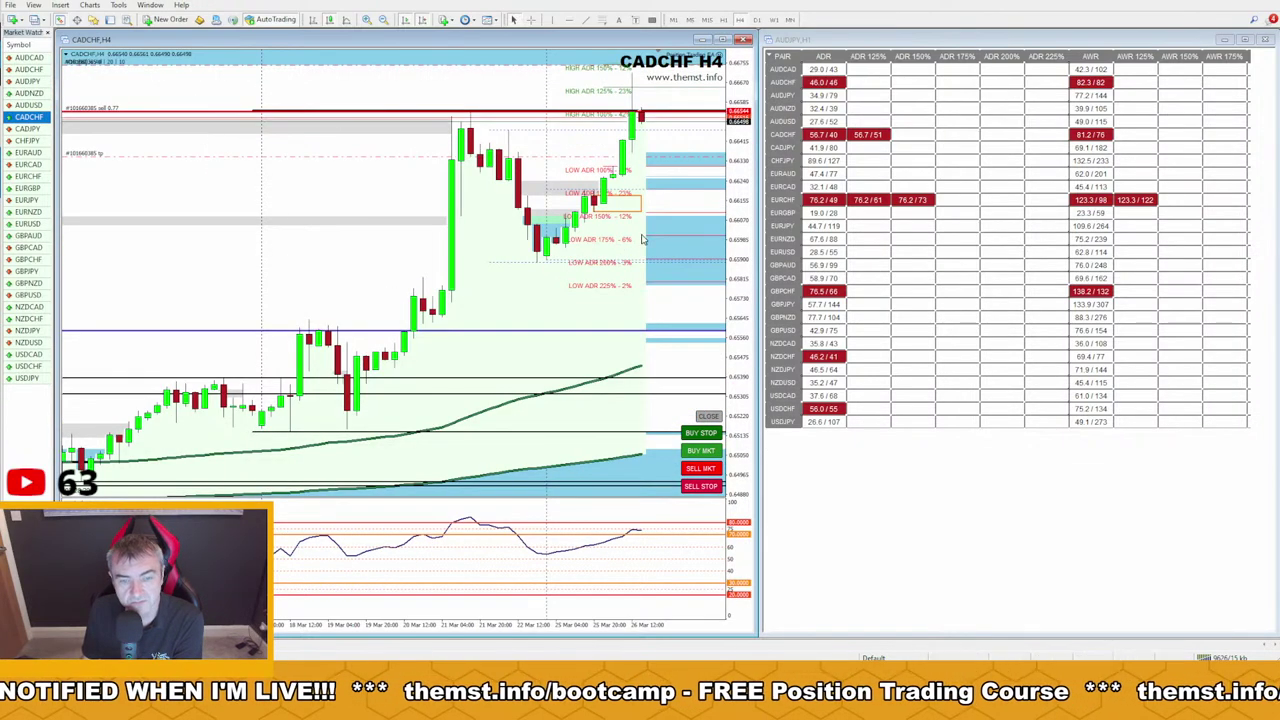
click(34, 129)
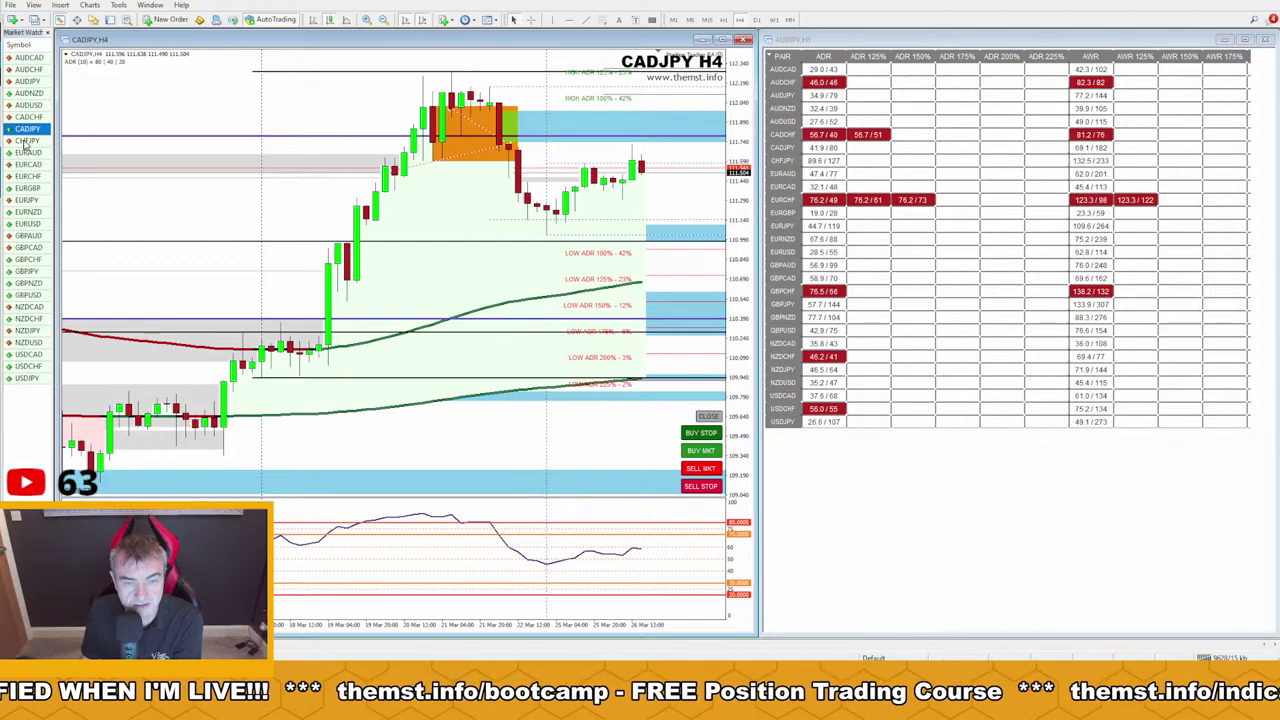
click(28, 141)
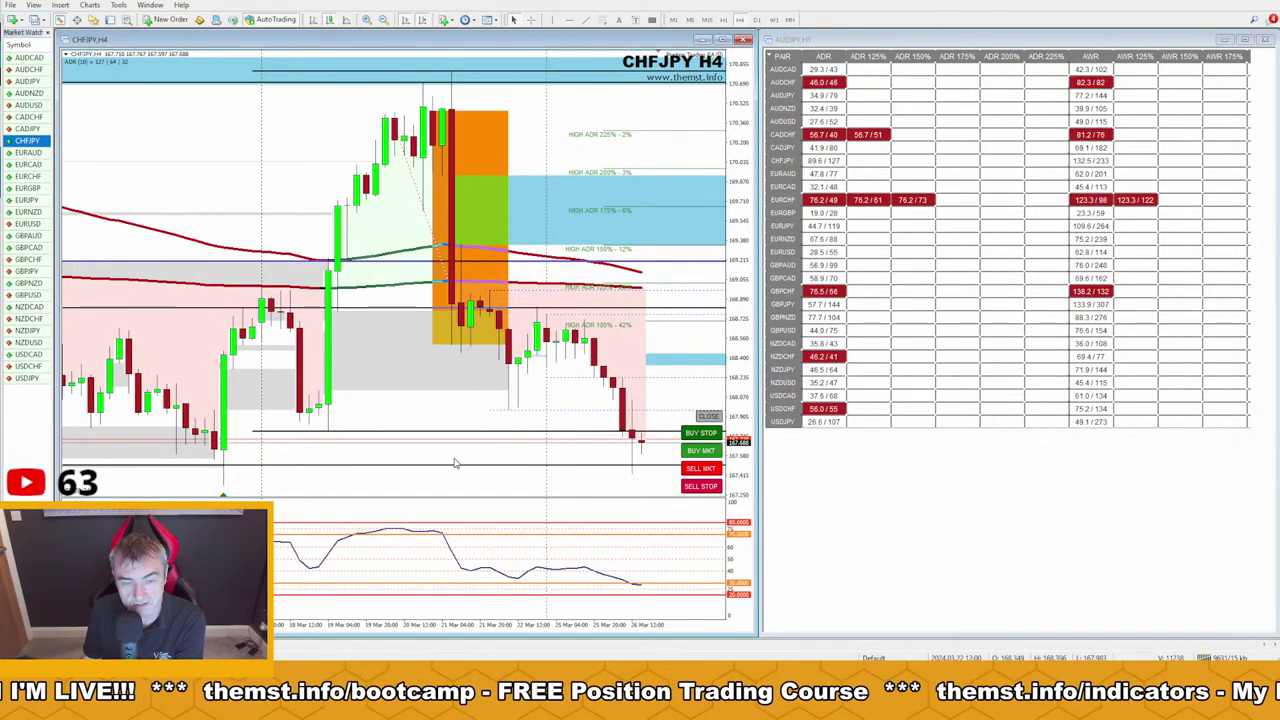
Review the EURAUD, EURCHF and EURCAD H4 charts against their ADR levels
click(32, 153)
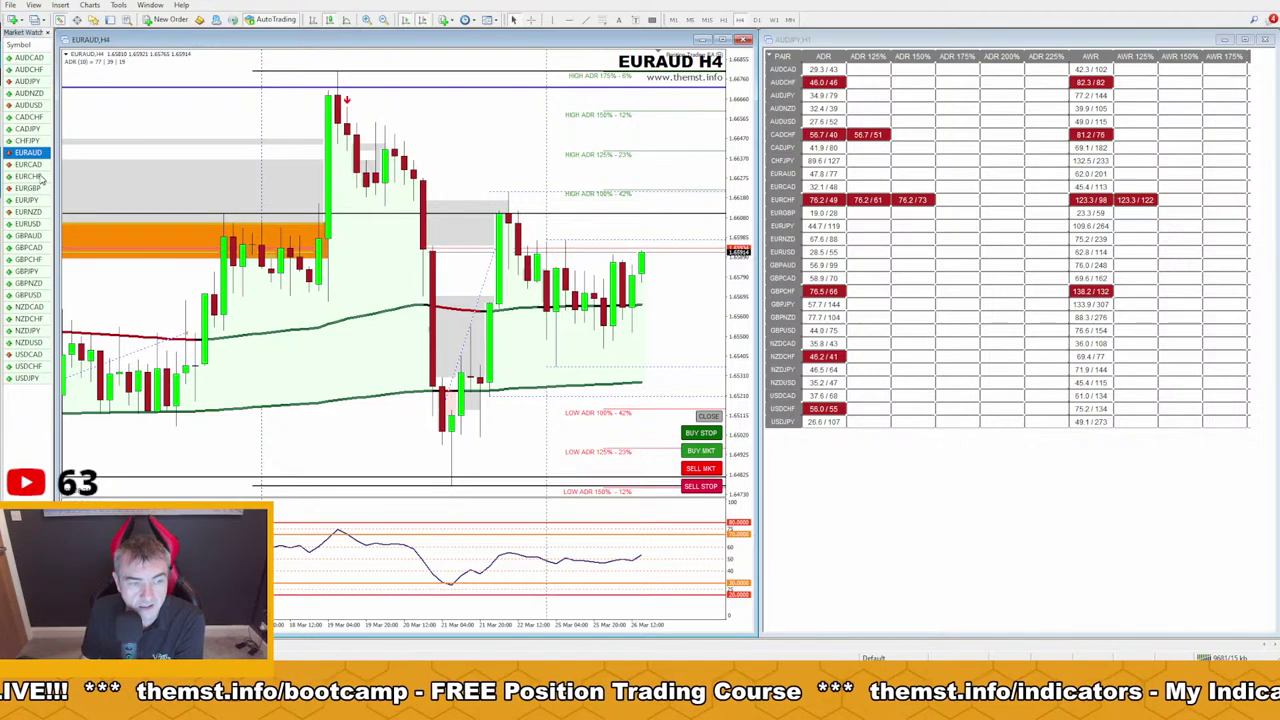
click(40, 177)
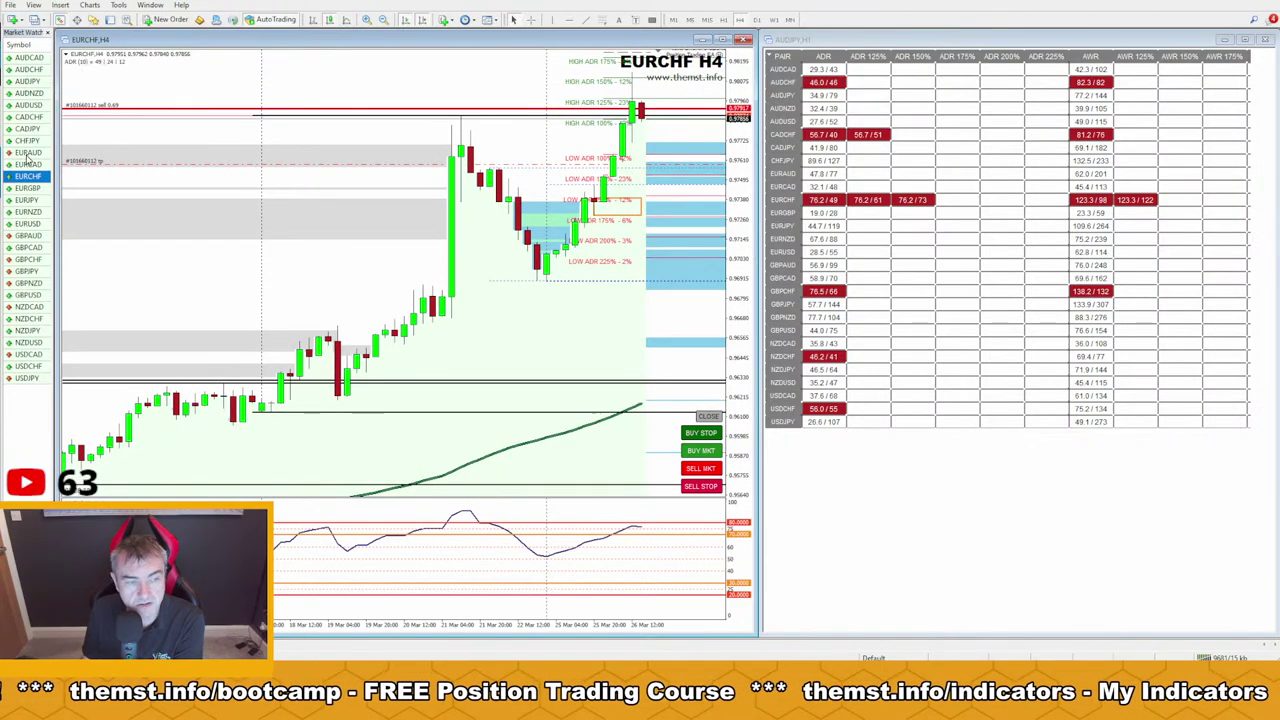
click(30, 165)
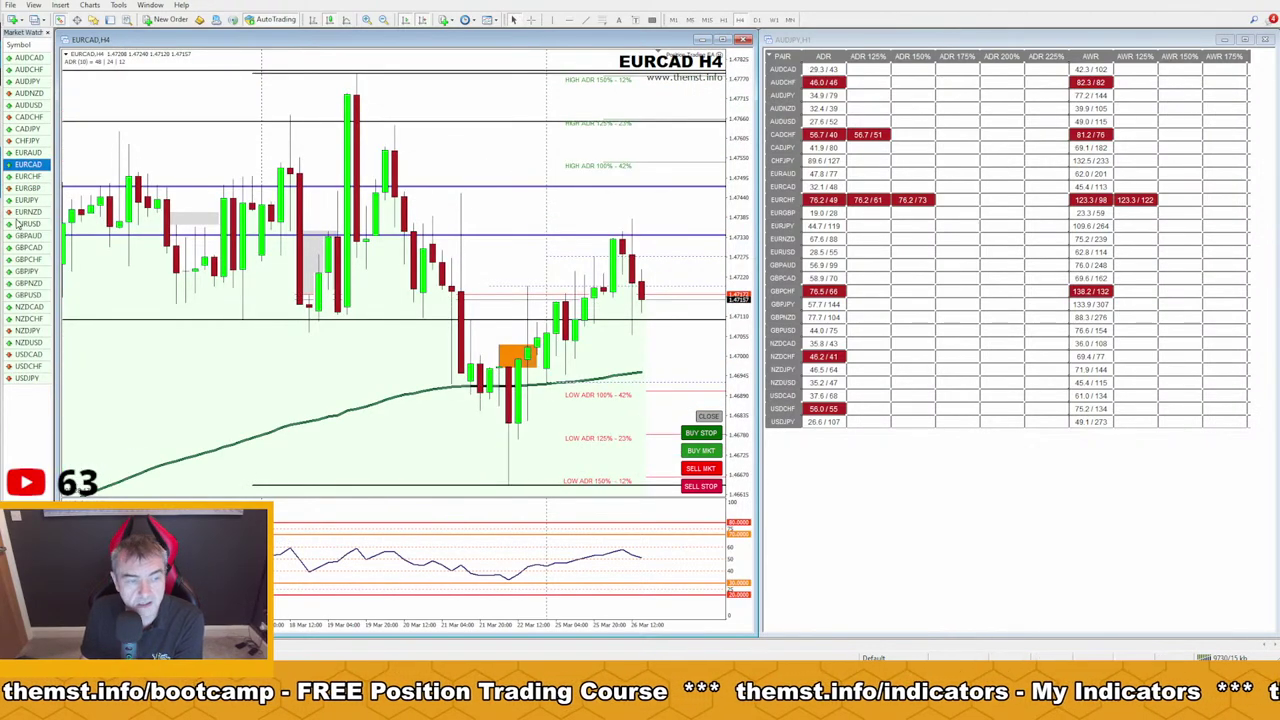
Check the GBPAUD H4 chart and mark the upper and lower limits of its recent sideways range
click(30, 236)
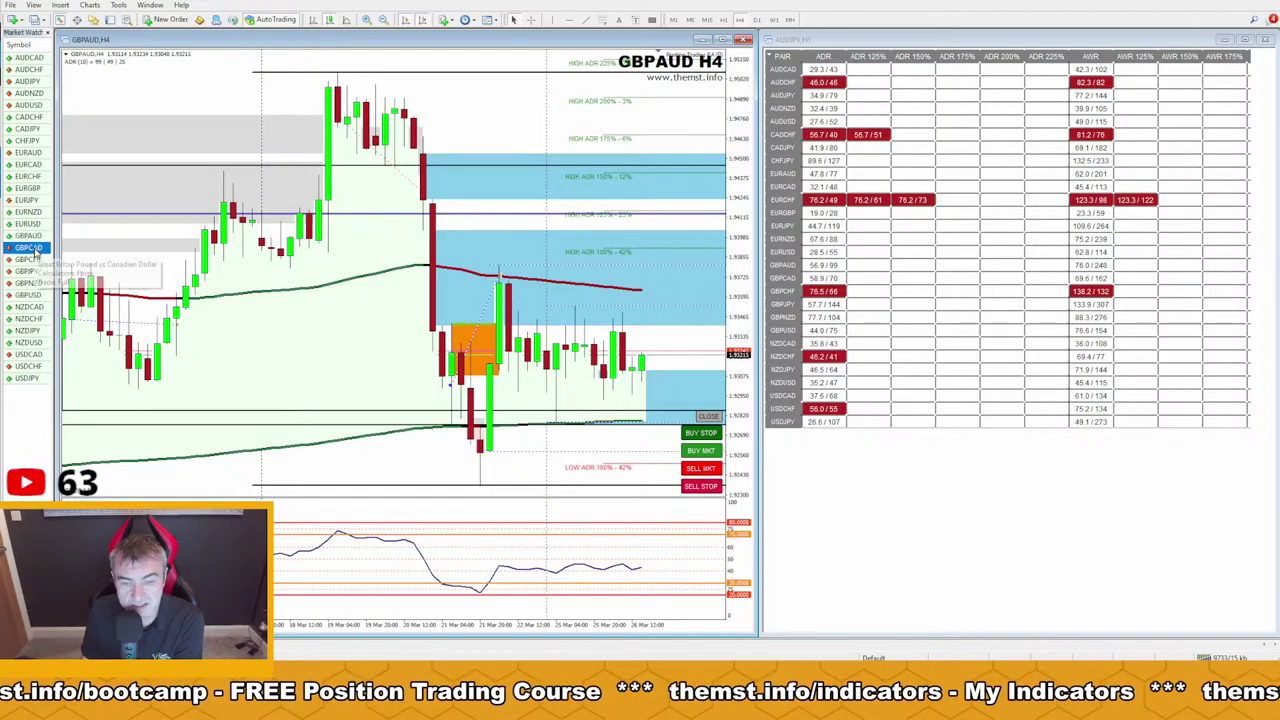
click(34, 247)
click(30, 236)
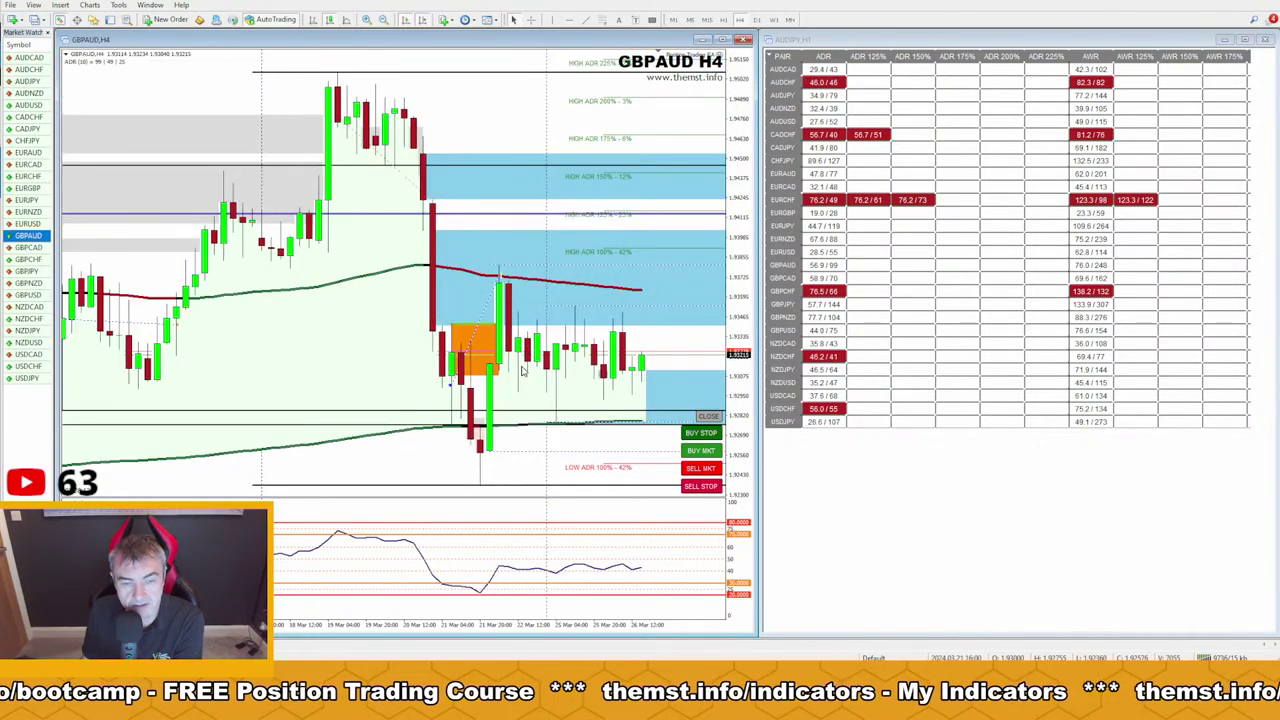
drag(522, 321, 666, 321)
drag(537, 393, 706, 396)
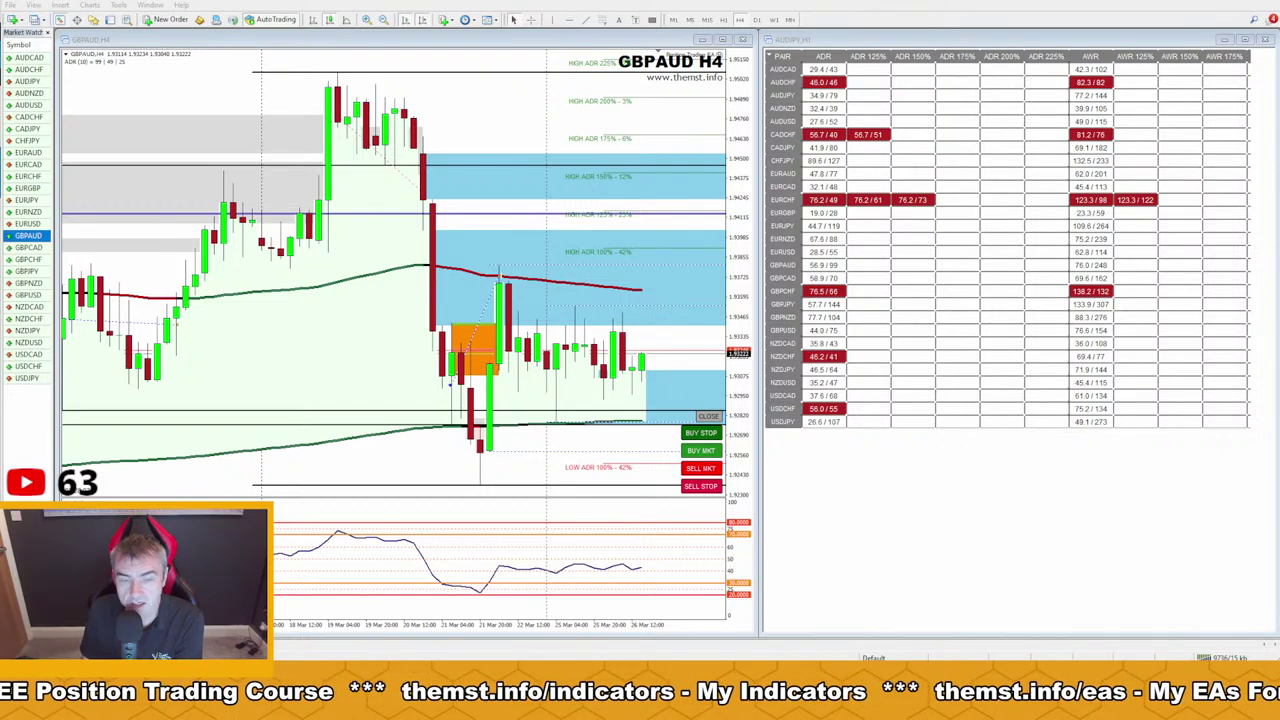
Review the H4 charts of GBPNZD, GBPUSD, NZDCHF and USDCHF against their ADR levels
click(28, 283)
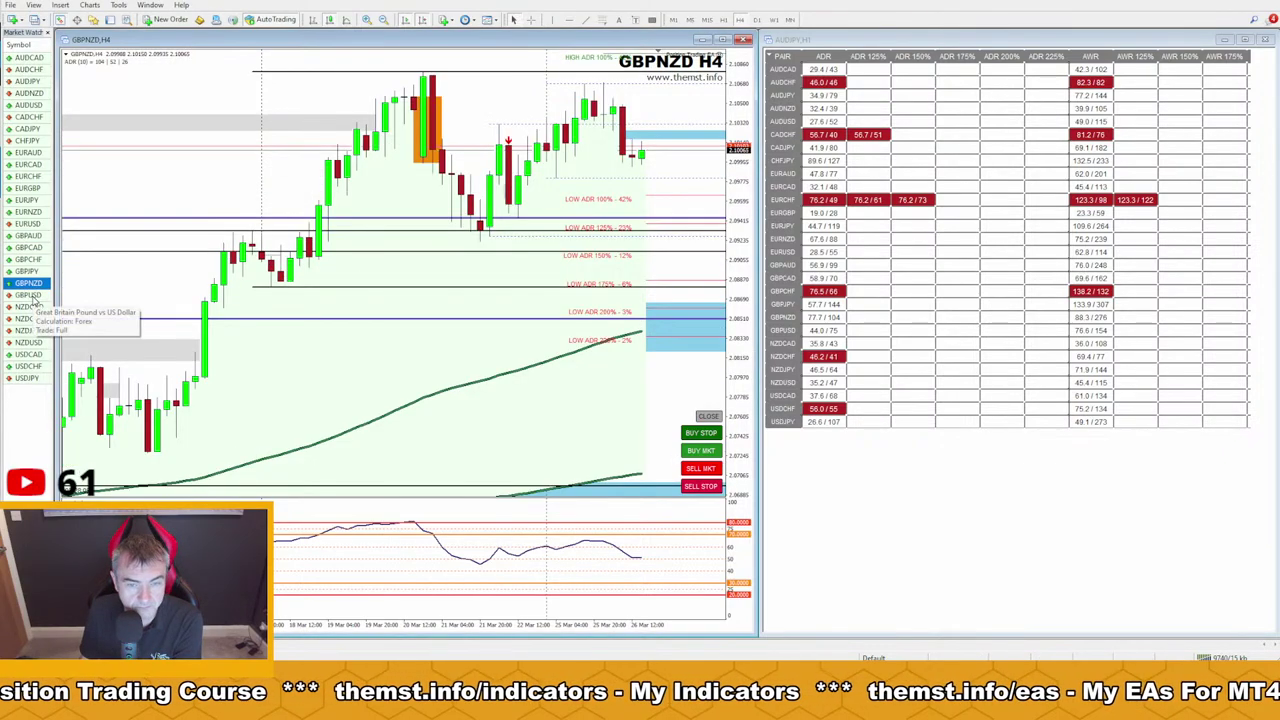
click(28, 295)
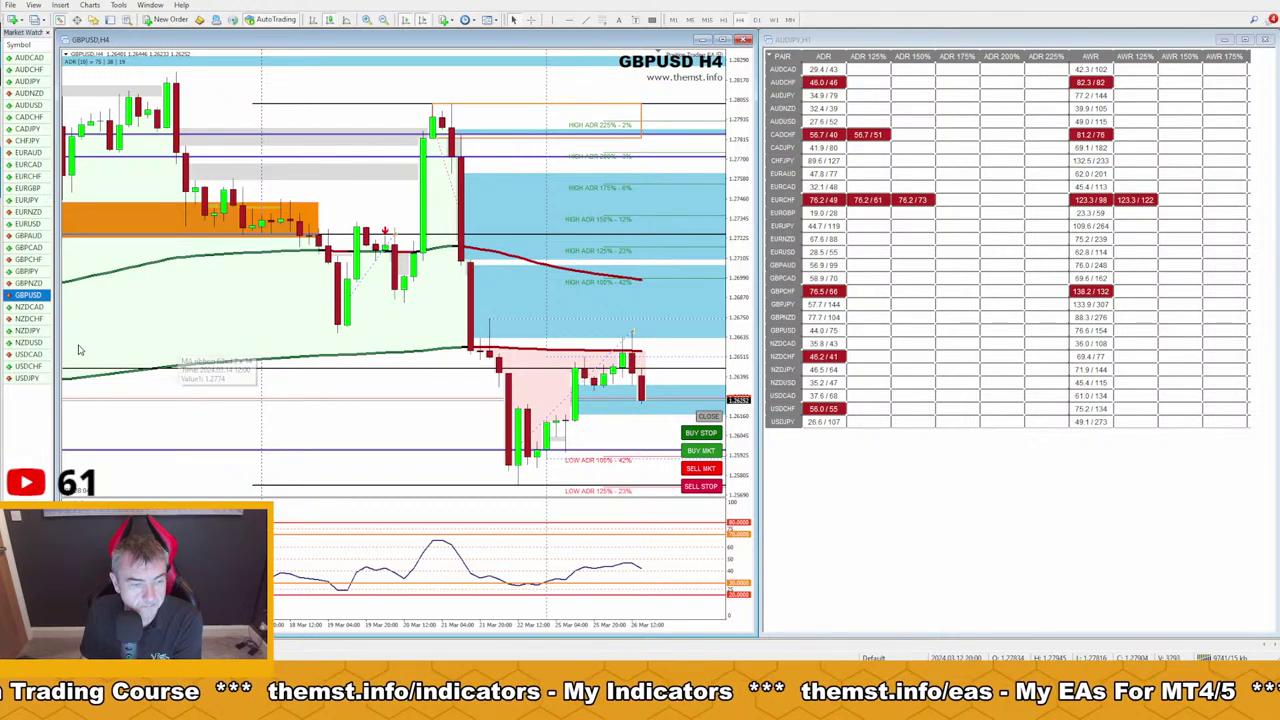
click(40, 307)
click(30, 319)
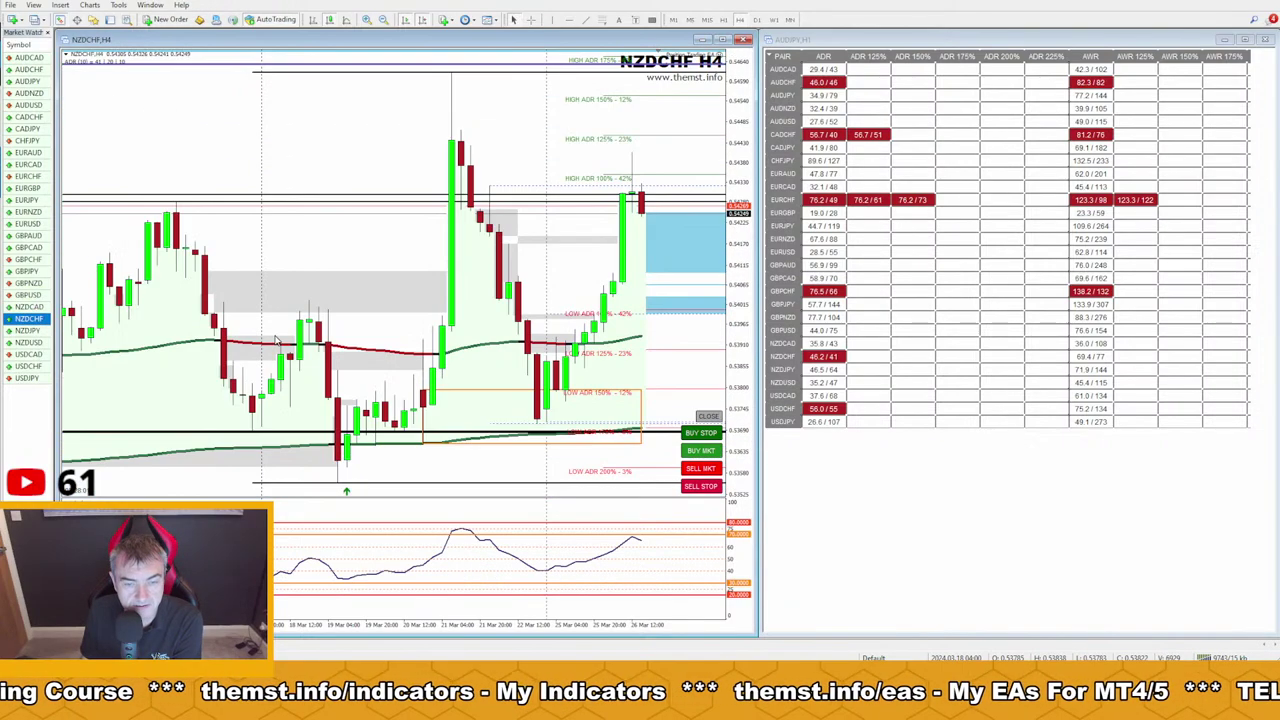
click(30, 367)
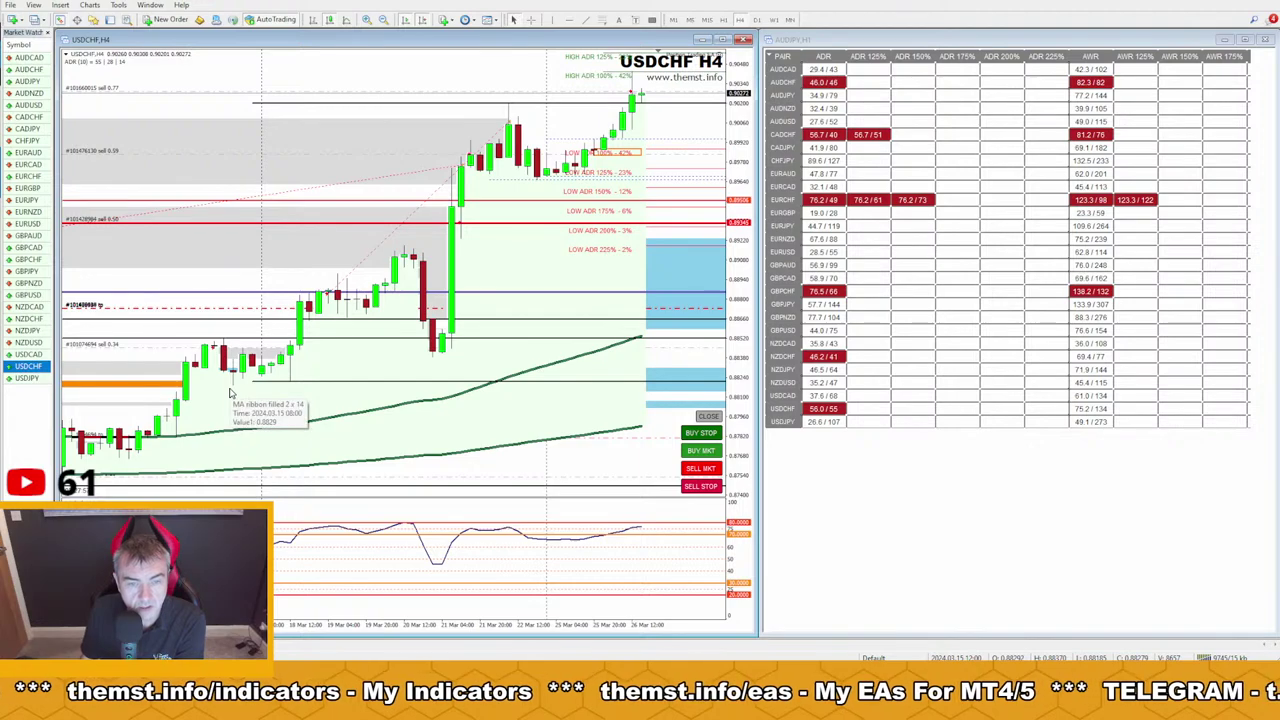
Display the CADCHF H4 chart and bring up the open trades and profit summary beside it
click(28, 117)
middle_click(648, 116)
drag(648, 116, 656, 157)
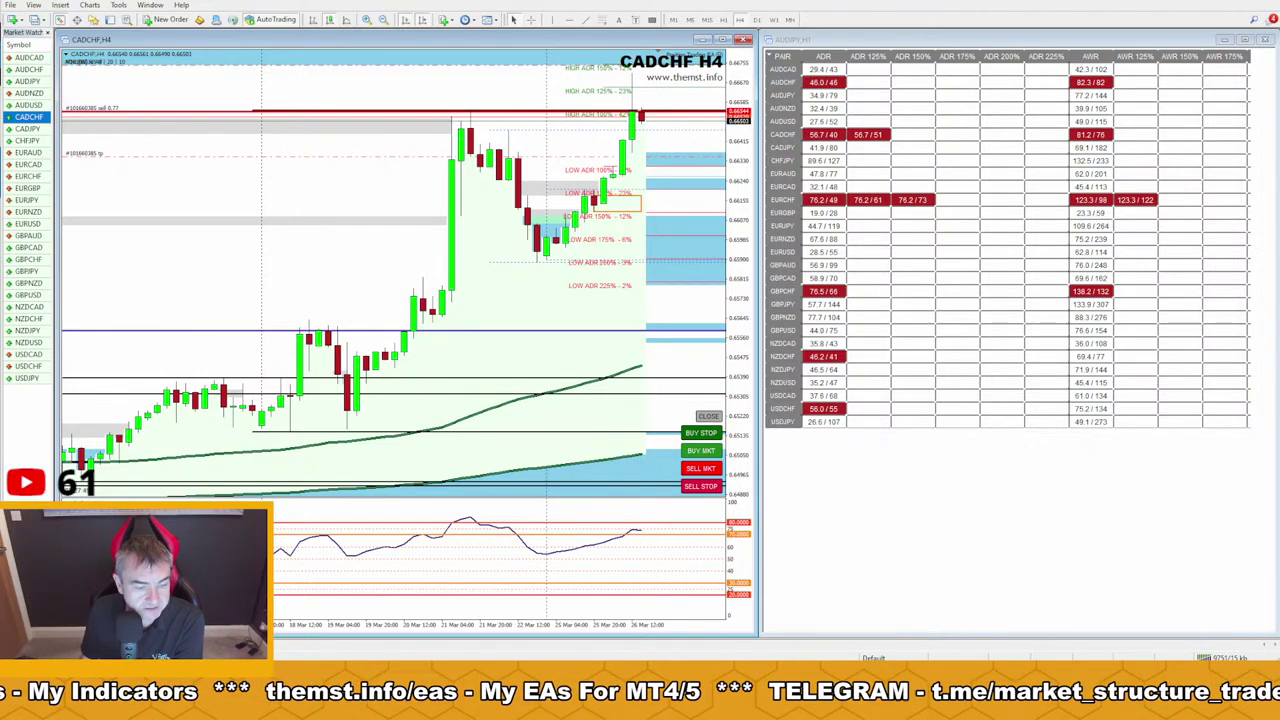
key(ctrl+F6)
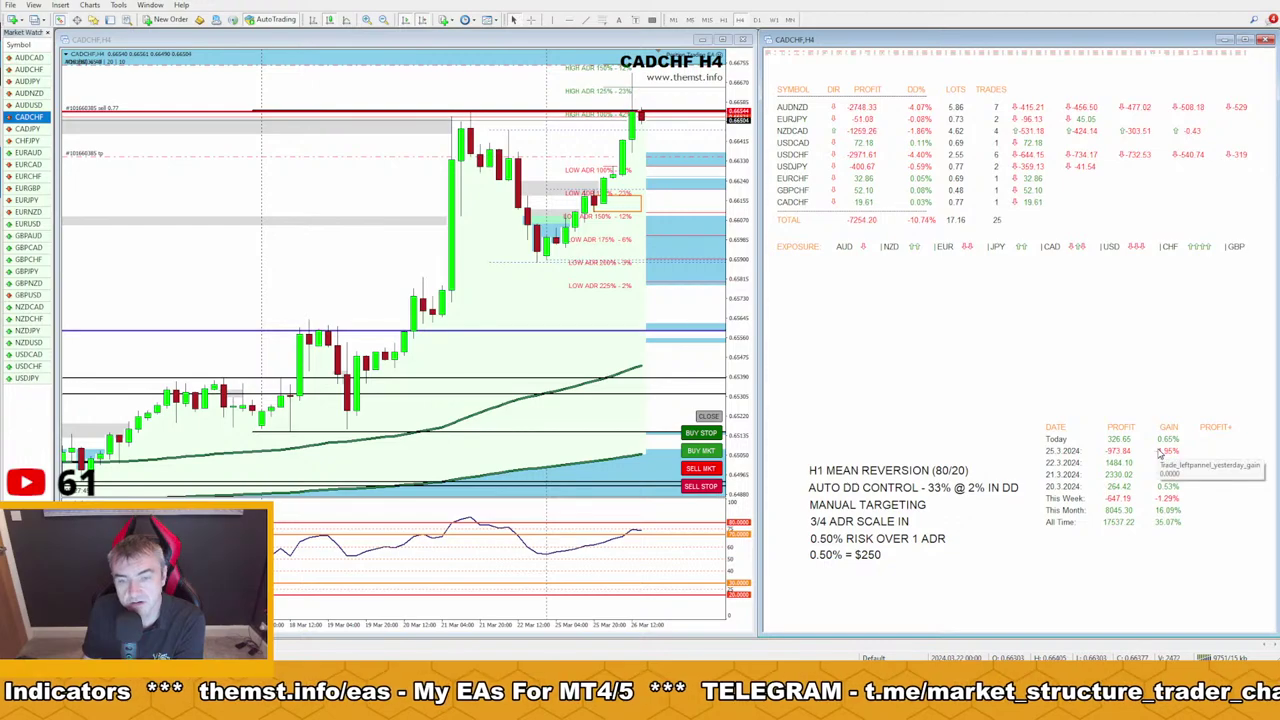
On the USDCAD H4 chart, circle the two matching highs, trace the move down, underline the latest low, and clear the drawings
drag(30, 356, 422, 332)
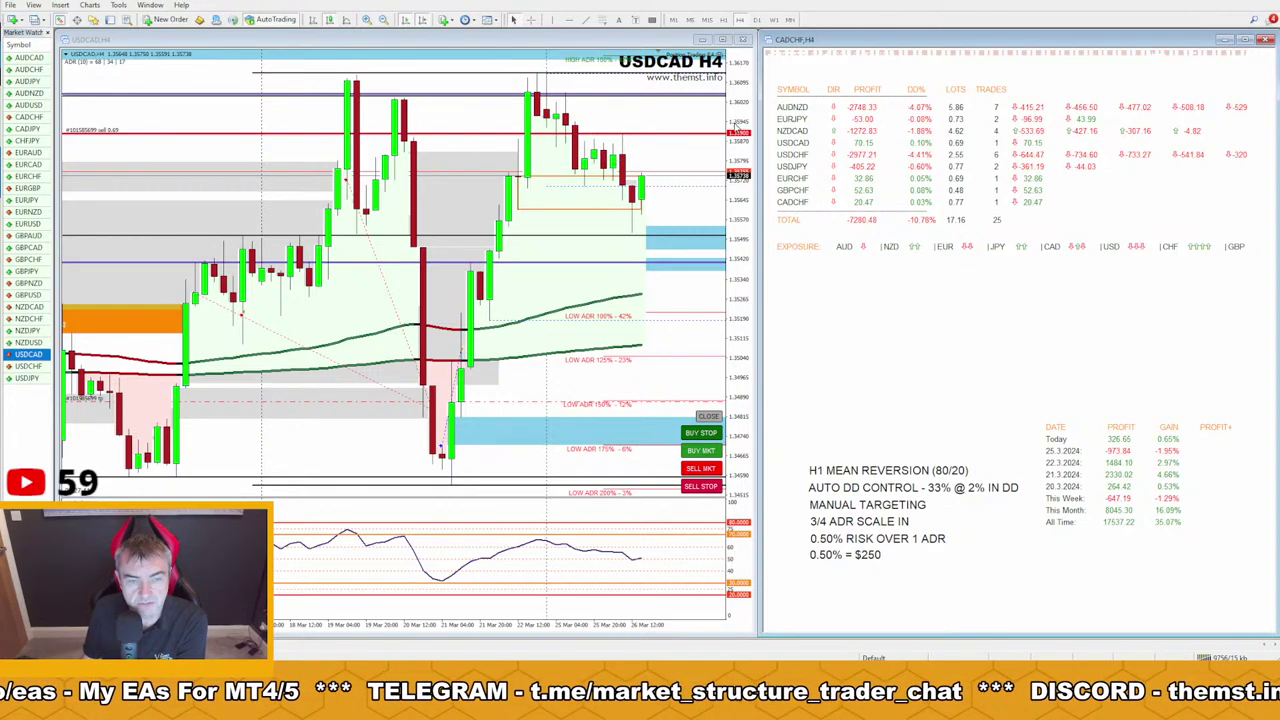
mouse_move(372, 64)
mouse_down()
mouse_move(357, 88)
mouse_move(372, 62)
mouse_up()
drag(540, 68, 568, 132)
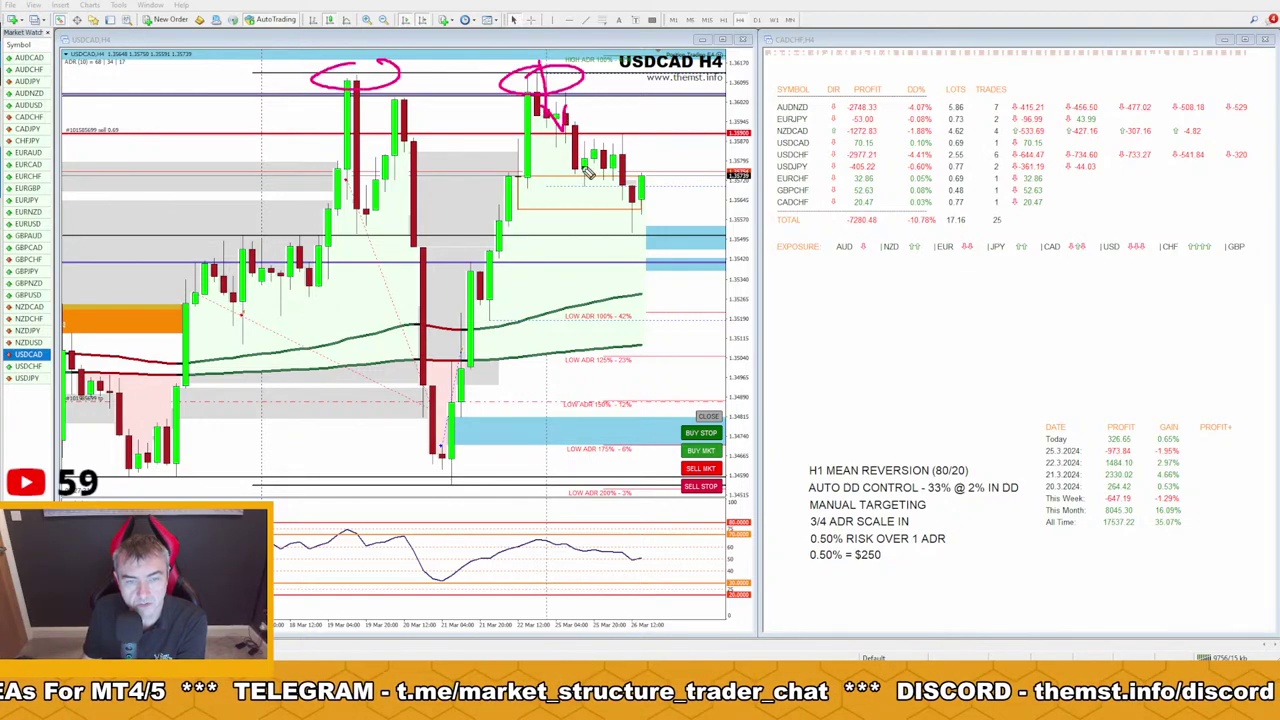
mouse_move(648, 136)
mouse_down()
mouse_move(651, 196)
mouse_move(657, 172)
mouse_up()
key(e)
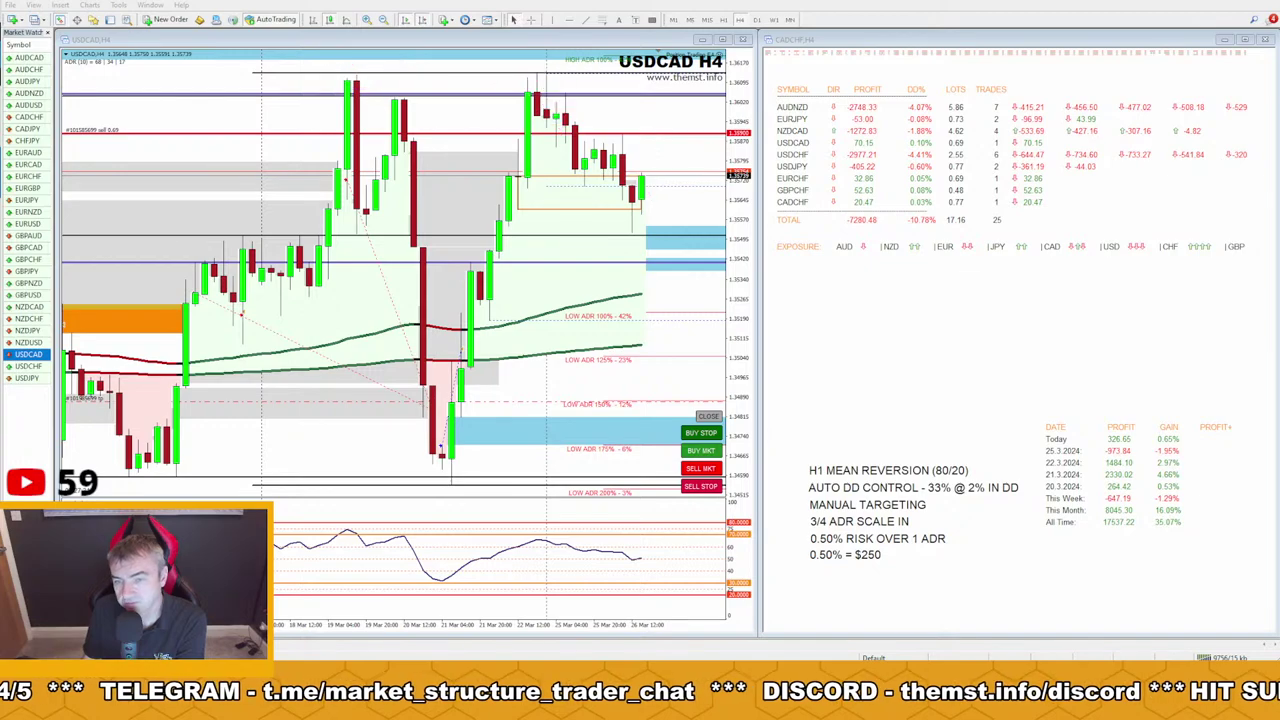
drag(614, 231, 656, 226)
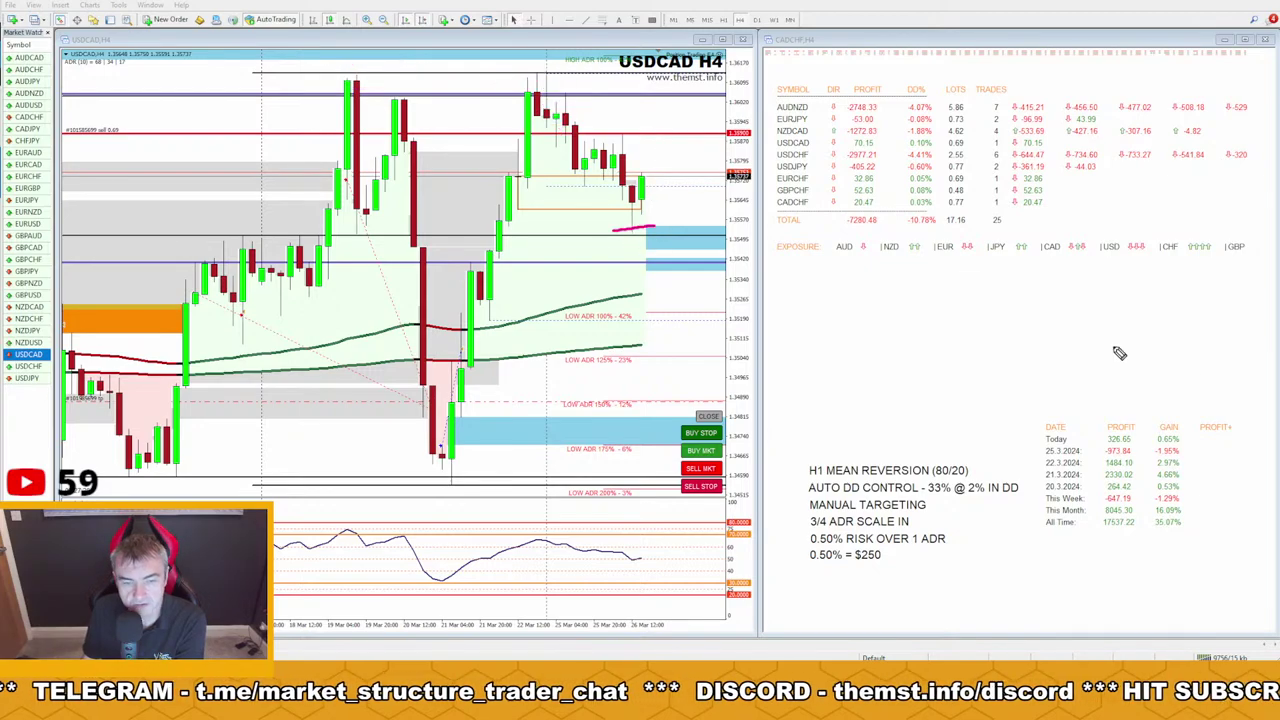
key(e)
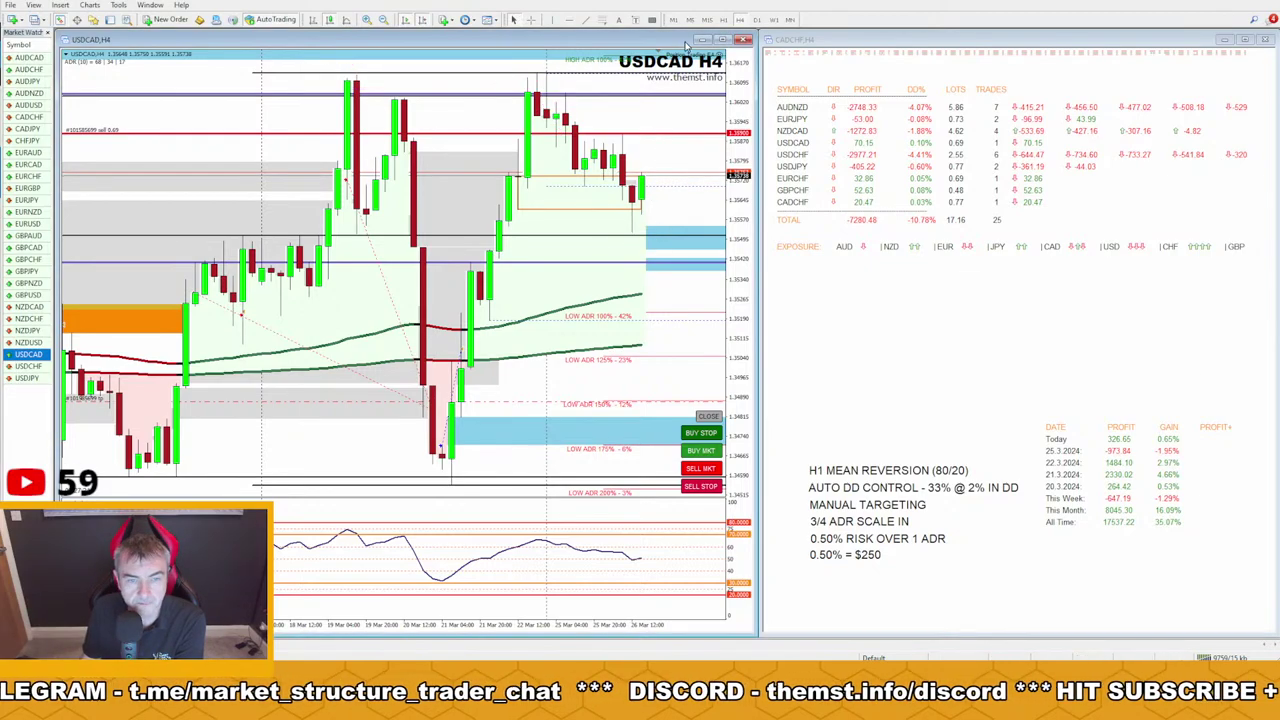
Switch the USDCAD chart to H1 and show more price history up to the latest candle
click(723, 20)
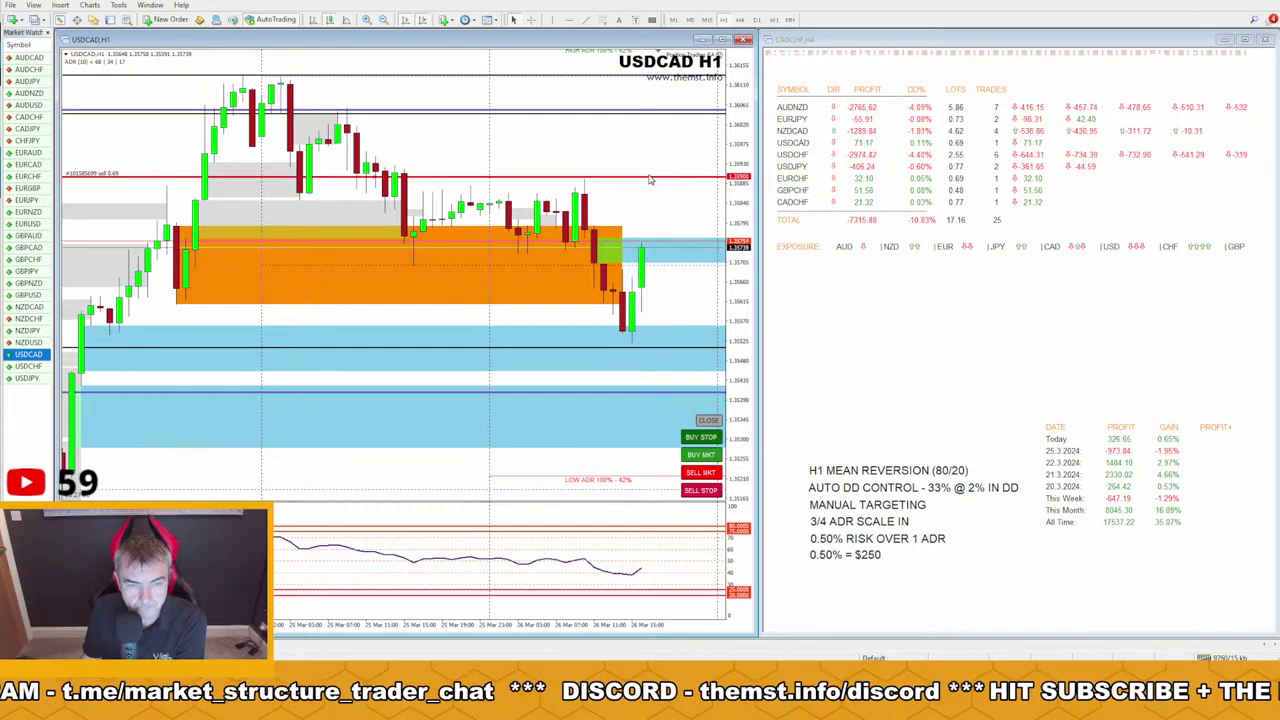
drag(651, 182, 611, 439)
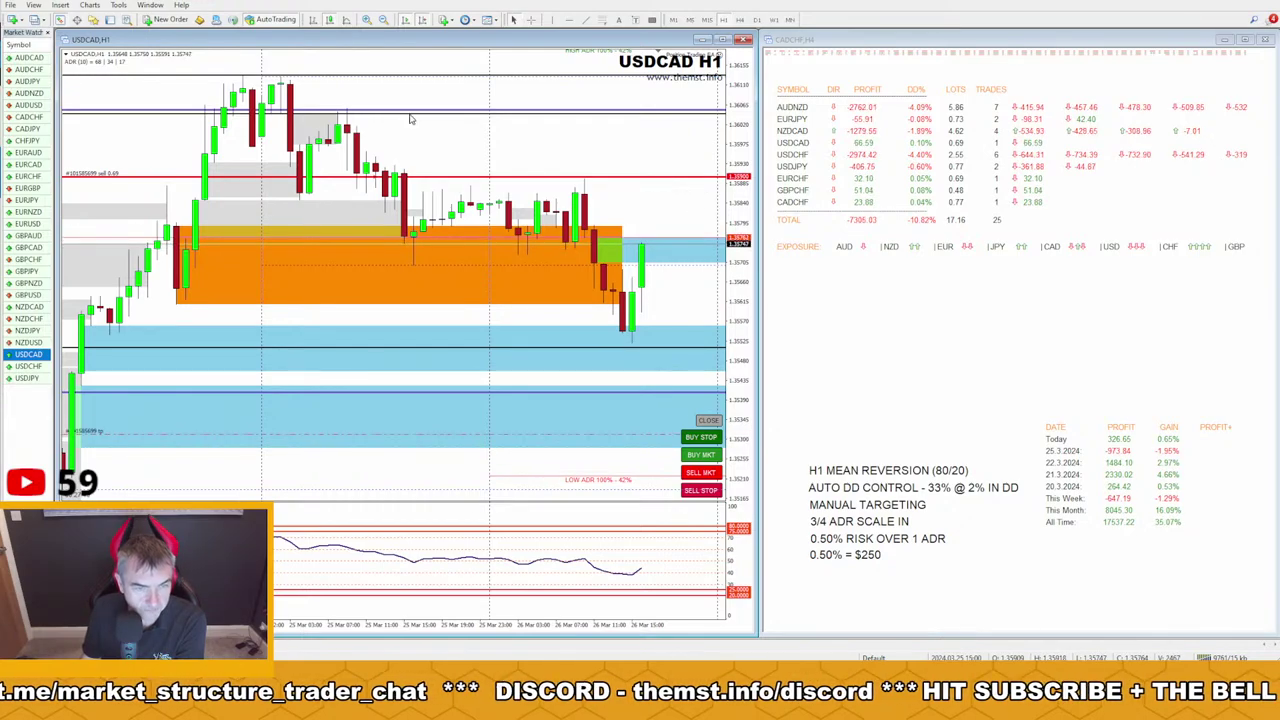
click(383, 20)
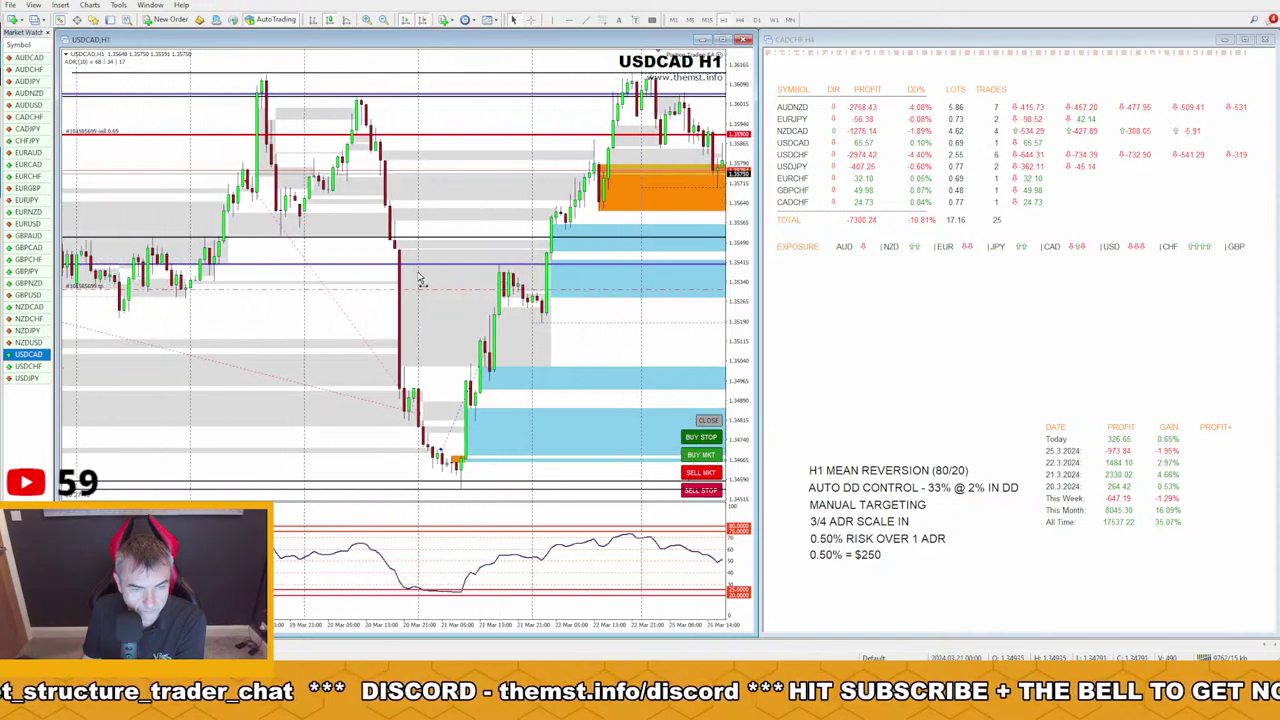
drag(547, 289, 580, 266)
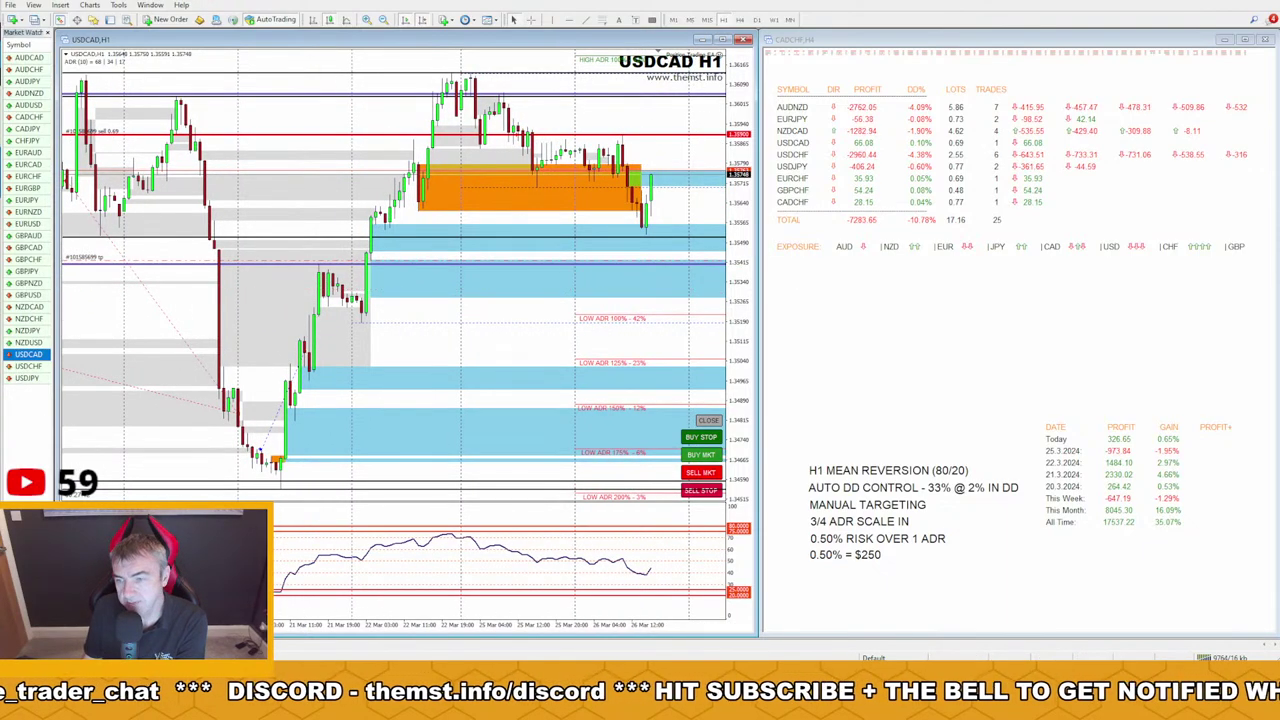
On the USDCAD H1 chart, circle the 21 March high, sketch the expected drop to the take-profit level, and clear the drawings
drag(342, 258, 318, 268)
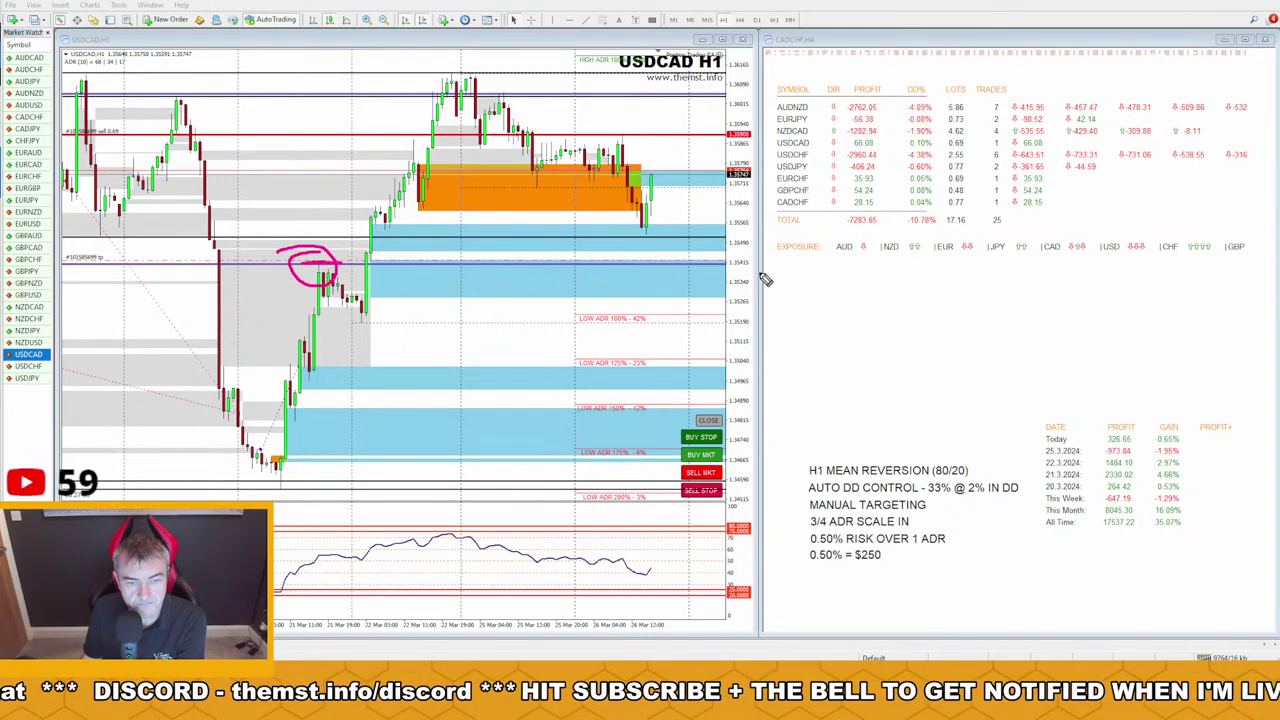
drag(670, 261, 698, 257)
mouse_move(358, 299)
mouse_down()
mouse_move(430, 299)
mouse_move(360, 222)
mouse_up()
drag(638, 263, 714, 262)
drag(654, 180, 682, 254)
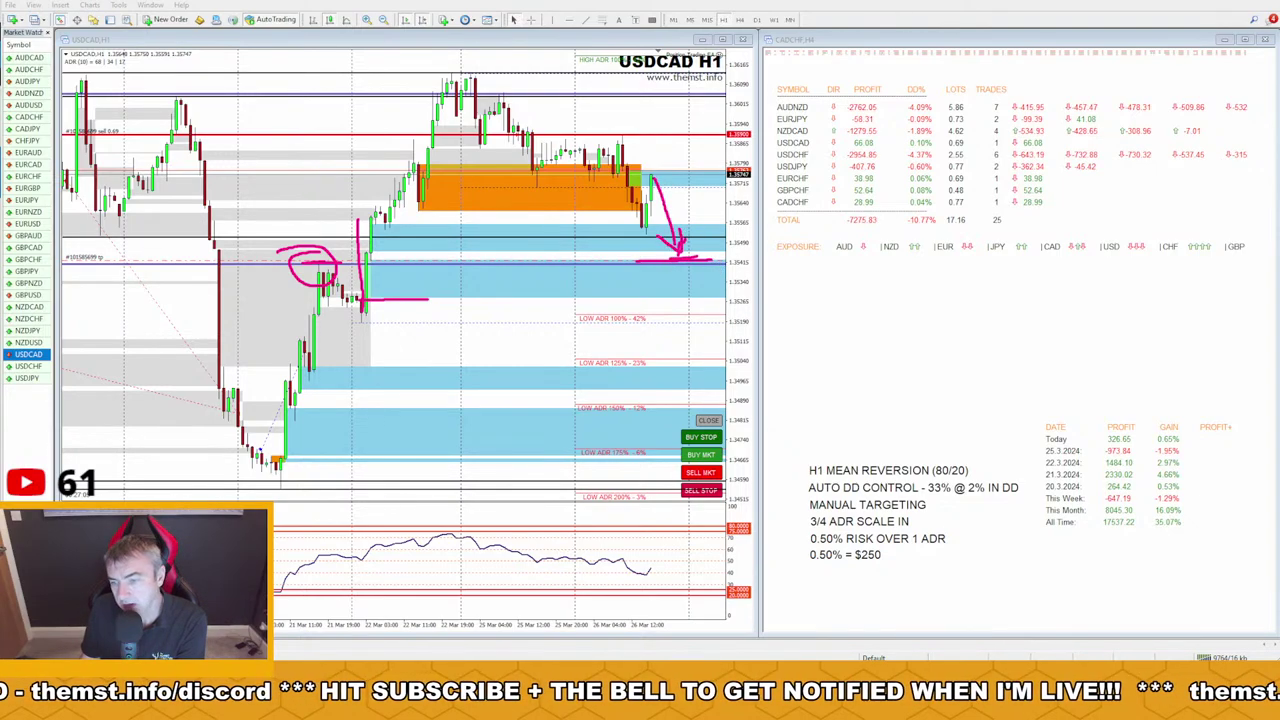
key(Escape)
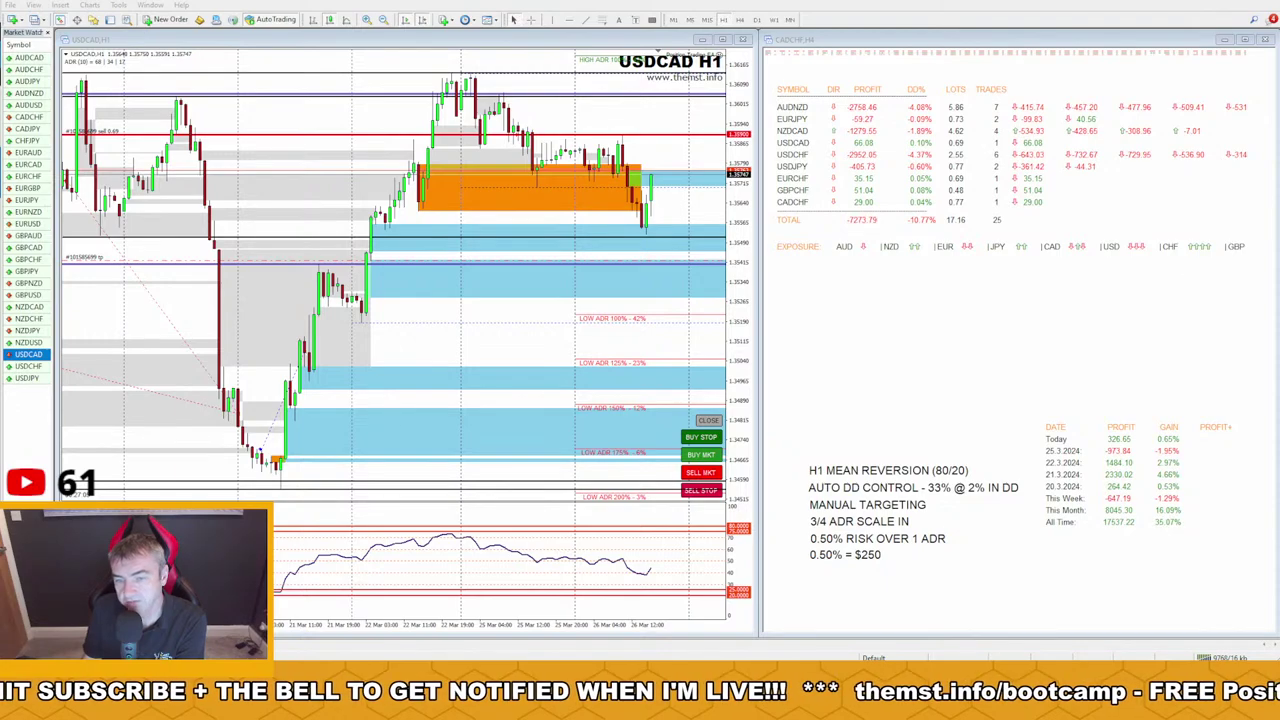
Circle the EURCHF, GBPCHF and CADCHF profits in the trade summary, mark the daily profit table, and clear the marks
mouse_move(838, 183)
mouse_down()
mouse_move(876, 182)
mouse_move(874, 199)
mouse_up()
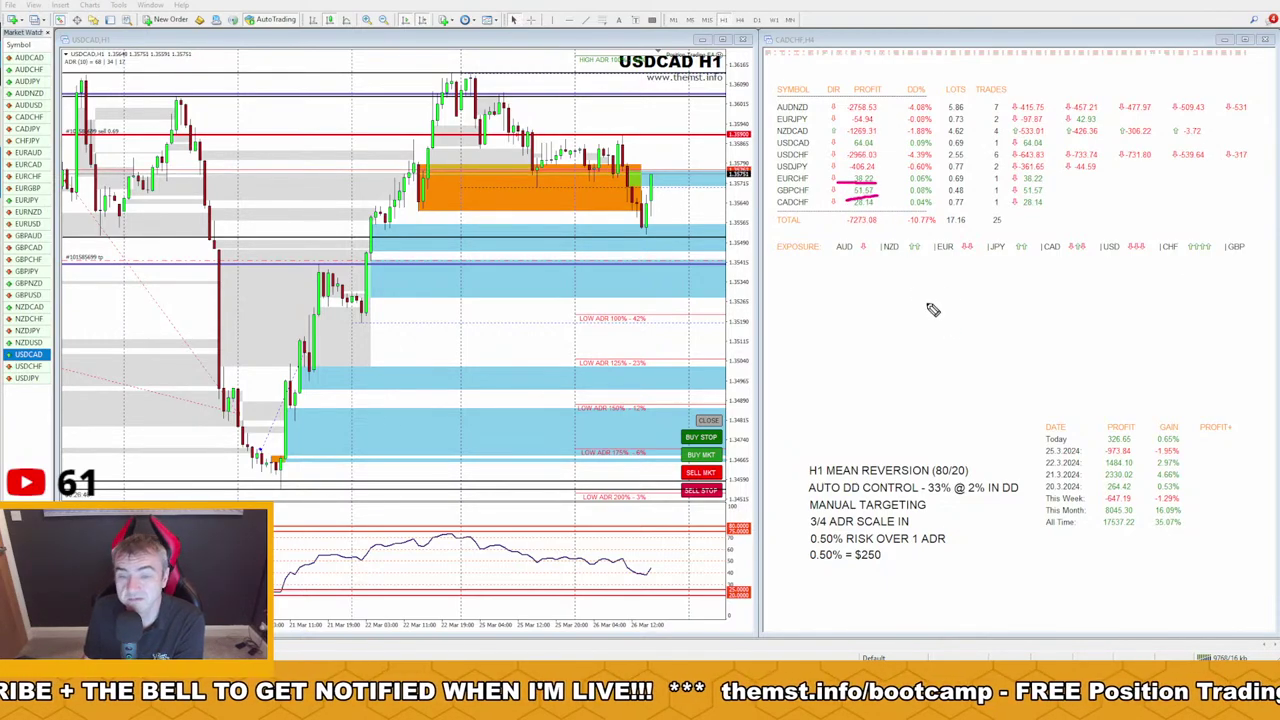
mouse_move(884, 178)
mouse_down()
mouse_move(836, 188)
mouse_move(894, 198)
mouse_move(868, 216)
mouse_up()
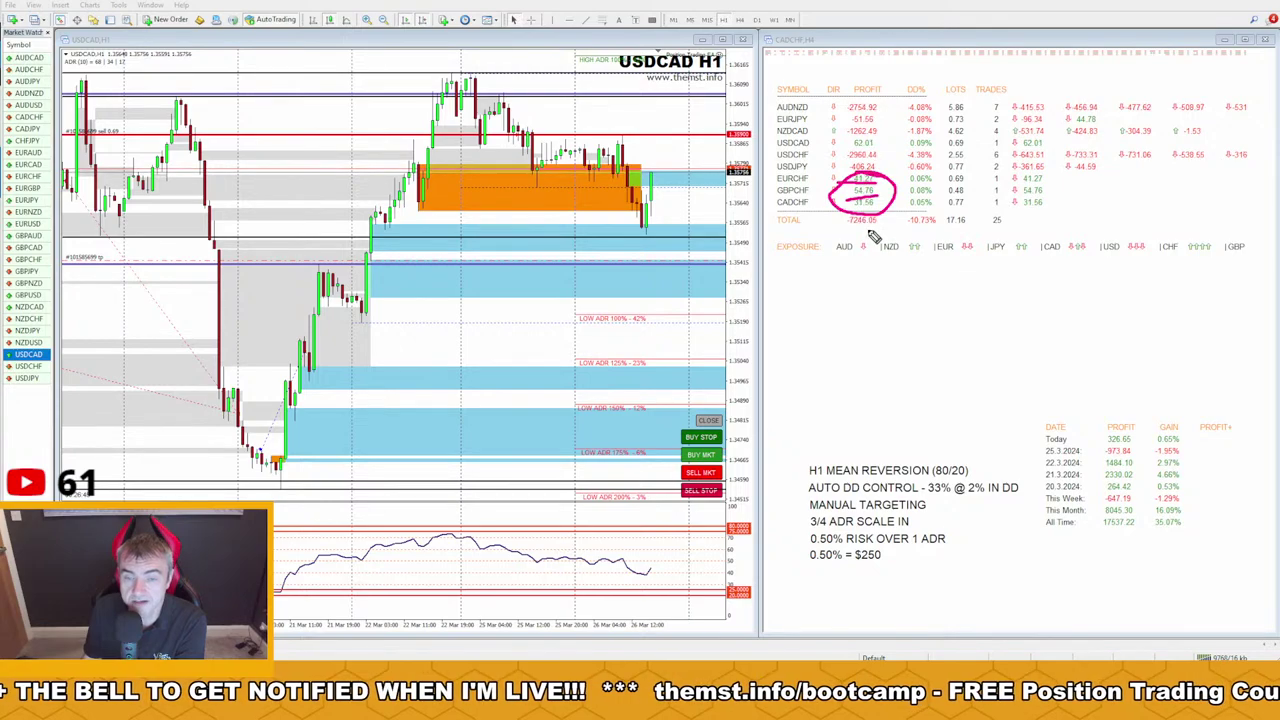
mouse_move(1170, 411)
mouse_down()
mouse_move(1104, 428)
mouse_move(1084, 405)
mouse_up()
key(Escape)
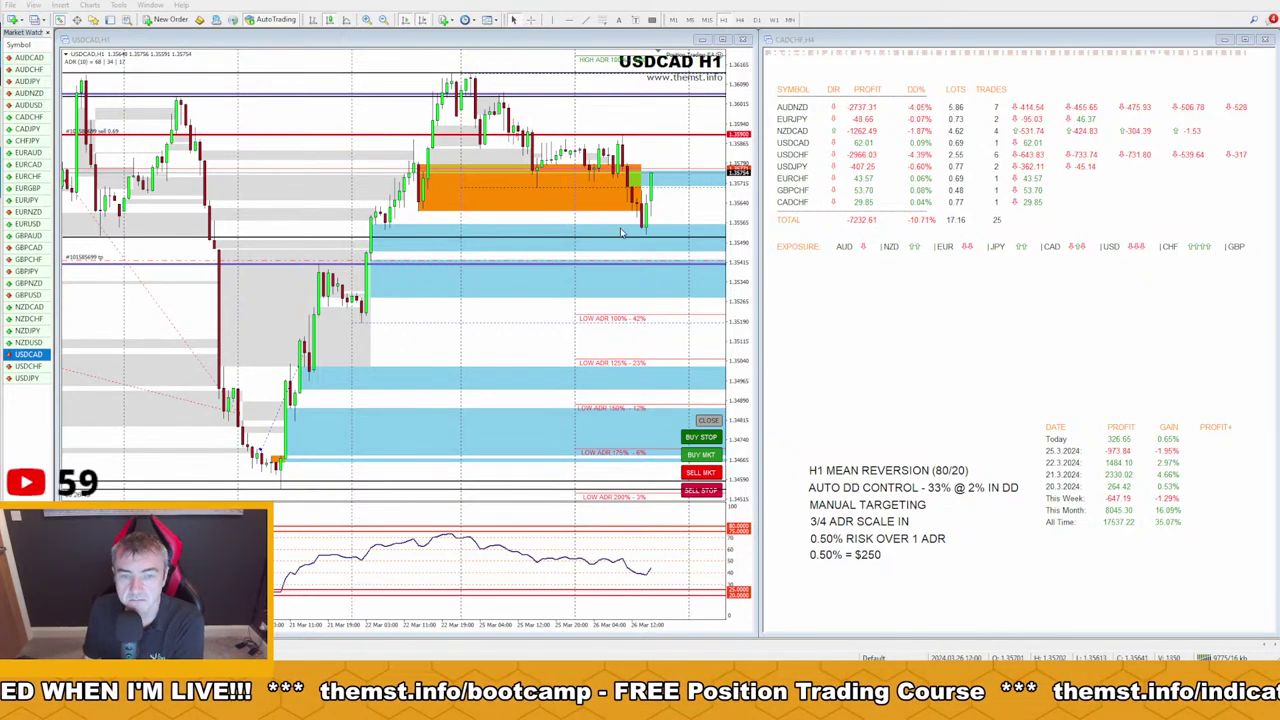
Display the EURCHF H1 chart
click(409, 177)
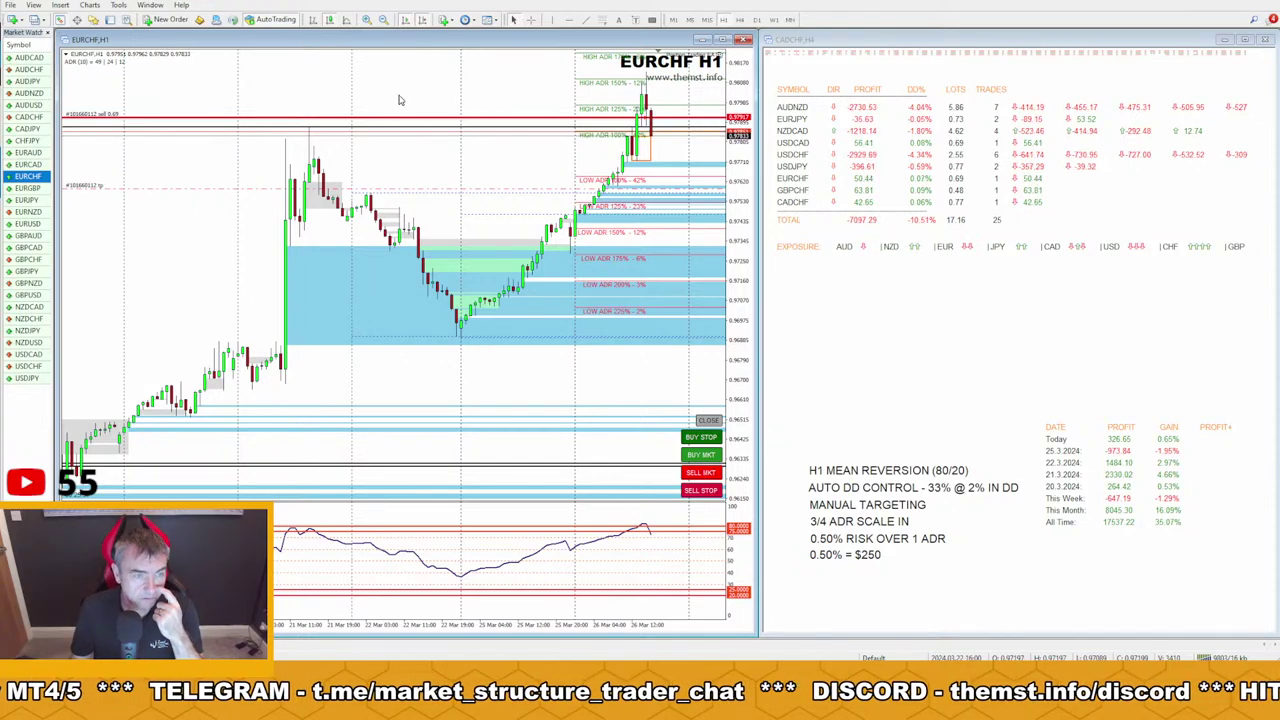
In the strategy tester's Position Trading EA inputs, set the RSI high trigger to 60 and the RSI low trigger to 40
click(126, 20)
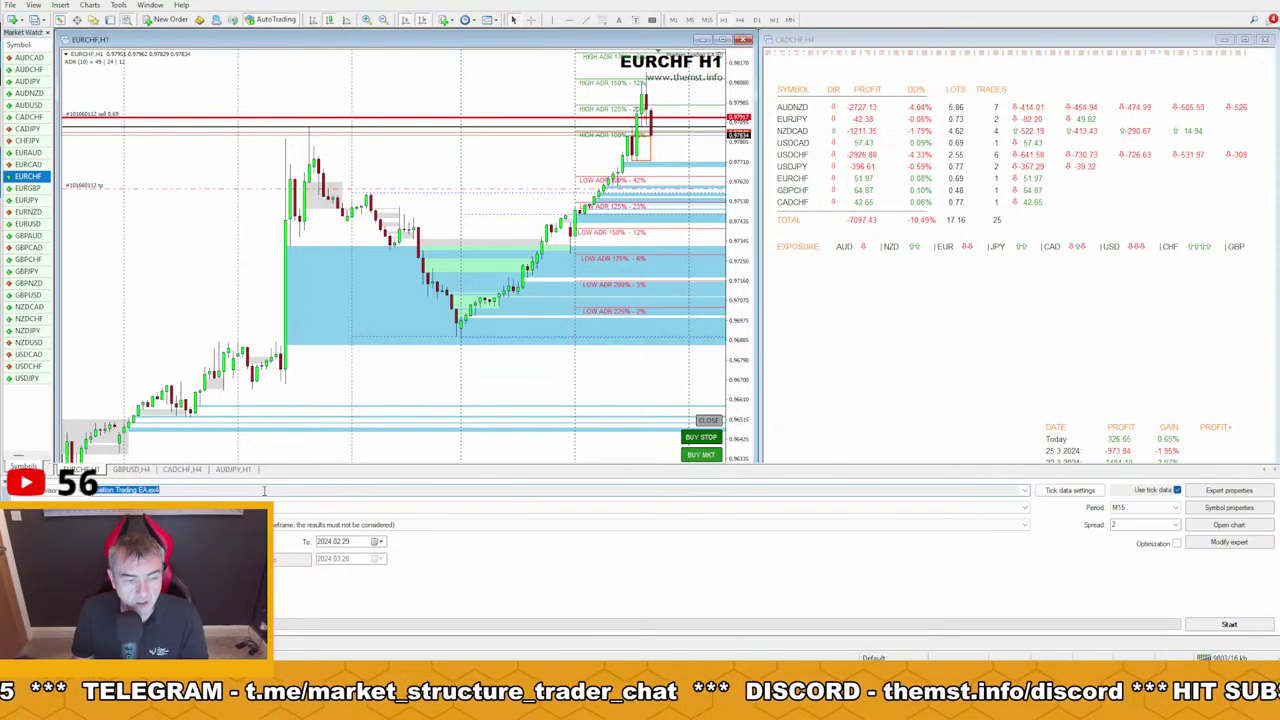
click(1228, 490)
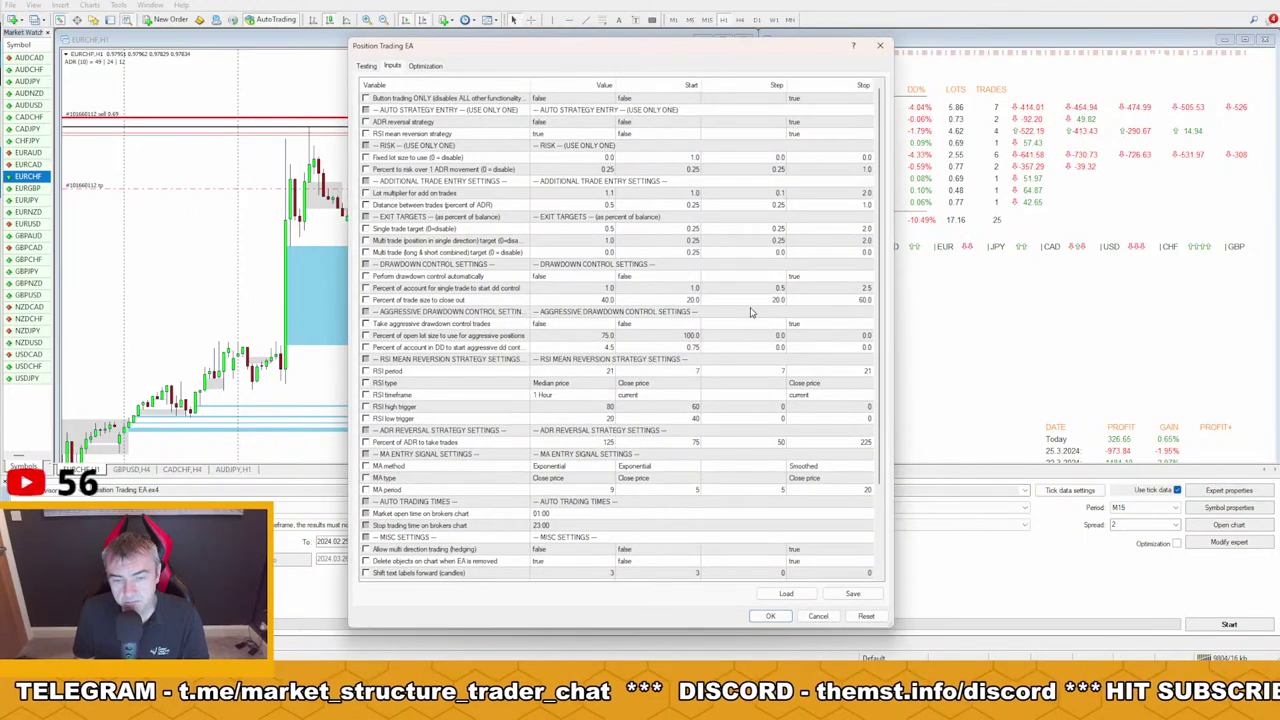
double_click(609, 407)
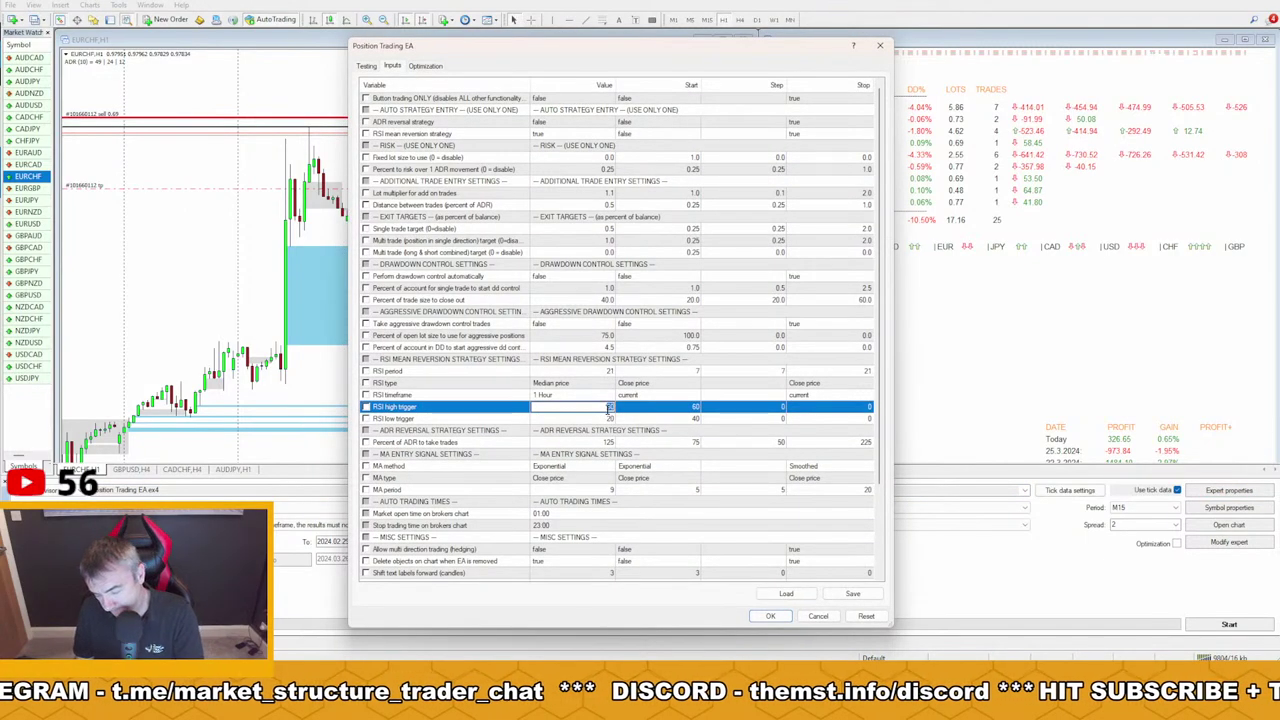
double_click(604, 418)
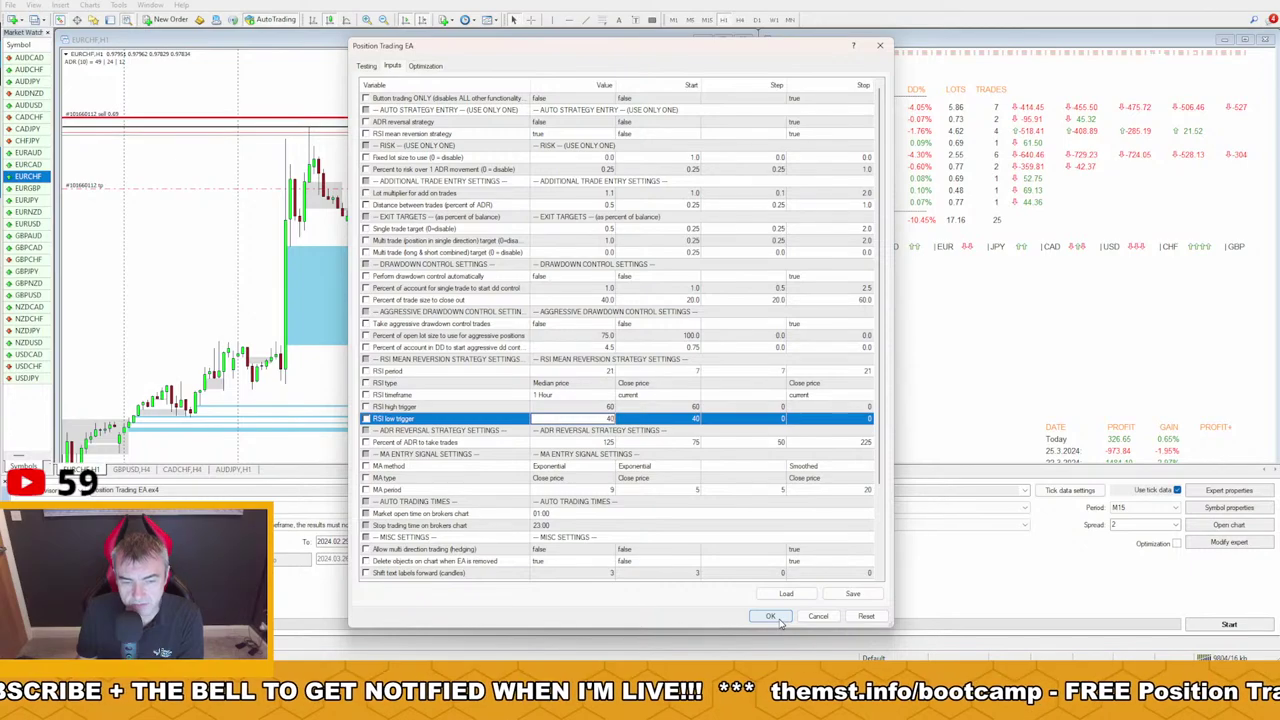
click(780, 620)
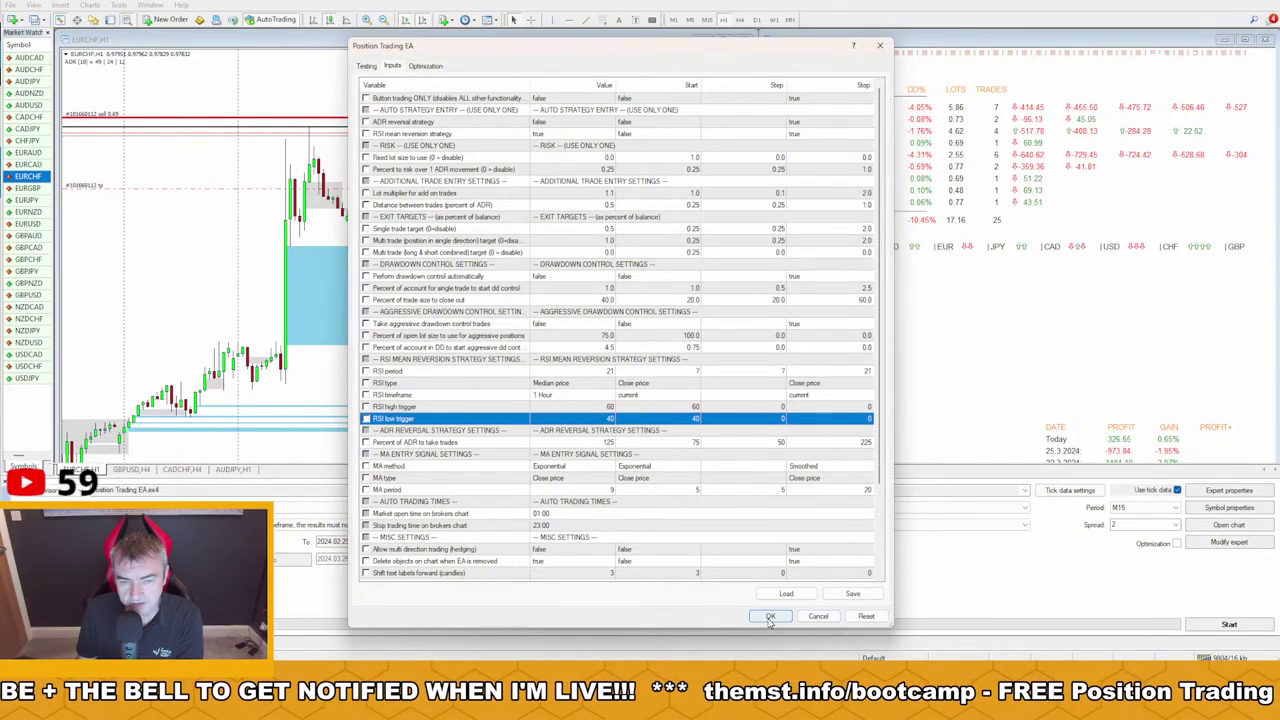
Set the EA's single trade target to 0.25 and its multi trade single-direction target to 0.75, and apply the inputs
click(610, 229)
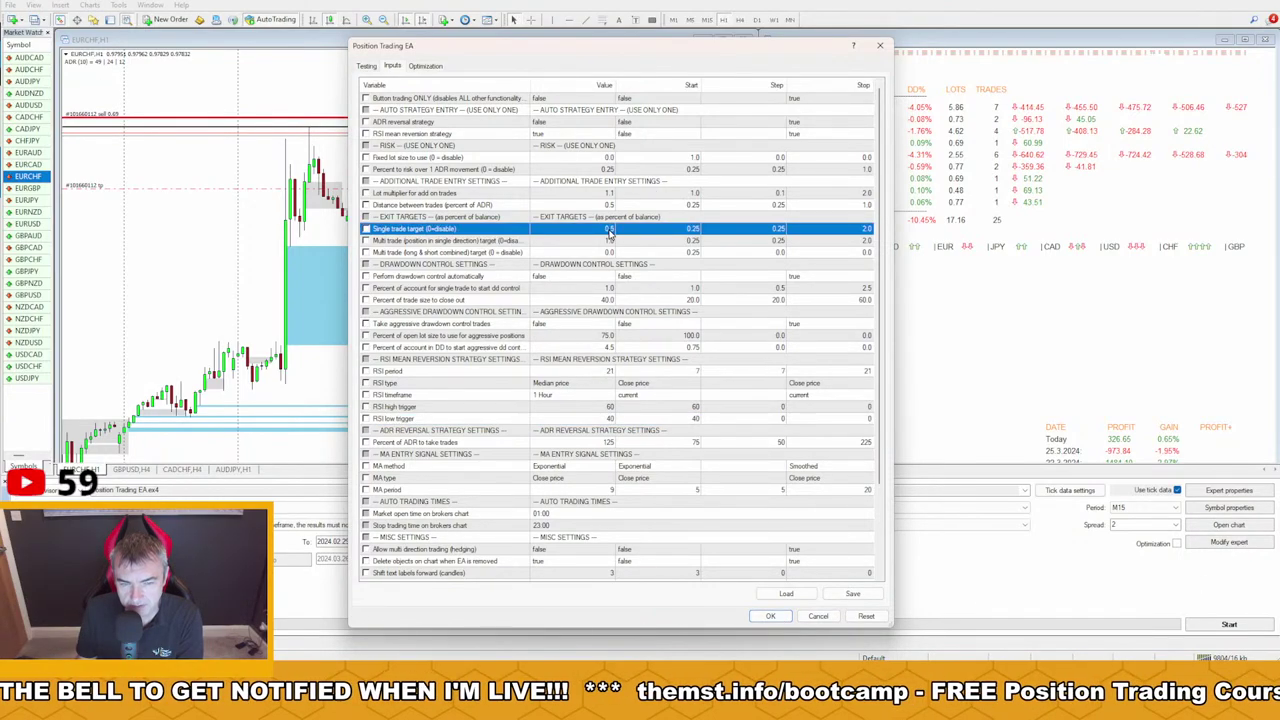
double_click(593, 170)
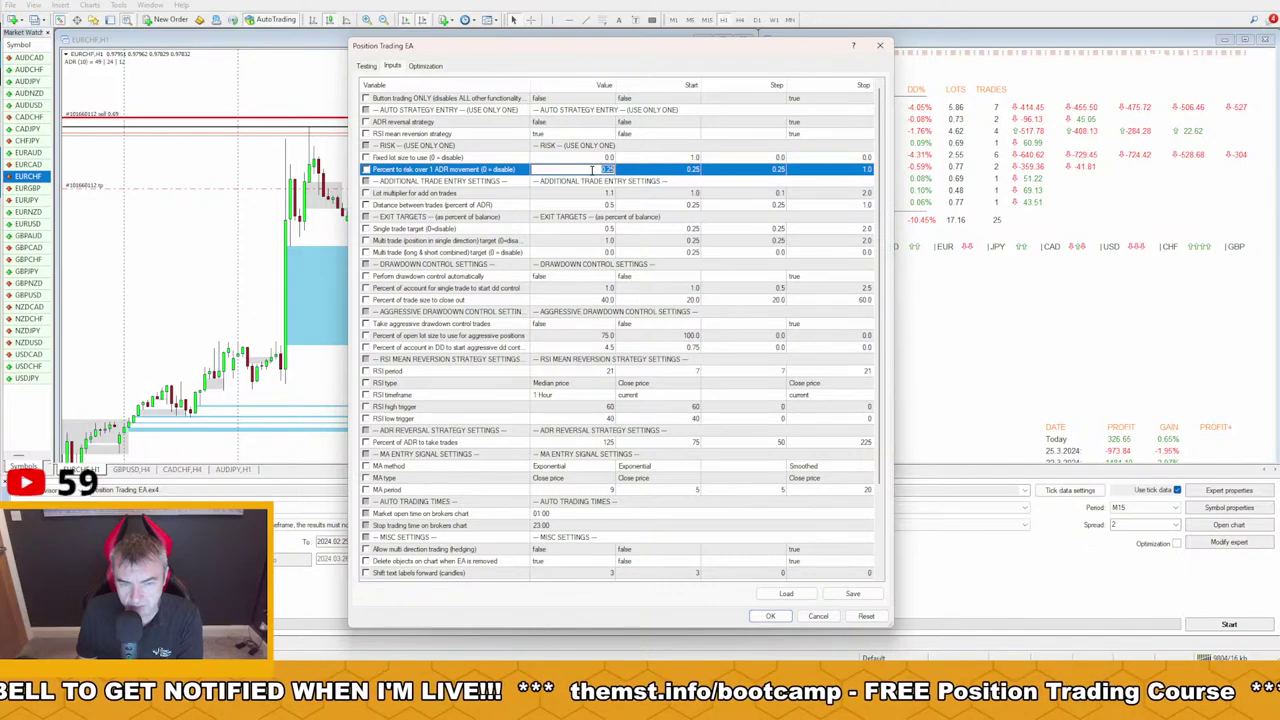
double_click(607, 229)
text(0)
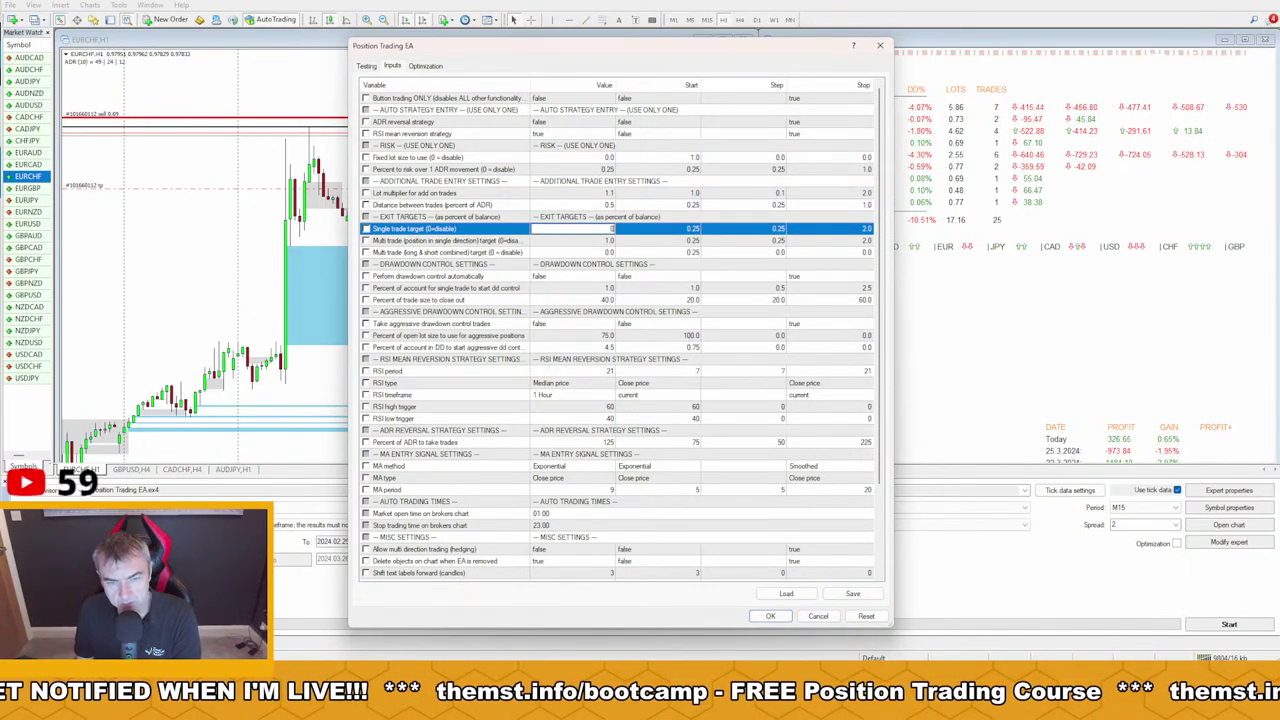
text(.25)
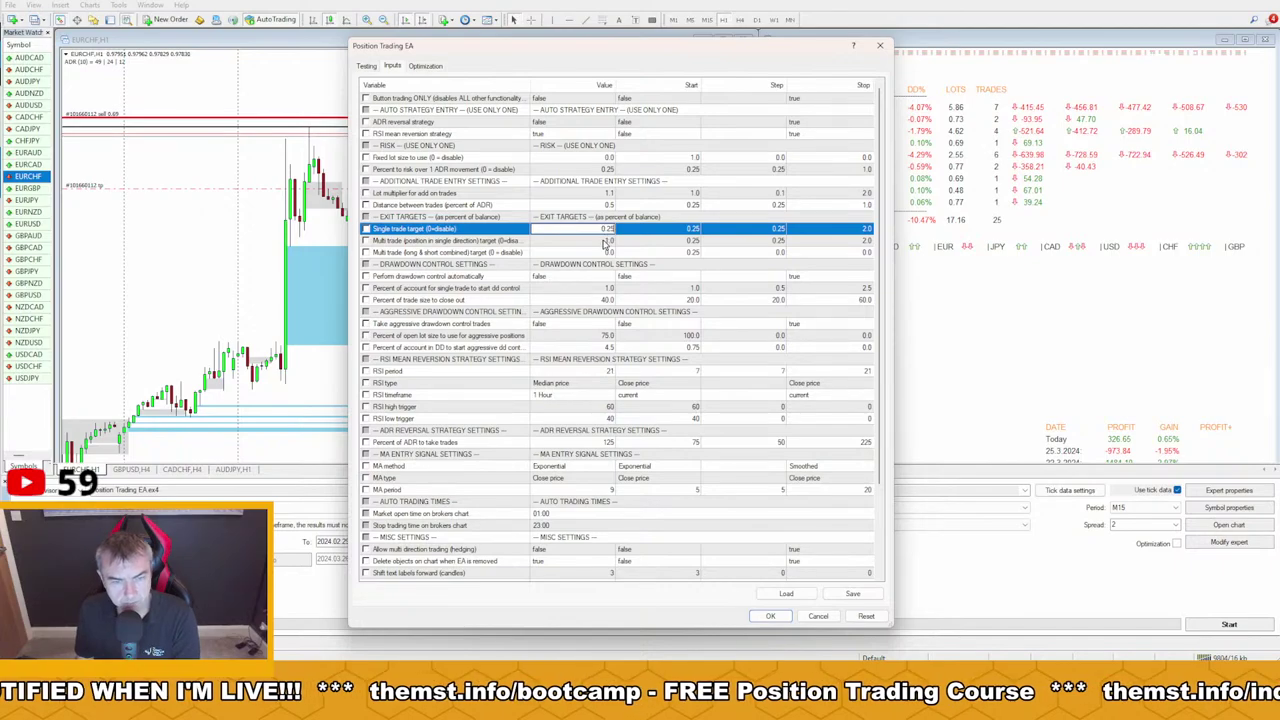
double_click(607, 241)
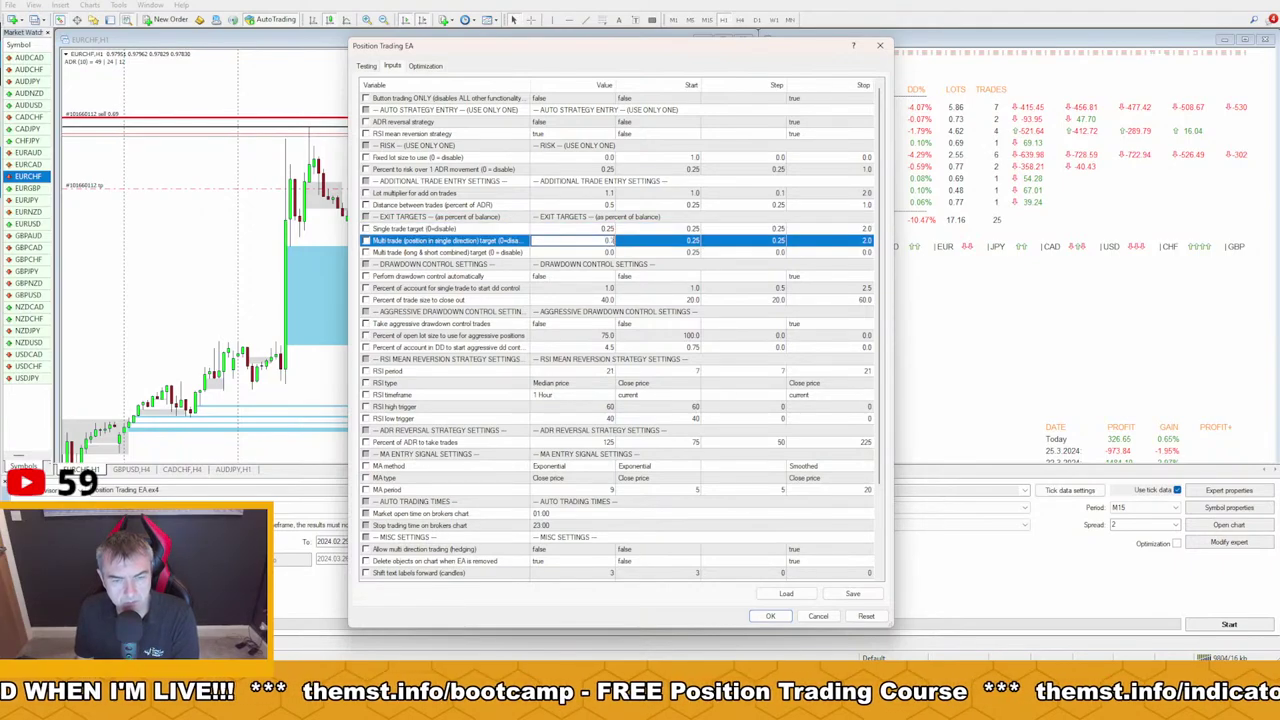
text(0.25)
key(Return)
click(770, 615)
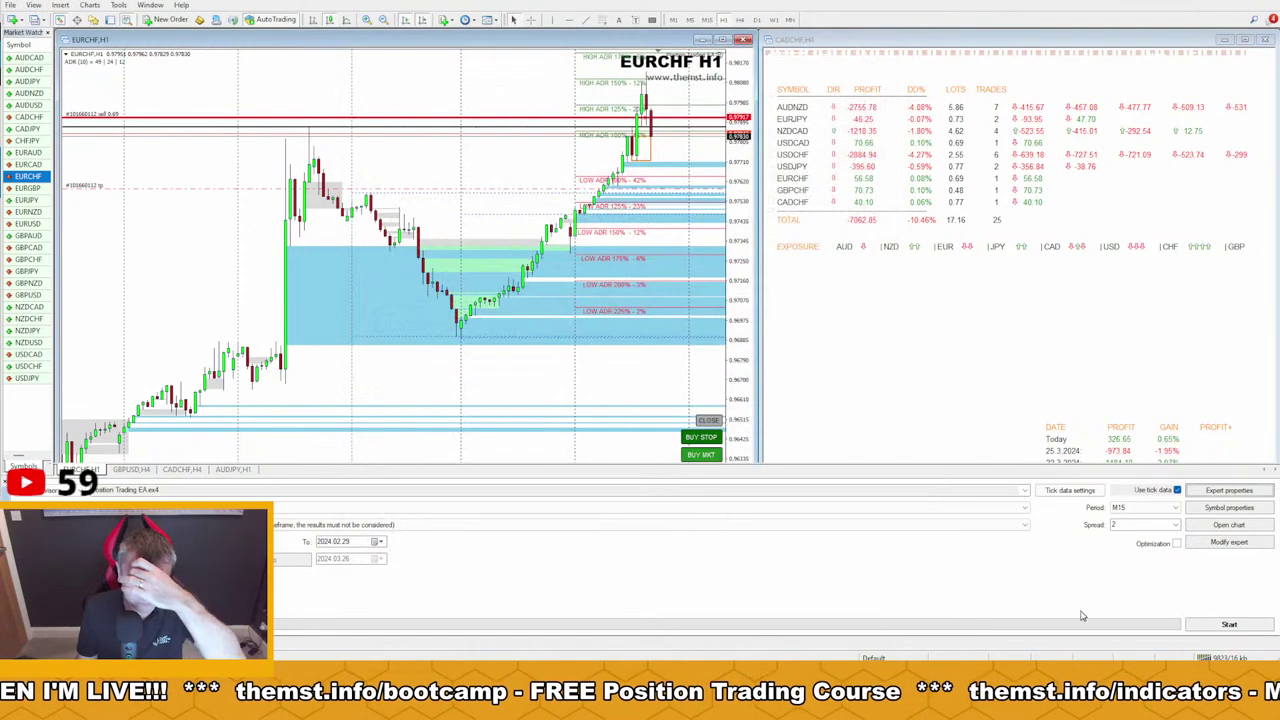
Set the strategy tester period to H1
click(1170, 508)
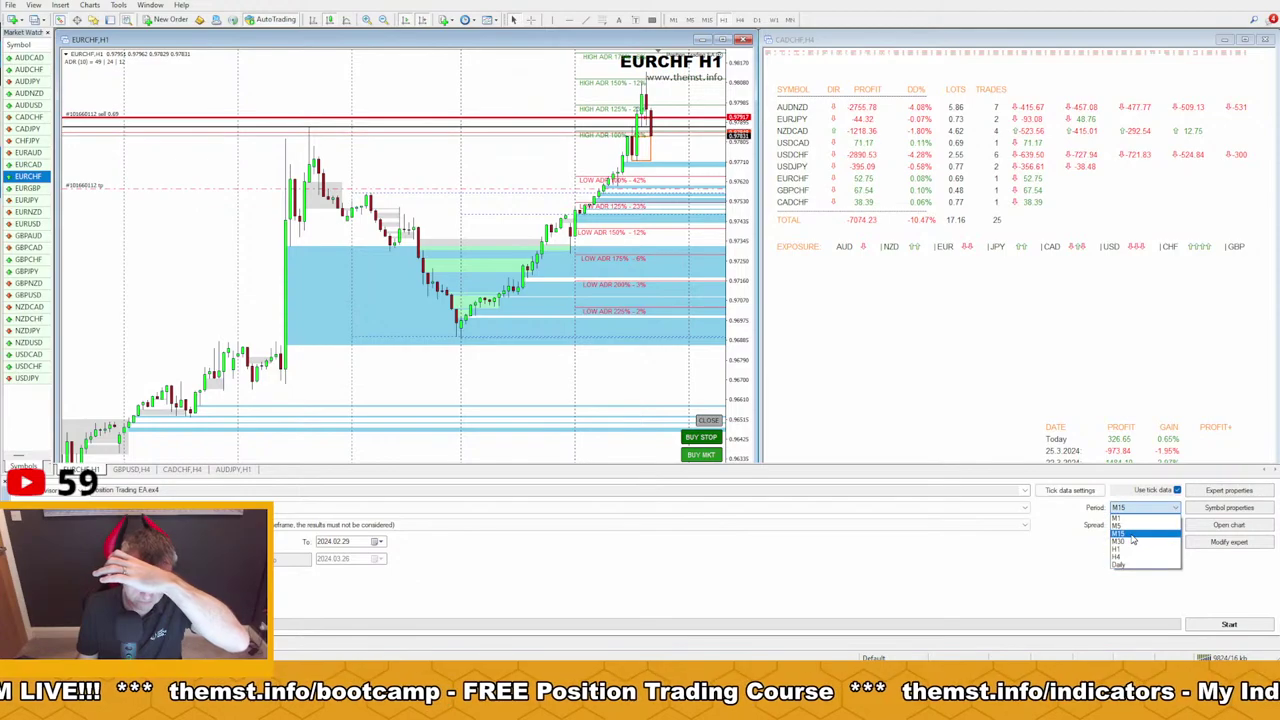
click(1130, 557)
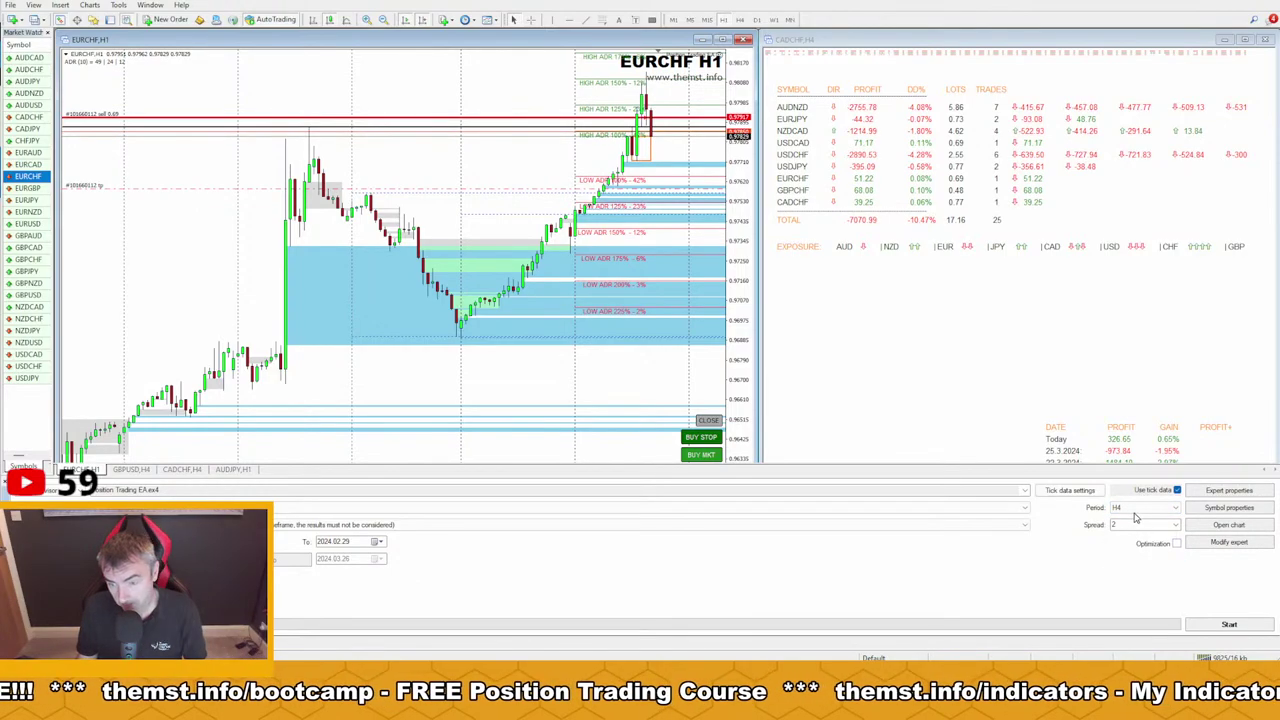
click(1140, 510)
click(1119, 548)
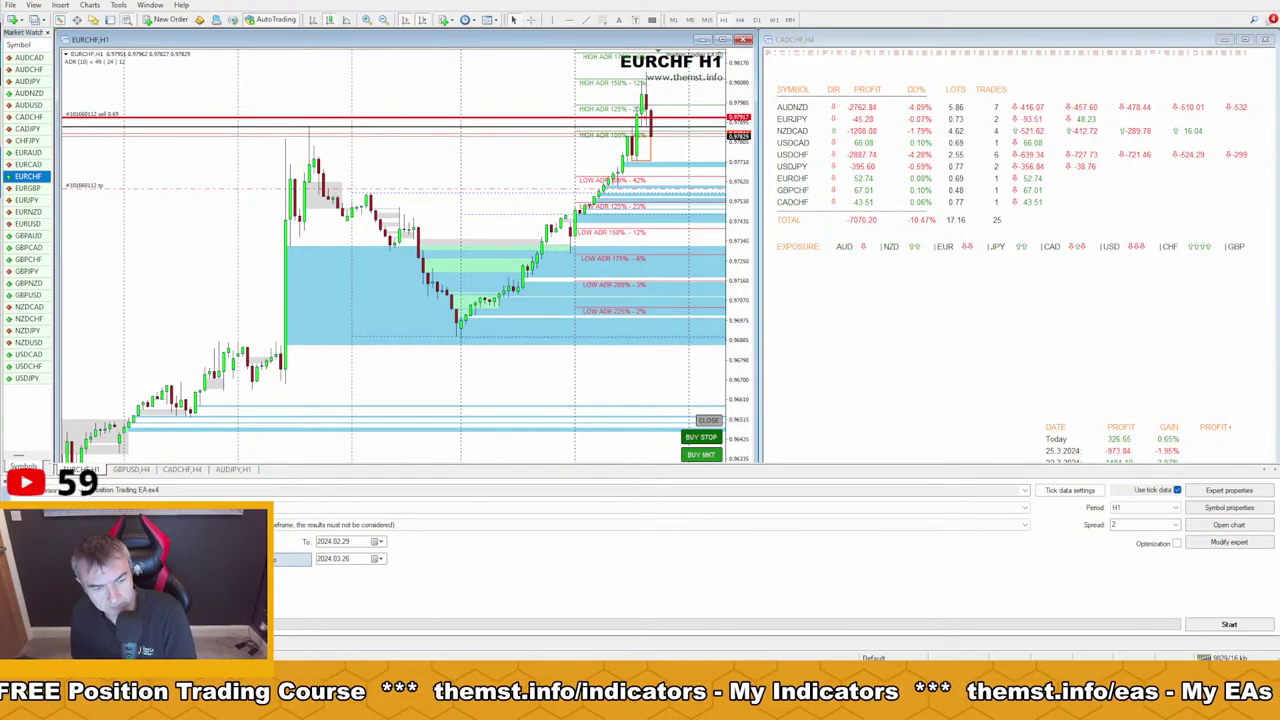
Start the AUDCHF visual backtest, maximize its chart, and show more history with the entries
click(1215, 625)
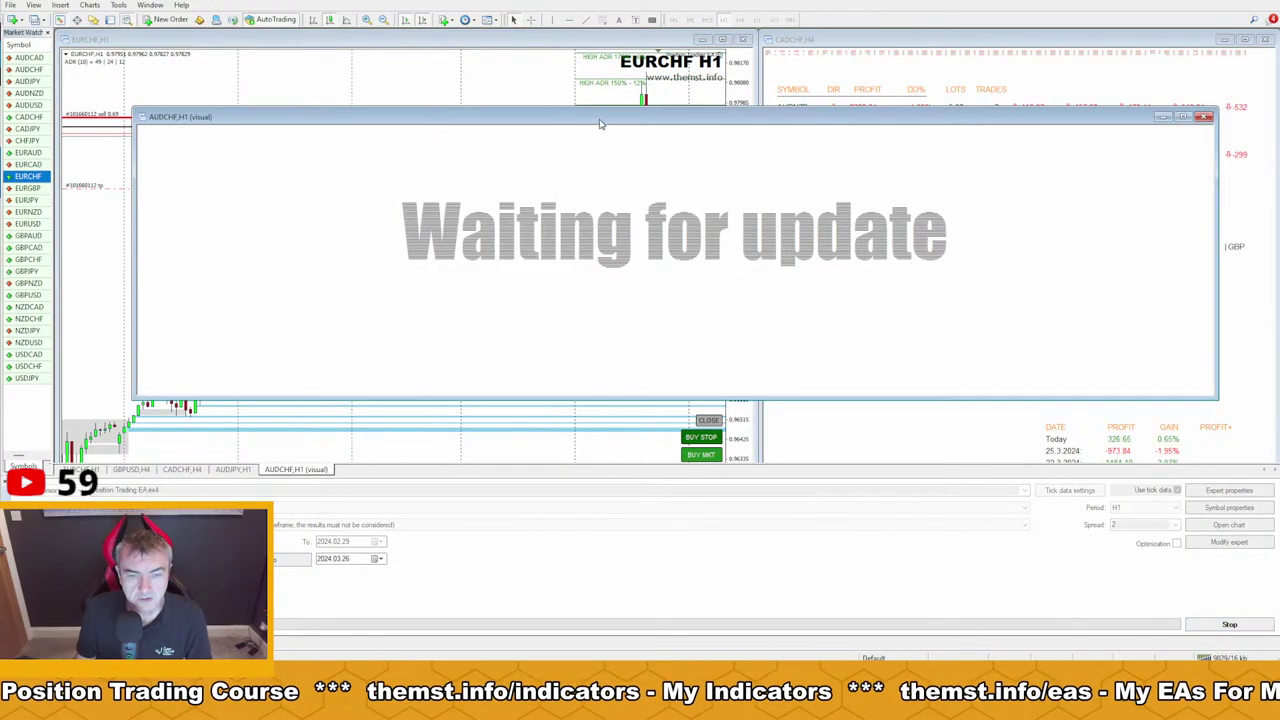
double_click(601, 118)
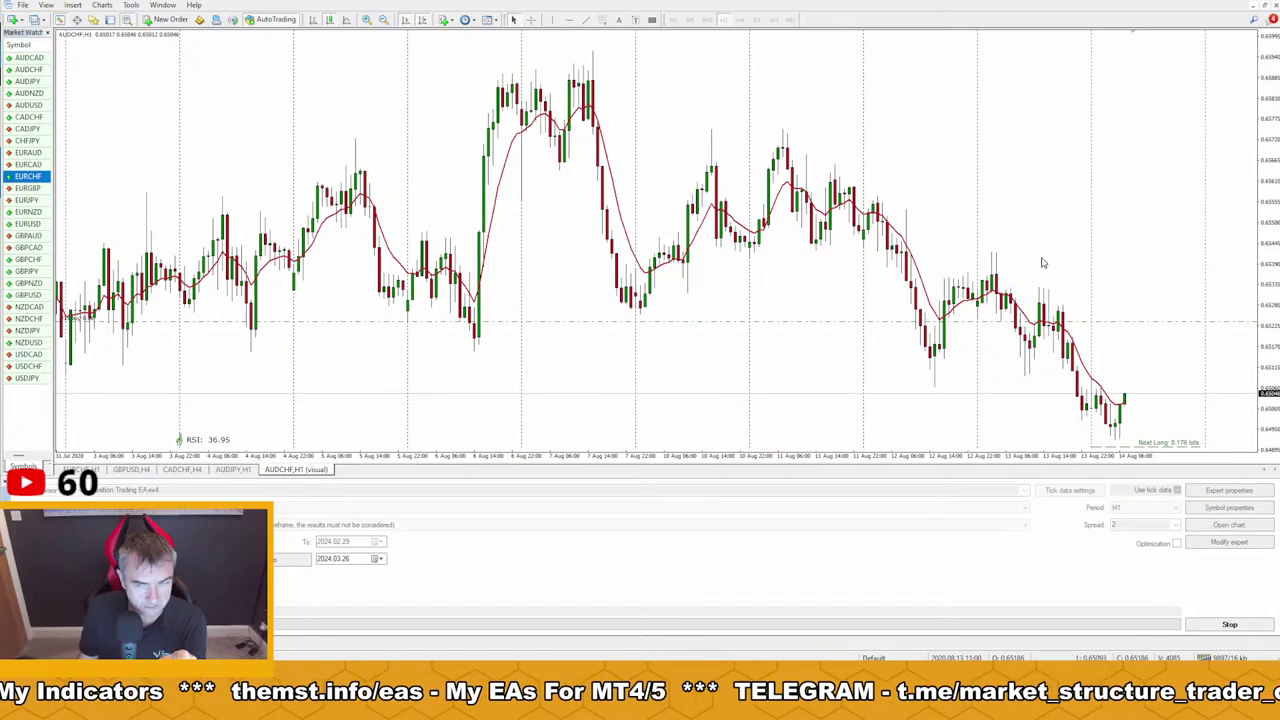
click(382, 20)
click(382, 20)
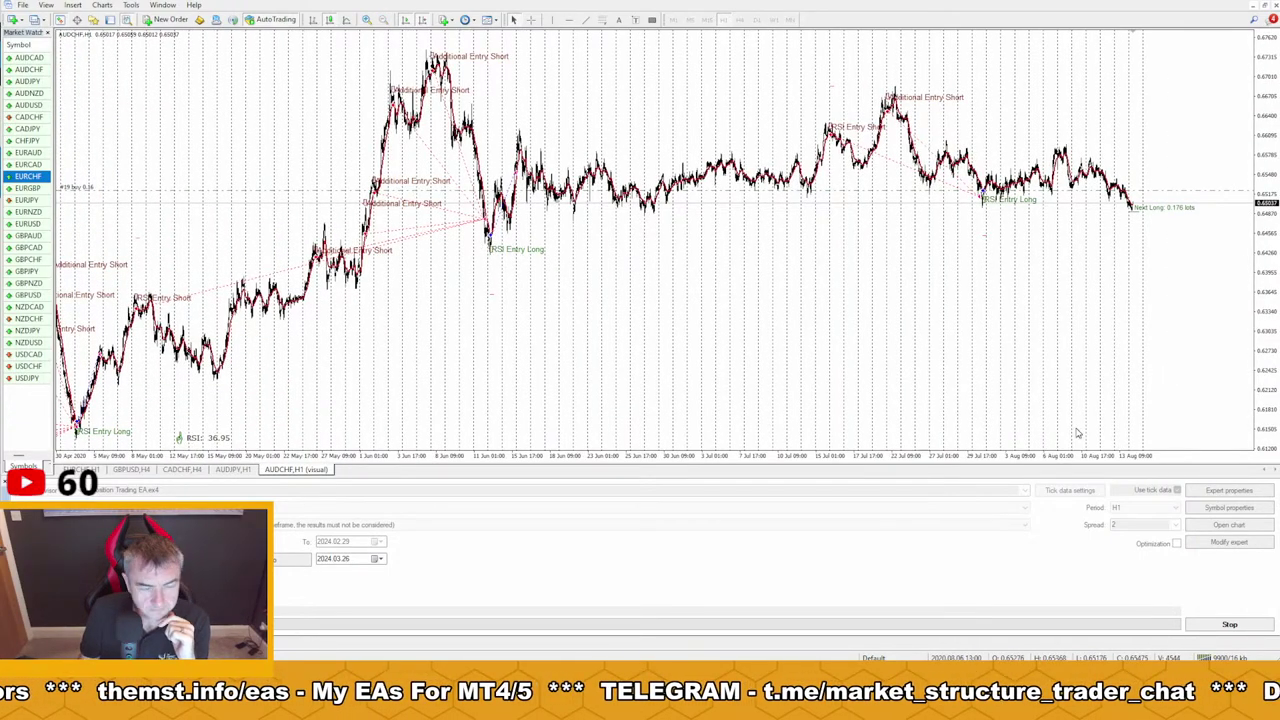
Stop the backtest and set Allow multi direction trading (hedging) to true in the EA inputs
click(1230, 624)
click(1228, 490)
scroll(555, 497, down, 5)
click(545, 443)
click(545, 443)
click(550, 467)
click(564, 480)
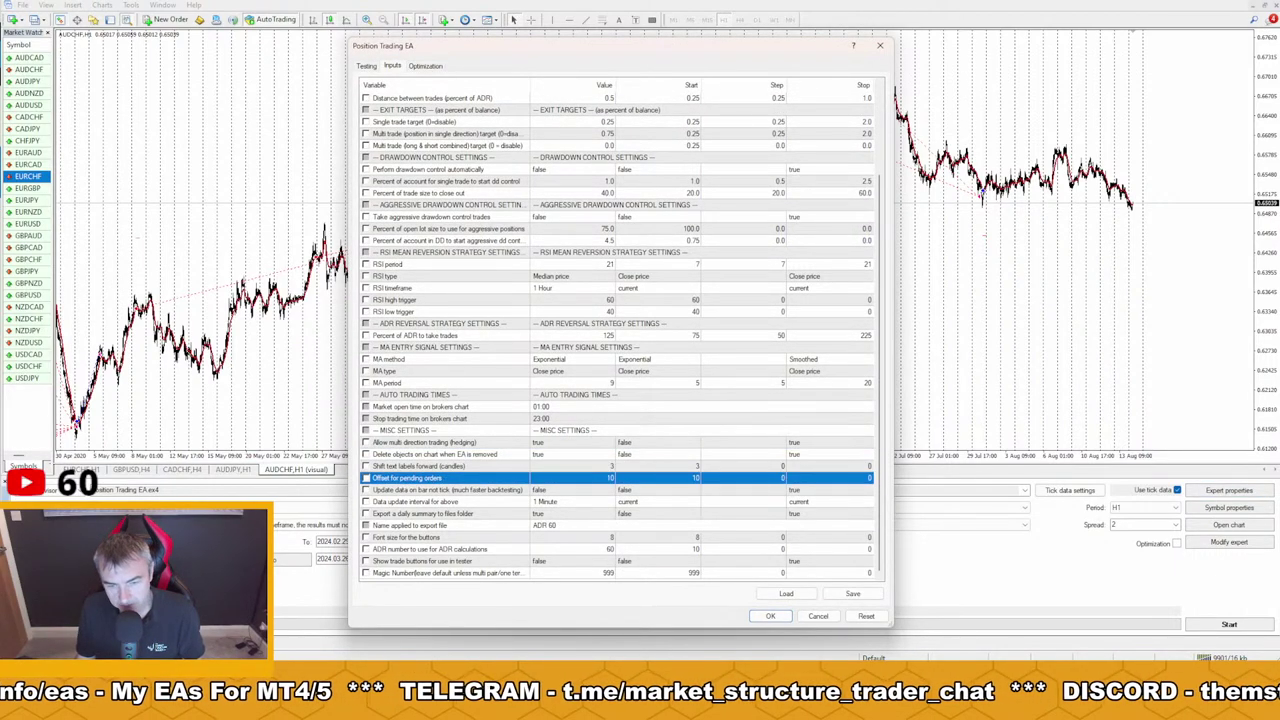
click(772, 615)
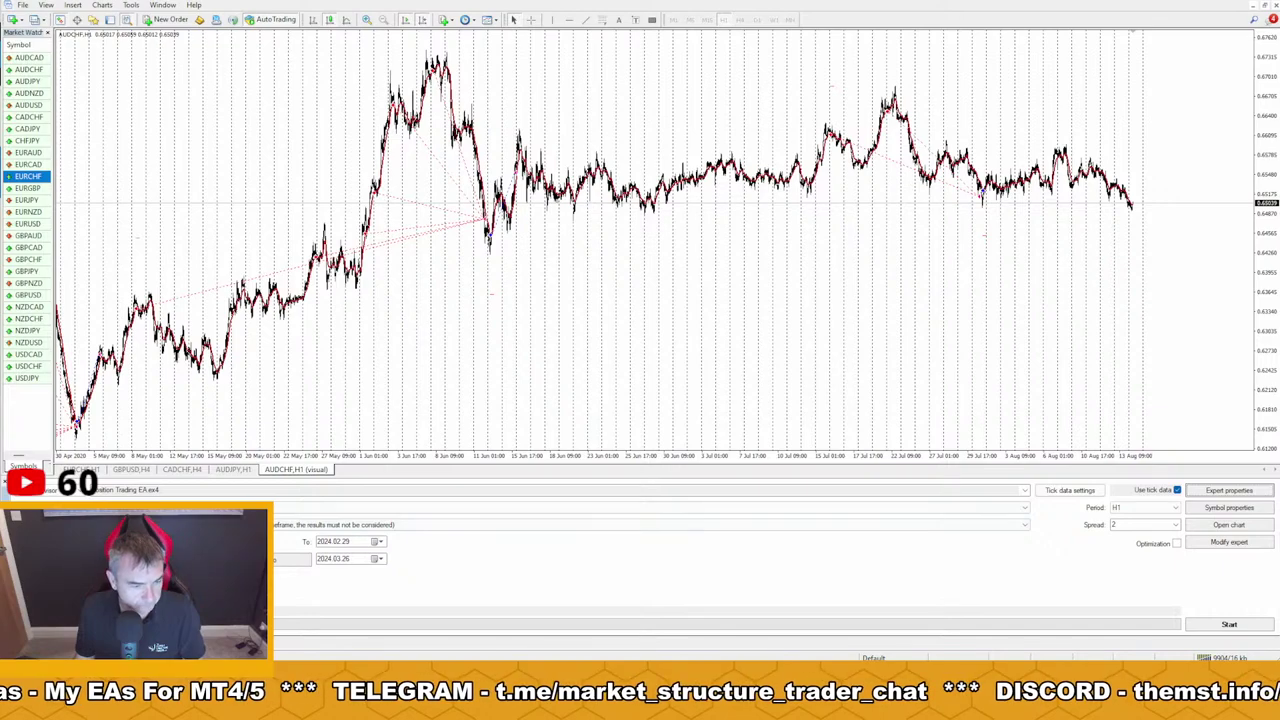
Restart the AUDCHF H1 visual backtest and close the previous test's chart
click(1219, 624)
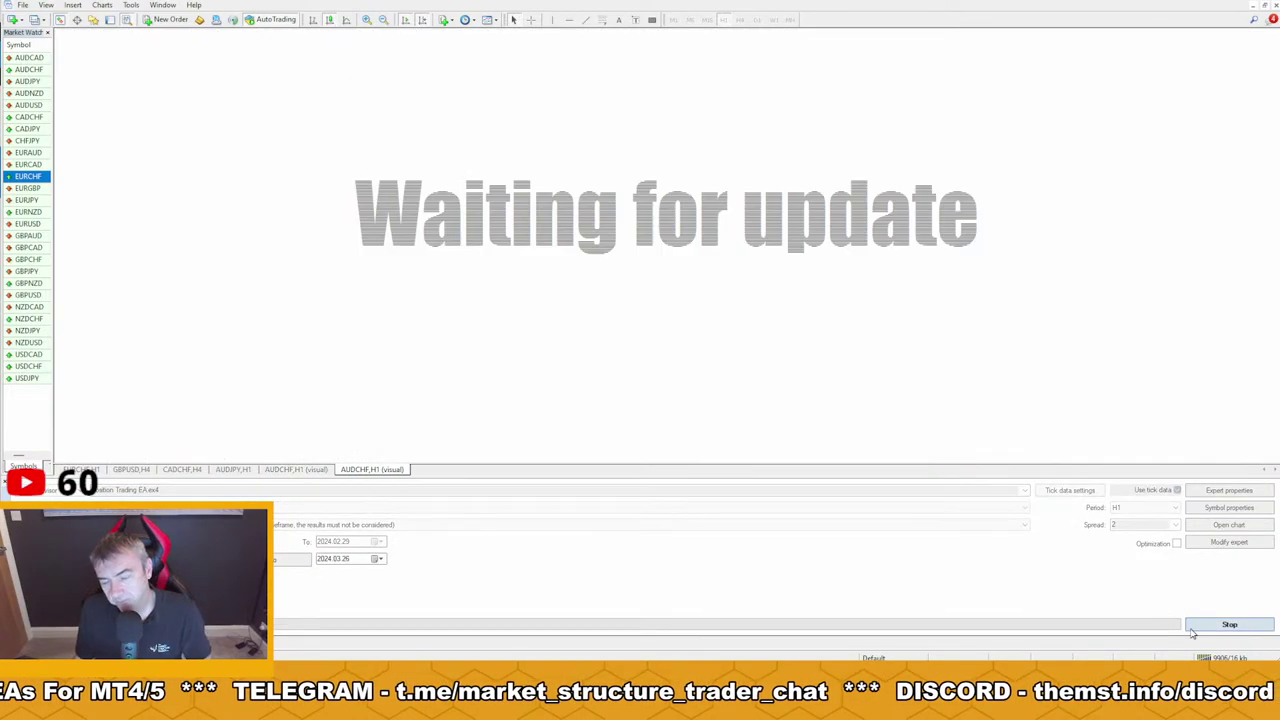
right_click(297, 470)
click(322, 480)
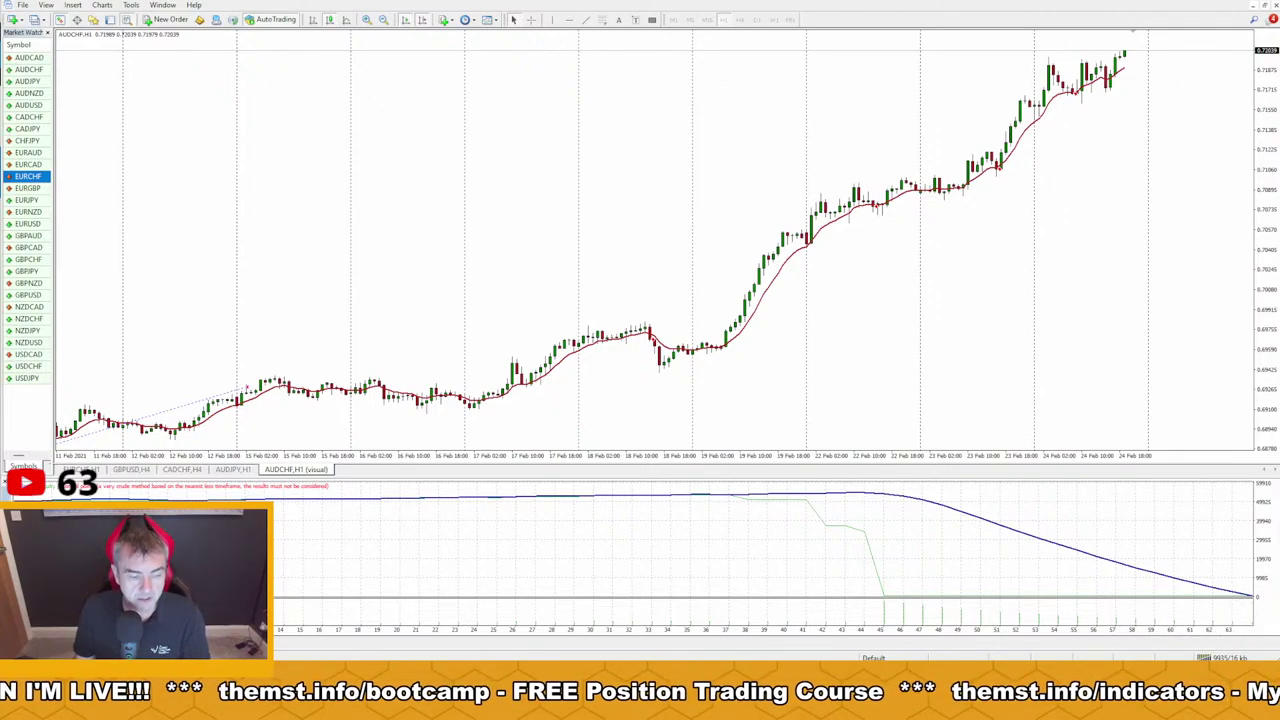
Enable automatic drawdown control in the EA inputs and set the percent of account for a single trade to start it to 2
click(25, 646)
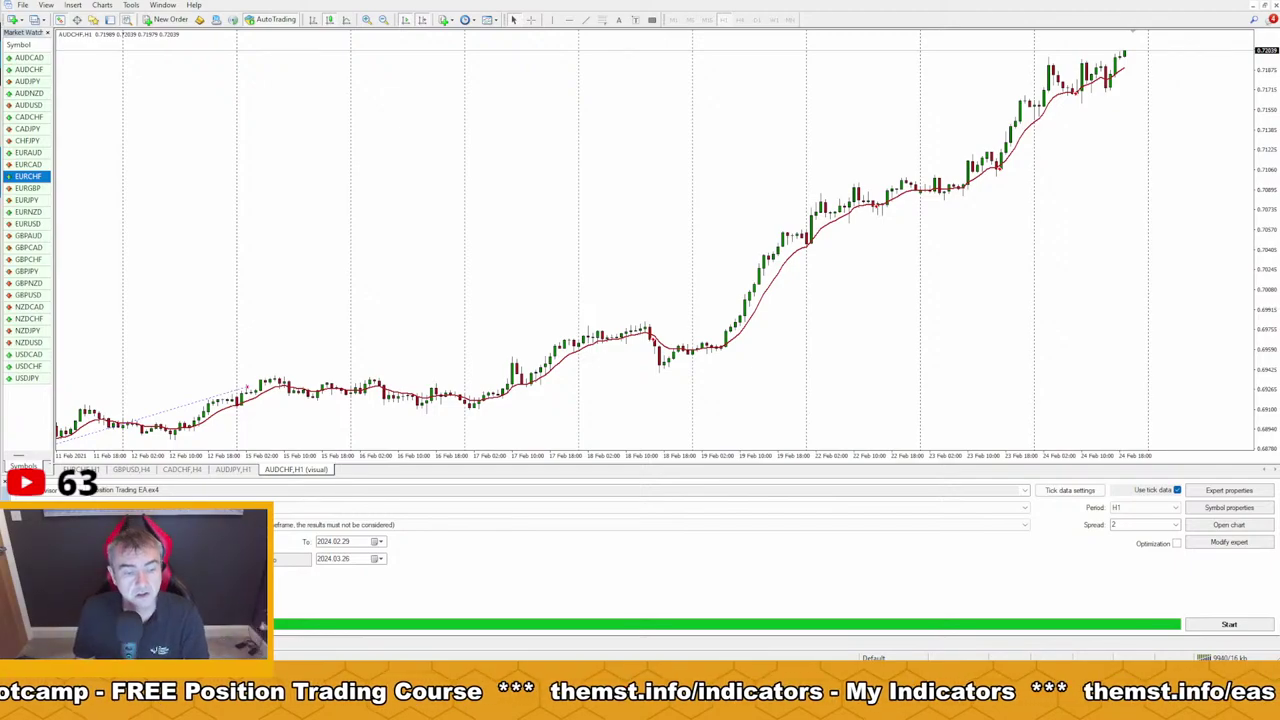
click(1228, 490)
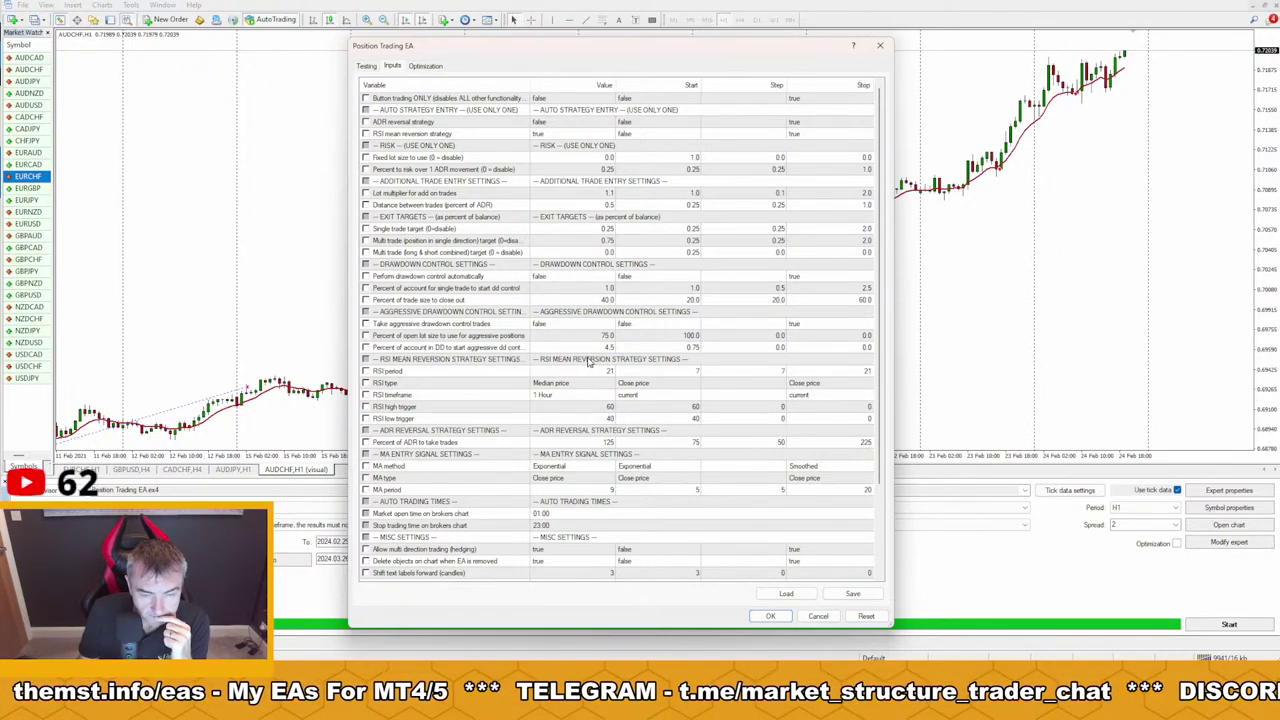
double_click(590, 277)
click(577, 298)
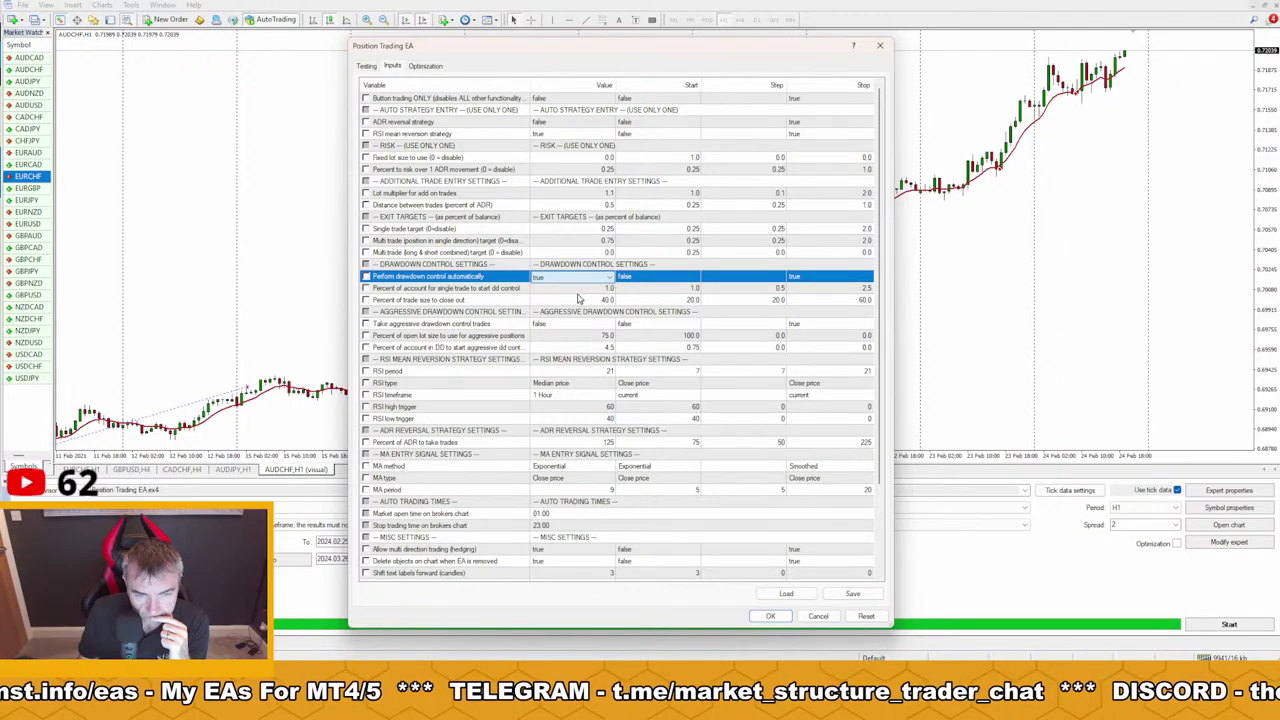
double_click(601, 288)
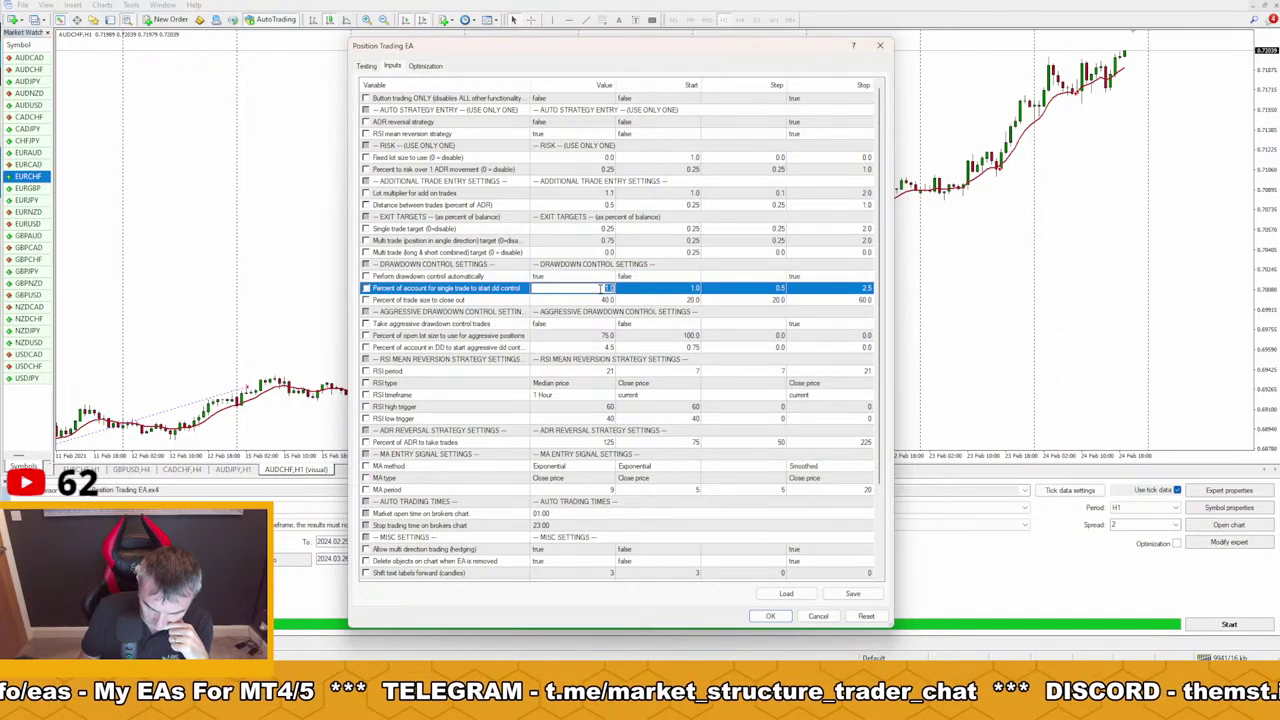
text(2)
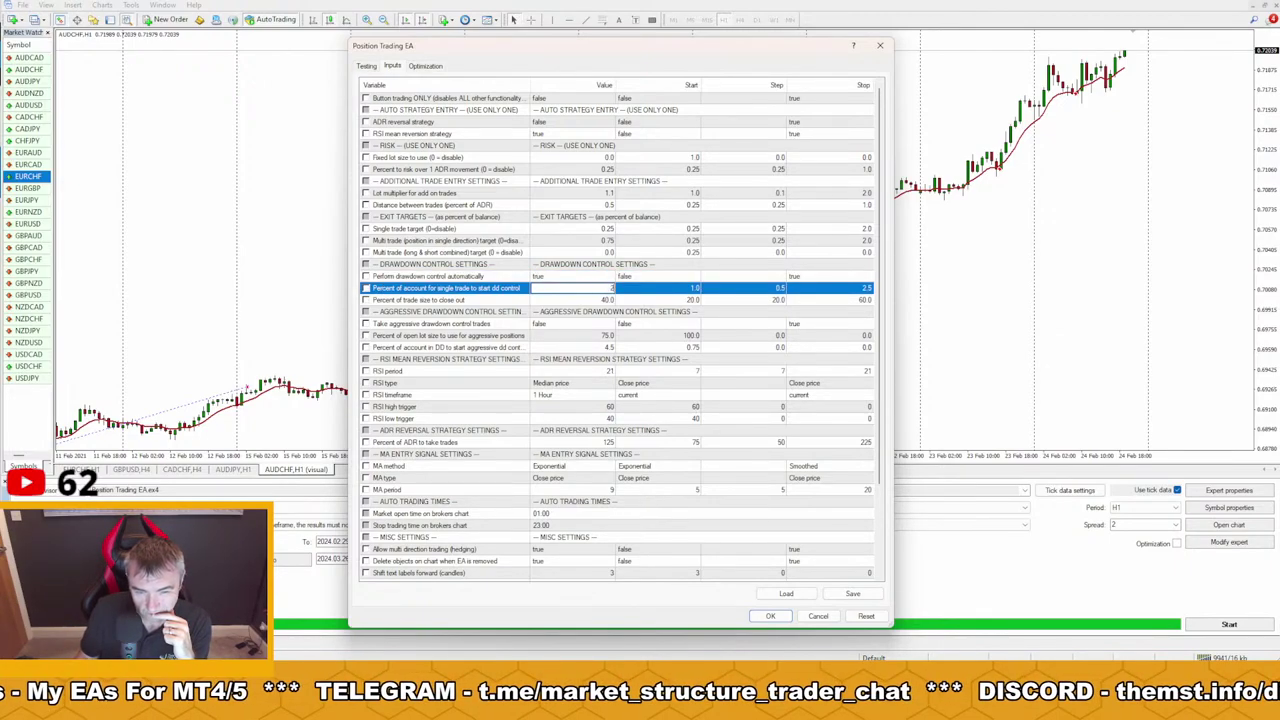
key(Return)
click(772, 616)
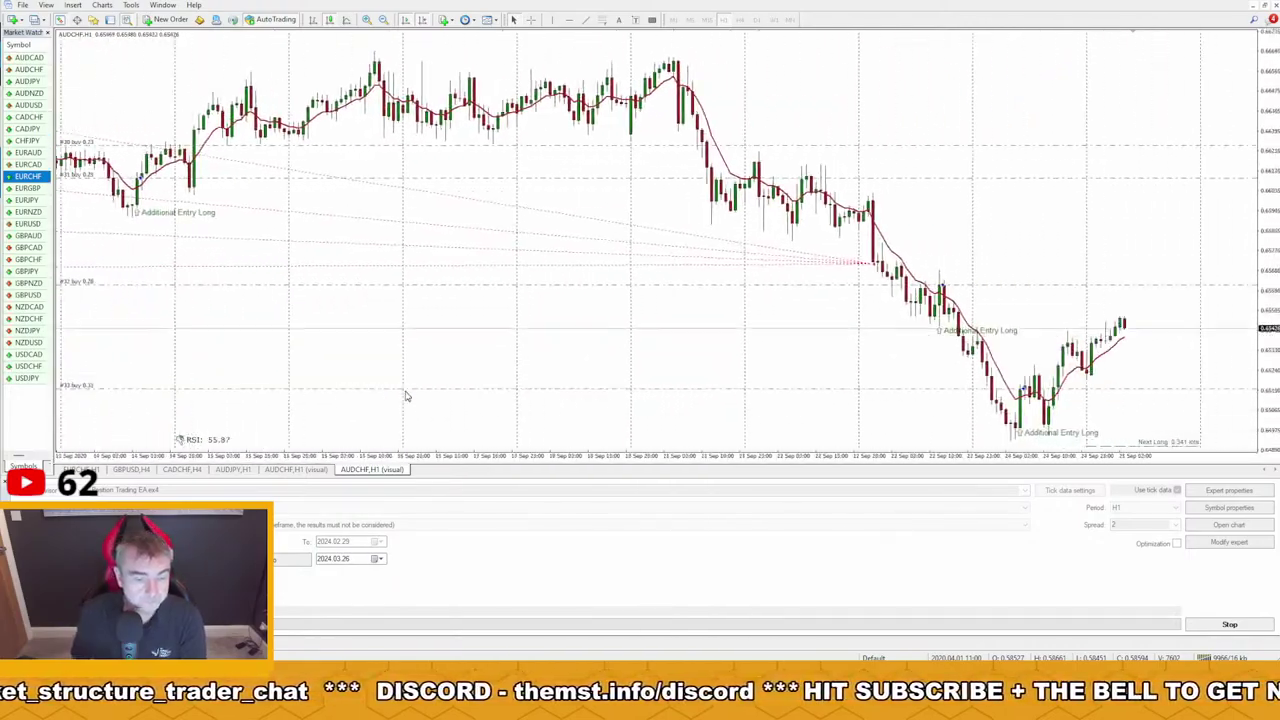
Check the trade summary on the CADCHF H4 chart with the tester hidden, and return to the running AUDCHF backtest with its balance graph
click(186, 471)
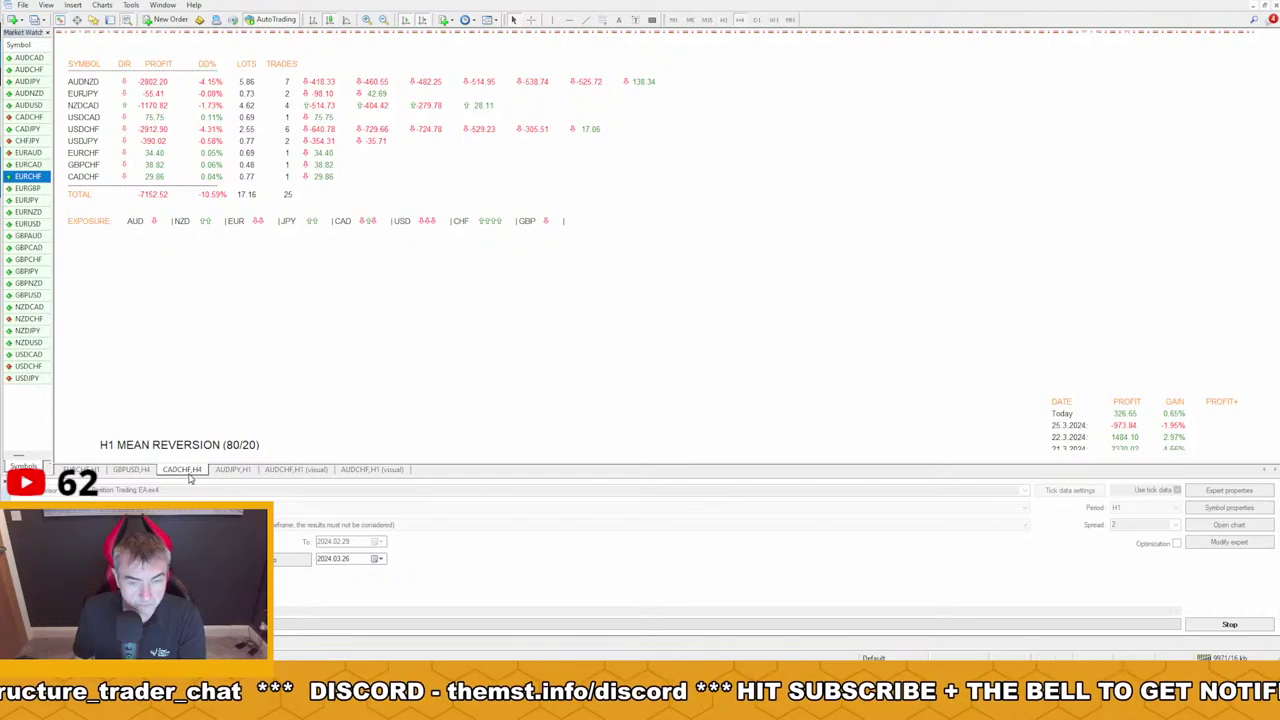
key(ctrl+r)
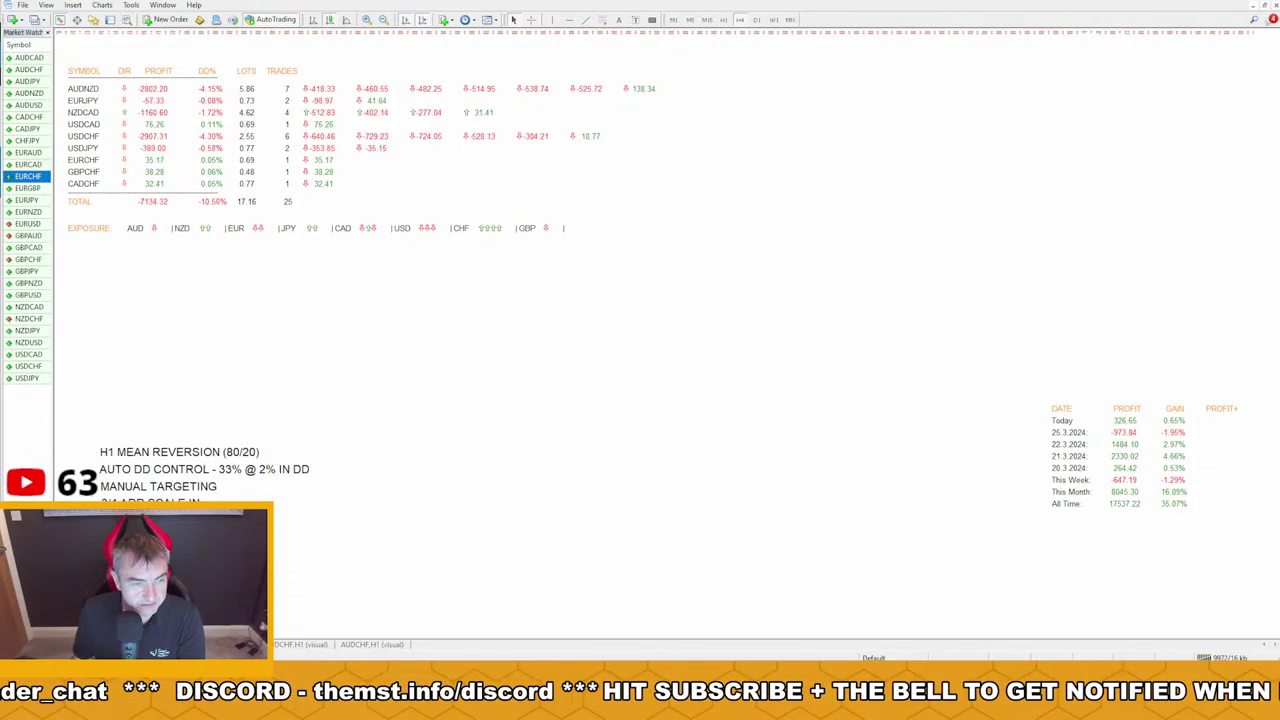
click(313, 645)
click(357, 646)
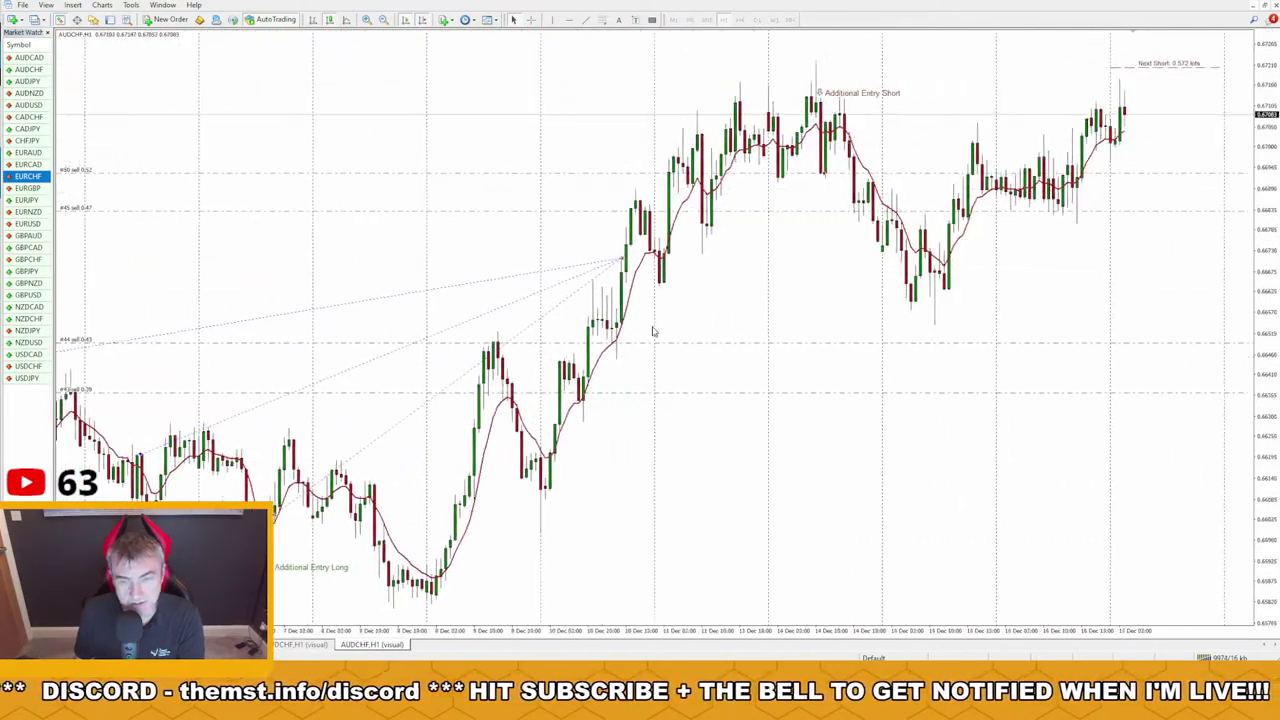
click(128, 21)
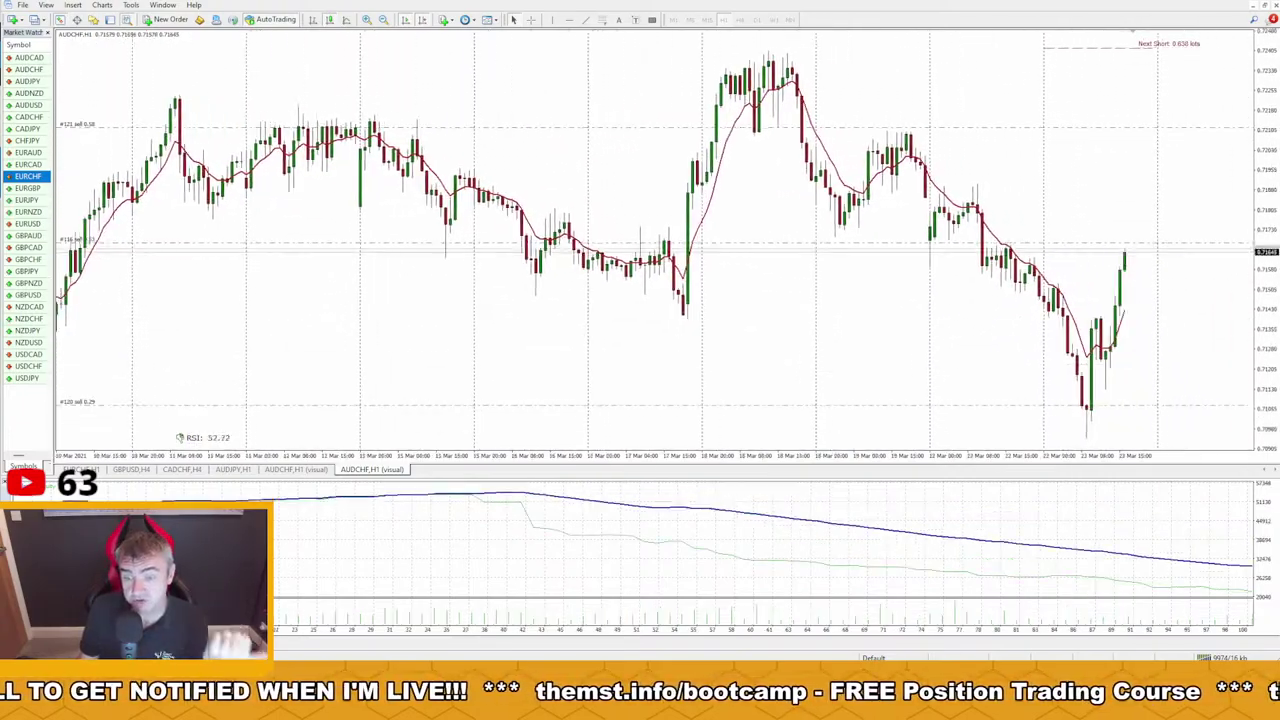
On the backtest balance graph, trace the decline, circle its end and peak, and mark both ends with vertical lines
mouse_move(515, 487)
mouse_down()
mouse_move(1238, 579)
mouse_move(1222, 558)
mouse_up()
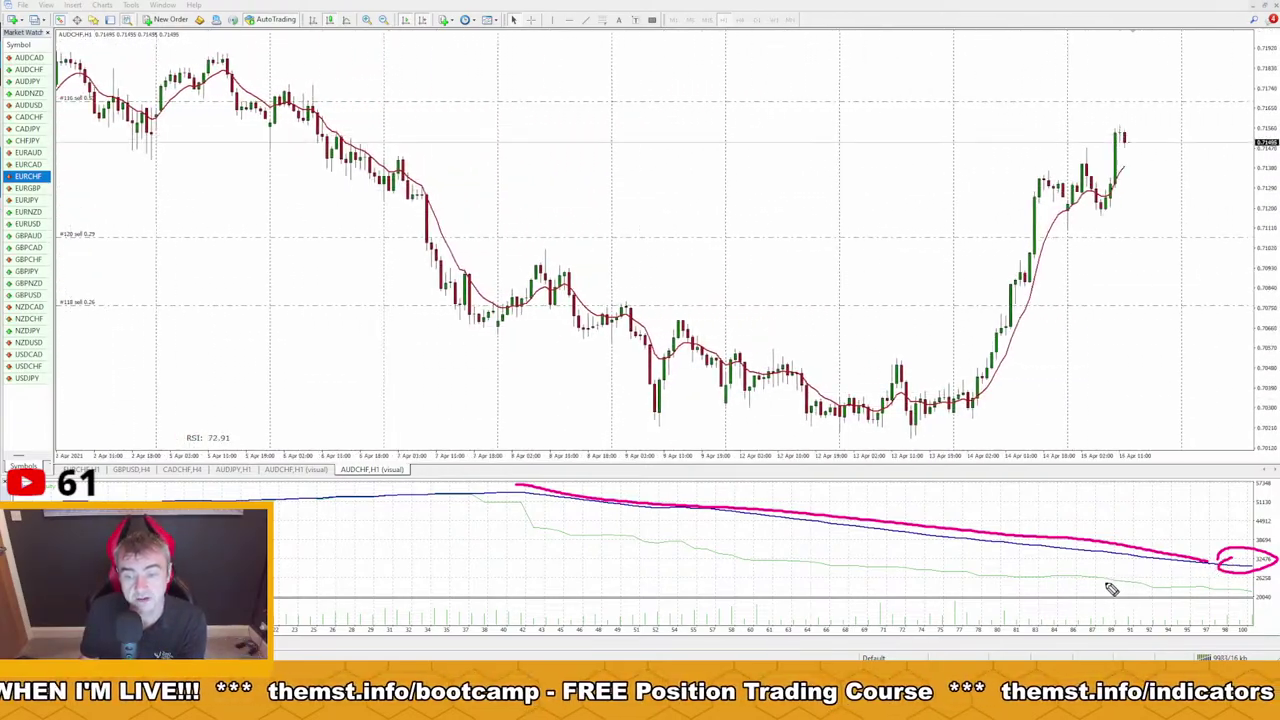
drag(515, 425, 541, 573)
drag(1257, 426, 1268, 628)
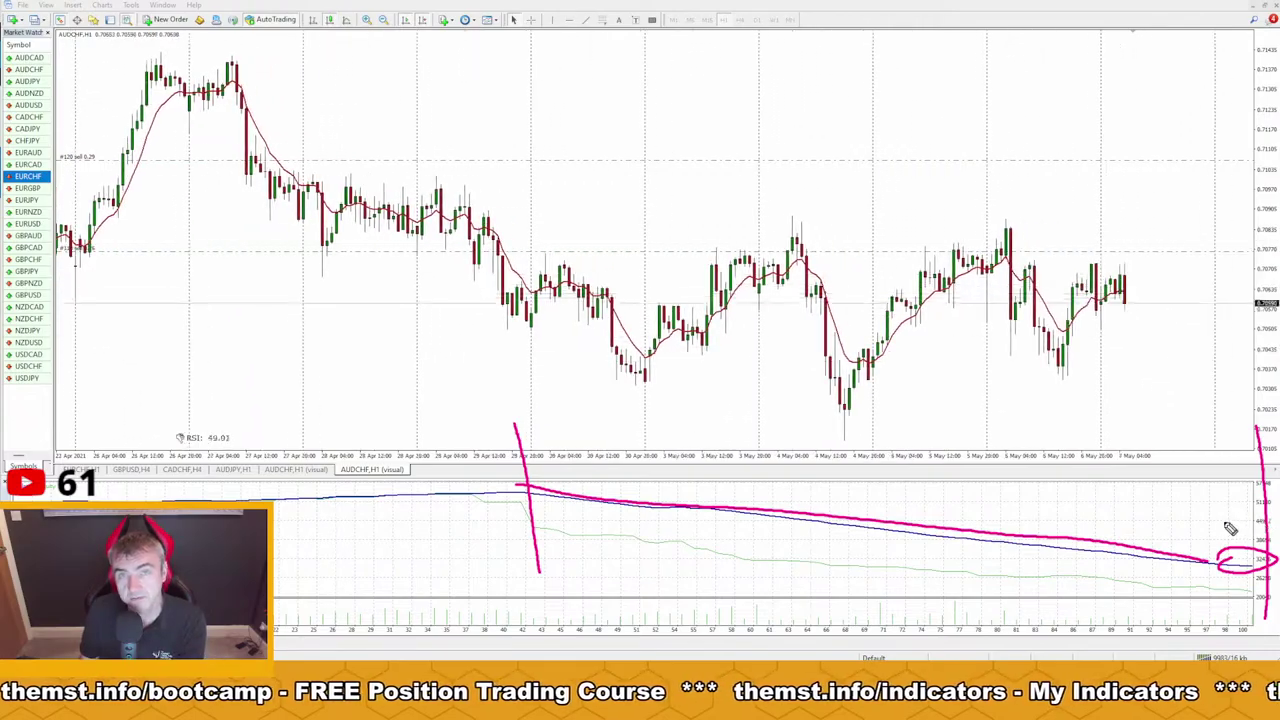
drag(536, 460, 534, 471)
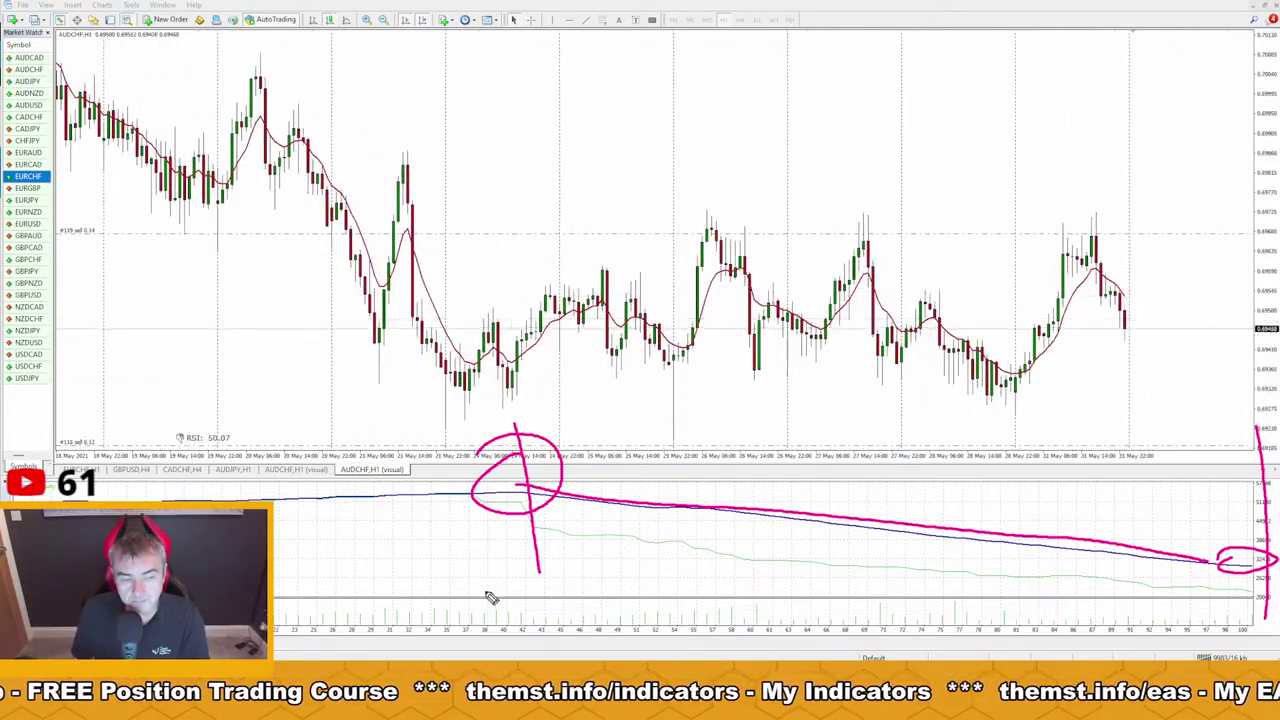
drag(518, 525, 560, 462)
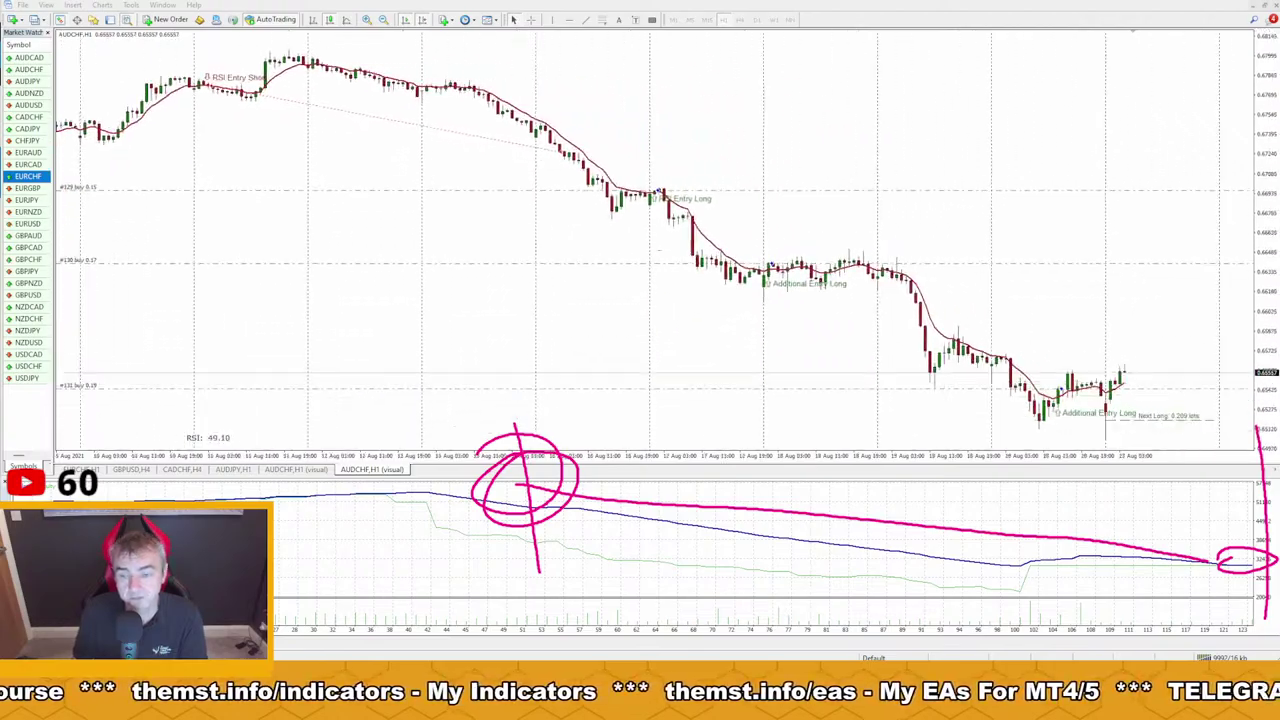
Clear the graph drawings, stop the AUDCHF backtest, and close its visual charts and the tester to show the live charts
key(Escape)
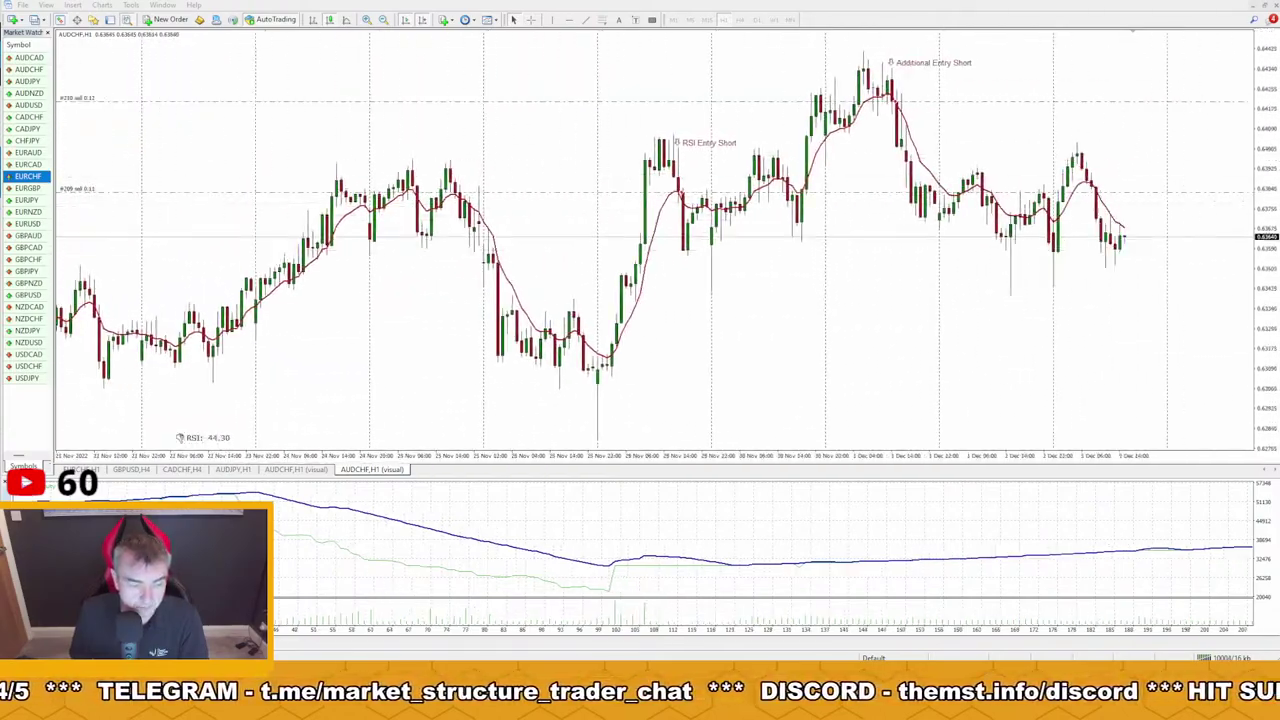
click(30, 650)
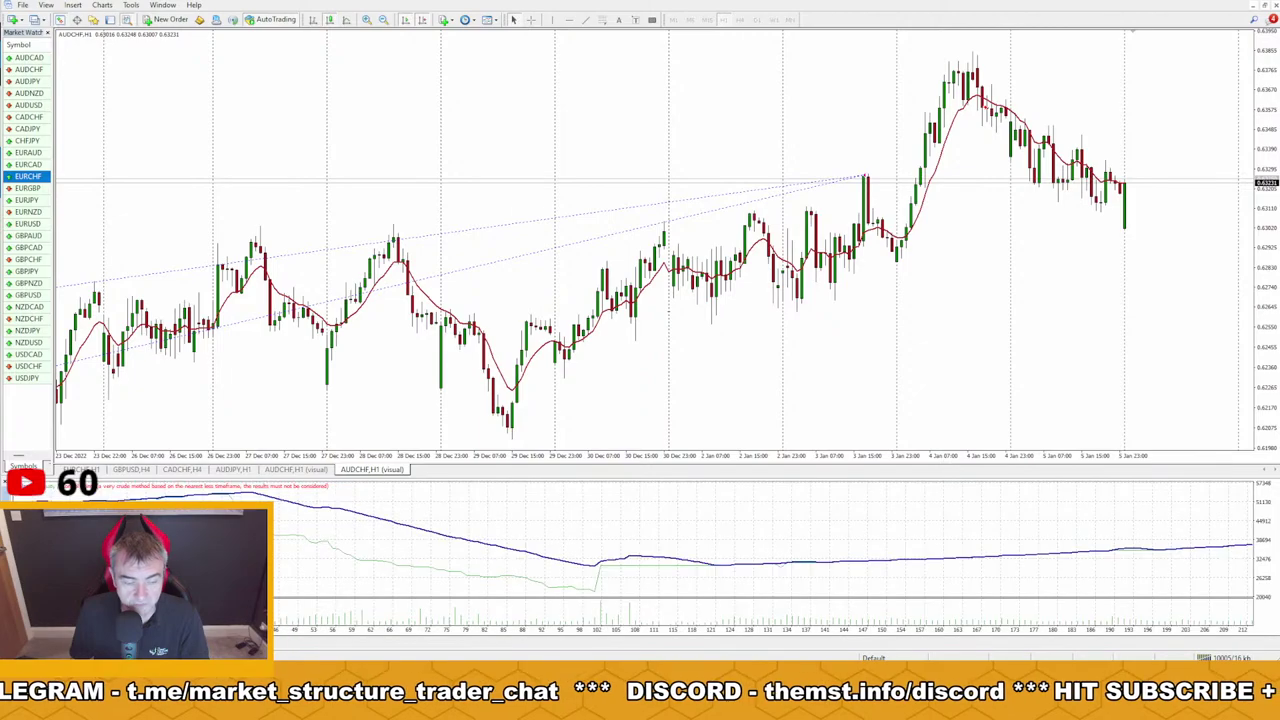
click(30, 650)
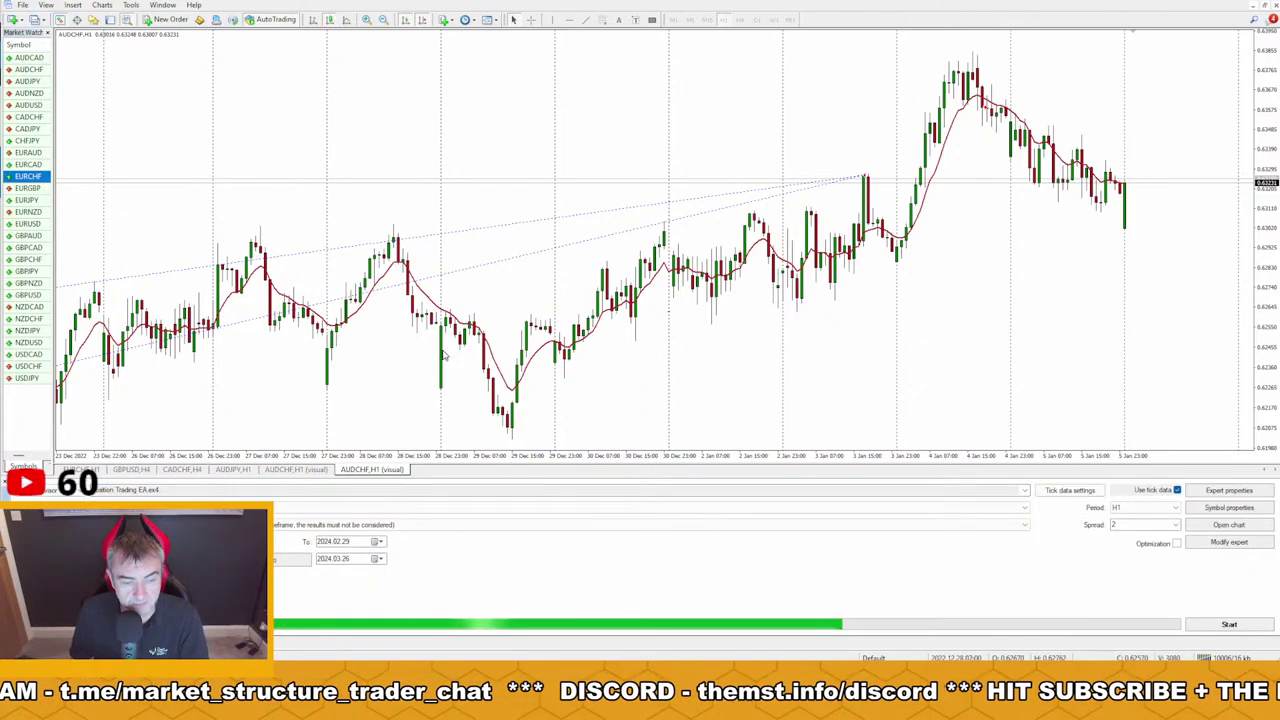
click(1265, 6)
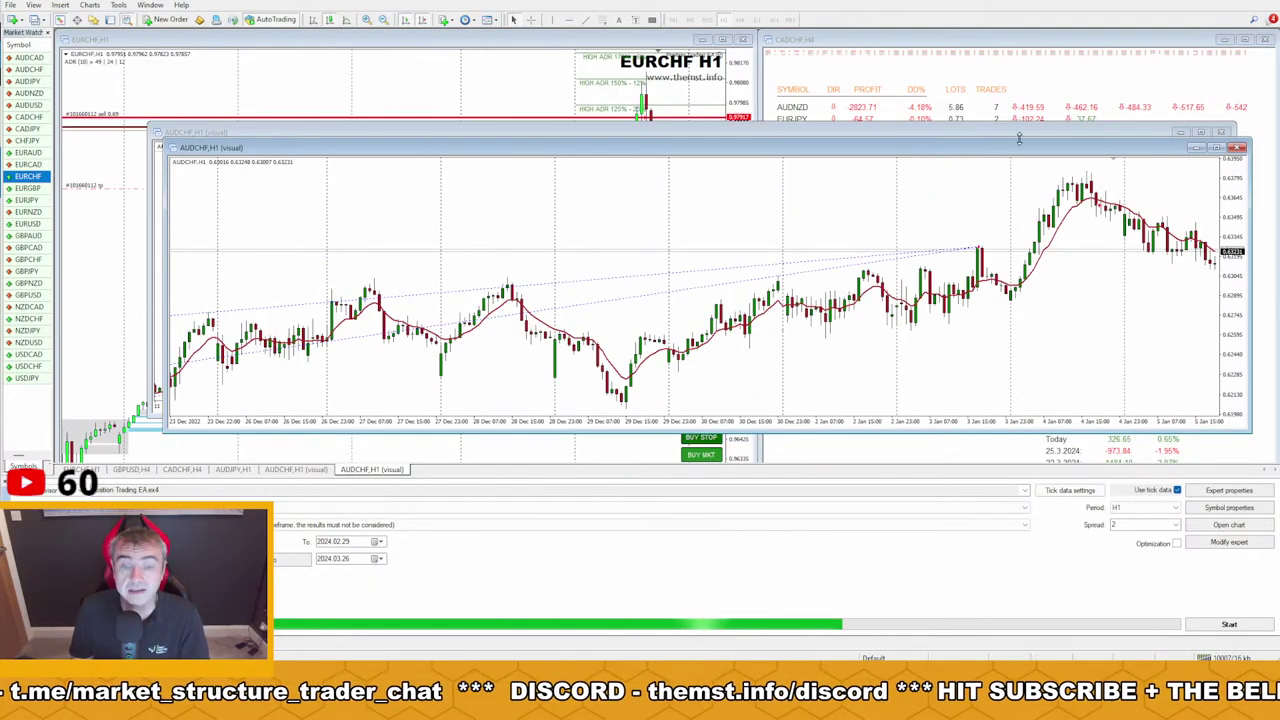
click(1226, 133)
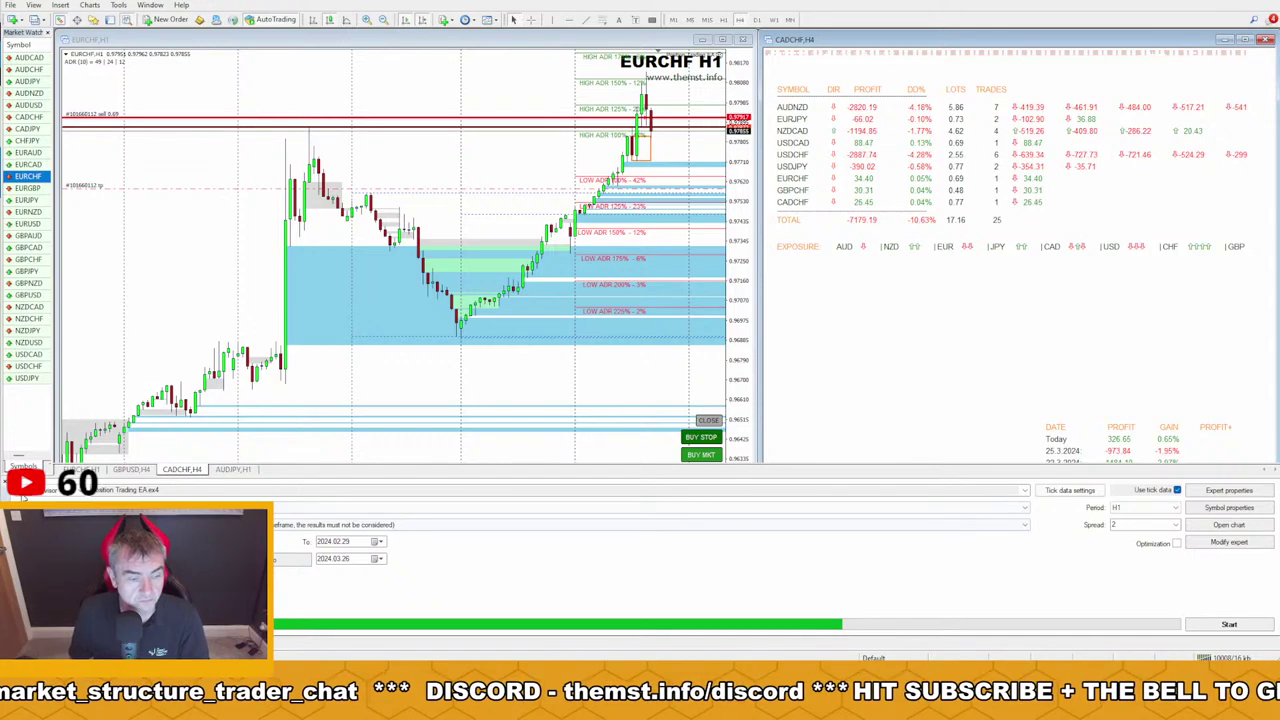
key(ctrl+r)
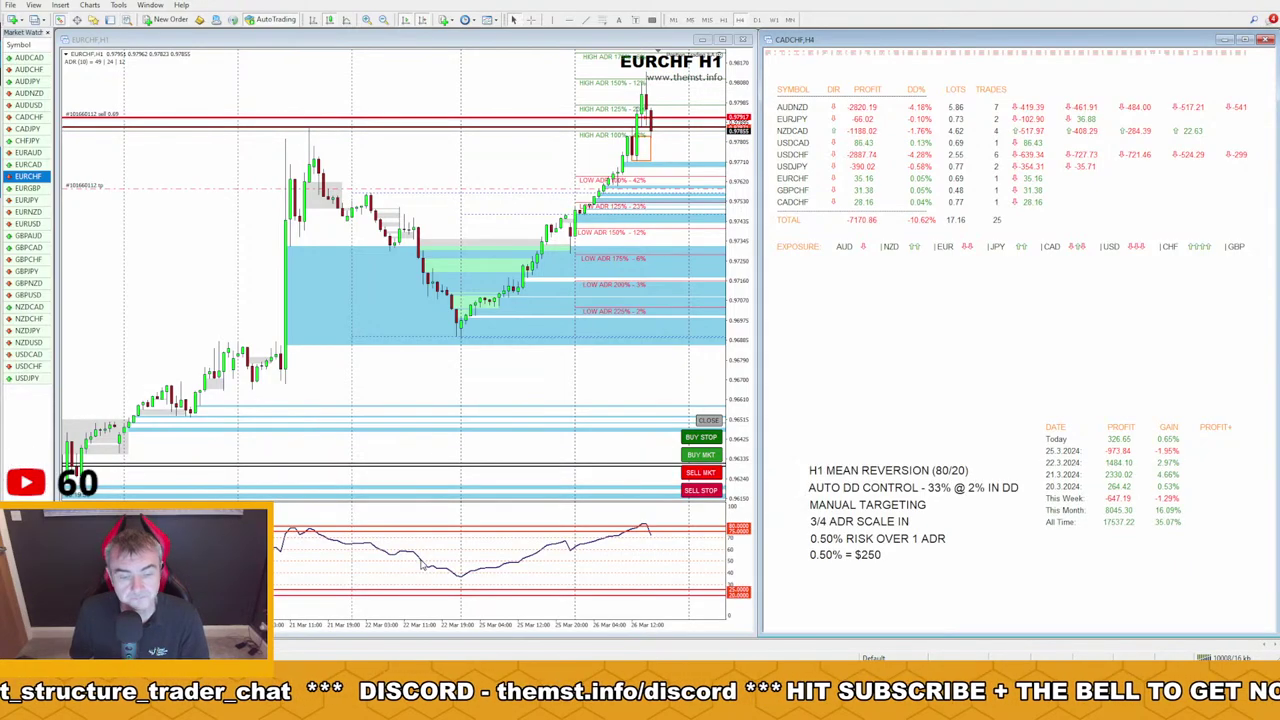
Check the ADR table, and on the CADCHF H4 trade summary box the CHF trades and circle the daily profit figures
key(ctrl+F6)
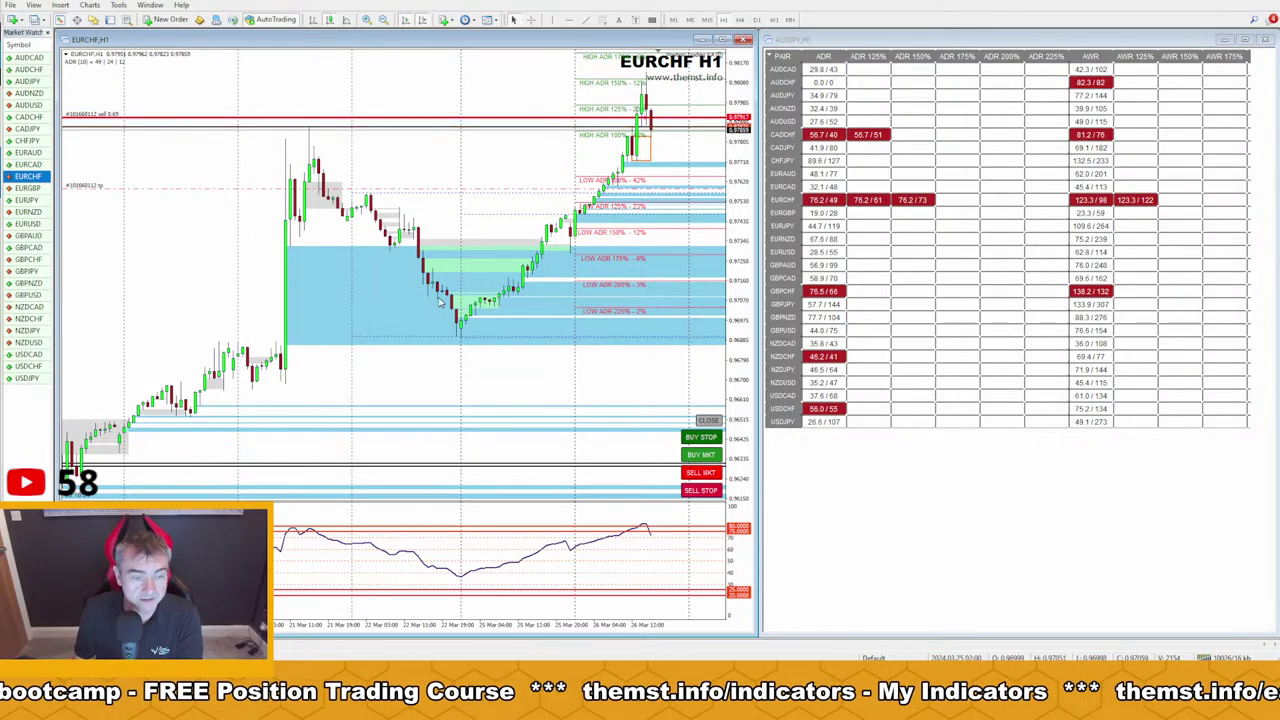
key(ctrl+F6)
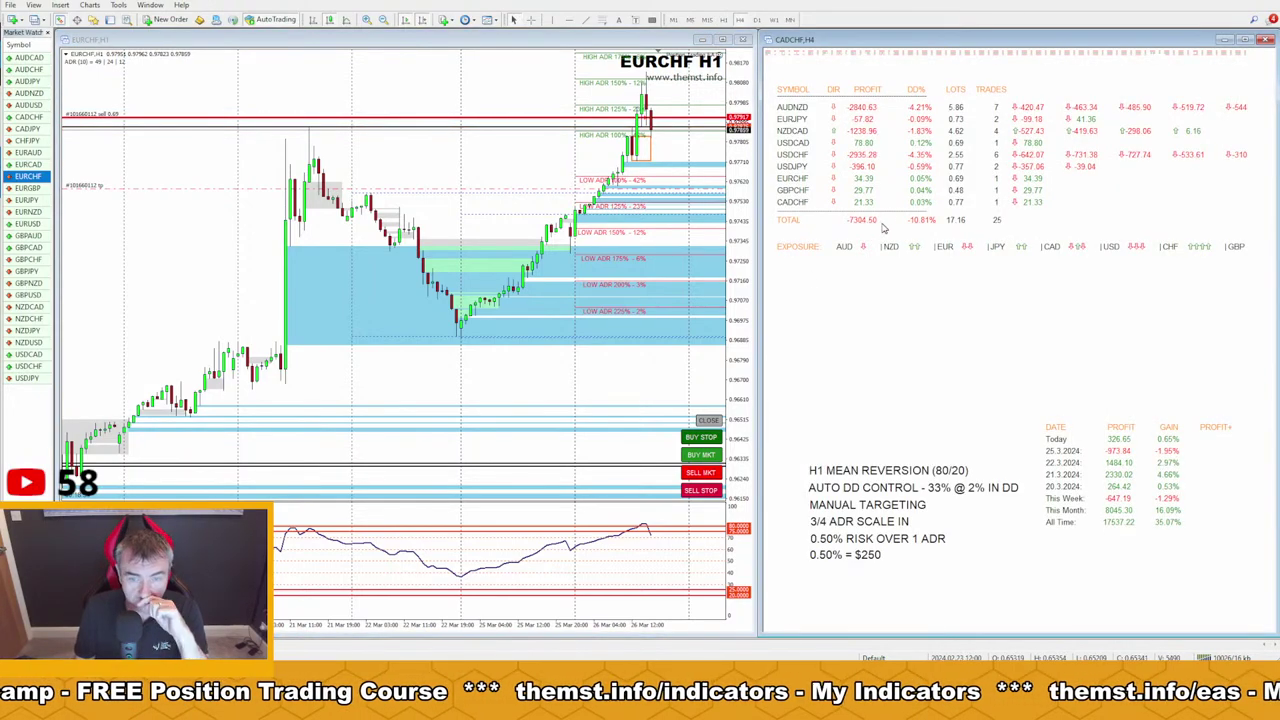
mouse_move(777, 167)
mouse_down()
mouse_move(880, 172)
mouse_move(1077, 226)
mouse_move(760, 176)
mouse_move(800, 178)
mouse_up()
mouse_move(996, 233)
mouse_down()
mouse_move(996, 327)
mouse_move(1022, 306)
mouse_up()
mouse_move(1056, 214)
mouse_down()
mouse_move(1122, 380)
mouse_move(1198, 226)
mouse_up()
mouse_move(1165, 376)
mouse_down()
mouse_move(1242, 416)
mouse_move(1160, 376)
mouse_up()
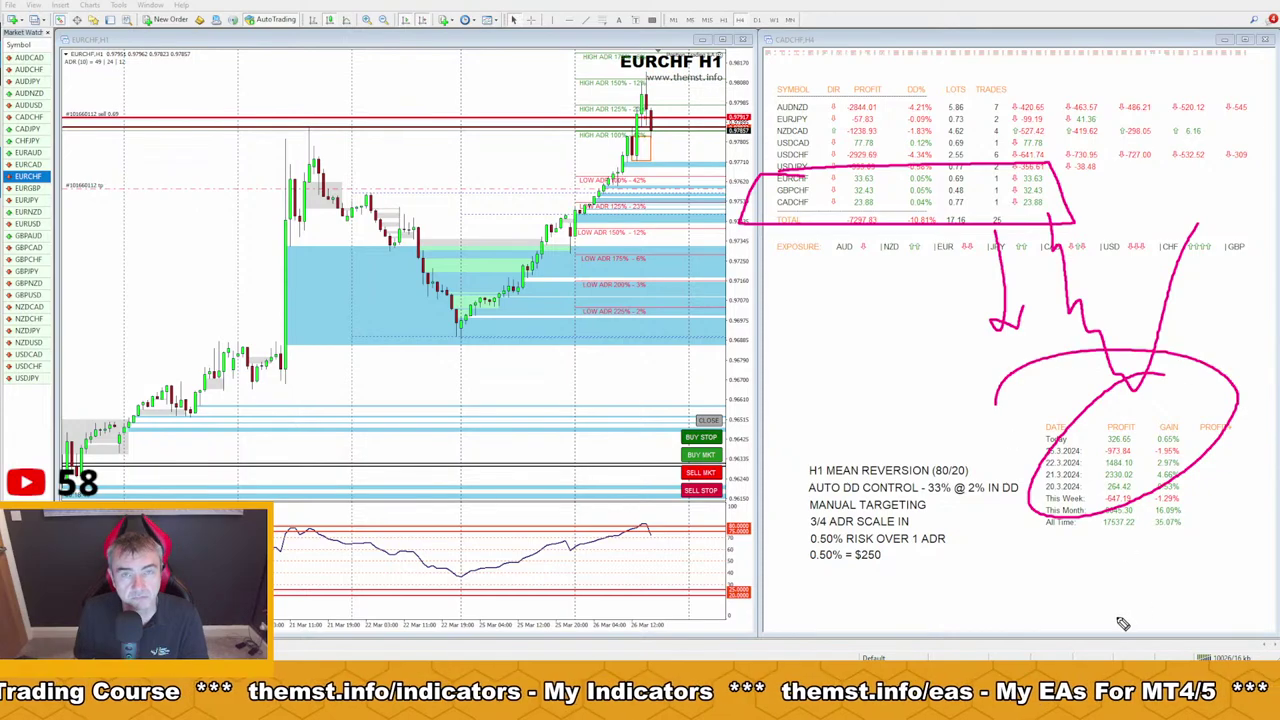
Mark the trade counts, CHF profits and CHF exposure, sketch possible EURCHF H1 price paths, and clear the drawings
mouse_move(932, 182)
mouse_down()
mouse_move(946, 242)
mouse_move(1012, 146)
mouse_up()
mouse_move(1190, 98)
mouse_down()
mouse_move(1033, 113)
mouse_move(1048, 95)
mouse_up()
mouse_move(875, 168)
mouse_down()
mouse_move(1020, 251)
mouse_move(790, 170)
mouse_up()
mouse_move(648, 132)
mouse_down()
mouse_move(658, 208)
mouse_move(672, 192)
mouse_up()
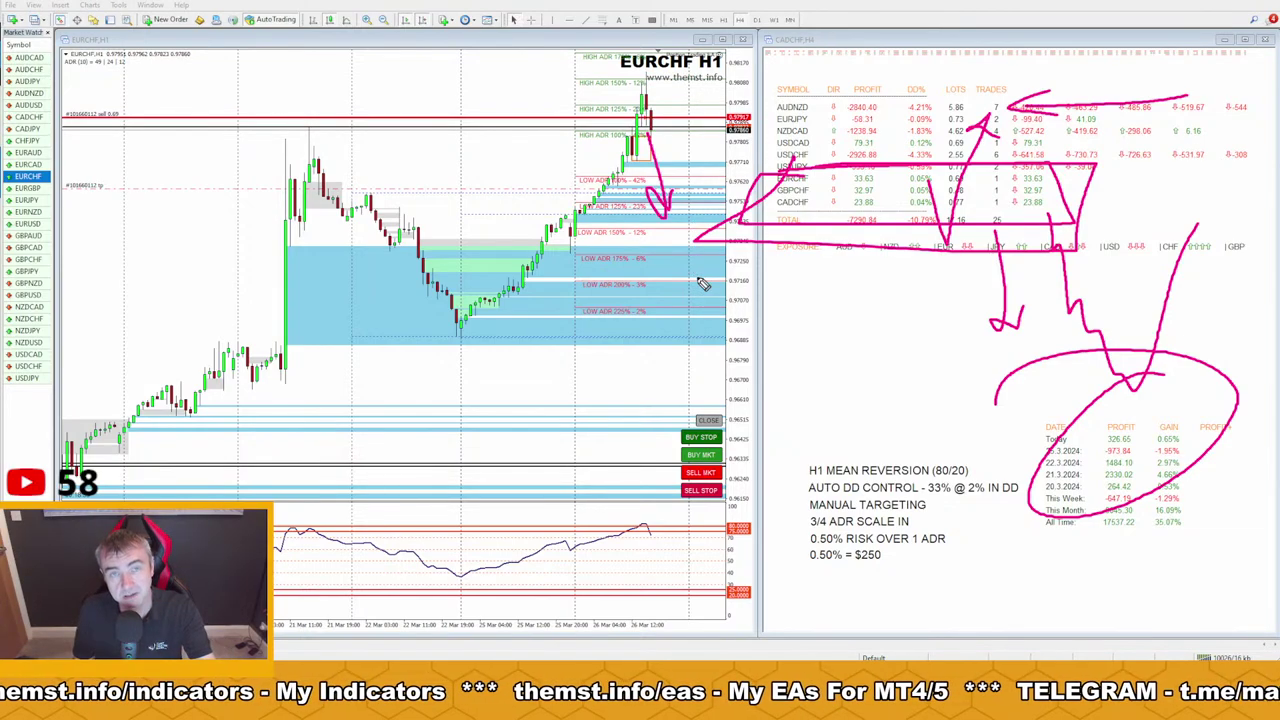
drag(820, 212, 822, 206)
mouse_move(640, 160)
mouse_down()
mouse_move(680, 45)
mouse_move(705, 118)
mouse_up()
mouse_move(1200, 232)
mouse_down()
mouse_move(1230, 220)
mouse_move(1160, 268)
mouse_up()
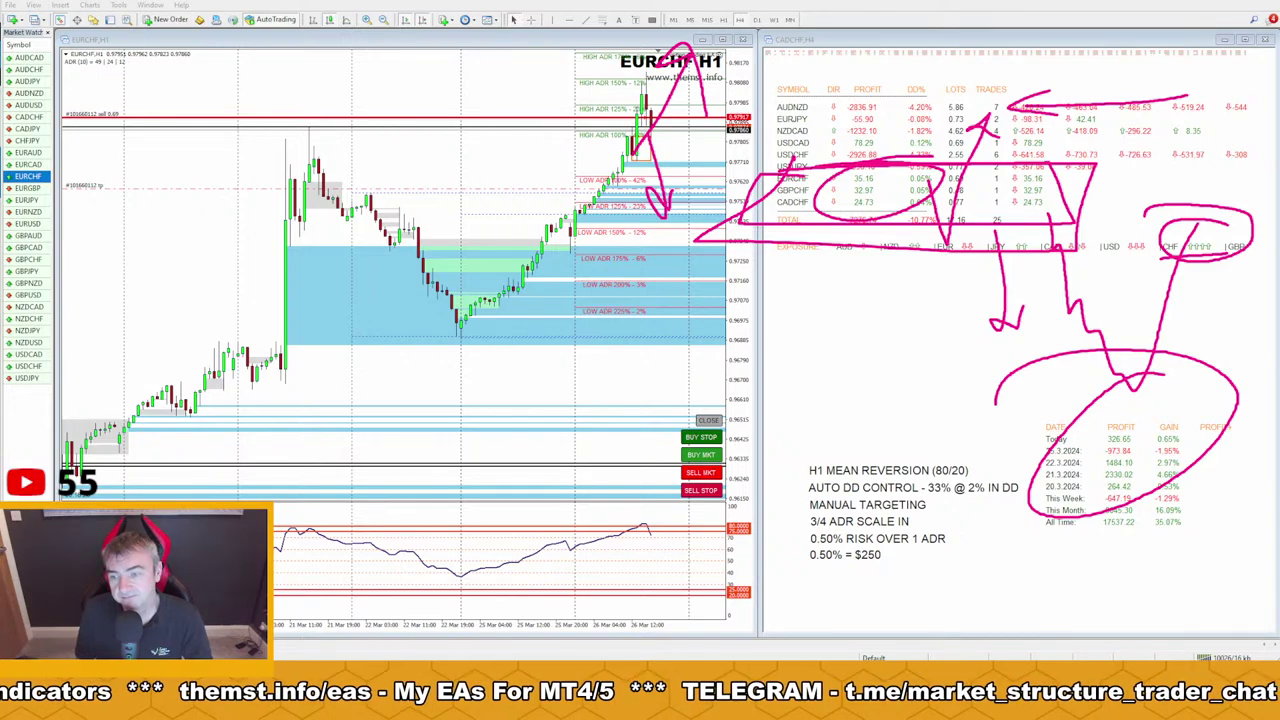
key(Escape)
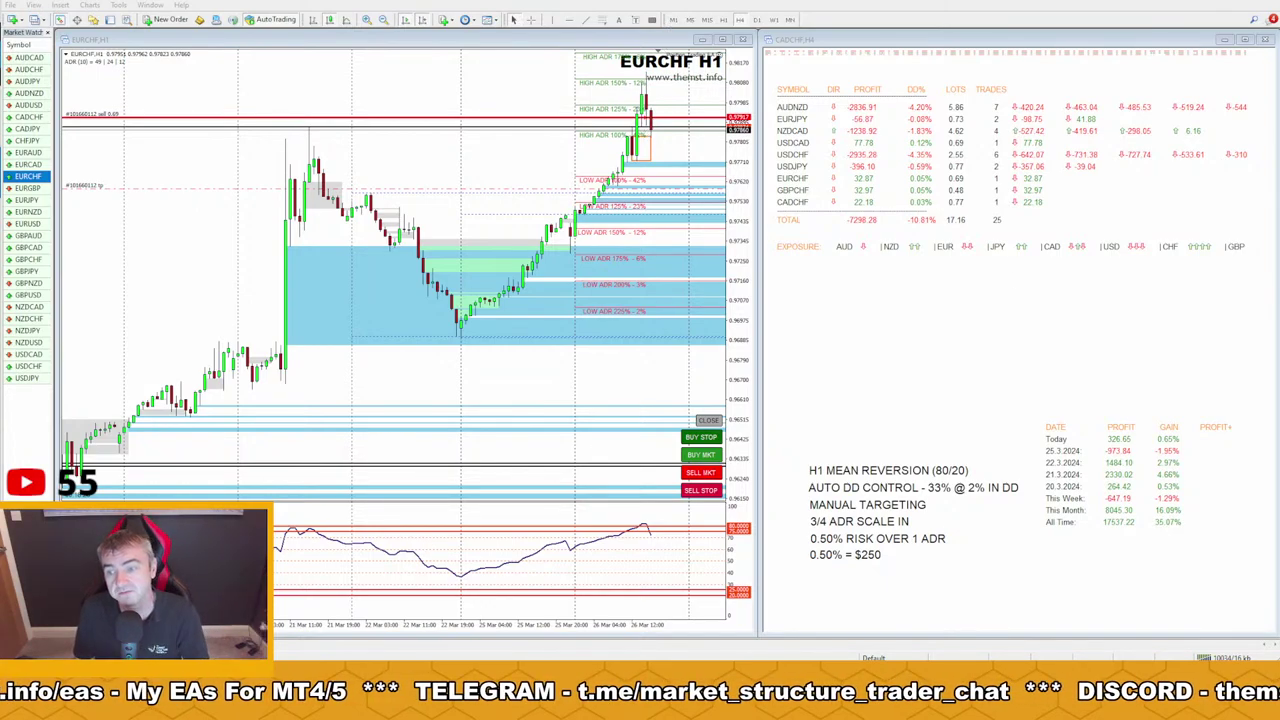
mouse_move(466, 324)
mouse_down()
mouse_move(614, 202)
mouse_move(648, 82)
mouse_move(685, 132)
mouse_move(714, 40)
mouse_up()
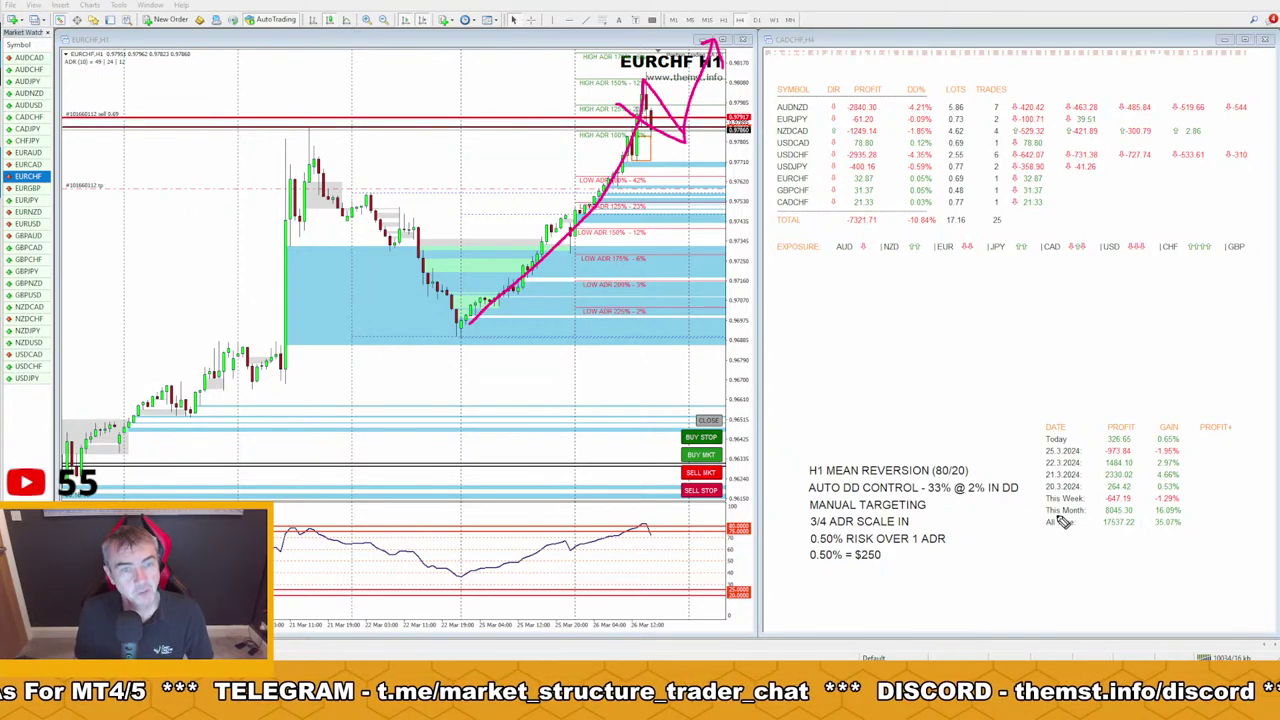
key(Escape)
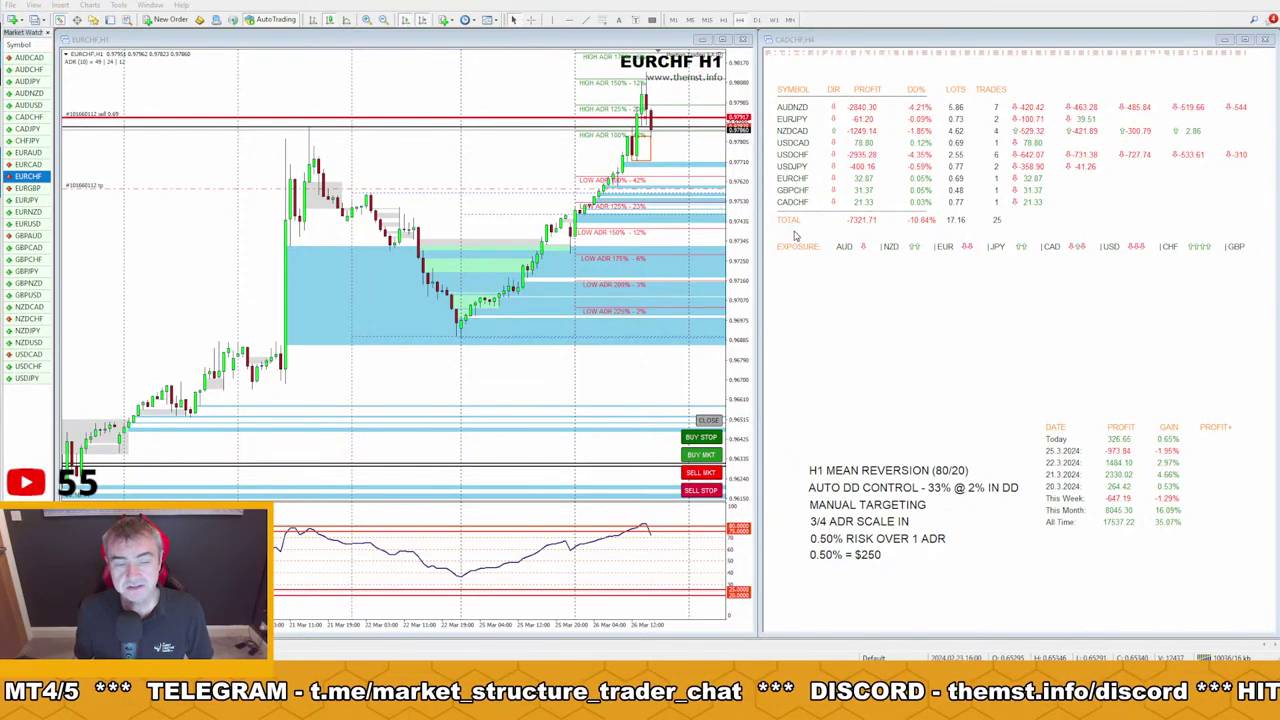
Maximize the EURCHF chart on the H4 timeframe and set its RSI period to 10
click(407, 75)
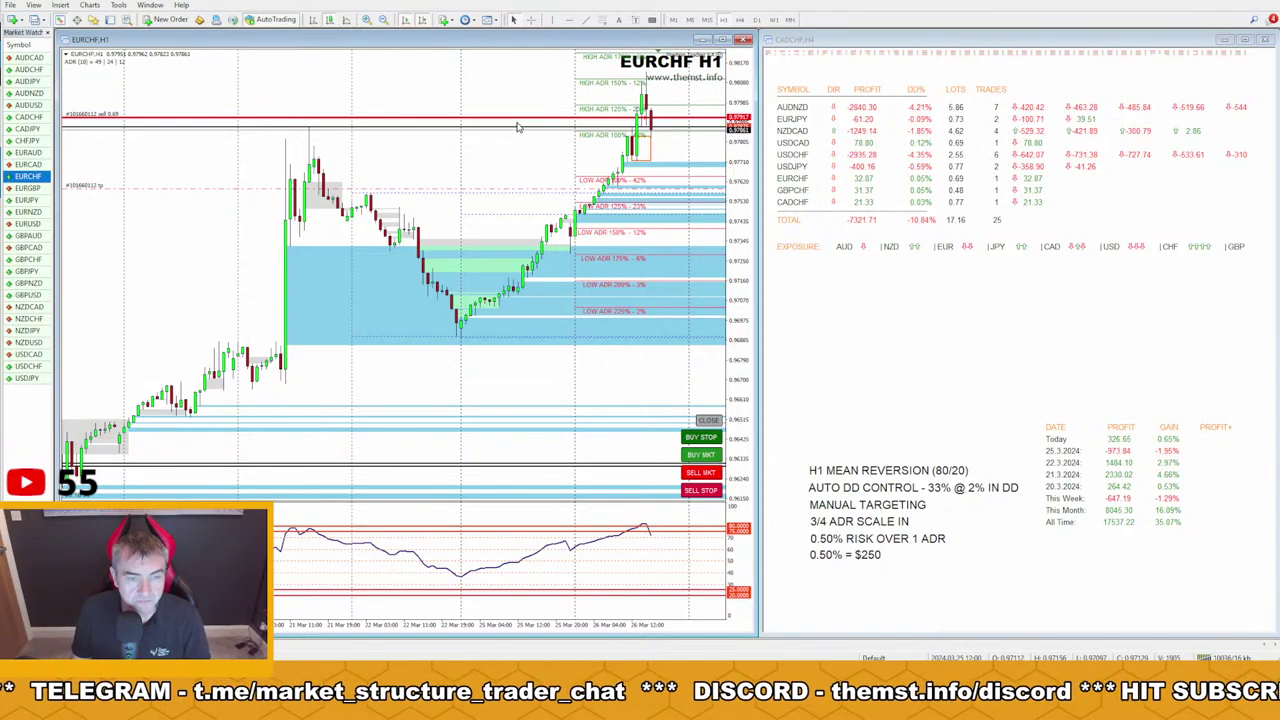
double_click(476, 40)
click(740, 19)
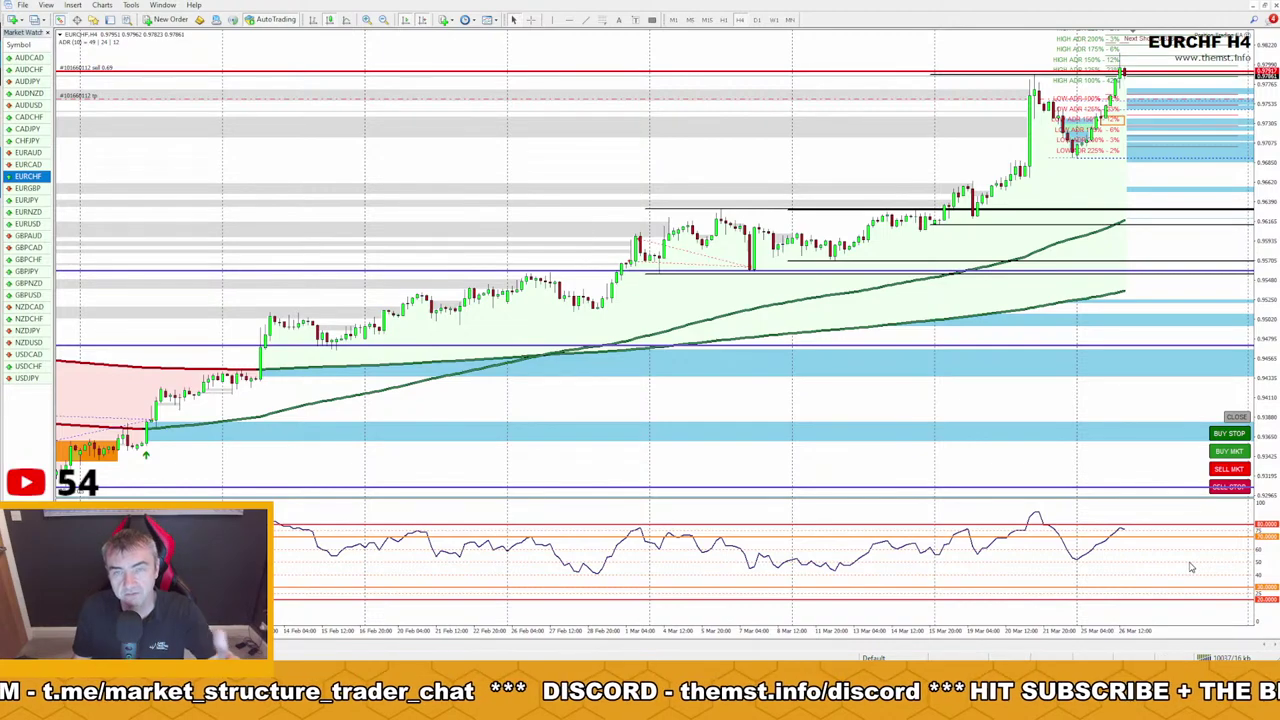
double_click(1037, 517)
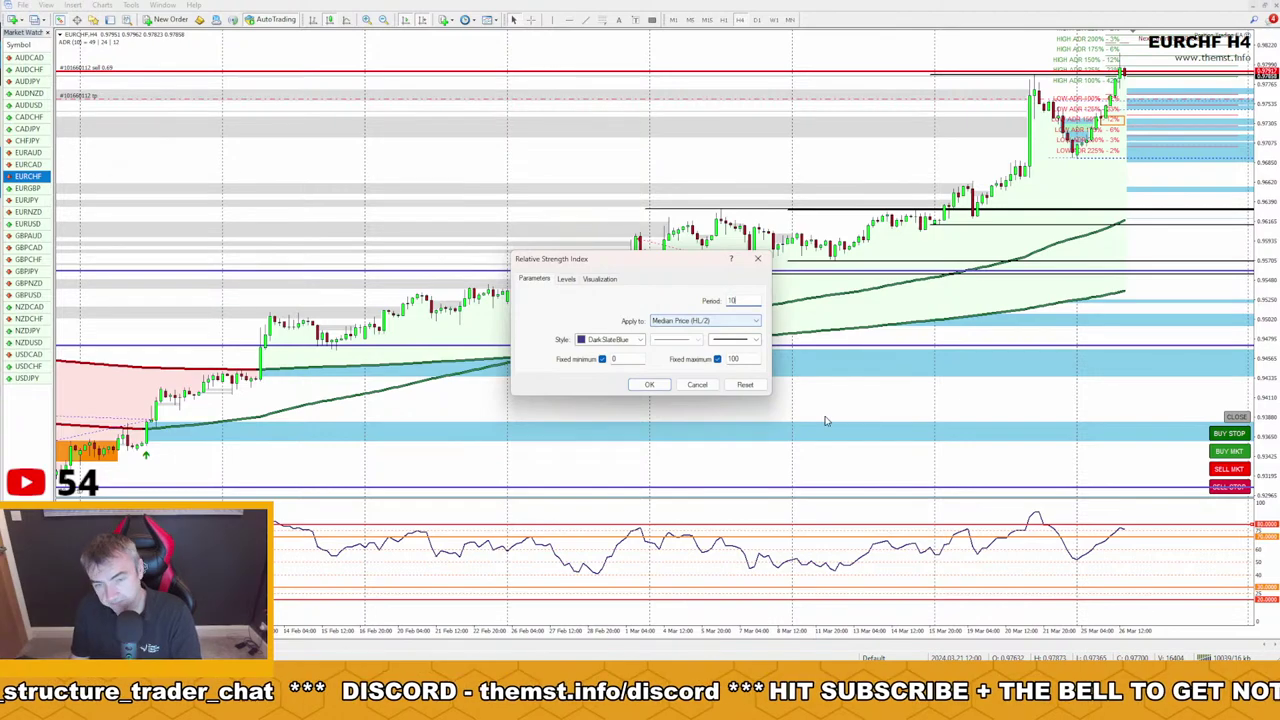
click(649, 384)
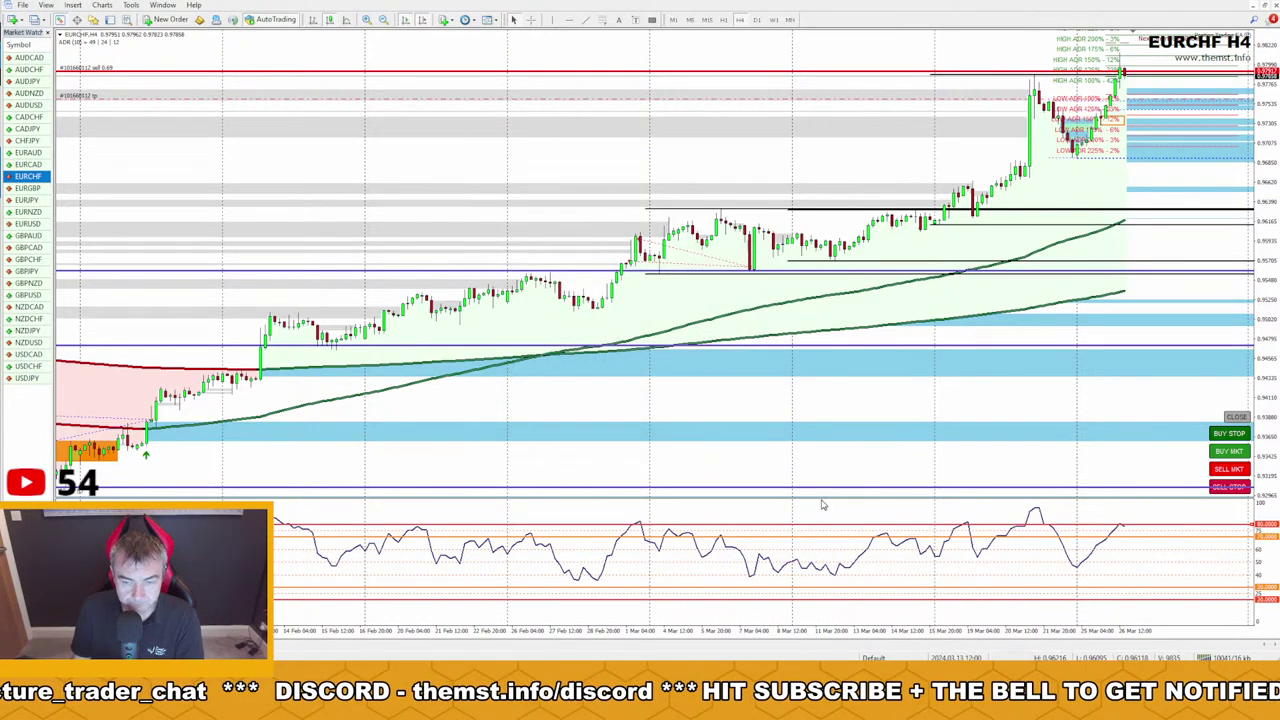
Open EURGBP H4, underline the recent RSI peak near the 80 level, and set the RSI period to 14
click(28, 188)
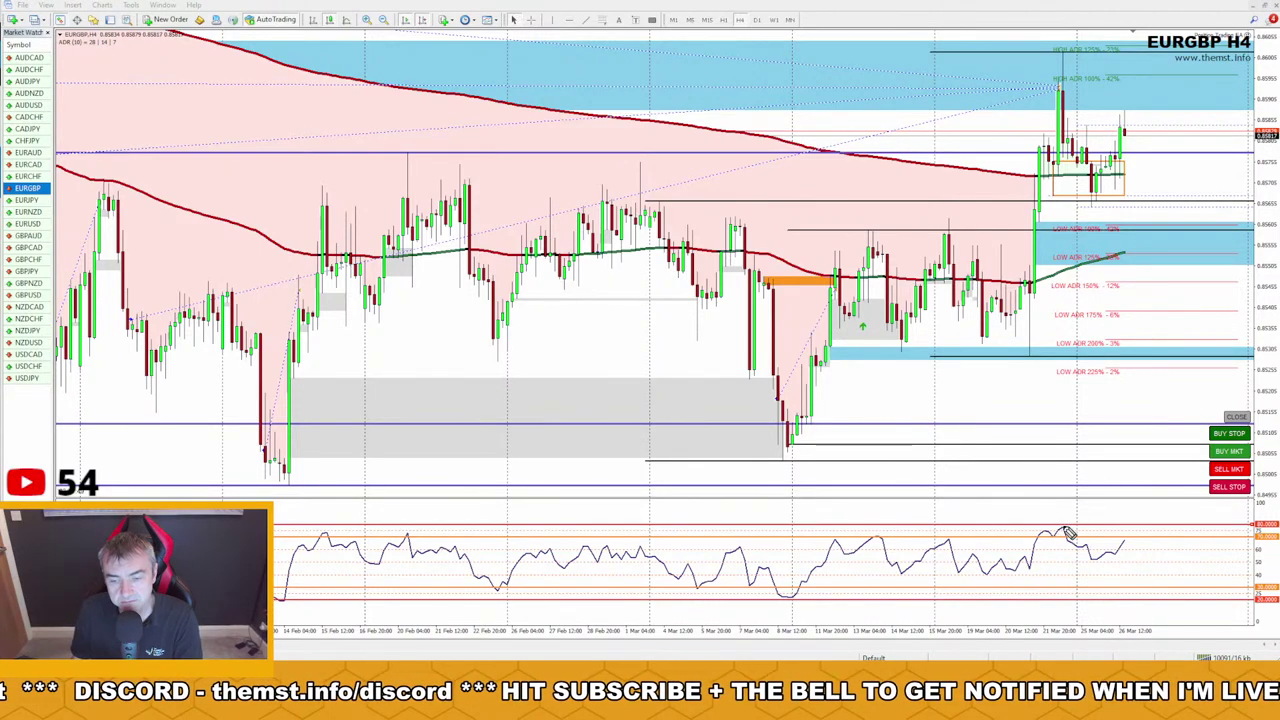
drag(1043, 527, 1078, 524)
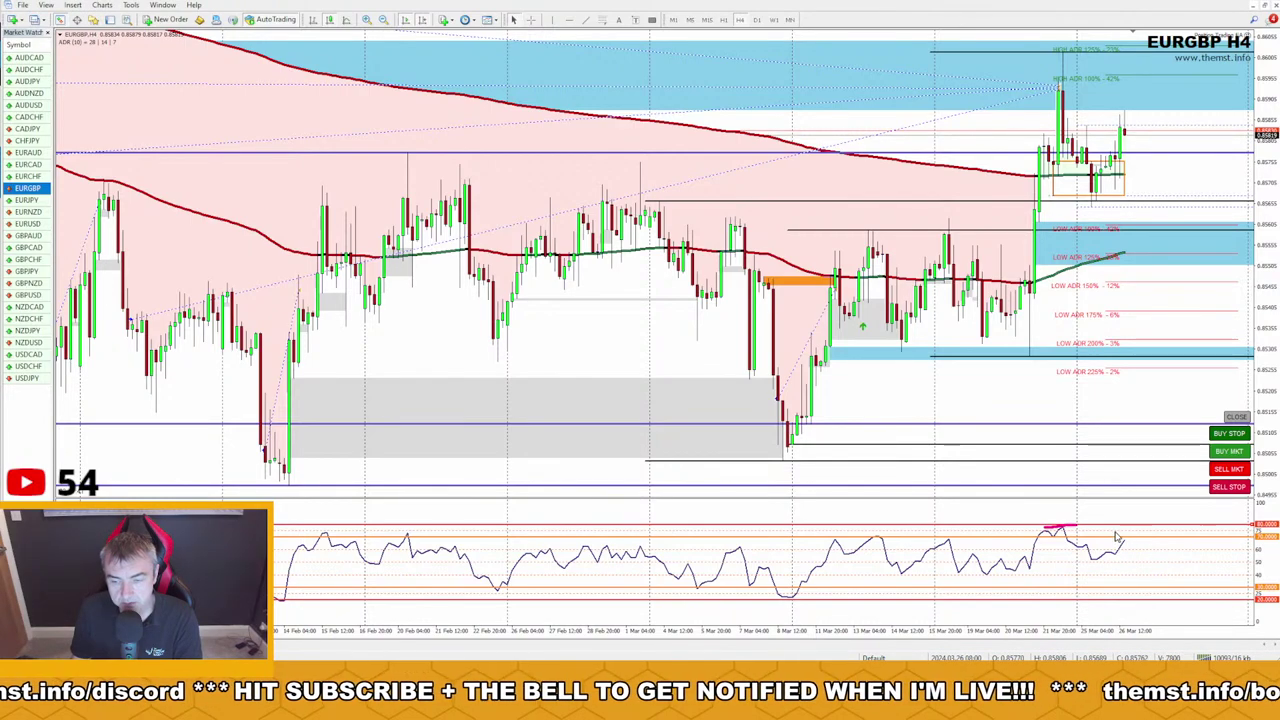
double_click(846, 561)
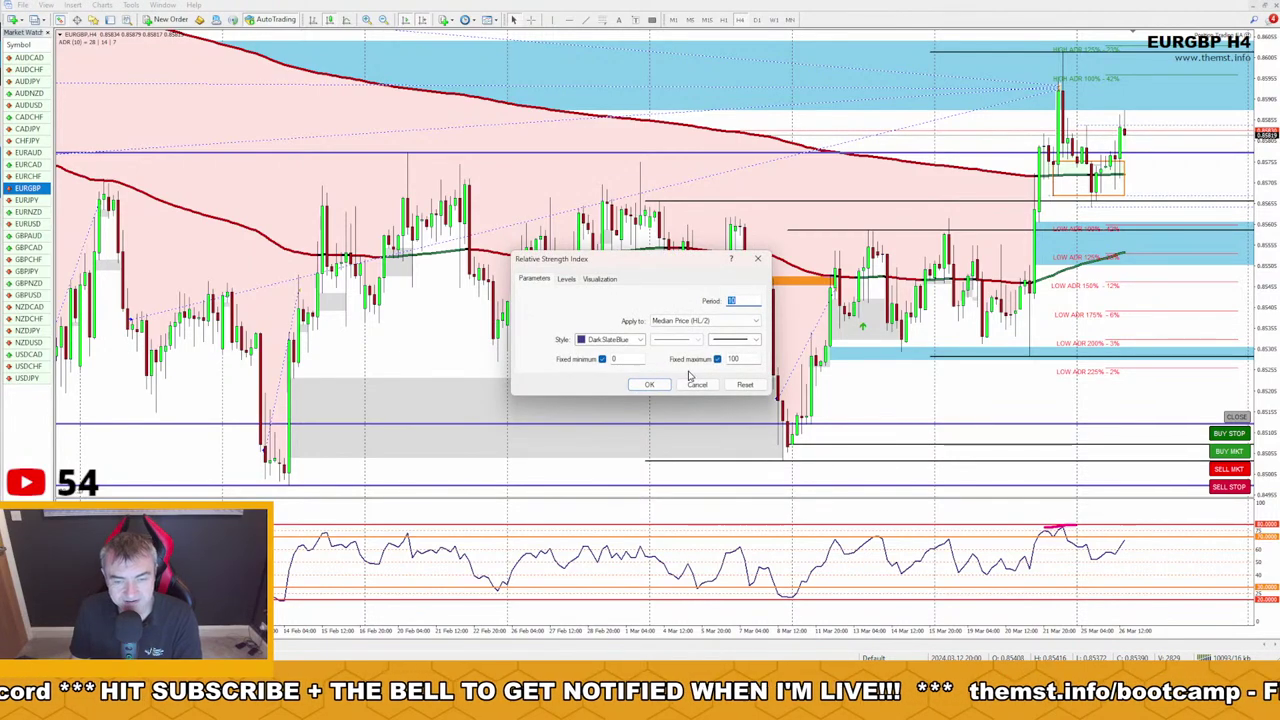
click(649, 386)
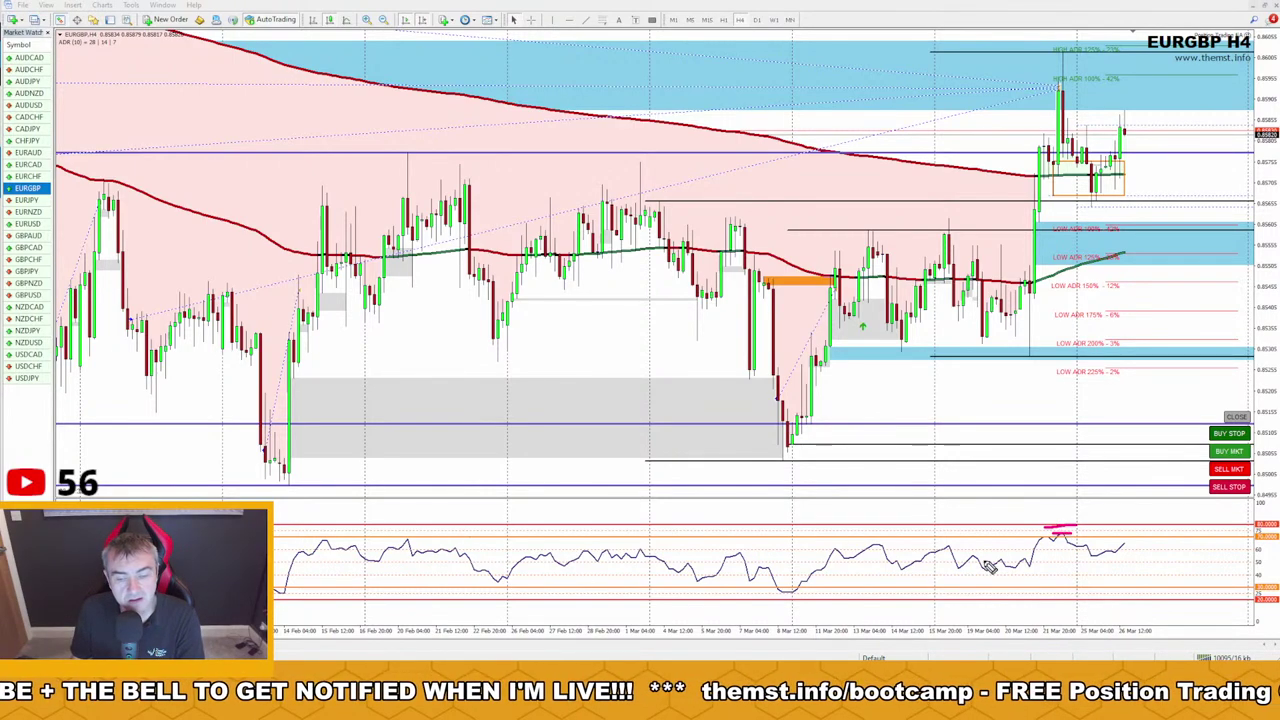
Point arrows at the two marked RSI peak levels, circle them, and circle the matching price high on EURGBP H4
mouse_move(1143, 519)
mouse_down()
mouse_move(1092, 524)
mouse_move(1106, 533)
mouse_up()
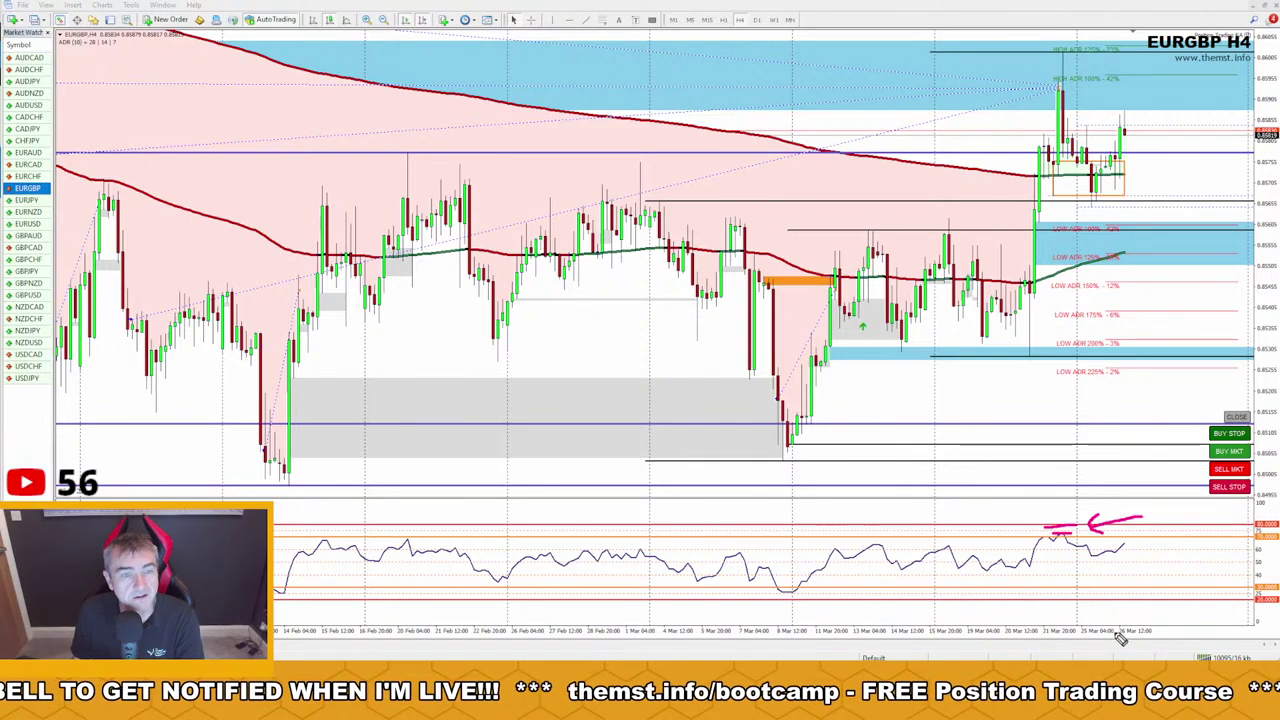
drag(1052, 456, 1053, 522)
drag(1046, 511, 1060, 511)
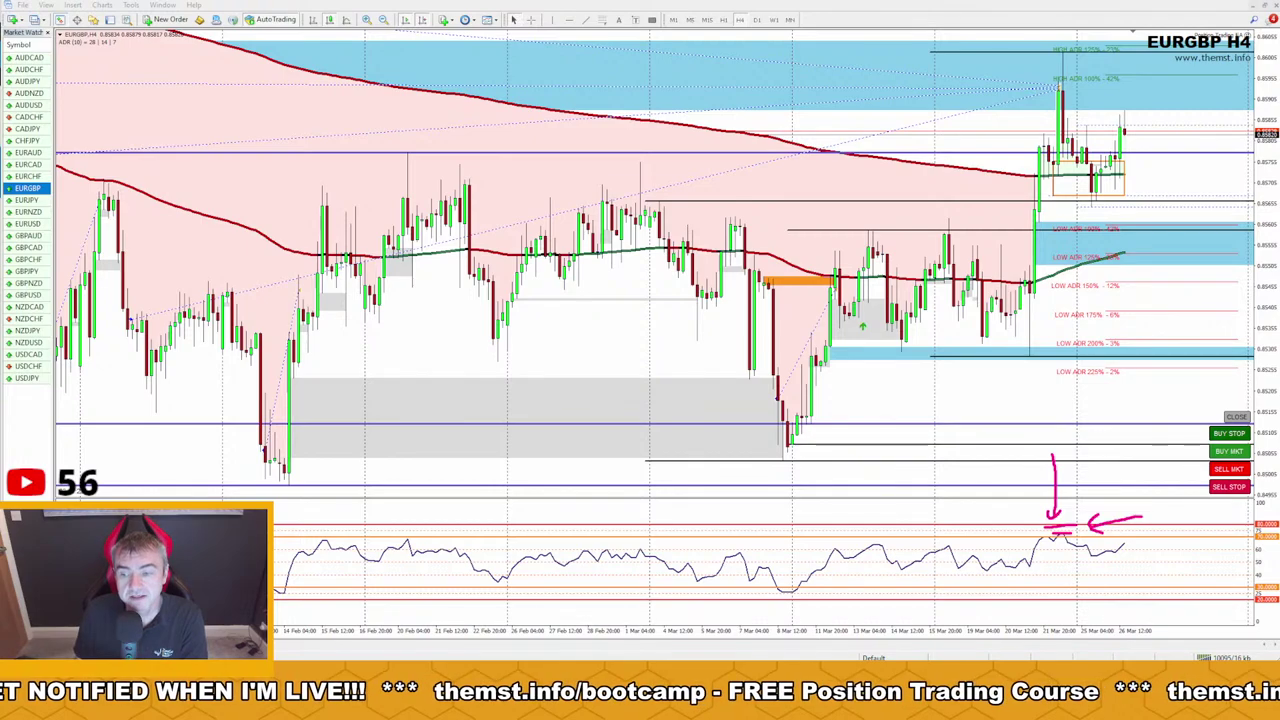
drag(1078, 515, 1060, 530)
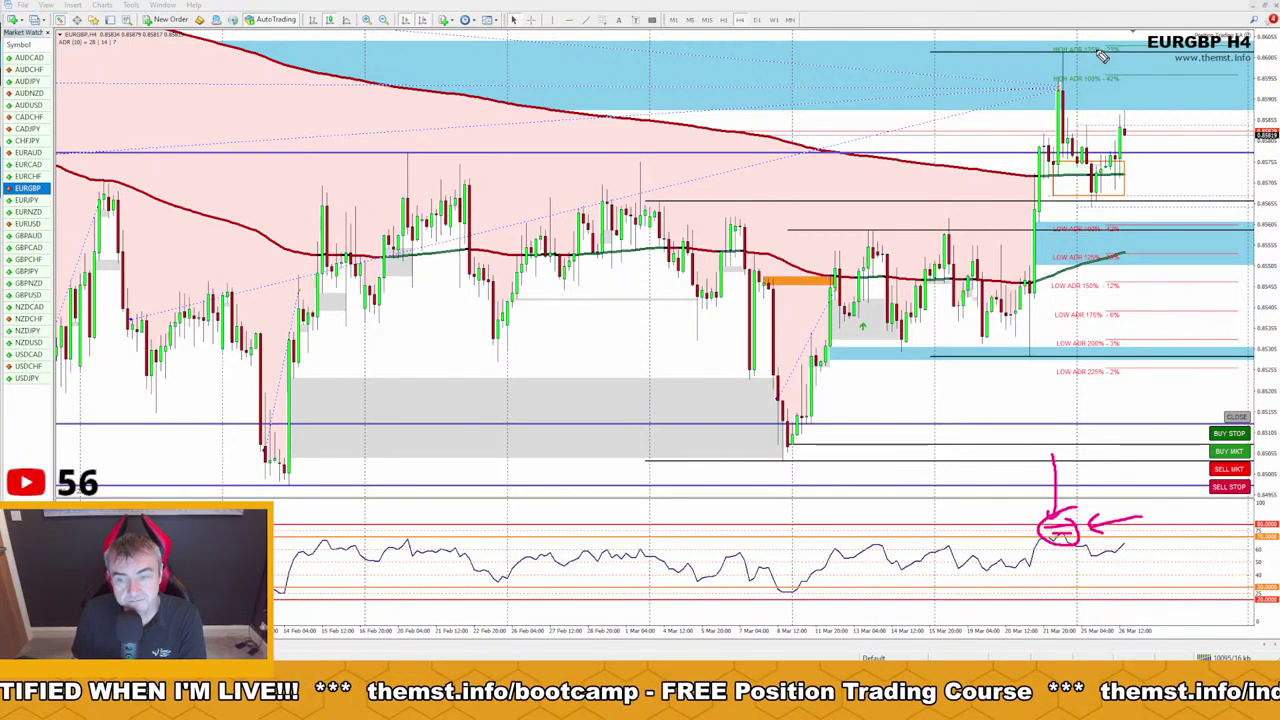
drag(1074, 72, 1052, 98)
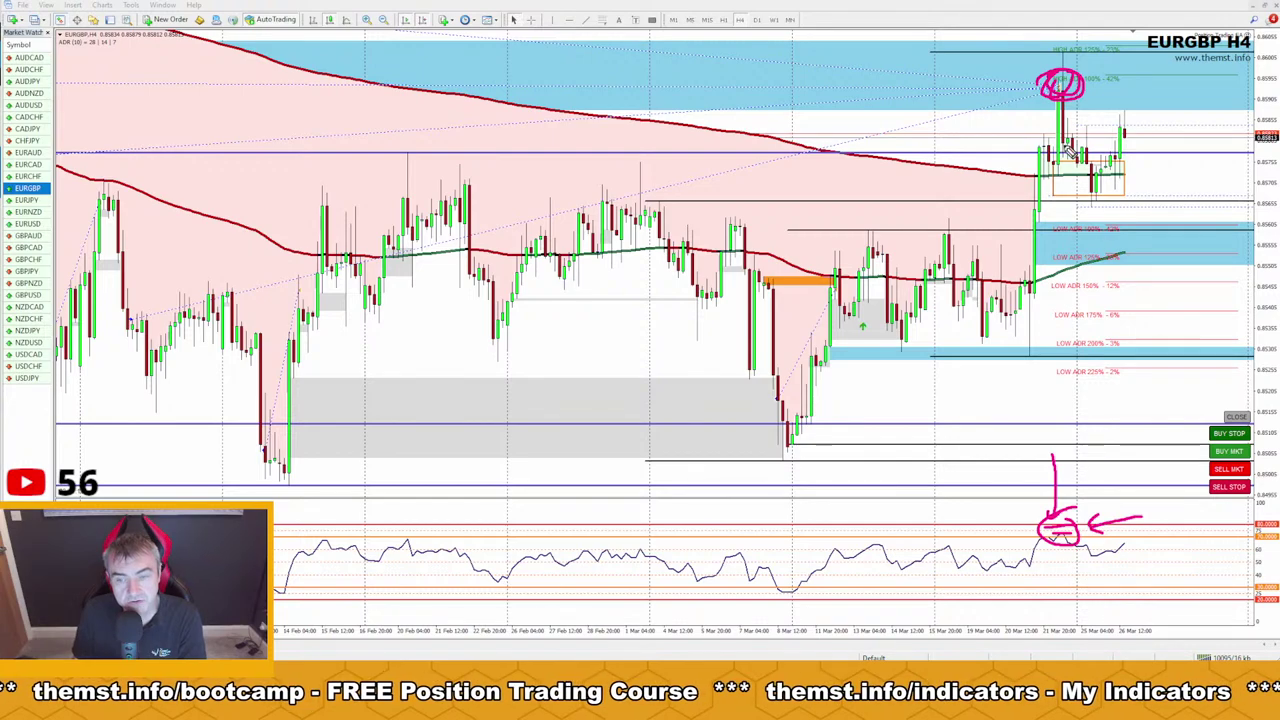
Sketch the drop from the EURGBP high and a possible higher push and reversal, trace the RSI, and clear the drawings
mouse_move(1068, 92)
mouse_down()
mouse_move(1080, 196)
mouse_move(1070, 178)
mouse_move(1094, 176)
mouse_up()
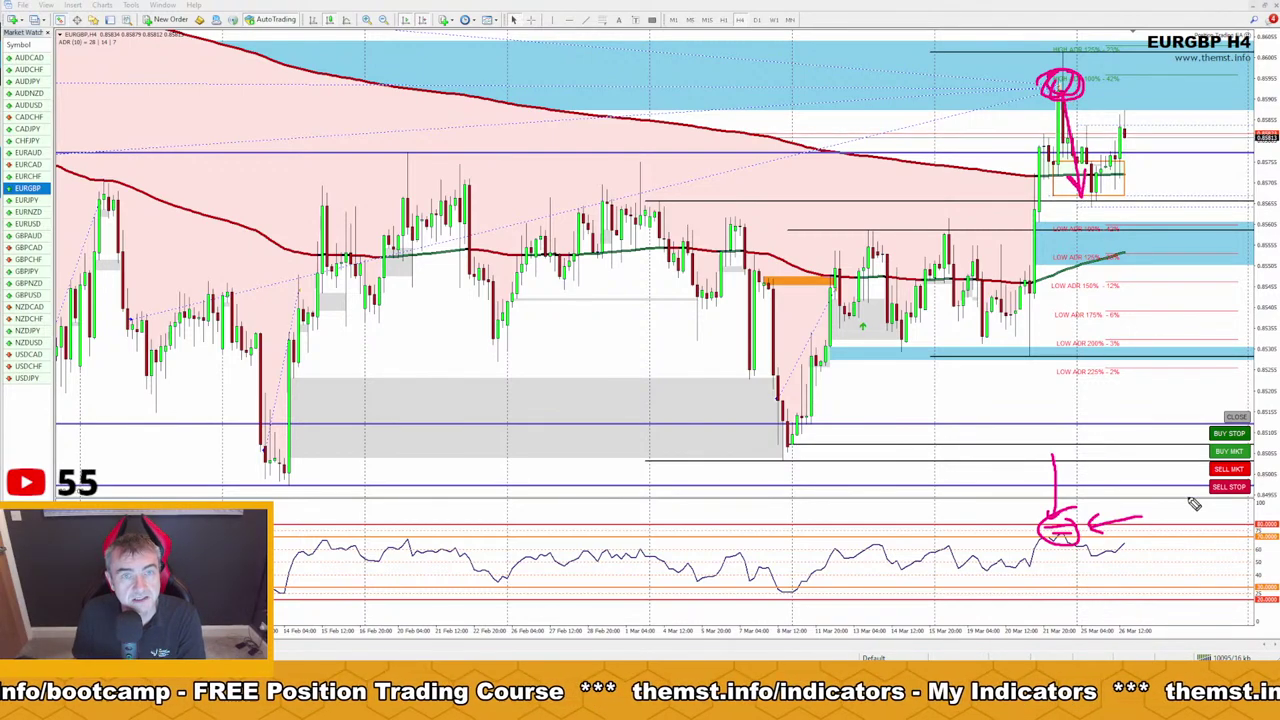
drag(1072, 92, 1128, 166)
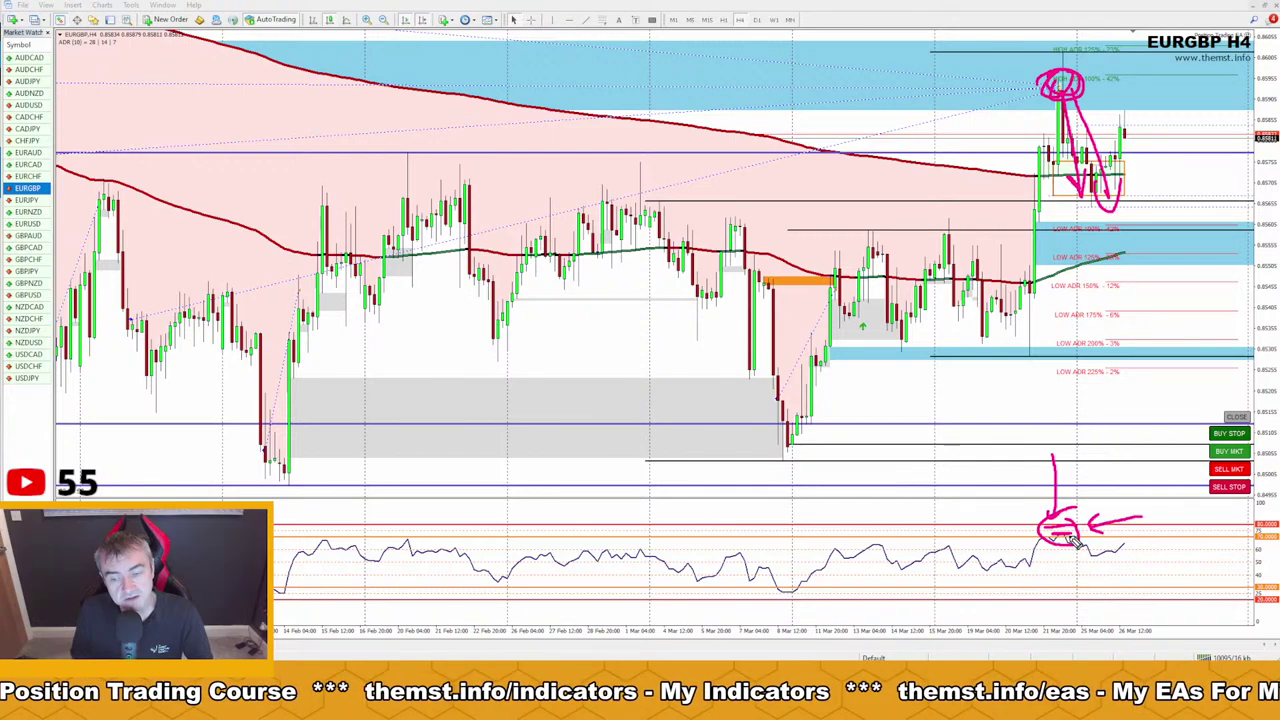
mouse_move(1070, 540)
mouse_down()
mouse_move(1092, 552)
mouse_move(1140, 543)
mouse_up()
drag(1080, 140, 1145, 15)
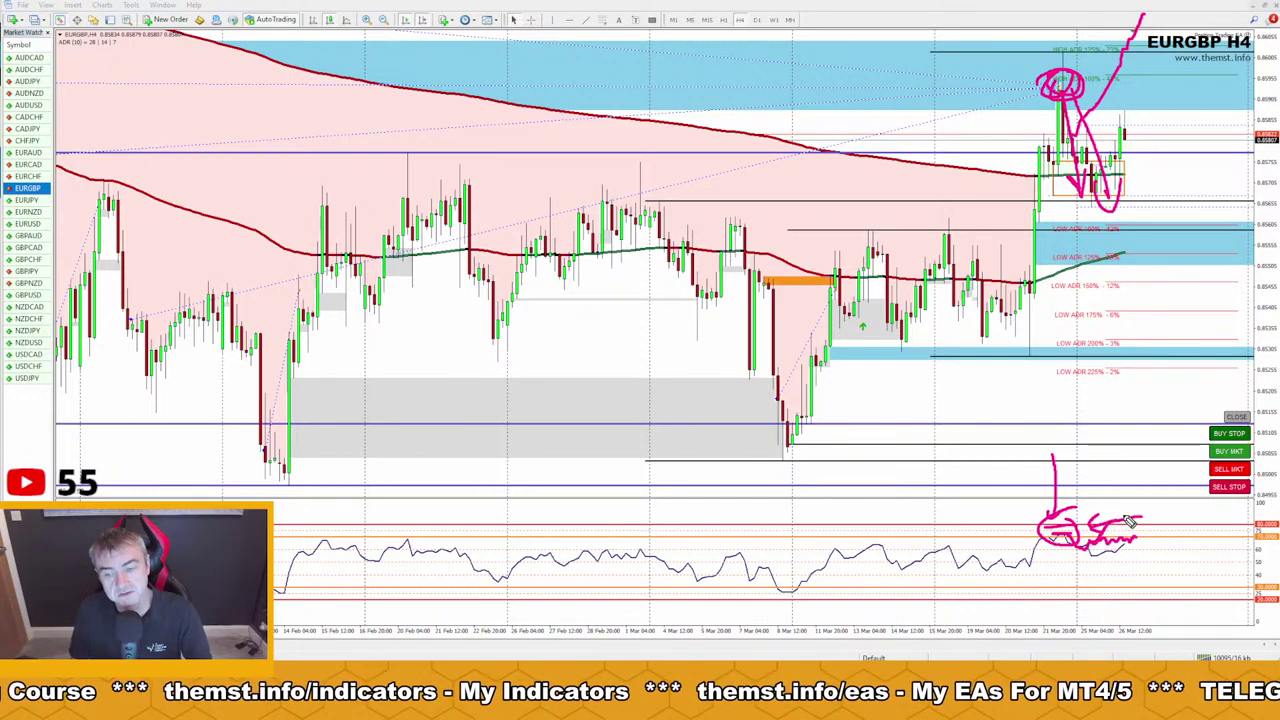
drag(1128, 516, 1142, 562)
mouse_move(1082, 92)
mouse_down()
mouse_move(1130, 84)
mouse_move(1145, 48)
mouse_move(1130, 32)
mouse_move(1190, 114)
mouse_up()
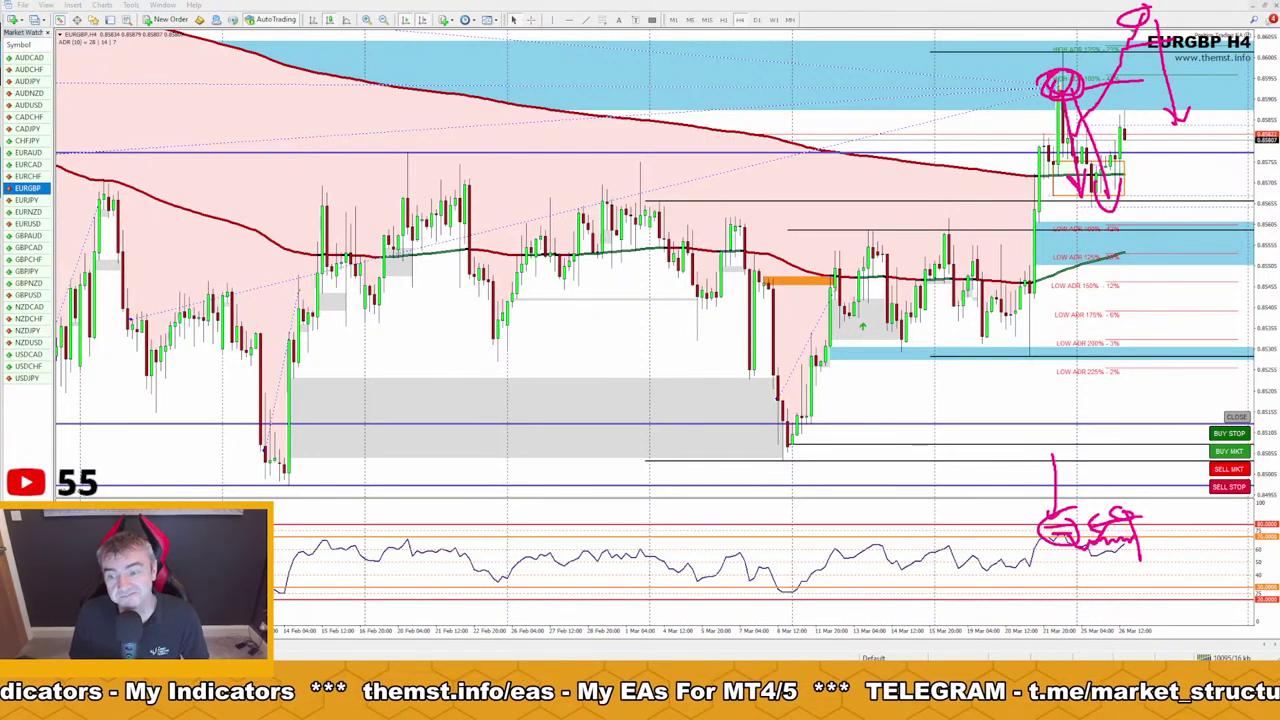
key(Escape)
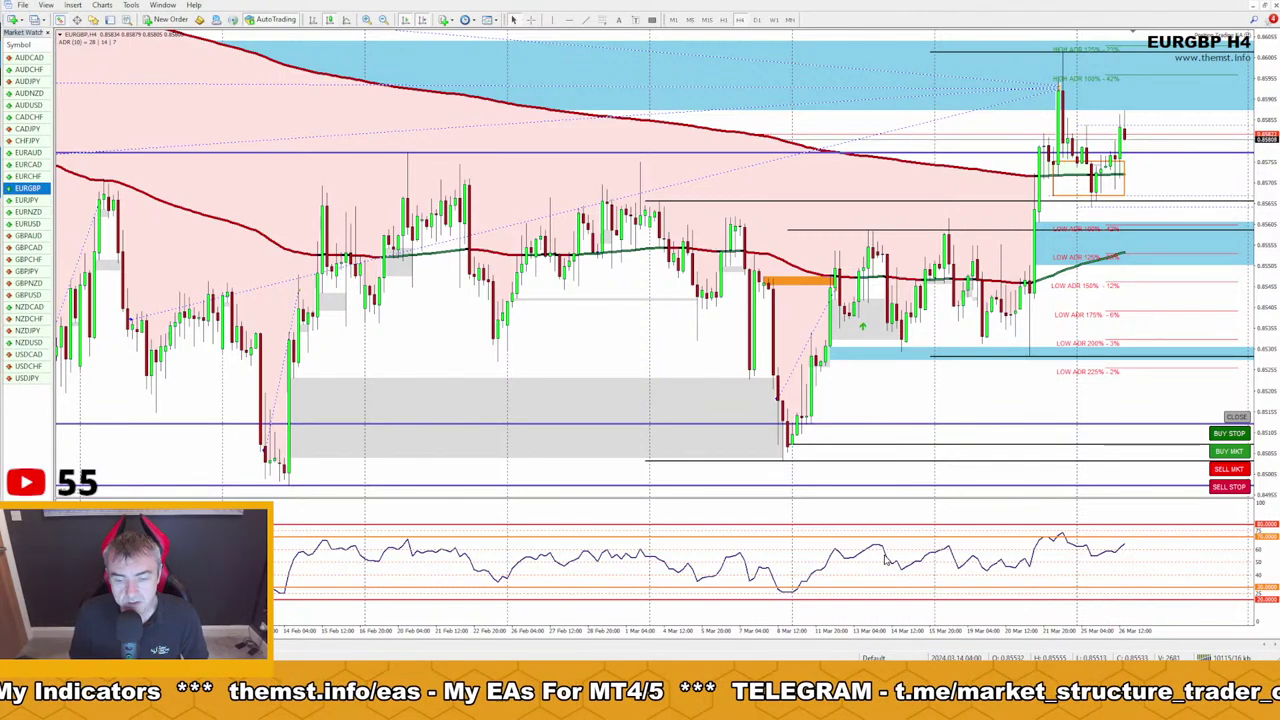
Check the RSI settings and examine the RSI extremes across the longer EURGBP H4 history
double_click(885, 560)
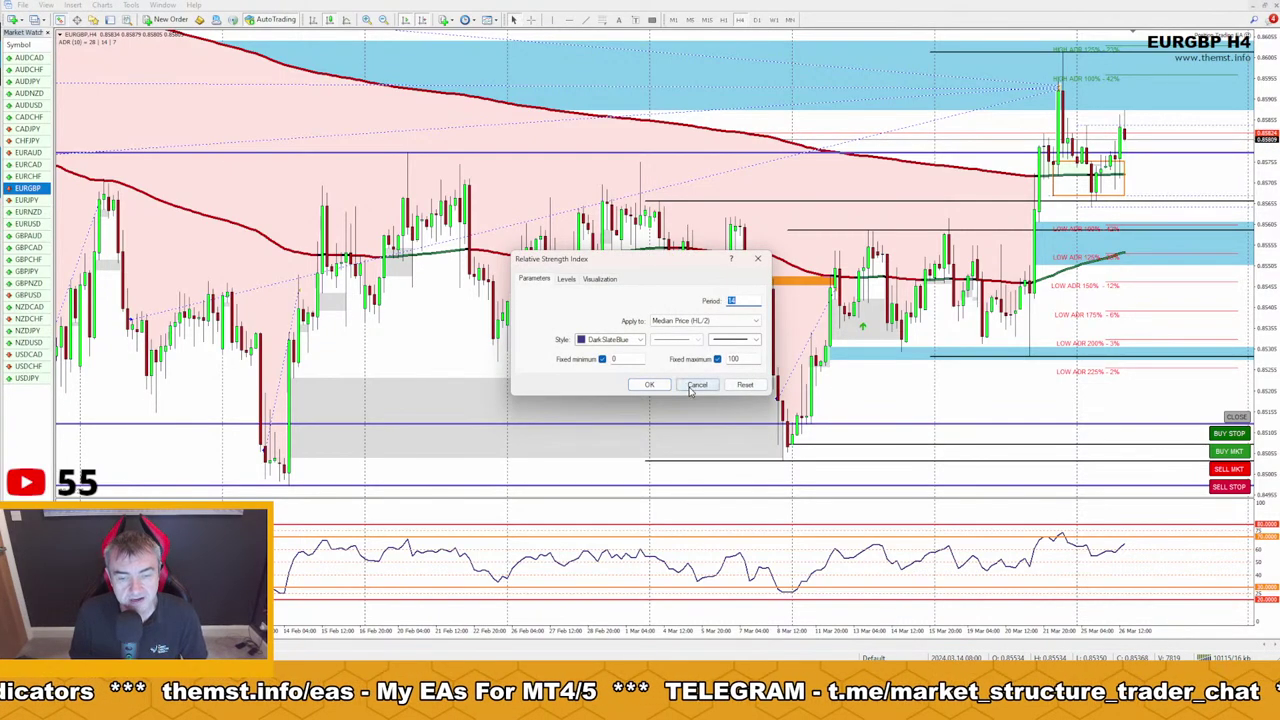
click(650, 385)
click(383, 19)
click(383, 19)
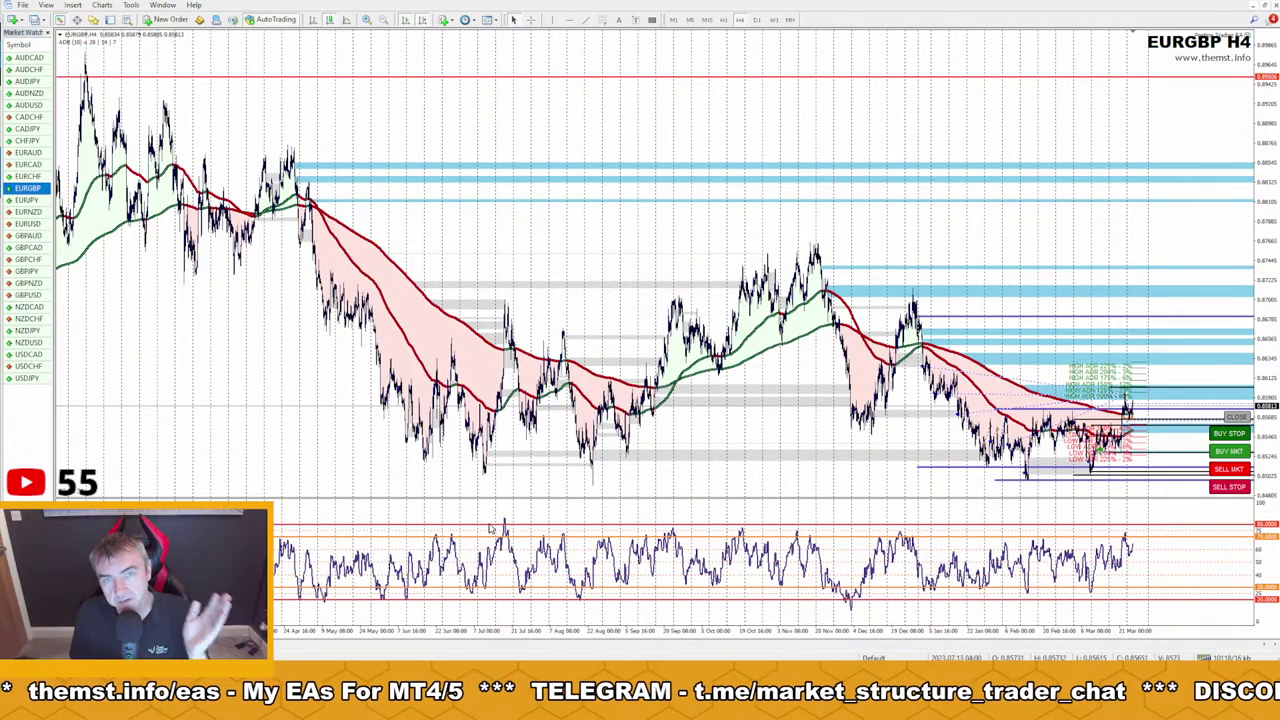
Restore the EURGBP chart beside the trade summary and switch it to the H1 timeframe
click(367, 19)
click(1271, 8)
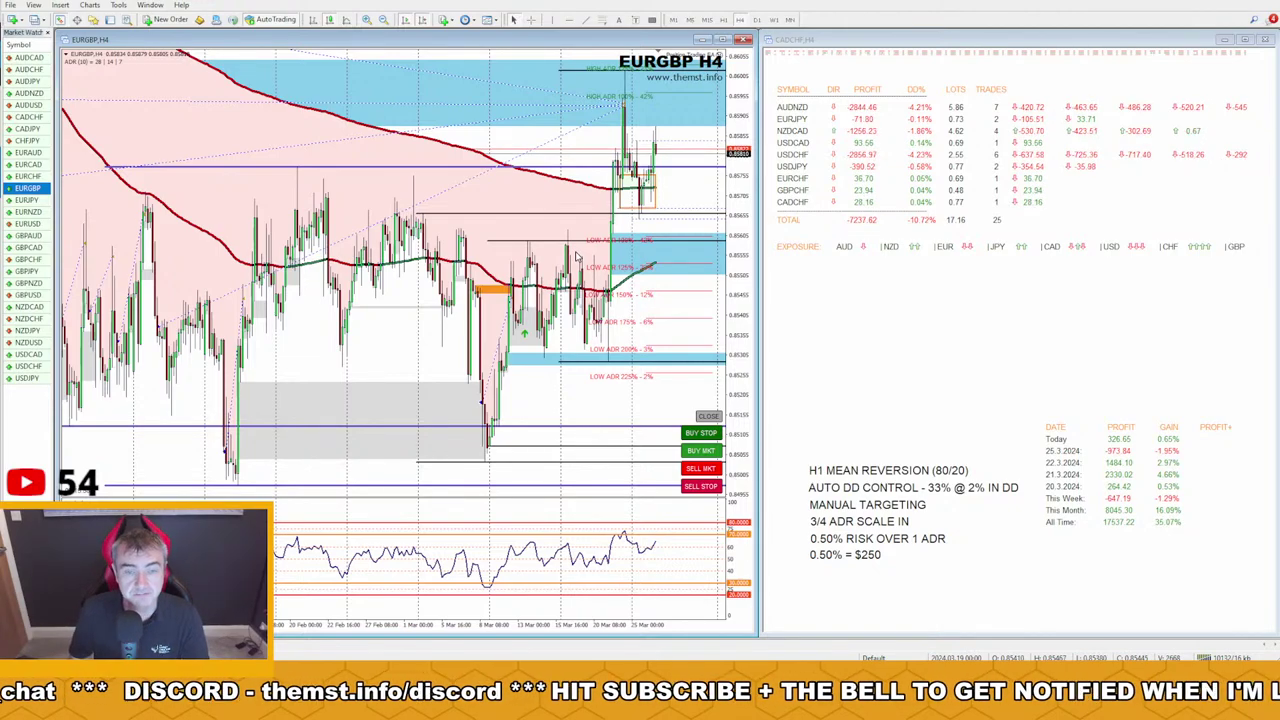
click(724, 20)
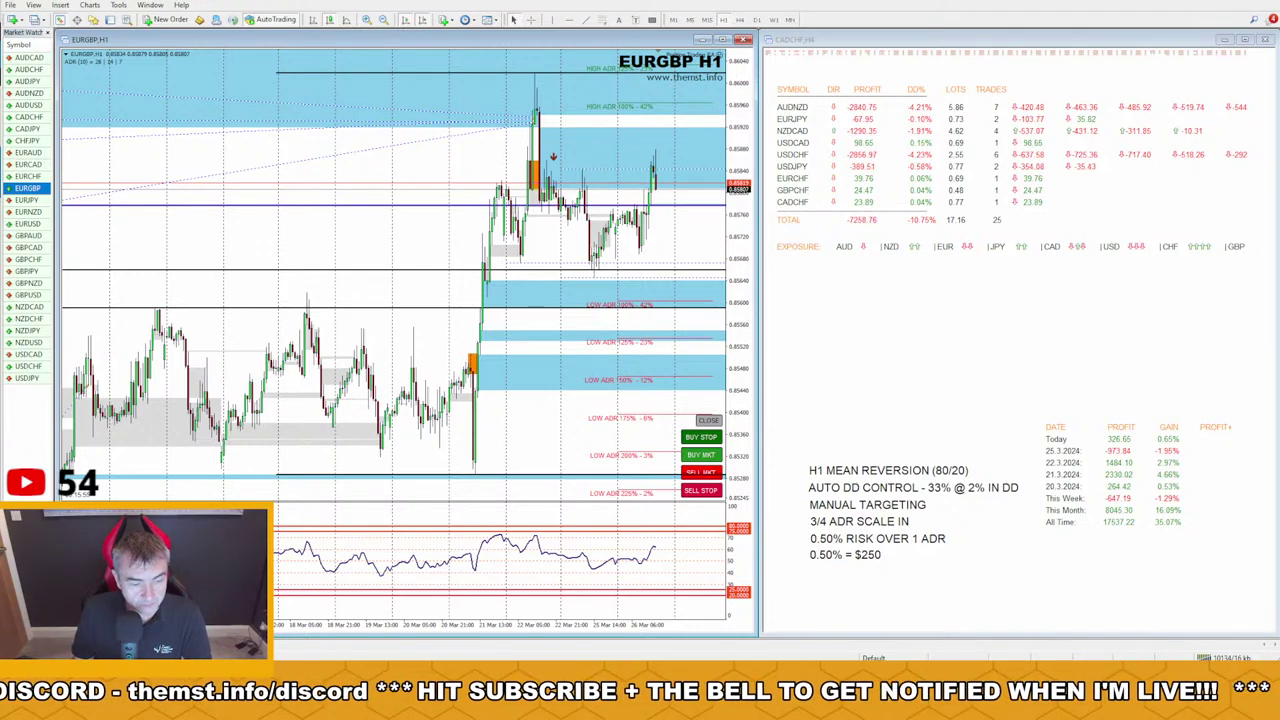
Show the ADR table beside the chart and review the CADCHF, GBPCHF, NZDCHF and USDCHF H1 charts
key(ctrl+F6)
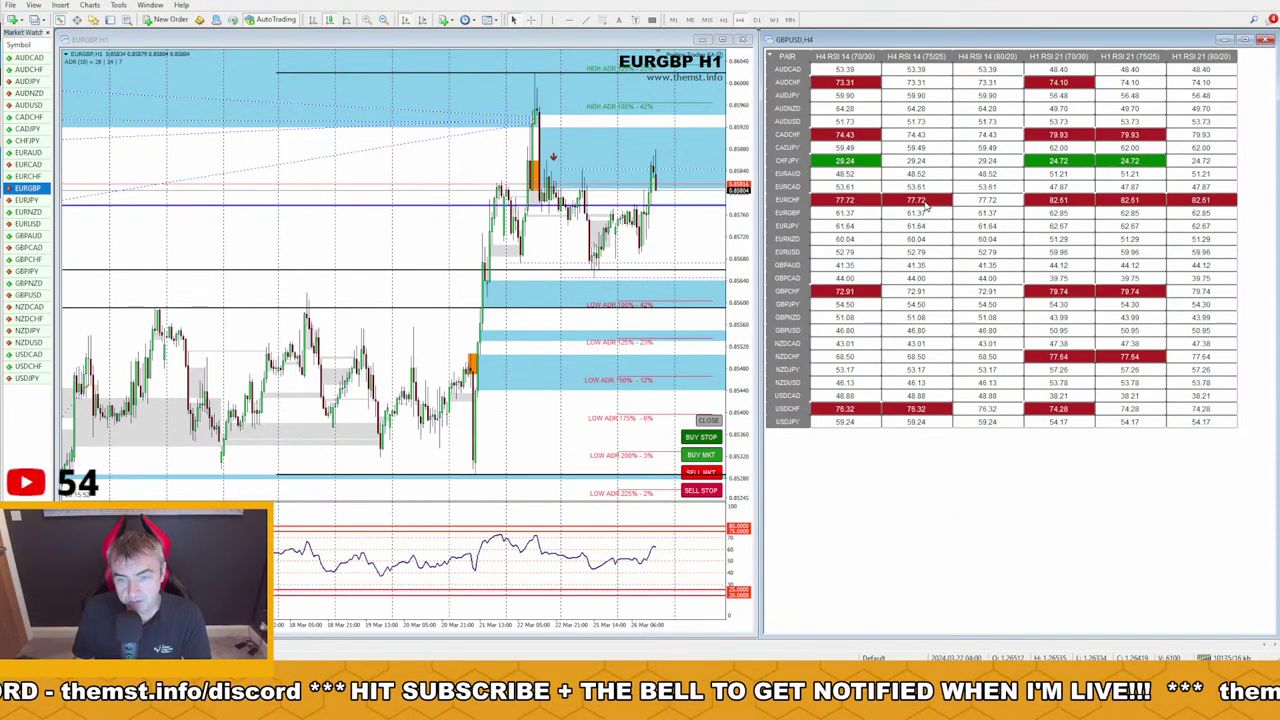
key(ctrl+F6)
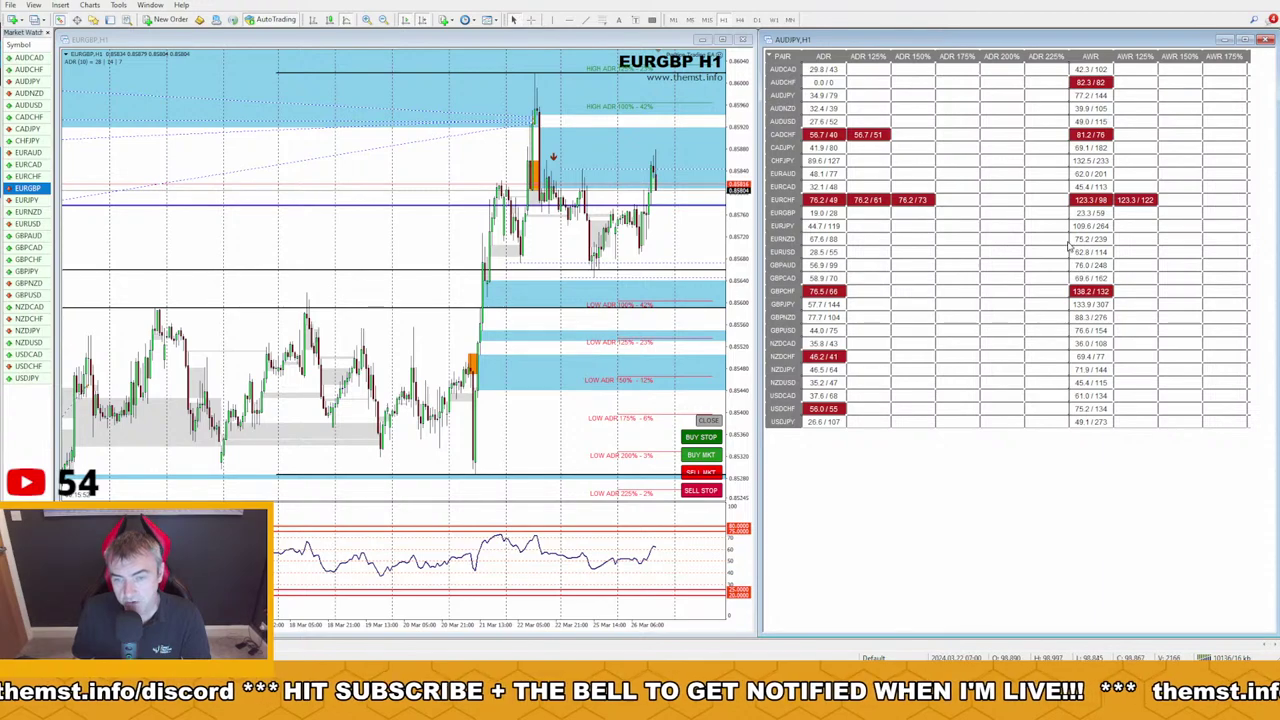
click(28, 117)
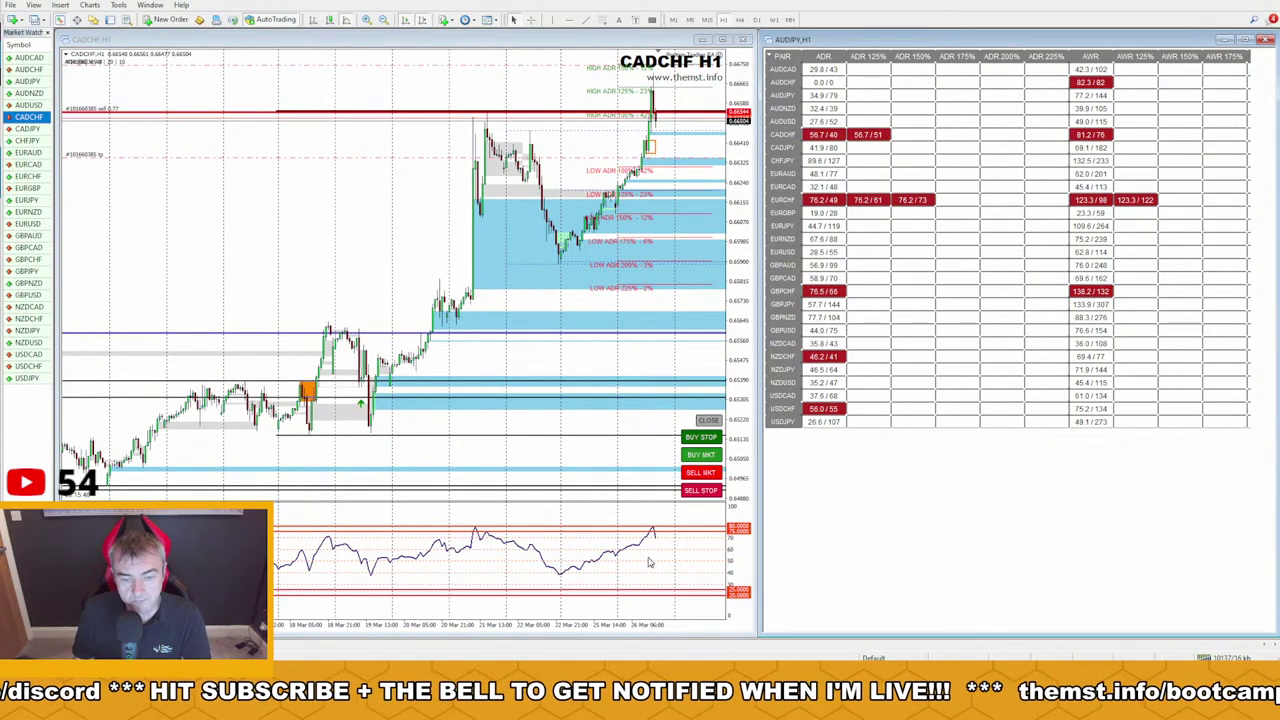
click(30, 259)
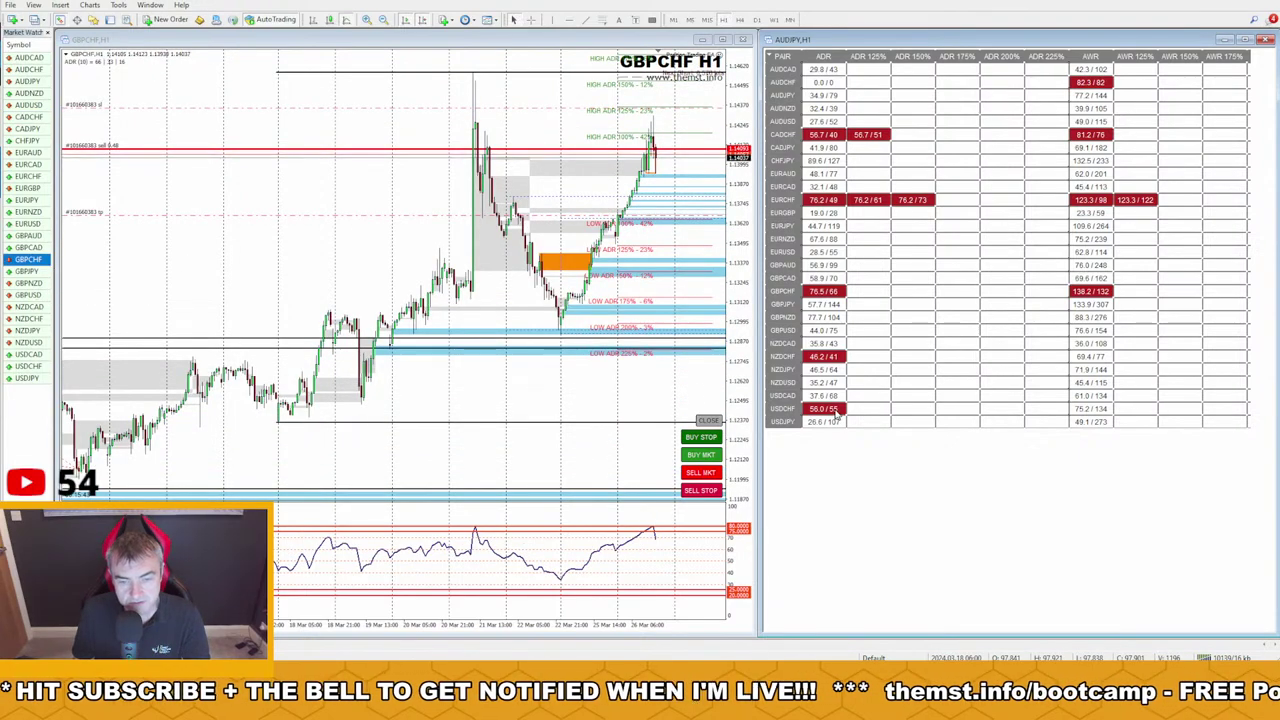
click(28, 319)
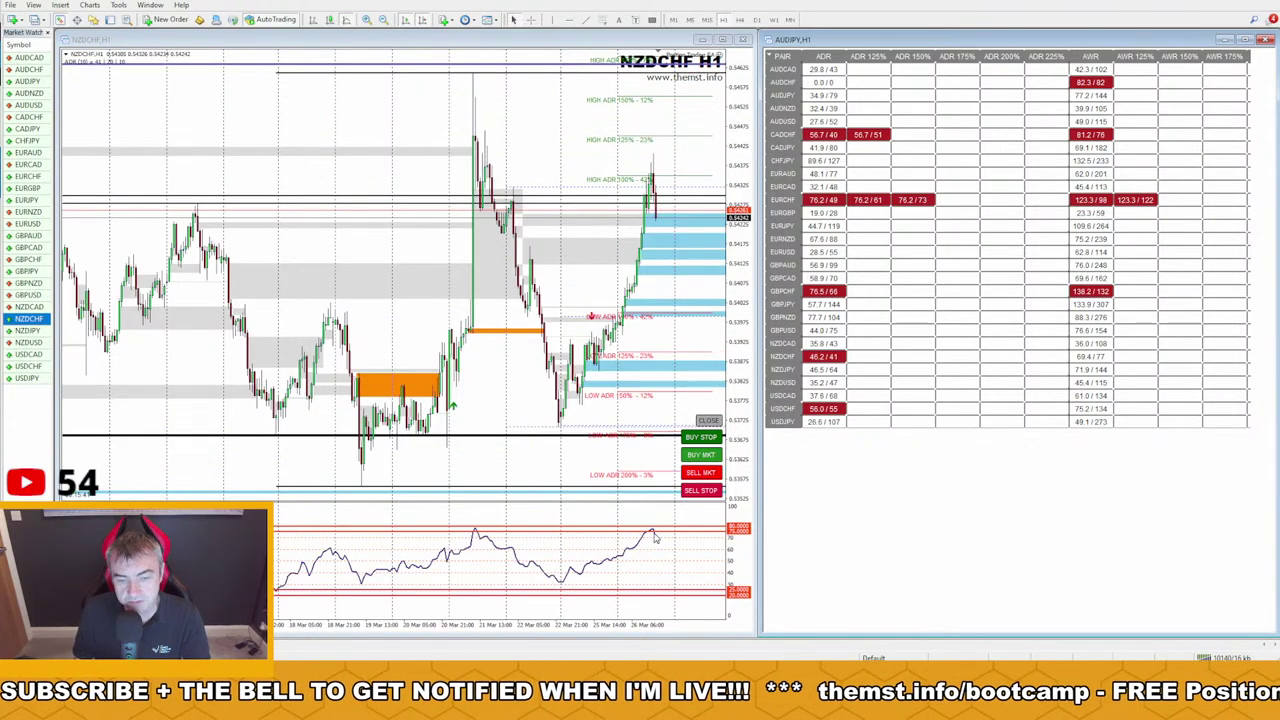
click(24, 367)
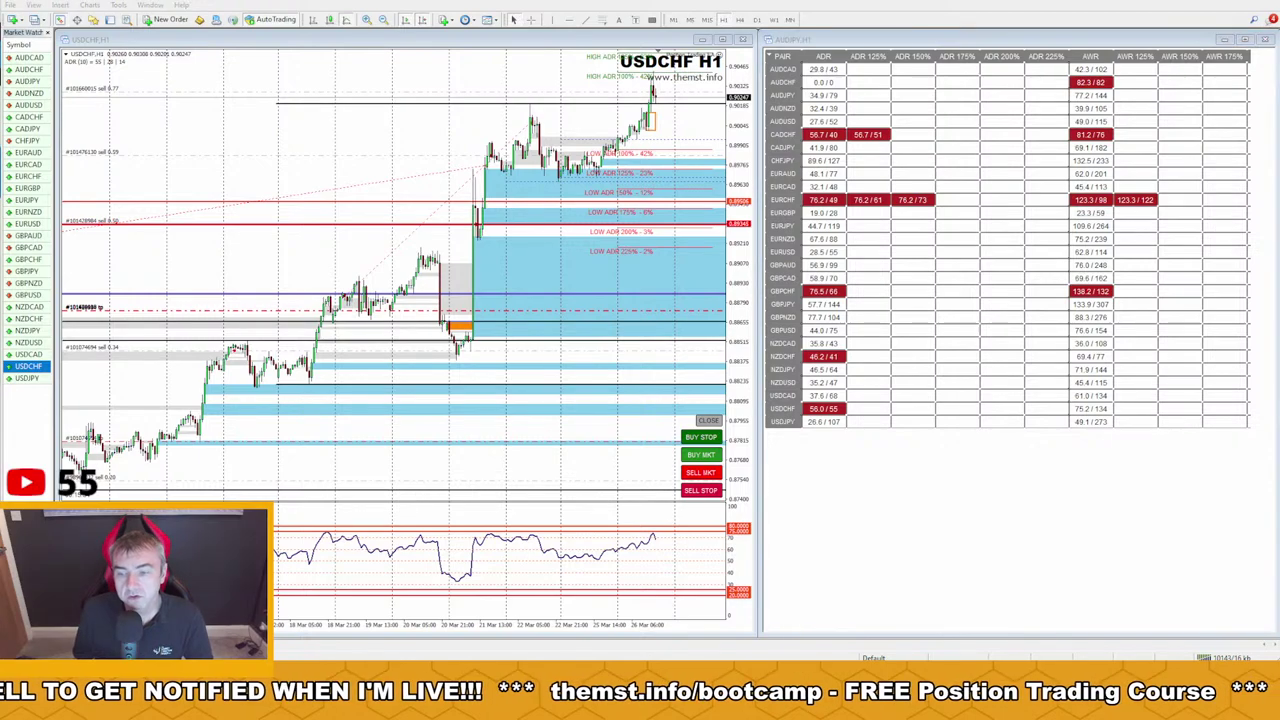
Circle the CADCHF row in the ADR table, mark the lower RSI zone with a circle and arrow, and clear the drawings
drag(922, 103, 930, 100)
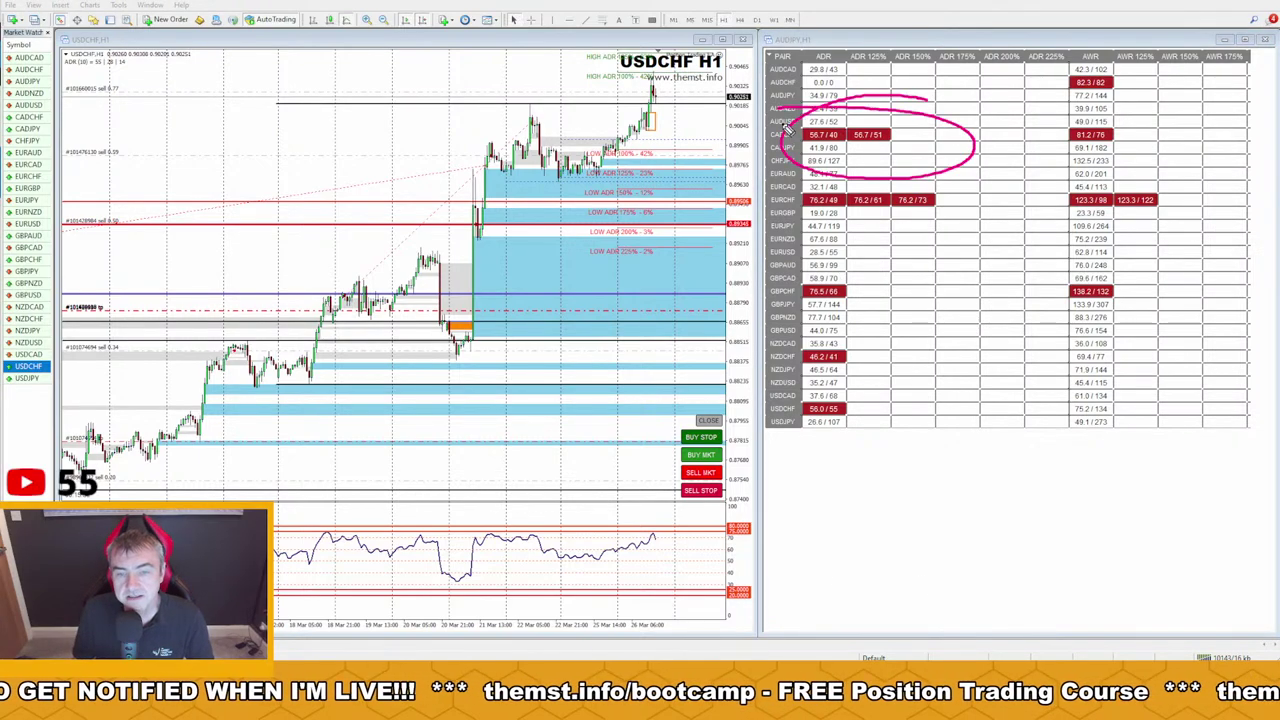
mouse_move(645, 578)
mouse_down()
mouse_move(597, 590)
mouse_move(635, 585)
mouse_move(628, 600)
mouse_up()
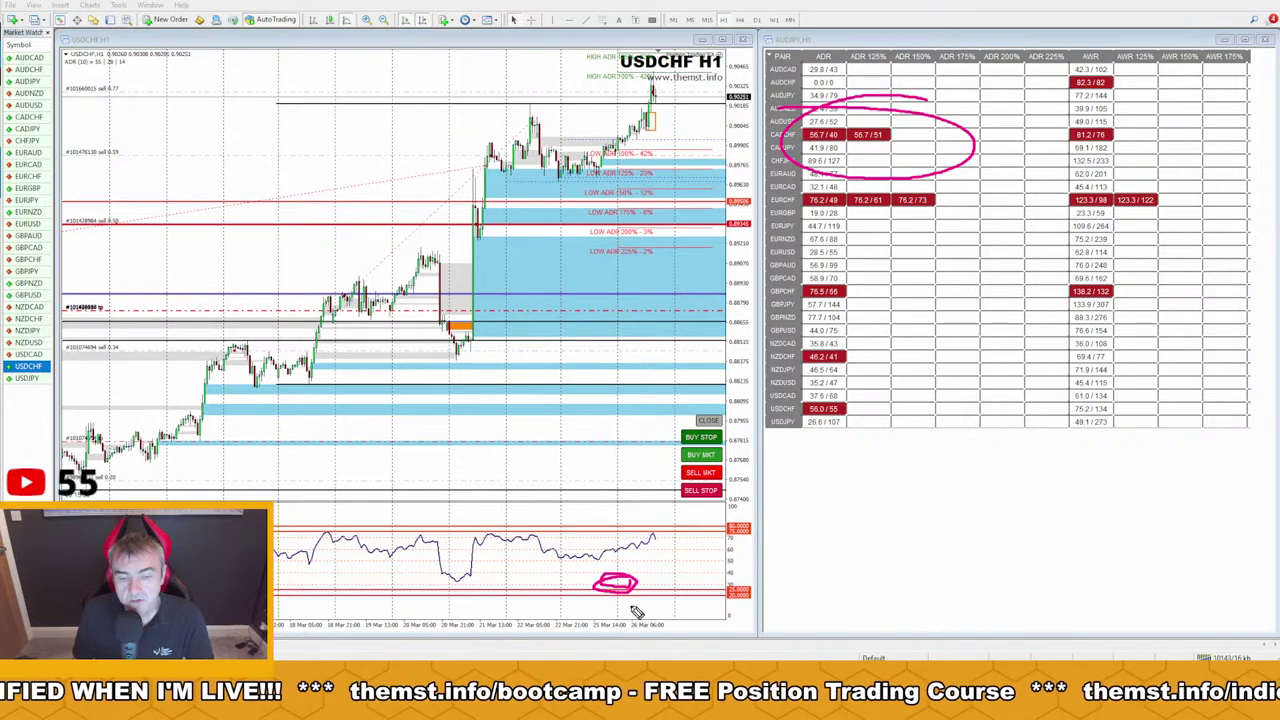
mouse_move(745, 577)
mouse_down()
mouse_move(668, 566)
mouse_move(688, 590)
mouse_up()
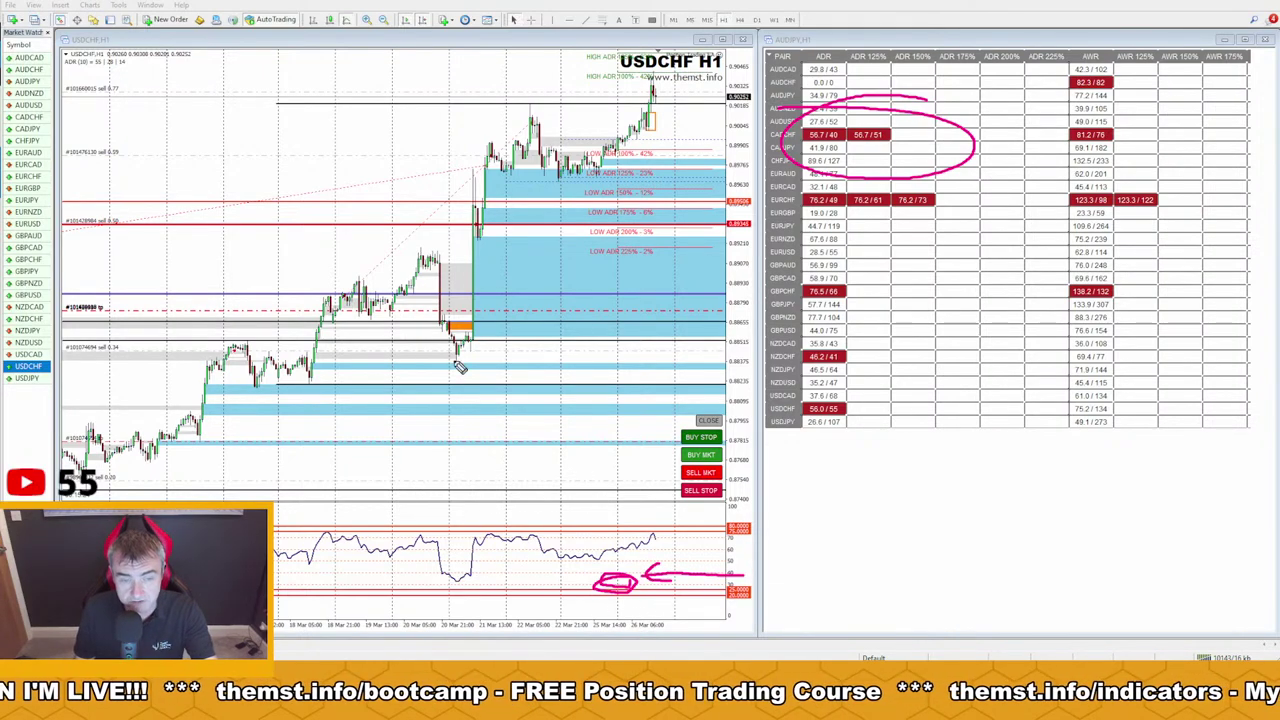
key(e)
Circle the USDCHF low before the 21 March rally, trace the rally, underline its RSI peak, and sketch the pullback
mouse_move(480, 330)
mouse_down()
mouse_move(491, 368)
mouse_move(502, 336)
mouse_move(478, 300)
mouse_move(493, 145)
mouse_up()
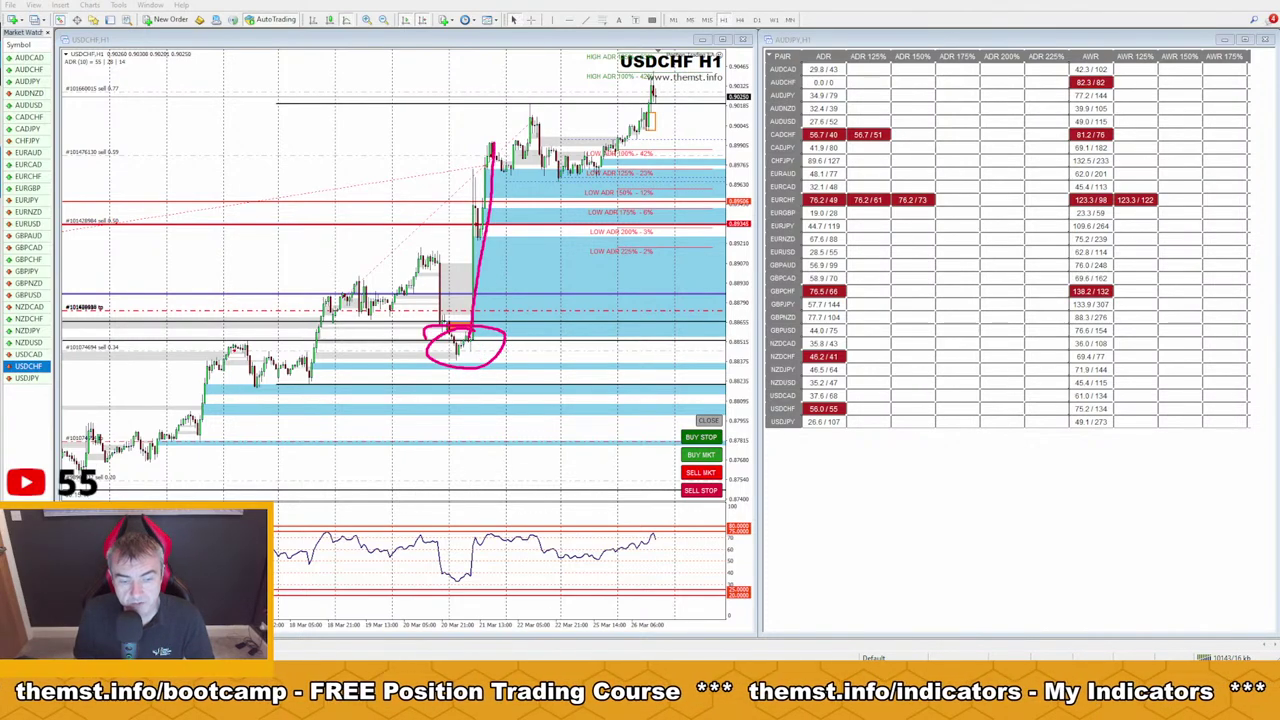
drag(466, 535, 497, 532)
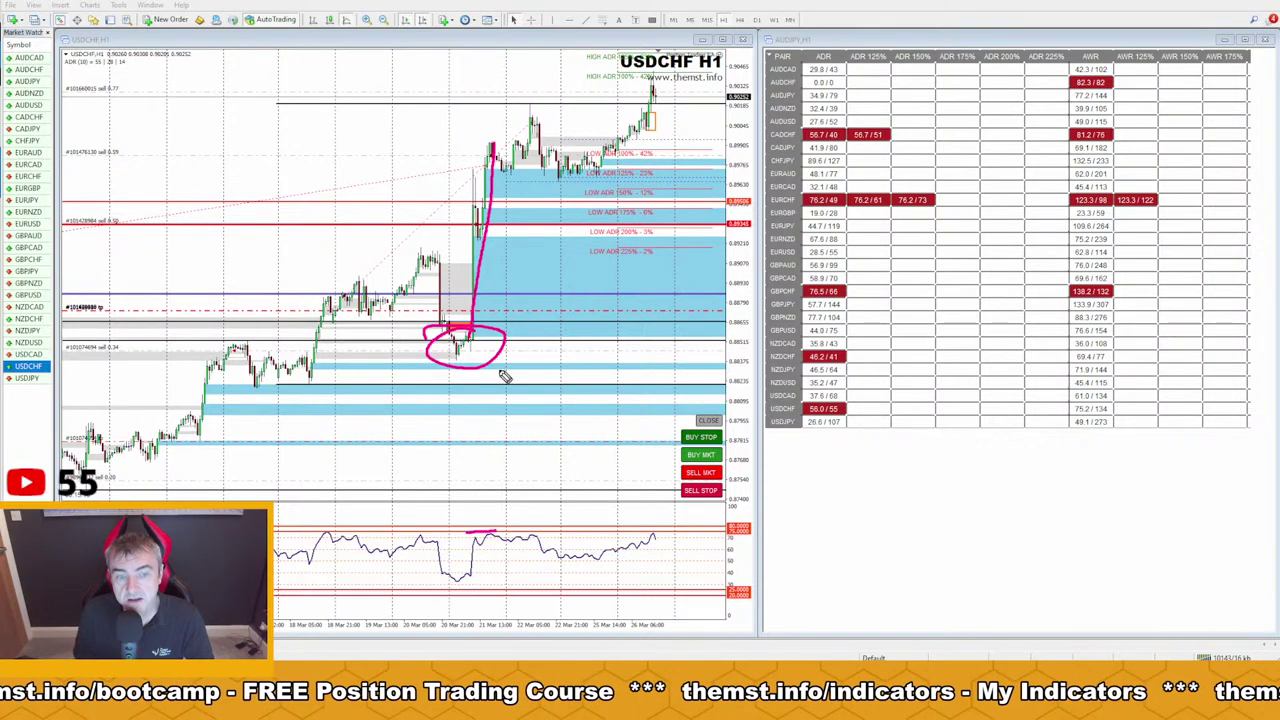
mouse_move(492, 168)
mouse_down()
mouse_move(508, 245)
mouse_move(514, 210)
mouse_up()
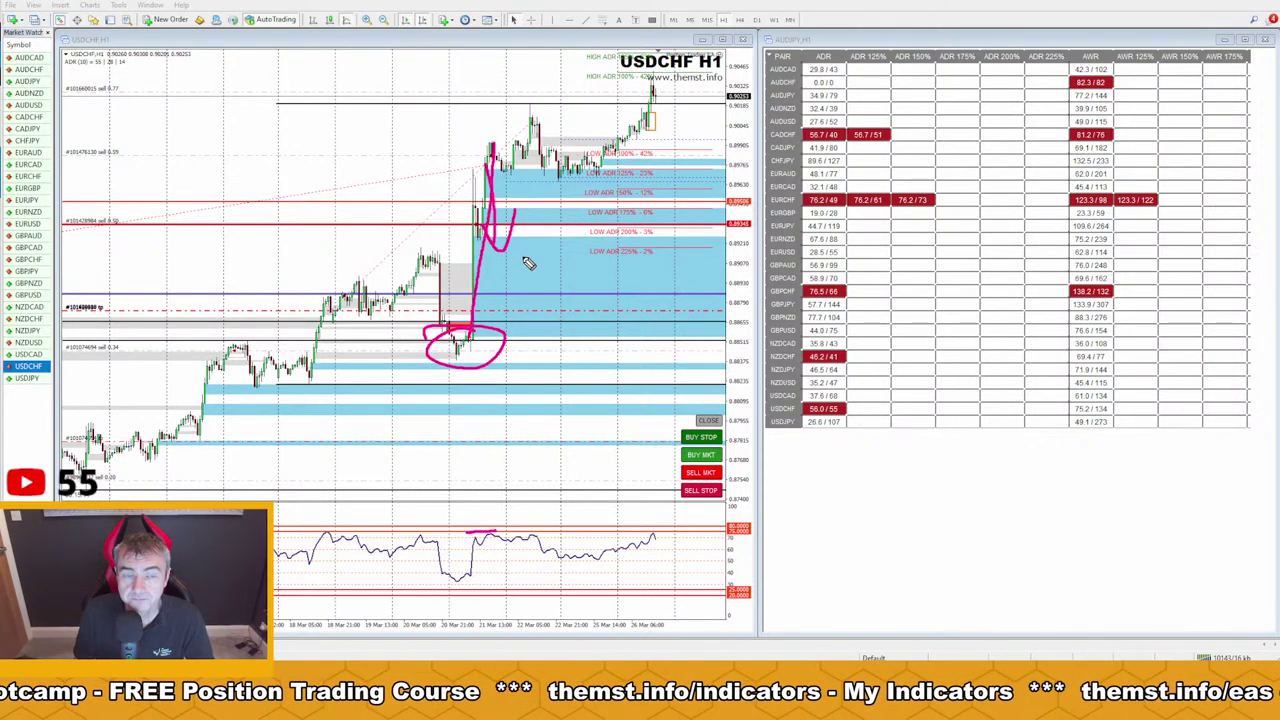
Mark two points in the USDCHF consolidation with upward strokes, draw horizontal levels across the rally, and sketch a downward arrow from price
drag(618, 422, 628, 154)
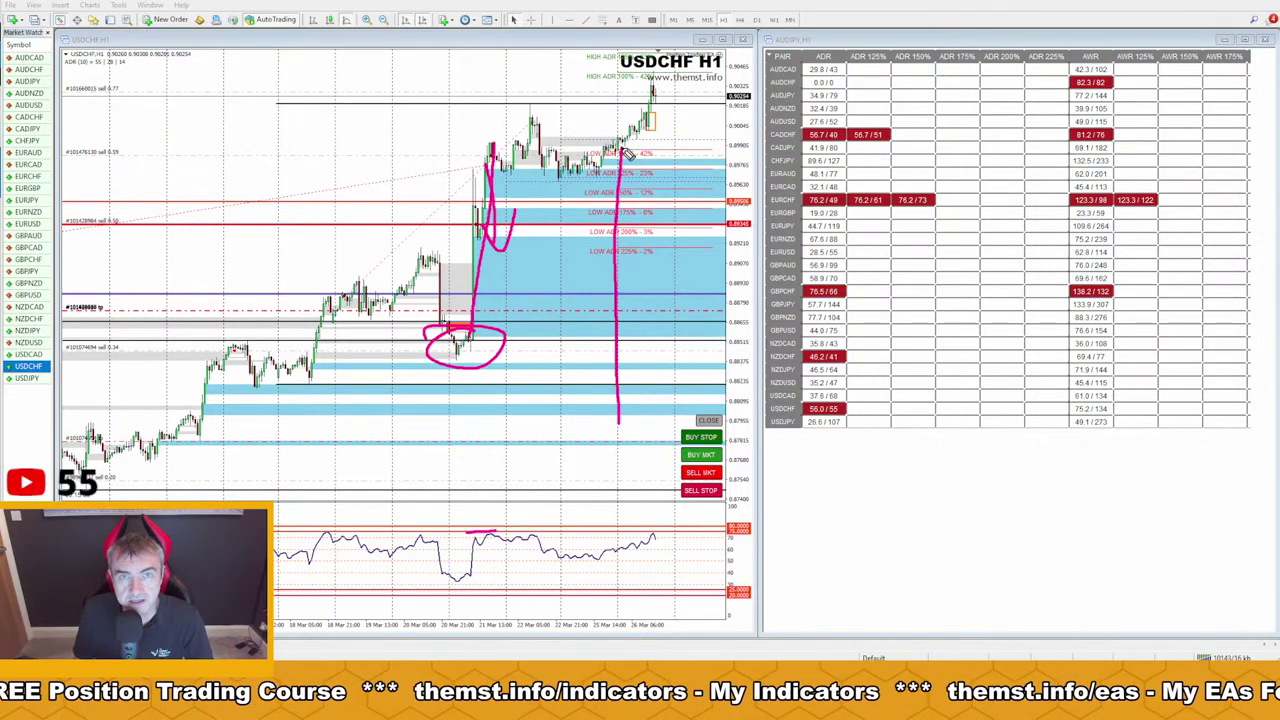
mouse_move(534, 418)
mouse_down()
mouse_move(552, 158)
mouse_move(566, 195)
mouse_up()
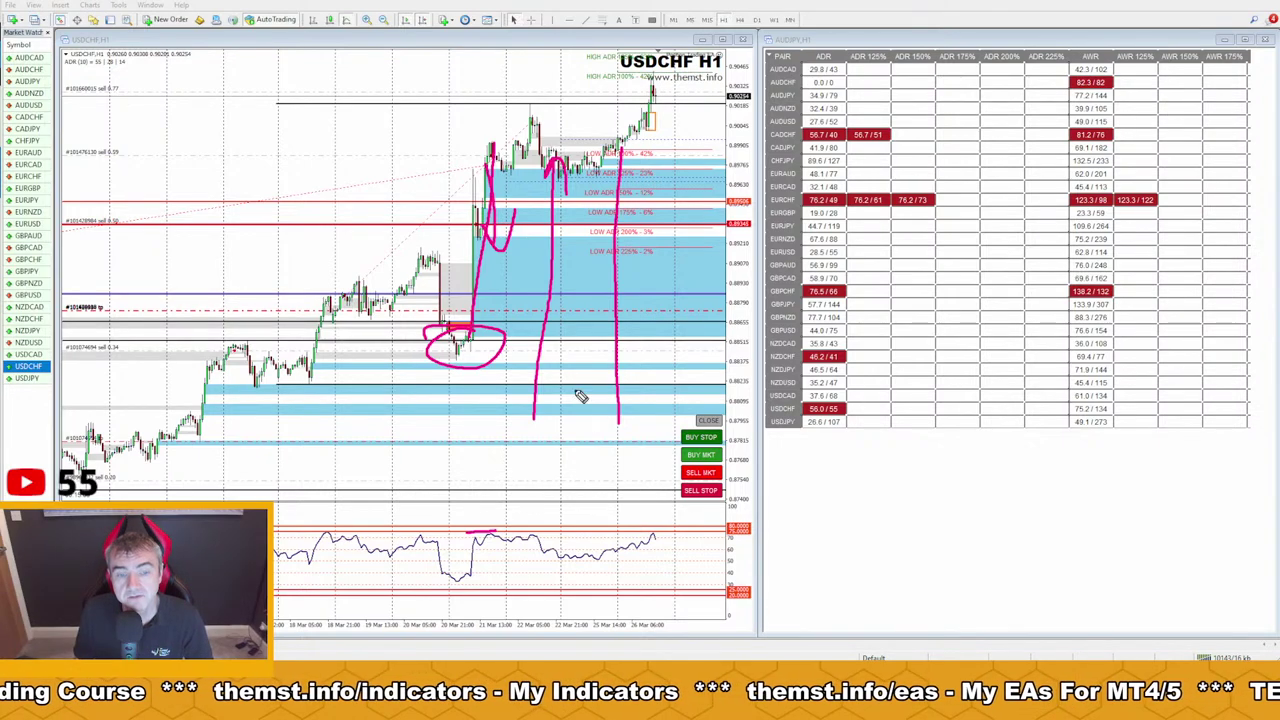
drag(380, 168, 487, 165)
drag(433, 304, 570, 301)
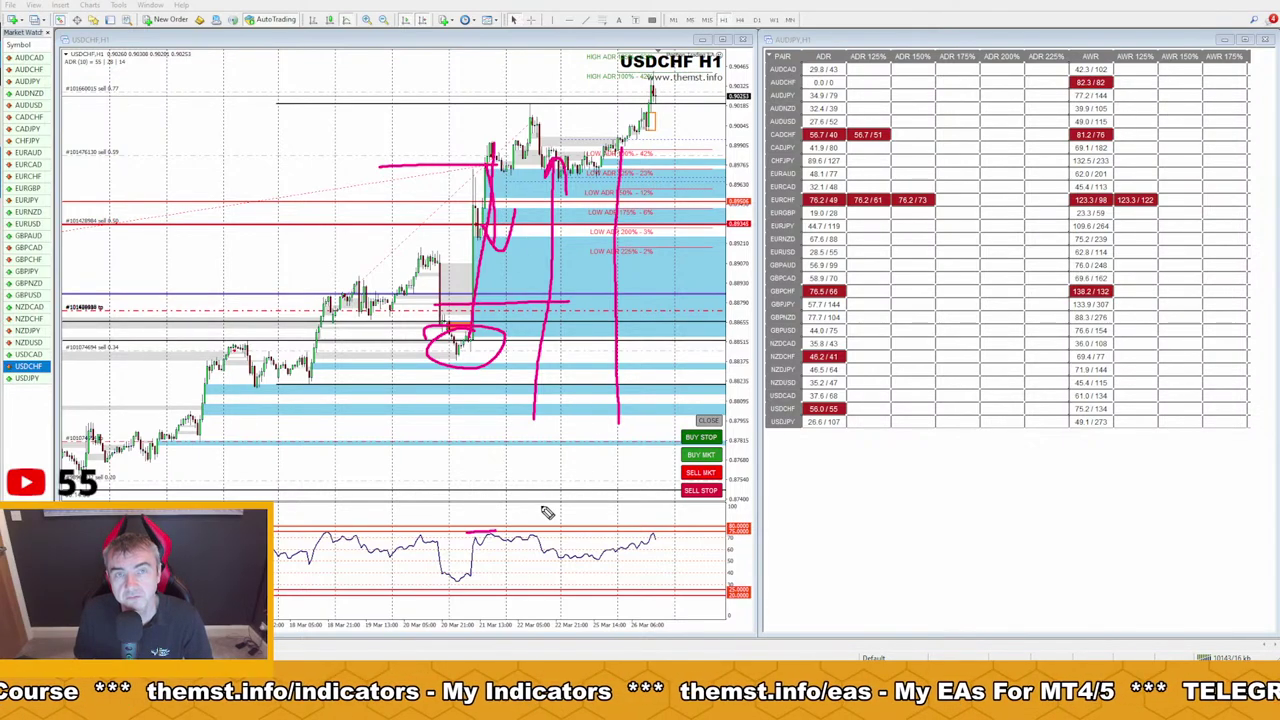
mouse_move(622, 142)
mouse_down()
mouse_move(660, 295)
mouse_move(678, 255)
mouse_up()
Highlight the RSI peak of the USDCHF rally with a rising stroke and a level line, and retrace the price rally
mouse_move(510, 528)
mouse_down()
mouse_move(487, 522)
mouse_move(471, 604)
mouse_up()
drag(462, 540, 578, 536)
drag(455, 378, 512, 104)
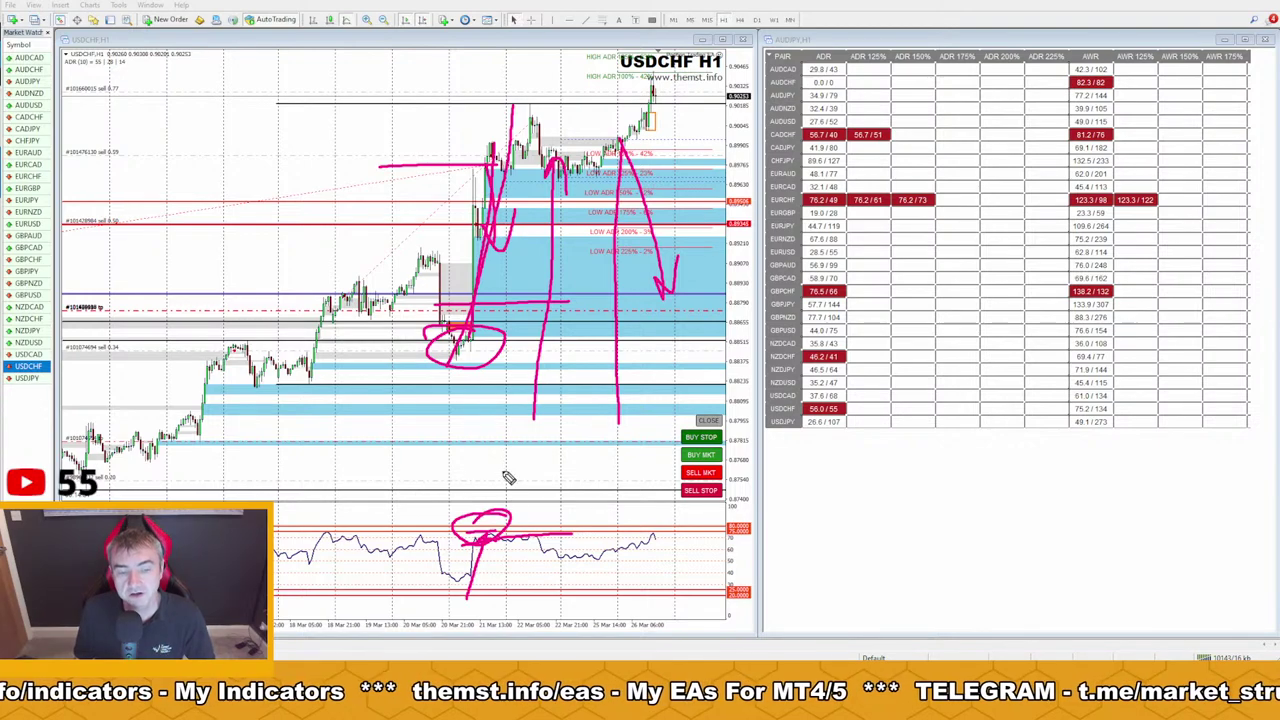
Sketch a steep price rise beside a stepped climb with pullbacks, and clear all the drawings
mouse_move(545, 470)
mouse_down()
mouse_move(578, 314)
mouse_move(575, 2)
mouse_up()
drag(624, 450, 955, 50)
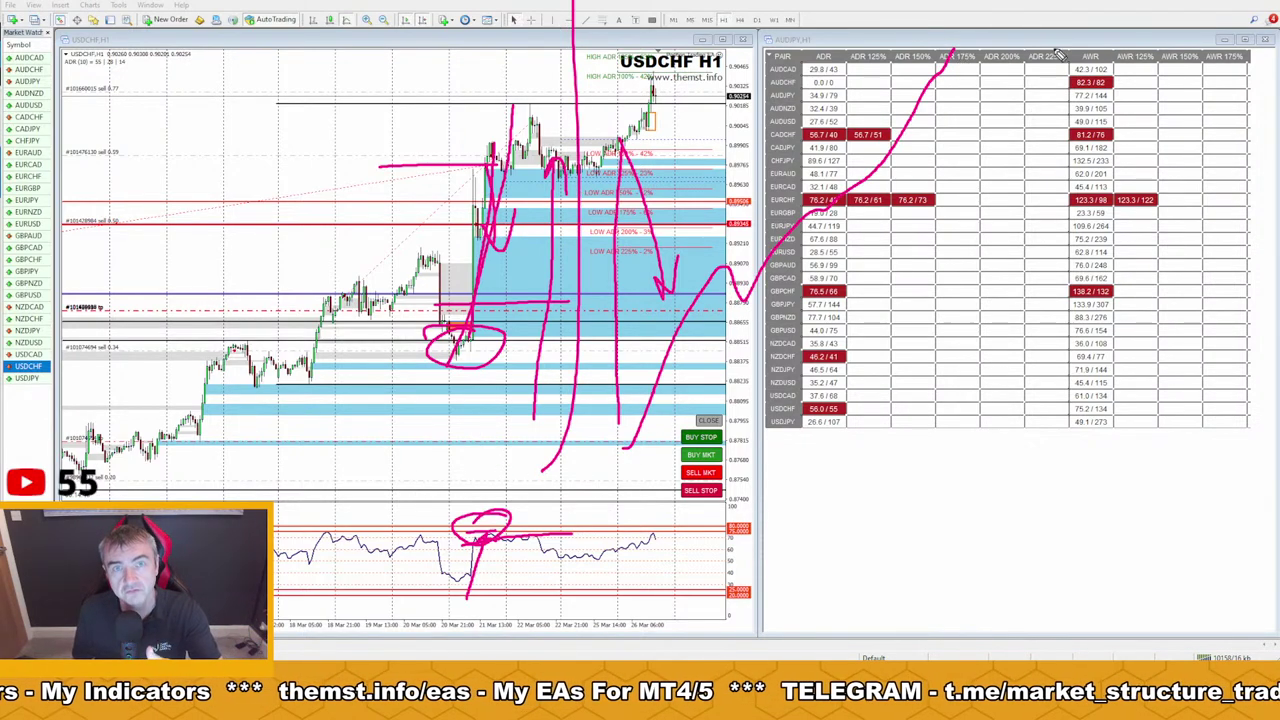
key(e)
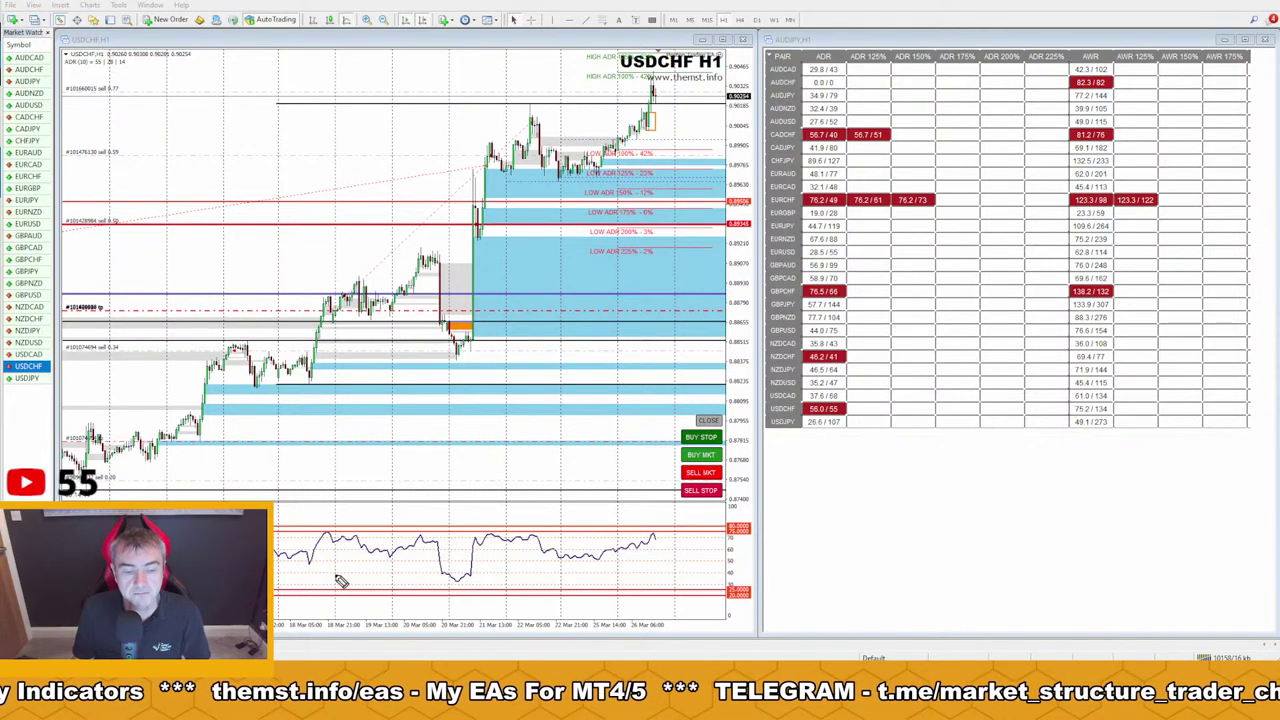
Trace the gradual USDCHF uptrend to the 20 March high, circle its starting area, and sketch a rising RSI path
drag(165, 447, 420, 260)
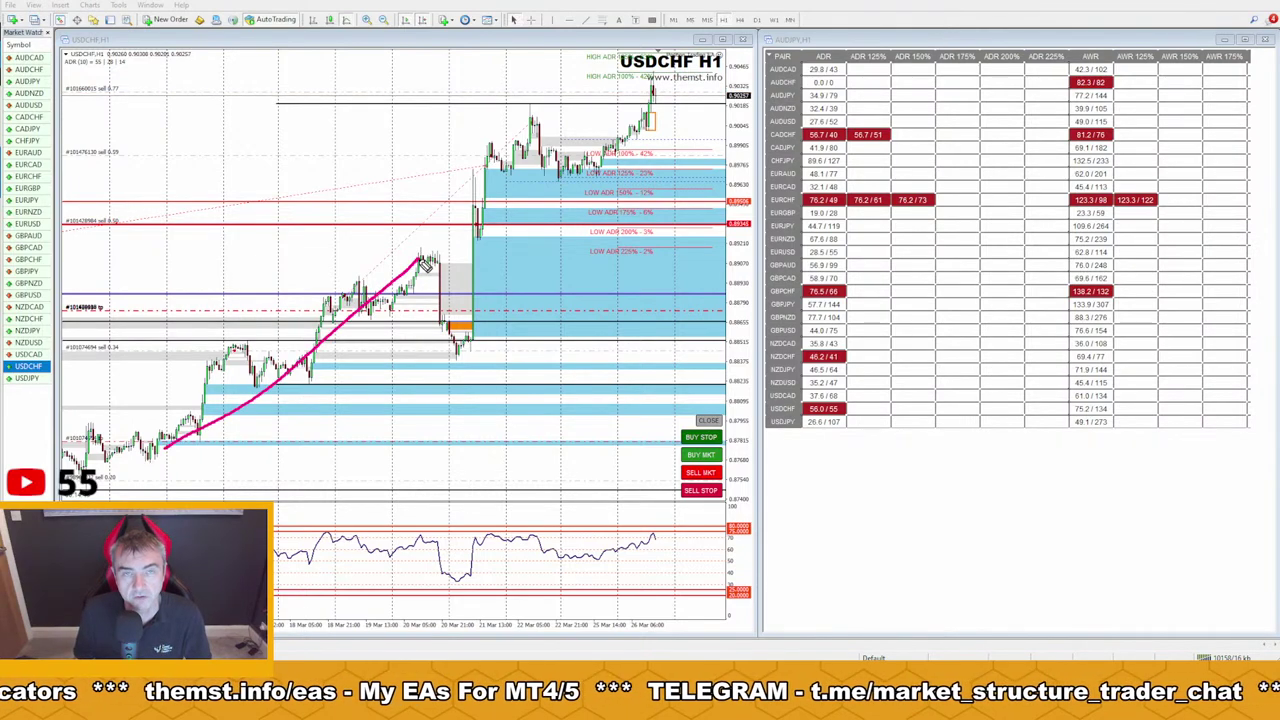
drag(62, 468, 150, 497)
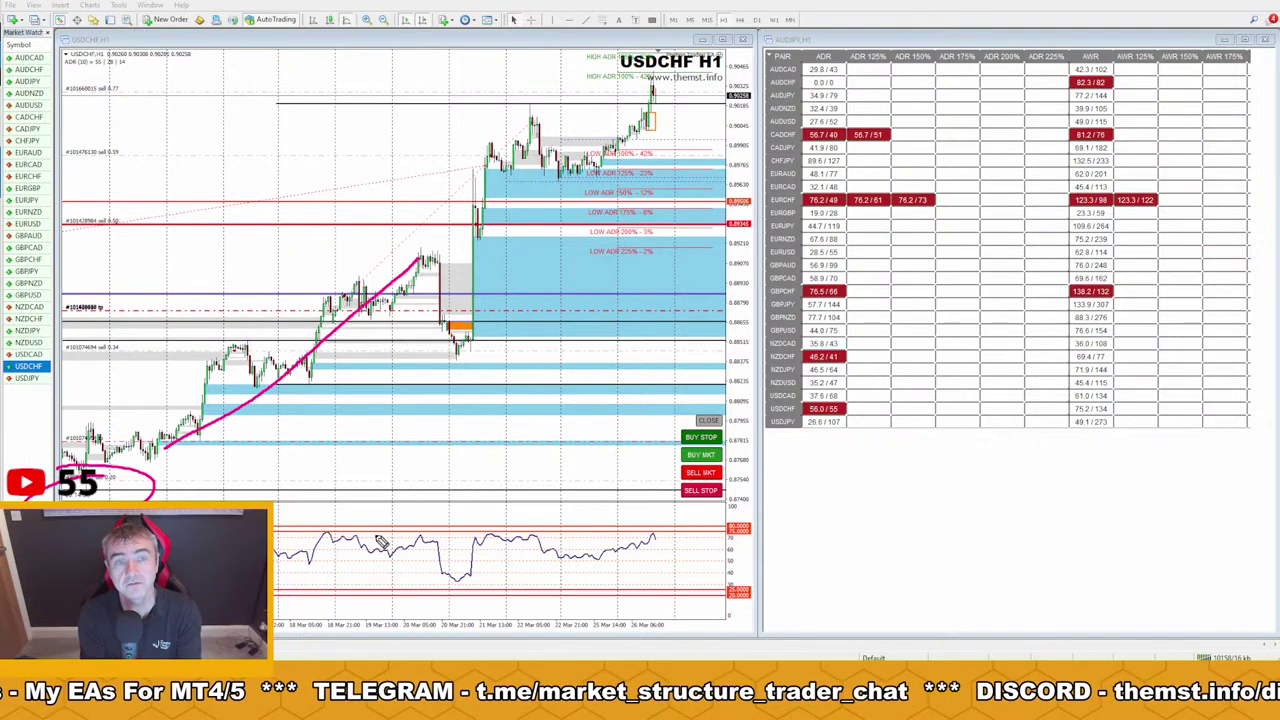
drag(353, 586, 487, 527)
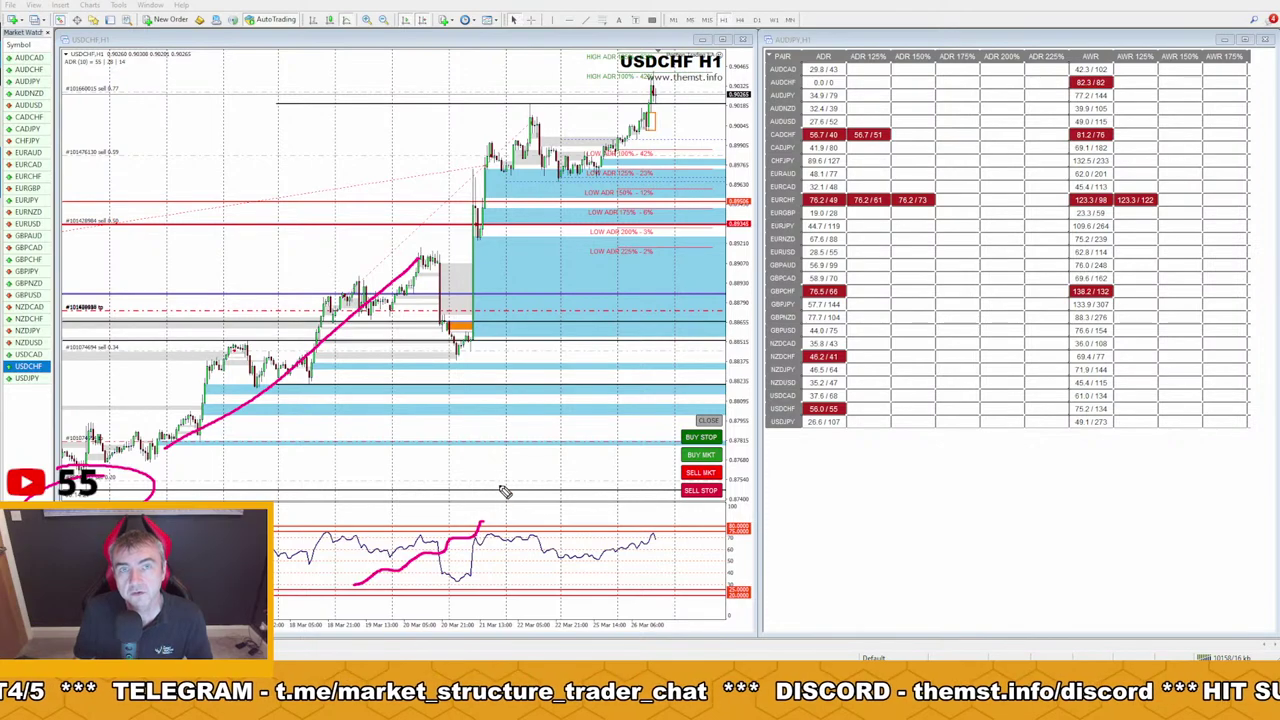
Sketch a stepped rise with a circled top and a stepped decline, circle the RSI peak, and clear the drawings
mouse_move(519, 441)
mouse_down()
mouse_move(660, 368)
mouse_move(766, 282)
mouse_move(860, 166)
mouse_move(932, 115)
mouse_up()
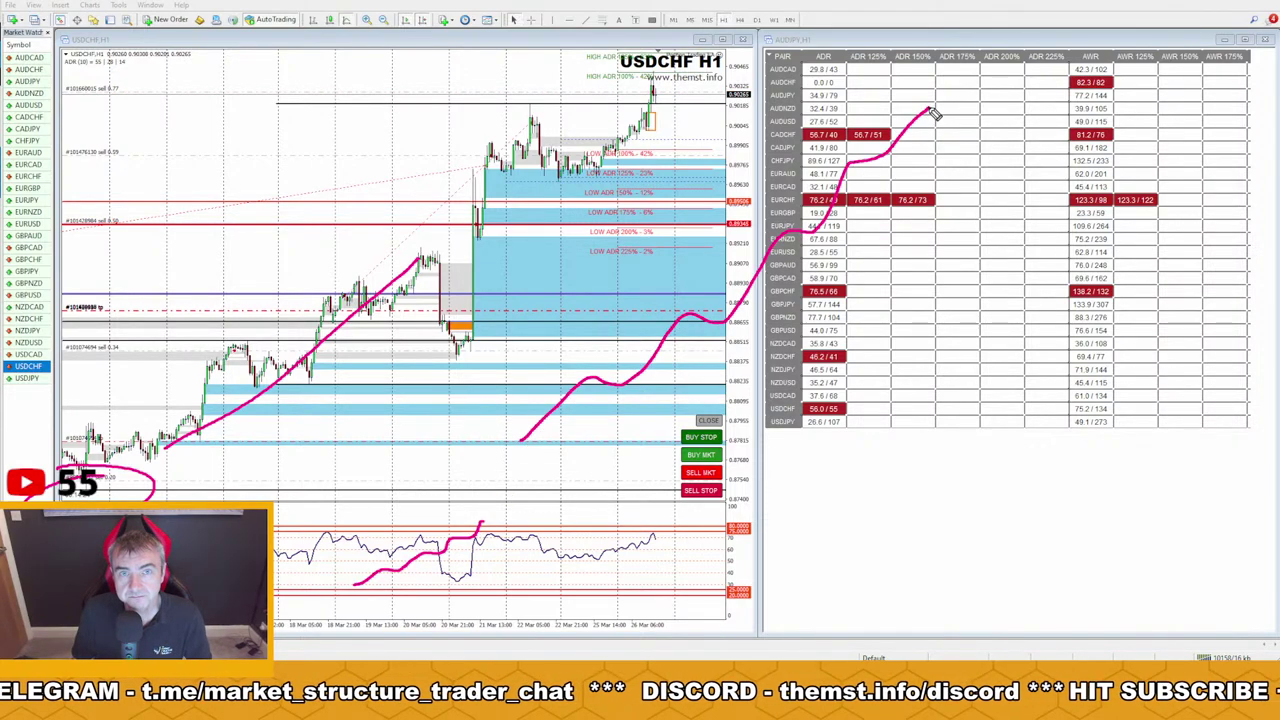
mouse_move(940, 108)
mouse_down()
mouse_move(966, 162)
mouse_move(1100, 328)
mouse_up()
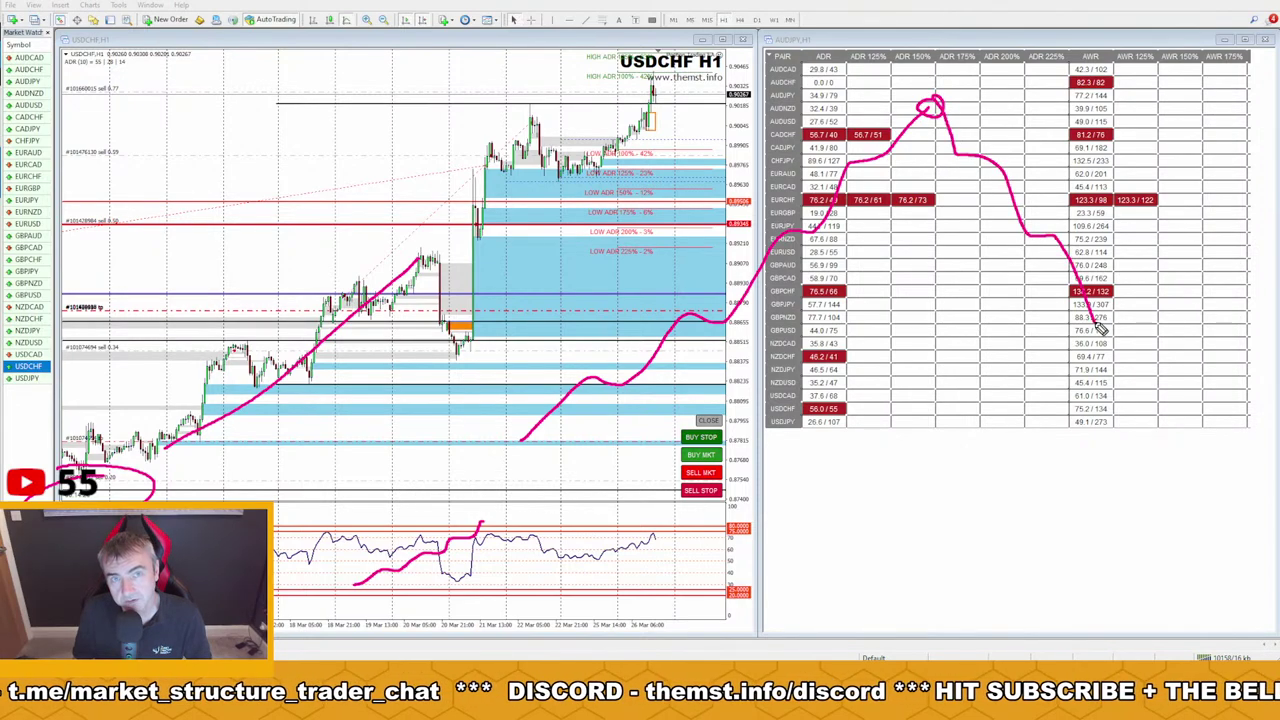
drag(526, 508, 498, 522)
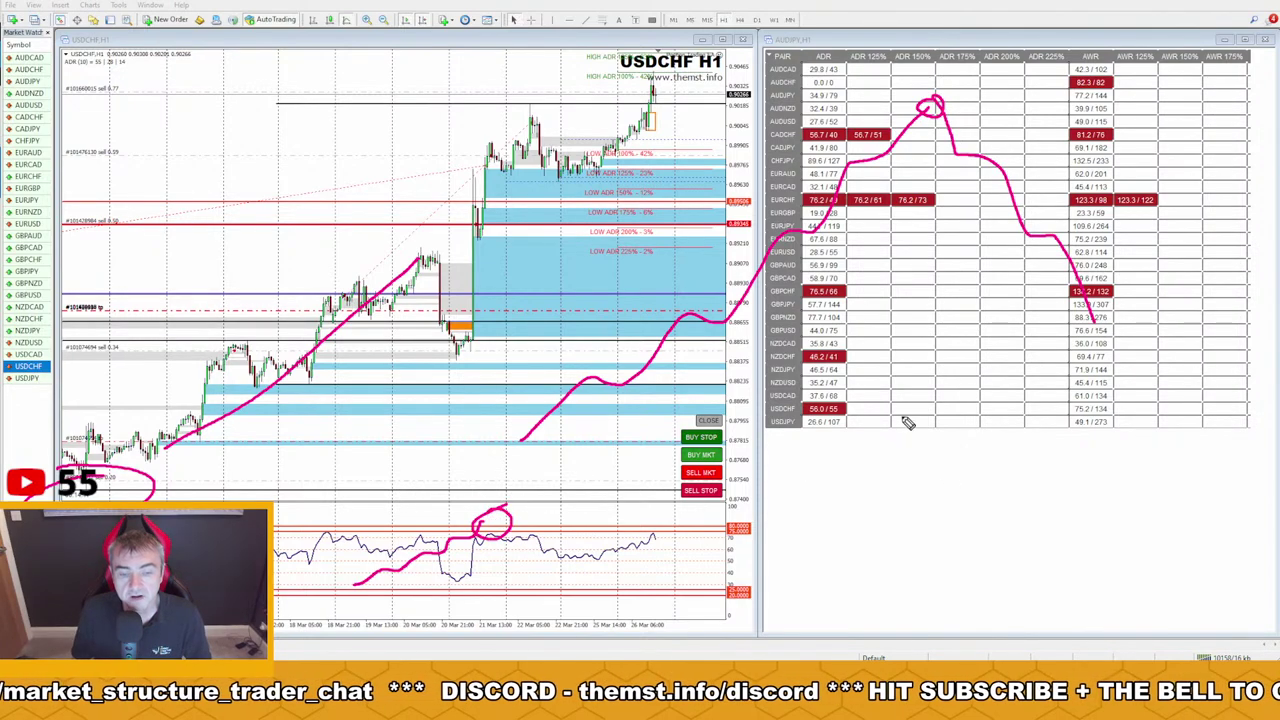
key(e)
Mark the USDCHF rally of 21 March and the area around its high, and clear the marks
mouse_move(487, 348)
mouse_down()
mouse_move(488, 150)
mouse_move(540, 146)
mouse_move(530, 250)
mouse_up()
mouse_move(502, 160)
mouse_down()
mouse_move(523, 80)
mouse_move(540, 98)
mouse_up()
key(e)
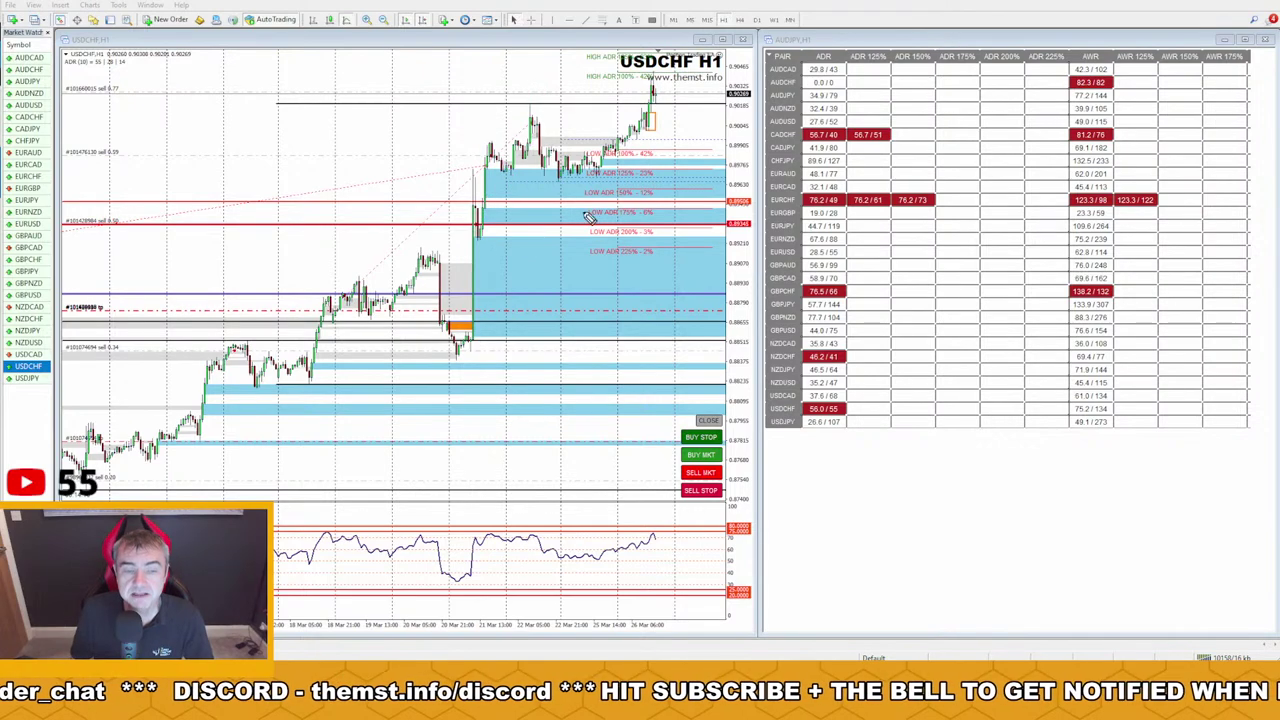
Sketch the pullback from the USDCHF rally high to a horizontal level, and clear the drawings
mouse_move(490, 152)
mouse_down()
mouse_move(505, 236)
mouse_move(522, 222)
mouse_up()
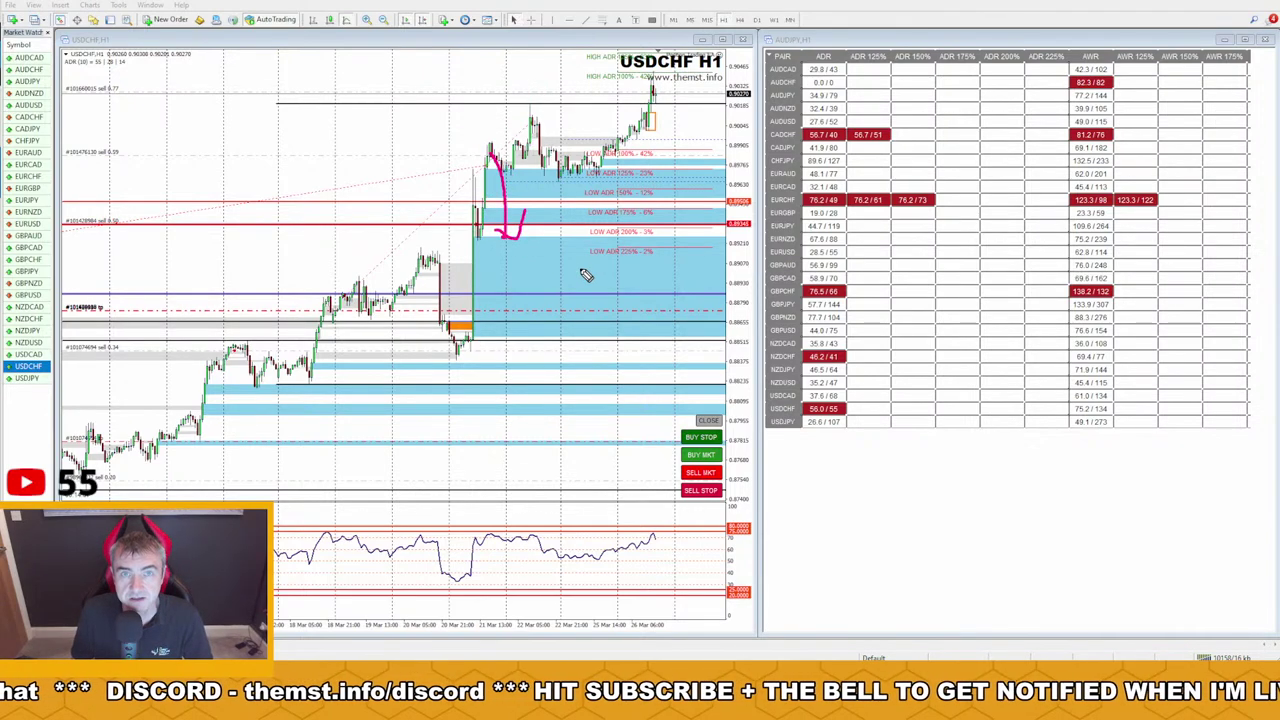
mouse_move(494, 148)
mouse_down()
mouse_move(497, 200)
mouse_move(519, 230)
mouse_move(614, 235)
mouse_up()
drag(495, 140, 535, 212)
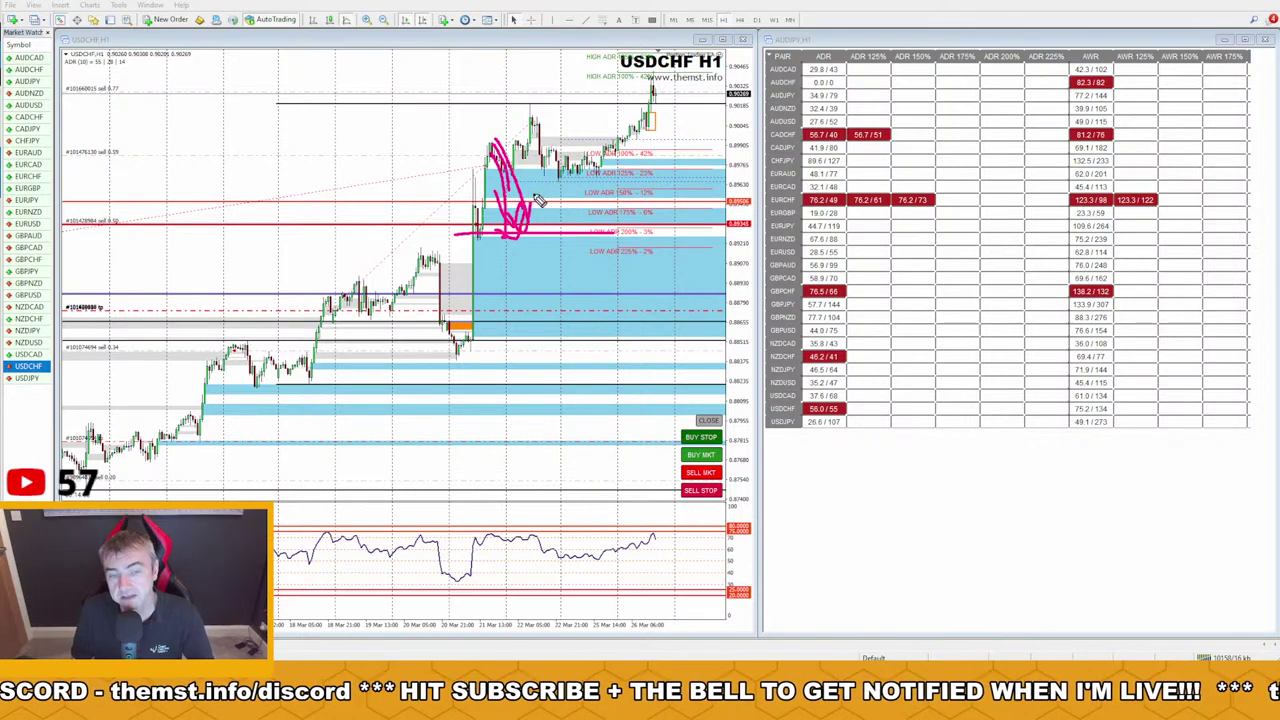
key(Escape)
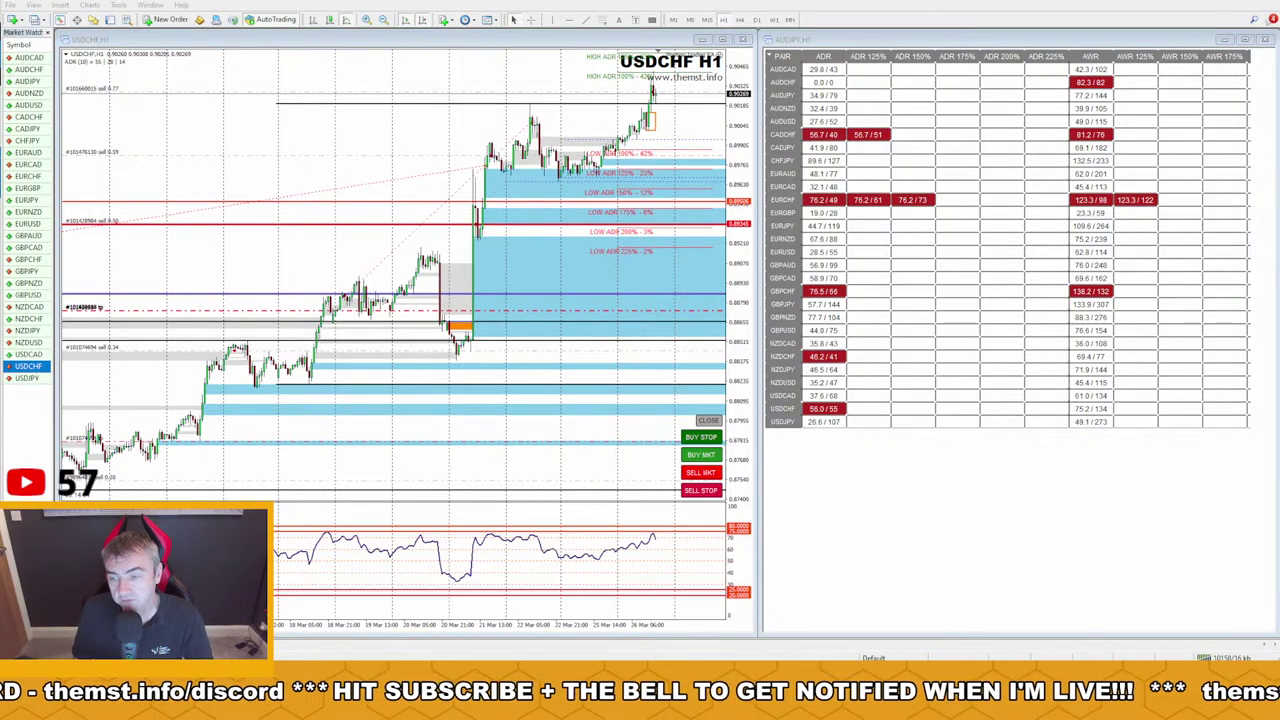
Show the GBPCHF H1 chart and raise the sell trade's take-profit line to about 1.138
drag(30, 260, 712, 486)
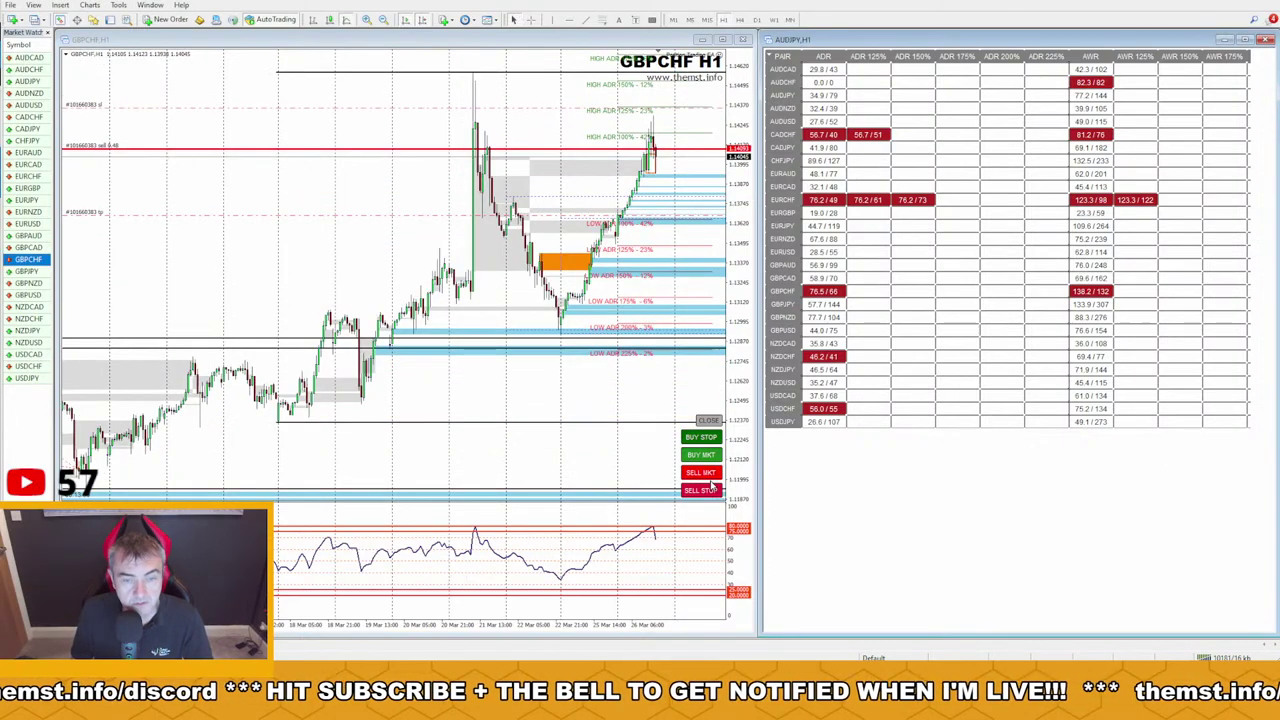
middle_click(660, 157)
drag(663, 160, 677, 196)
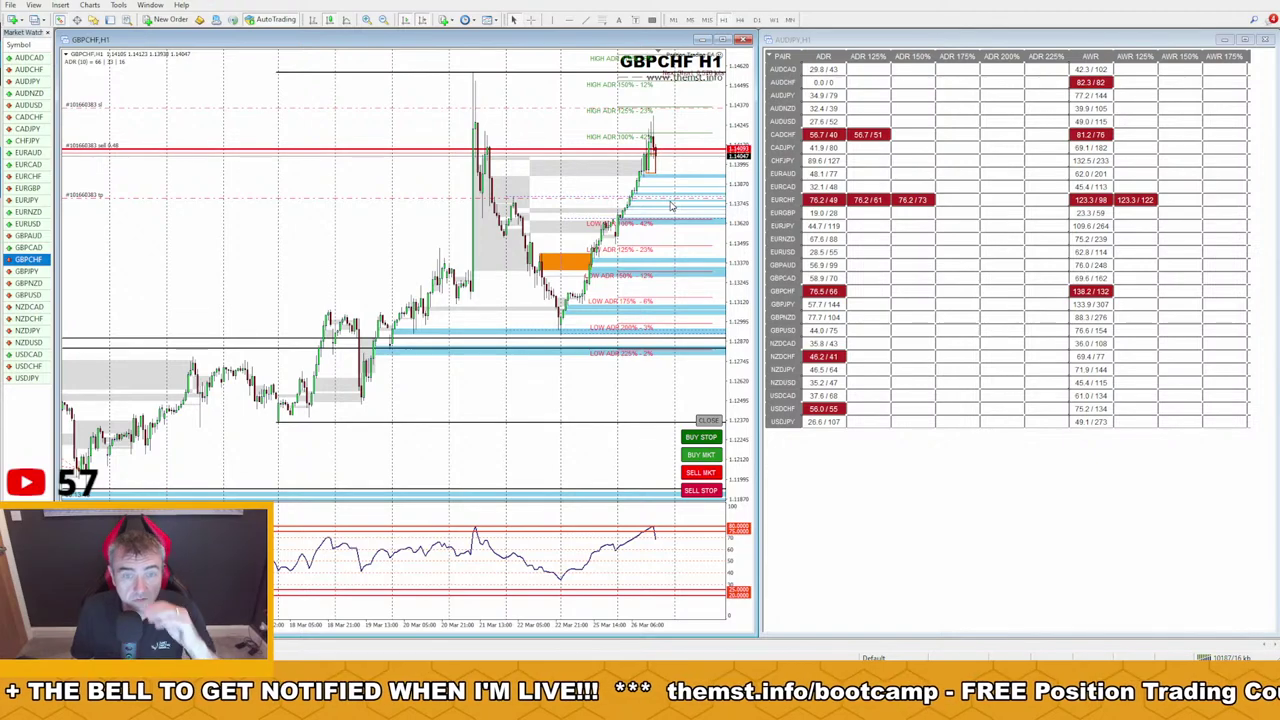
click(1171, 286)
Trace the latest GBPCHF rally, sketch a pullback followed by a push to a higher high, and clear the drawings
drag(608, 244, 658, 98)
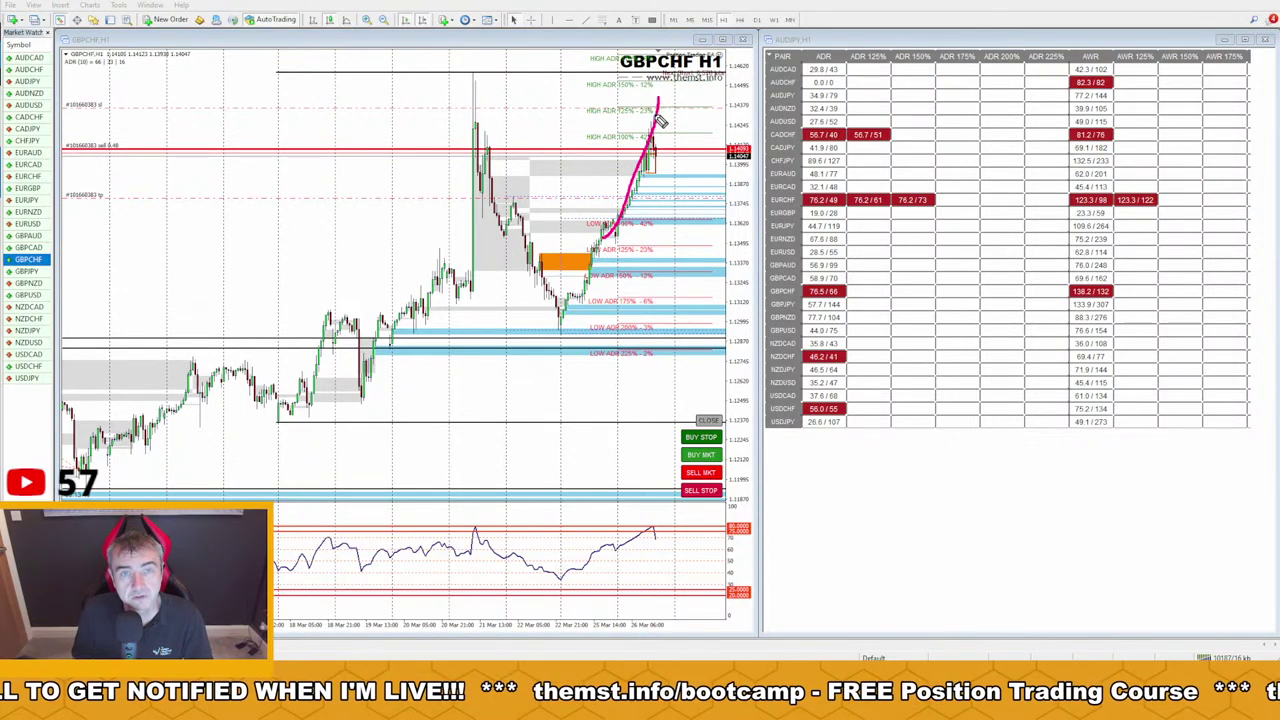
mouse_move(652, 130)
mouse_down()
mouse_move(668, 196)
mouse_move(690, 58)
mouse_move(688, 110)
mouse_up()
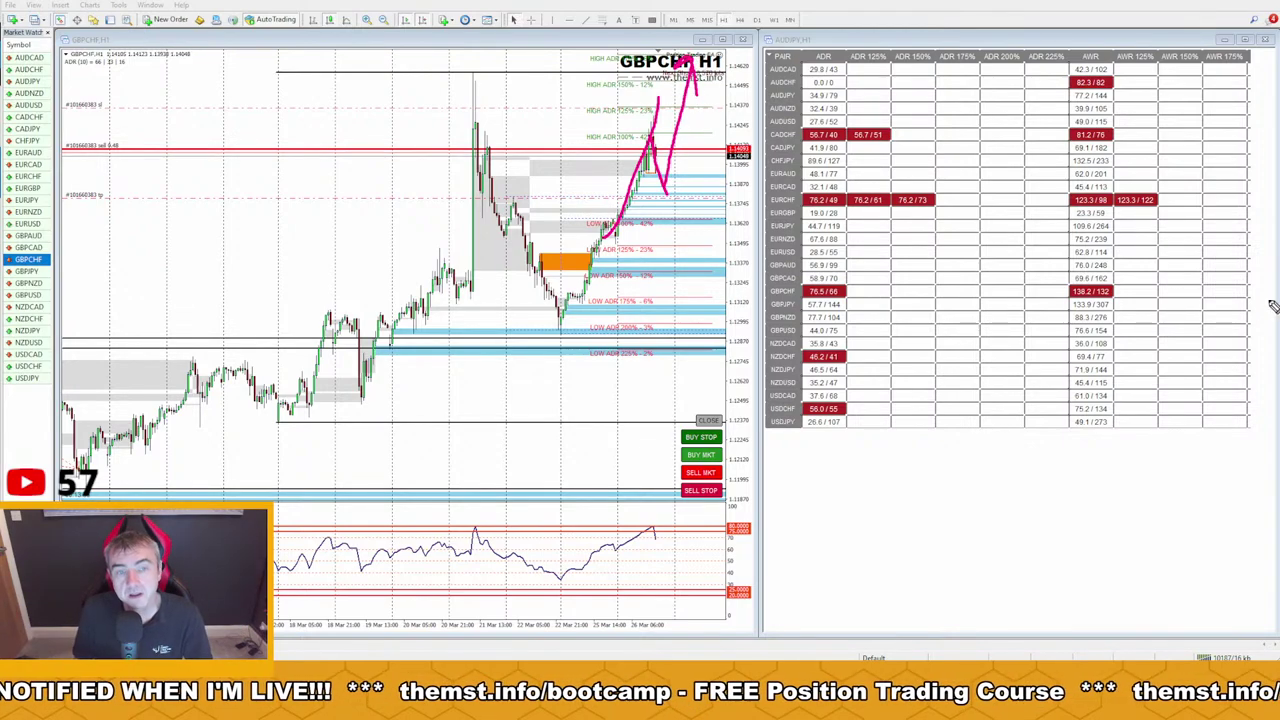
key(Escape)
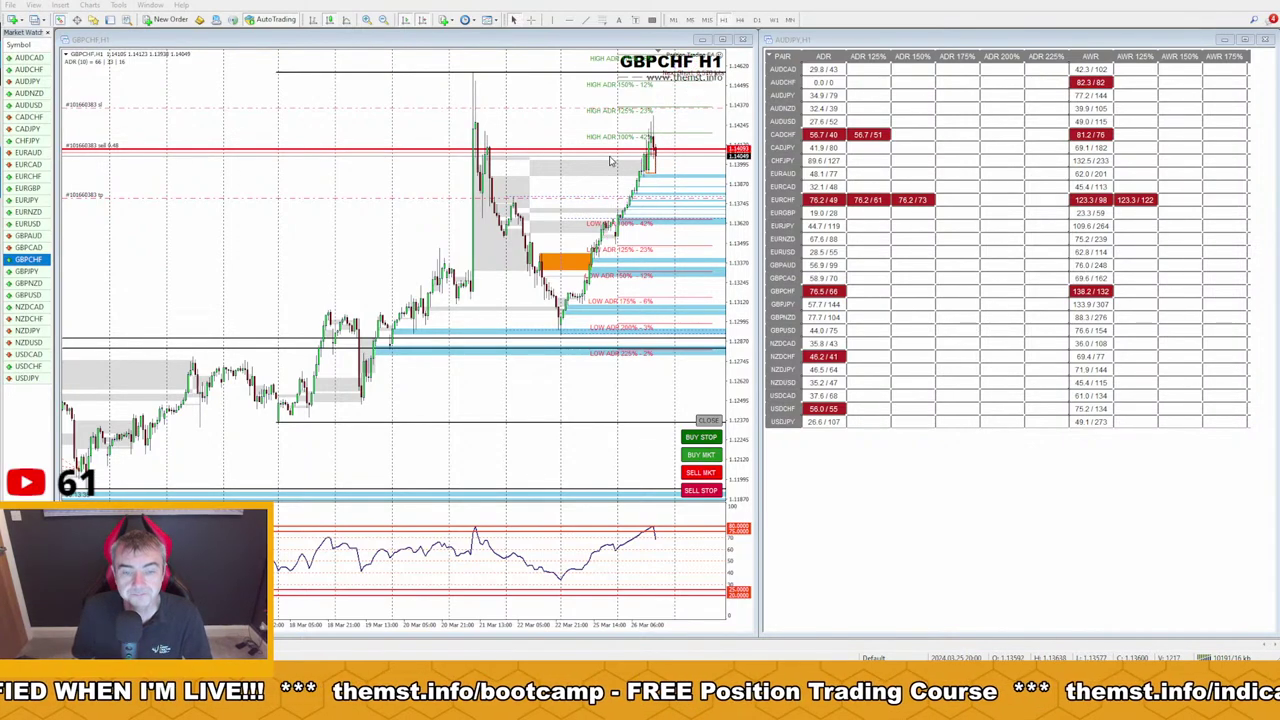
Circle the CADCHF row in the ADR table and the latest GBPCHF RSI peak, and draw a horizontal line beneath it
mouse_move(808, 114)
mouse_down()
mouse_move(862, 124)
mouse_move(895, 113)
mouse_up()
drag(632, 524, 652, 534)
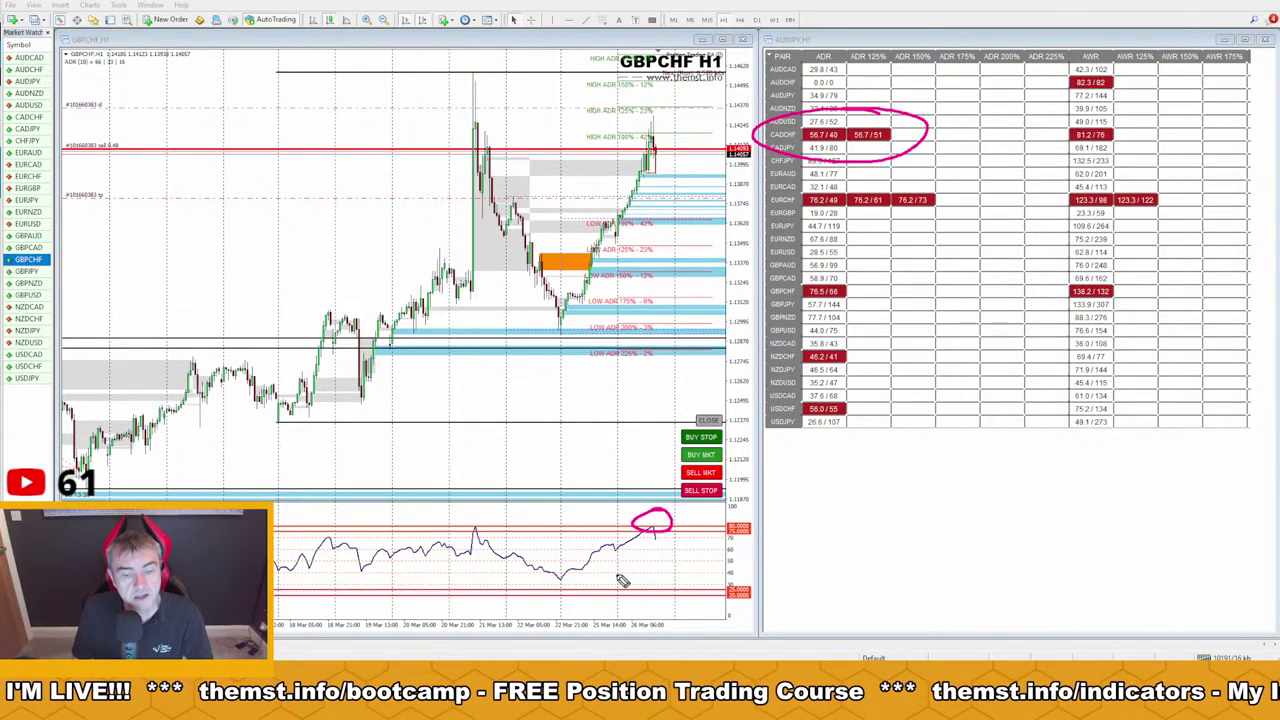
drag(582, 561, 768, 558)
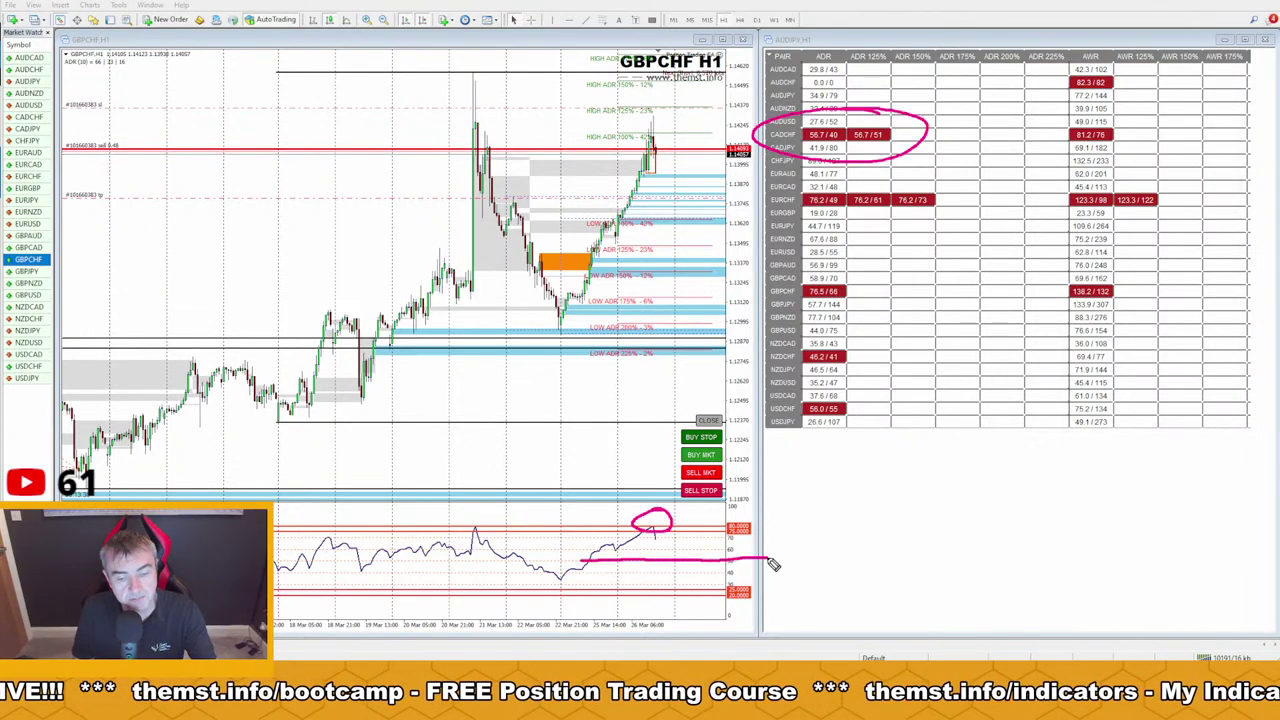
Draw a rising curve over the latest GBPCHF RSI climb, then circle and underline the earlier RSI peak around 21 March
drag(597, 562, 610, 480)
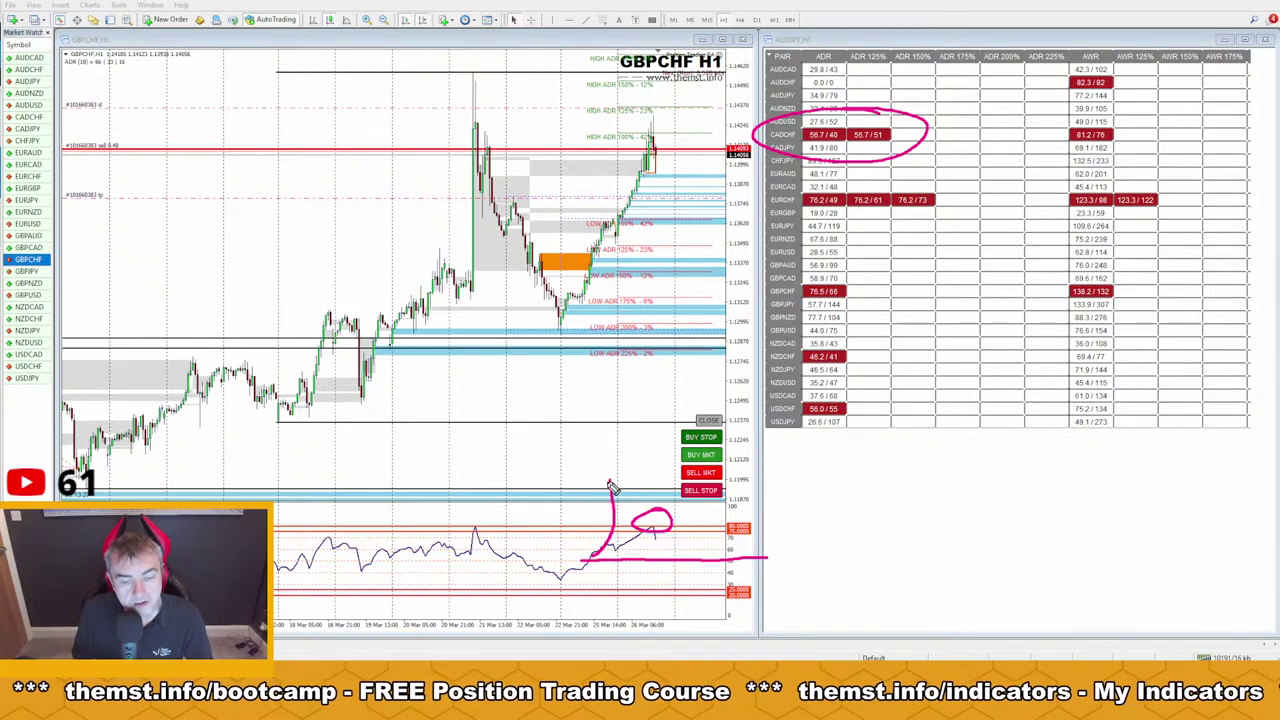
mouse_move(594, 563)
mouse_down()
mouse_move(620, 520)
mouse_move(612, 550)
mouse_up()
mouse_move(477, 528)
mouse_down()
mouse_move(479, 548)
mouse_move(465, 551)
mouse_up()
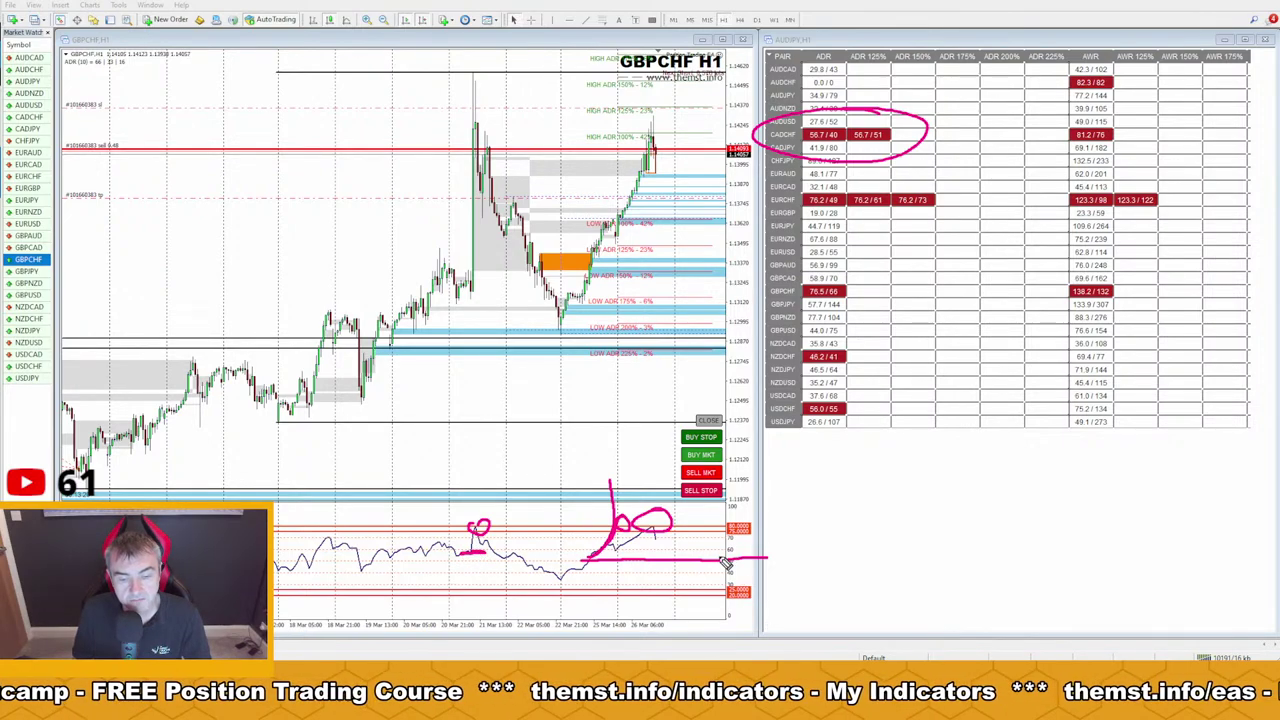
Trace the 21 March GBPCHF price spike and its drop, re-mark the matching RSI peak, and clear the drawings
drag(466, 288, 476, 82)
drag(488, 529, 485, 537)
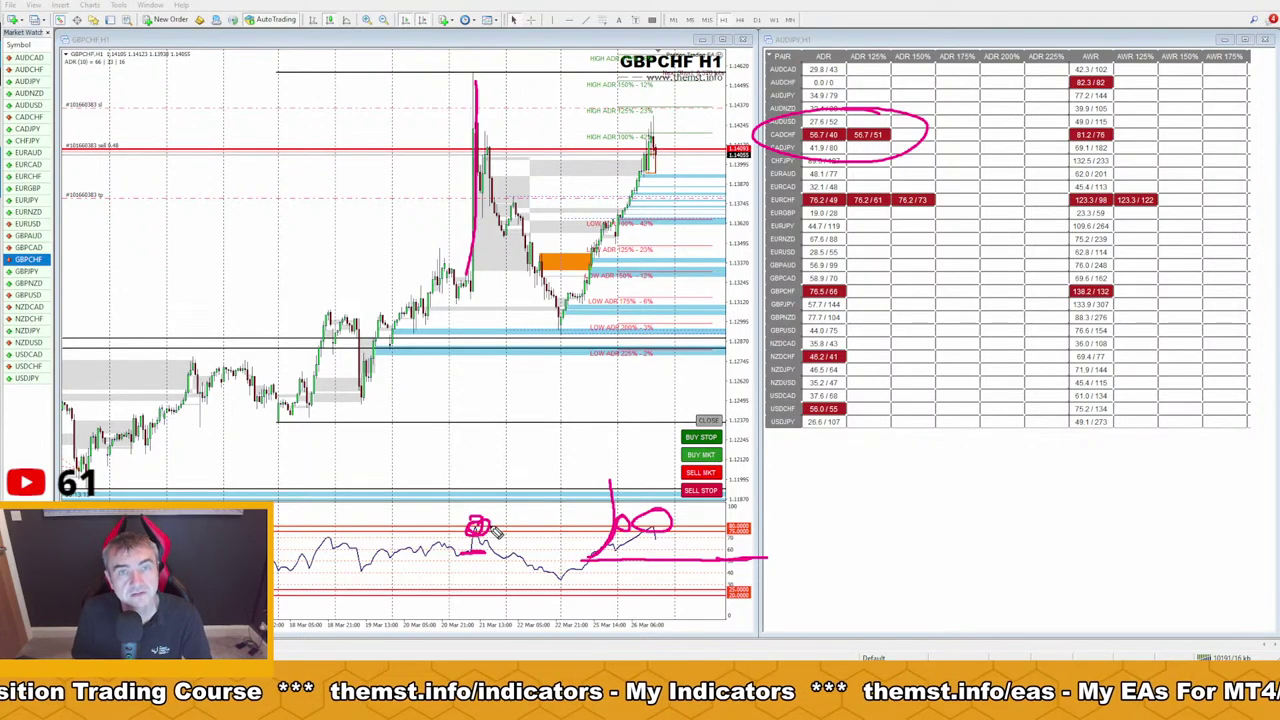
mouse_move(478, 106)
mouse_down()
mouse_move(485, 180)
mouse_move(505, 204)
mouse_up()
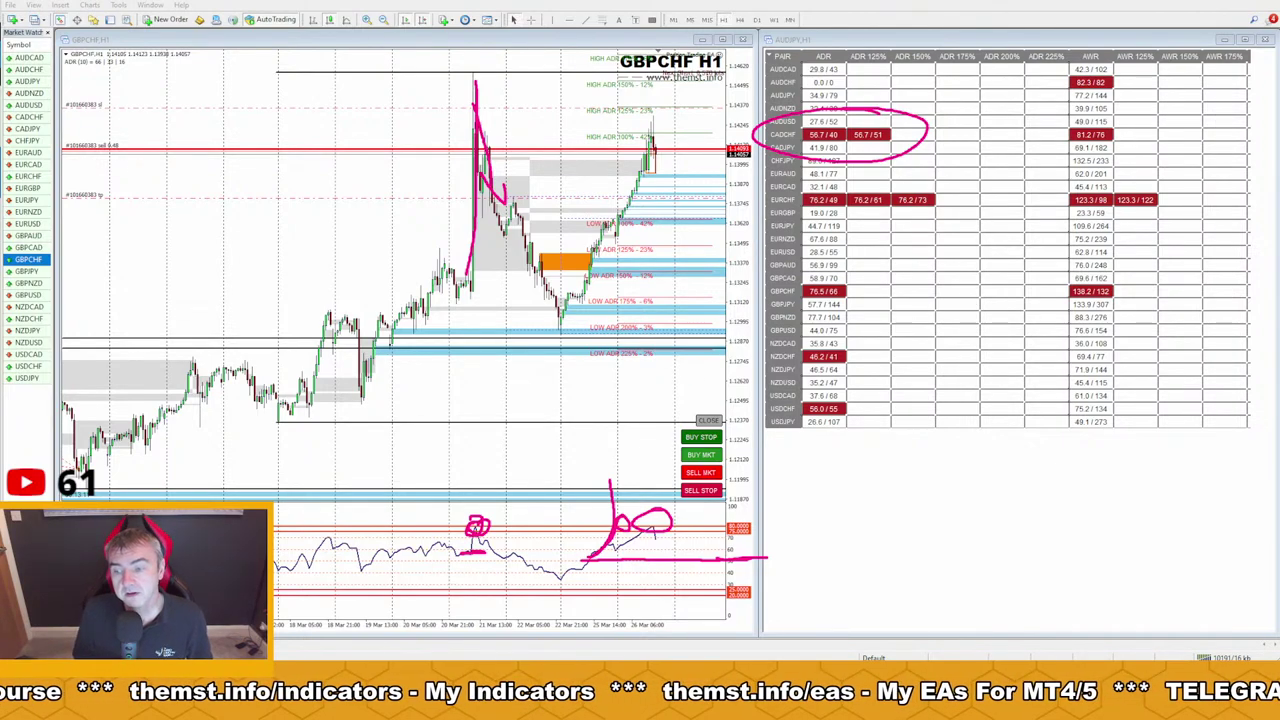
key(Escape)
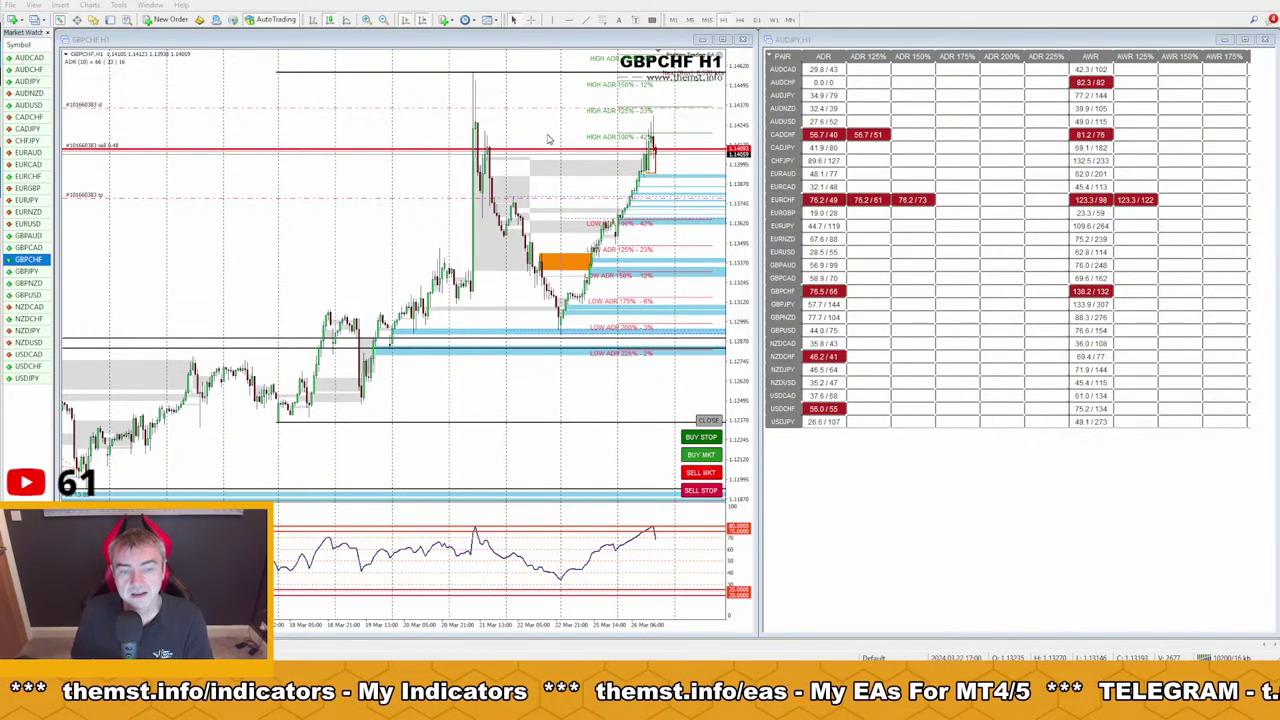
Compare the GBPCHF price action on the H4, H1, M15 and M5 timeframes
click(546, 98)
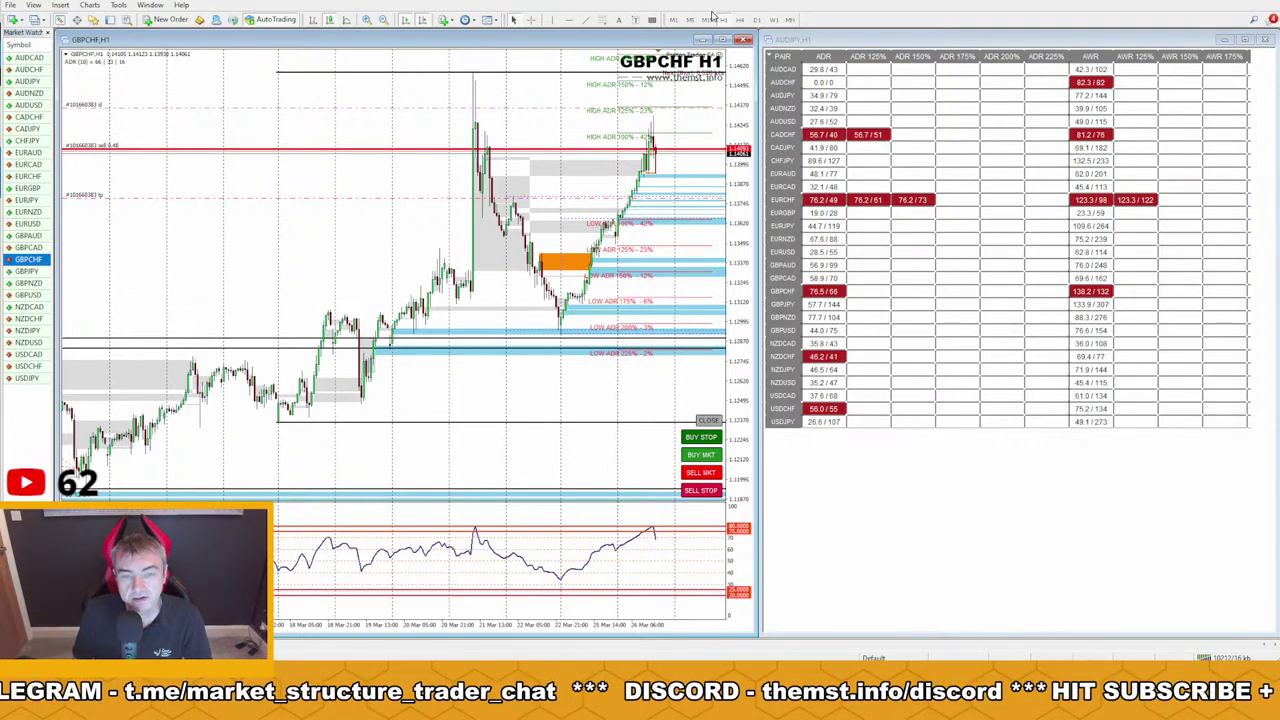
click(741, 20)
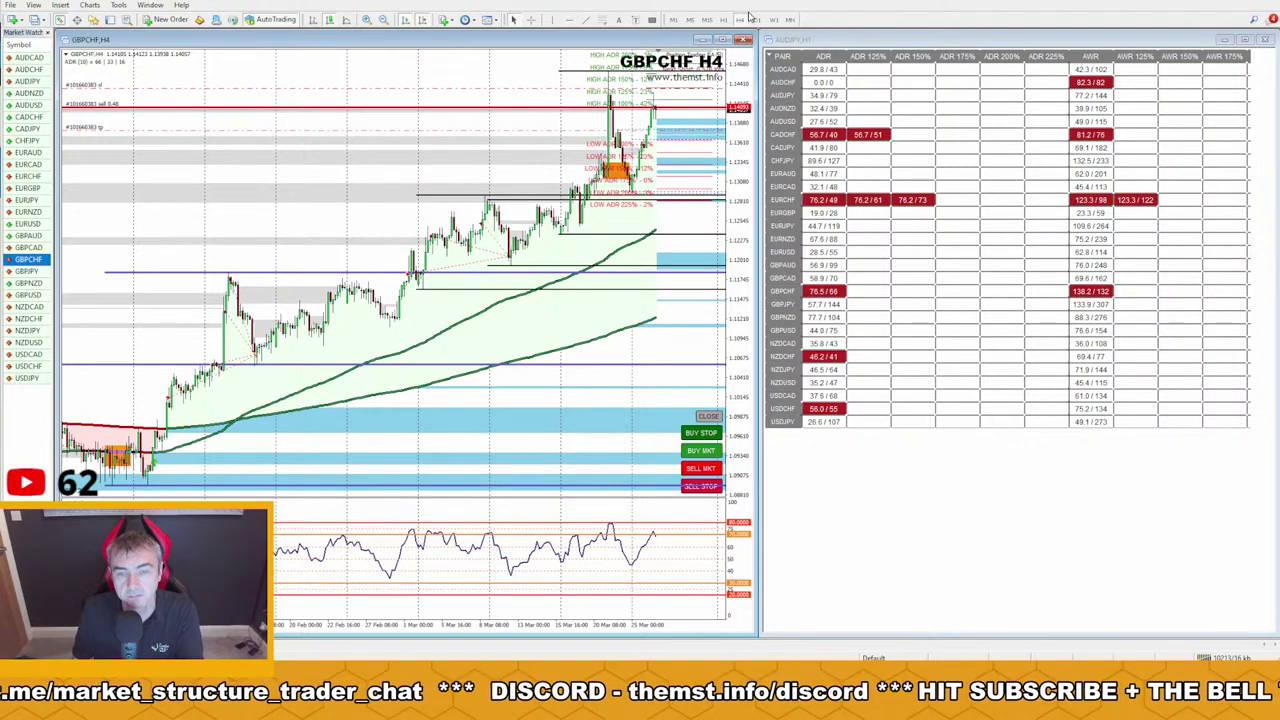
click(726, 21)
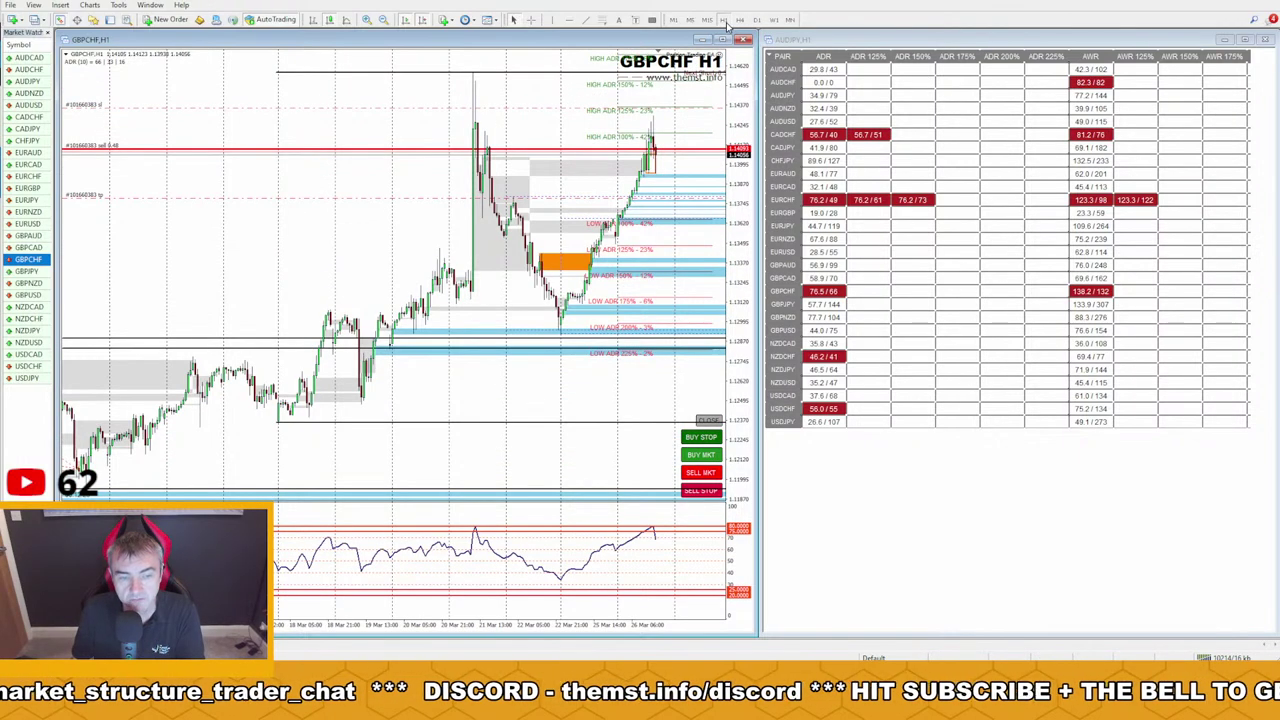
click(707, 20)
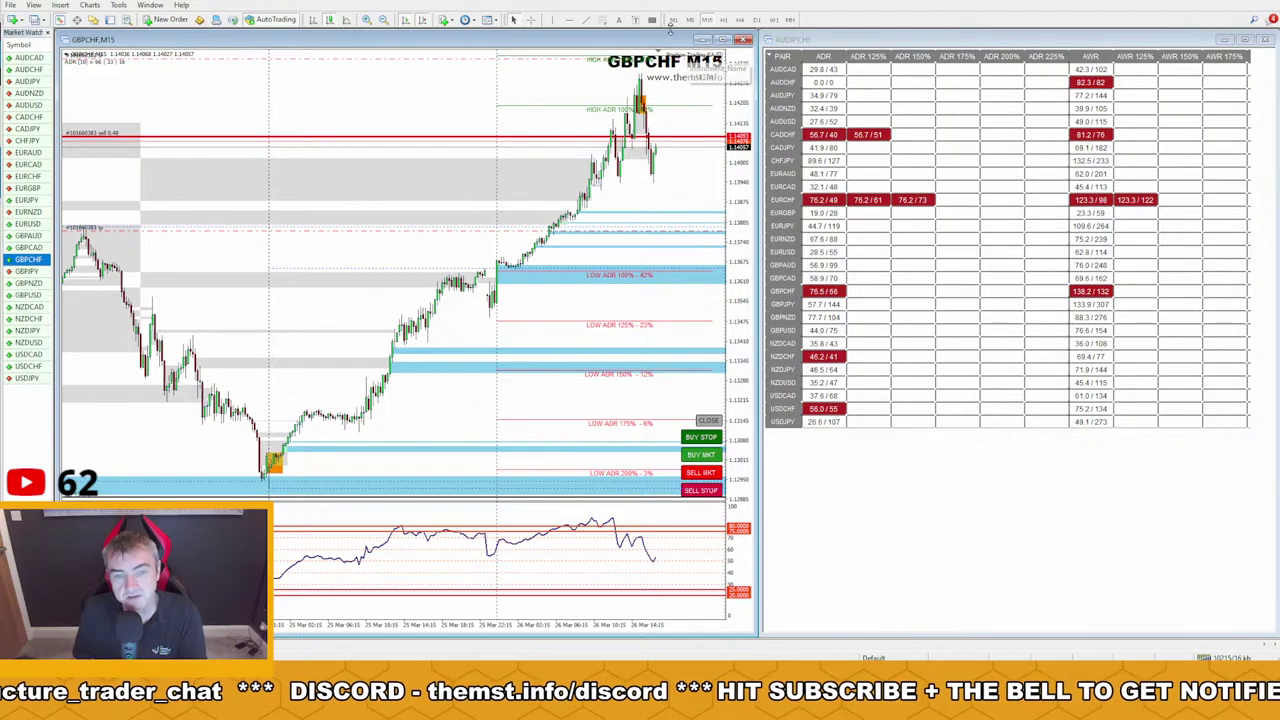
click(690, 20)
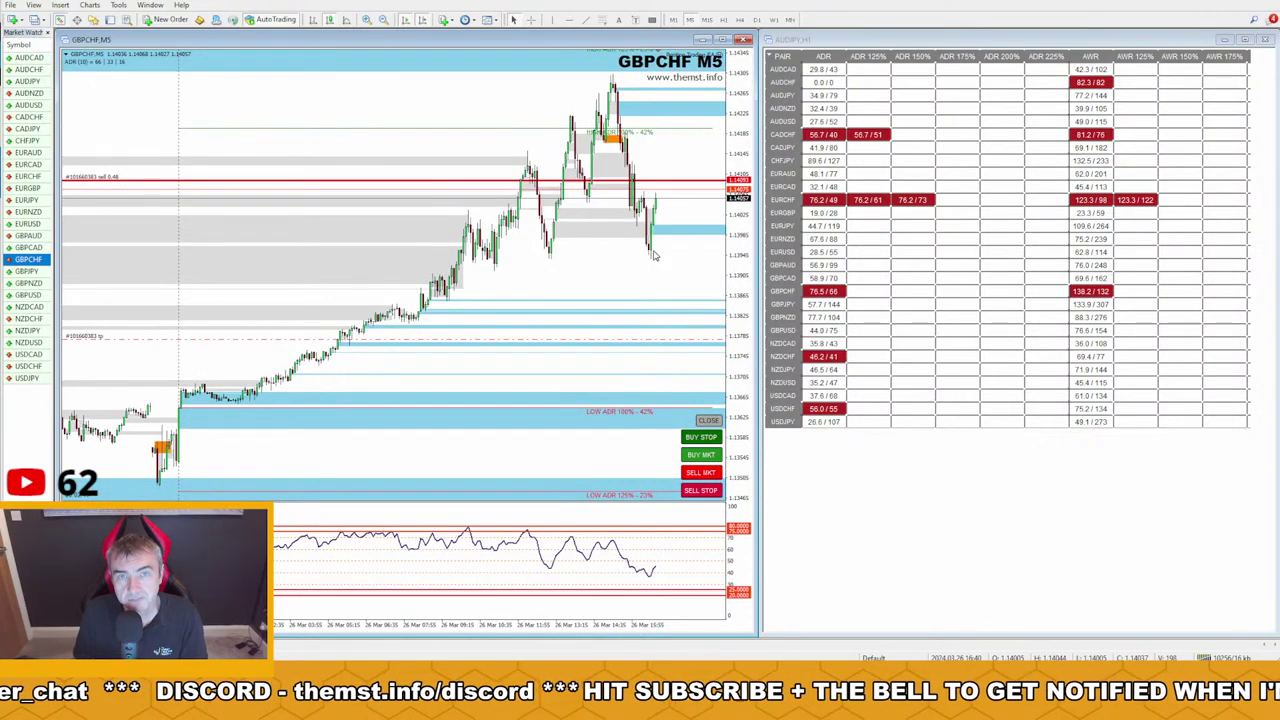
click(738, 20)
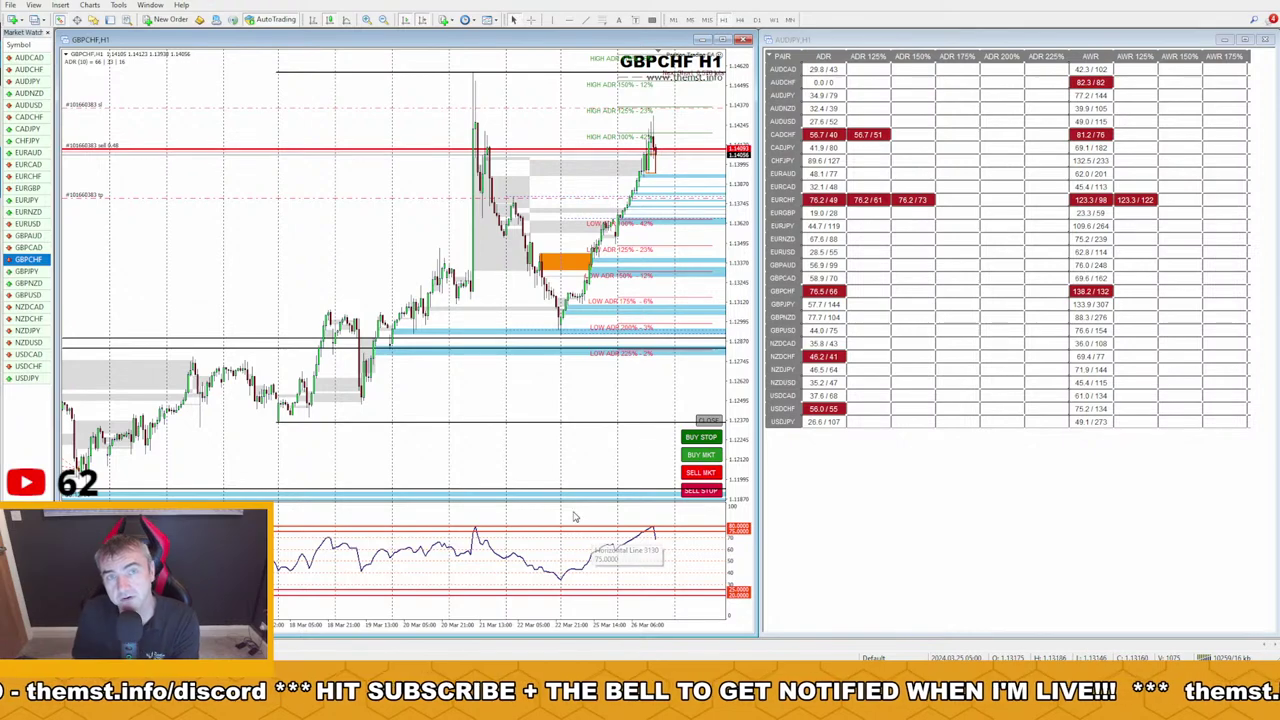
On the GBPCHF M5 chart, sketch the rally, the pullback and a push to a higher high, and clear the drawings
click(690, 19)
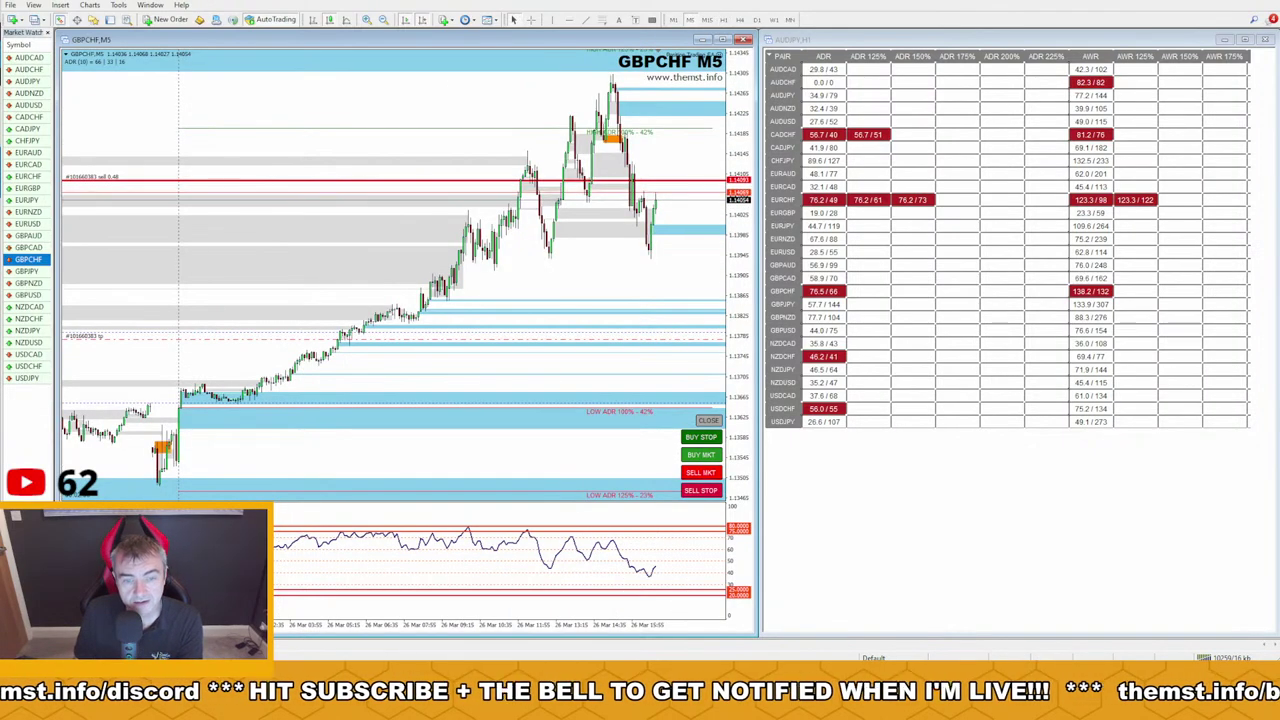
mouse_move(205, 423)
mouse_down()
mouse_move(258, 410)
mouse_move(565, 143)
mouse_move(590, 92)
mouse_move(634, 252)
mouse_move(708, 20)
mouse_move(718, 78)
mouse_up()
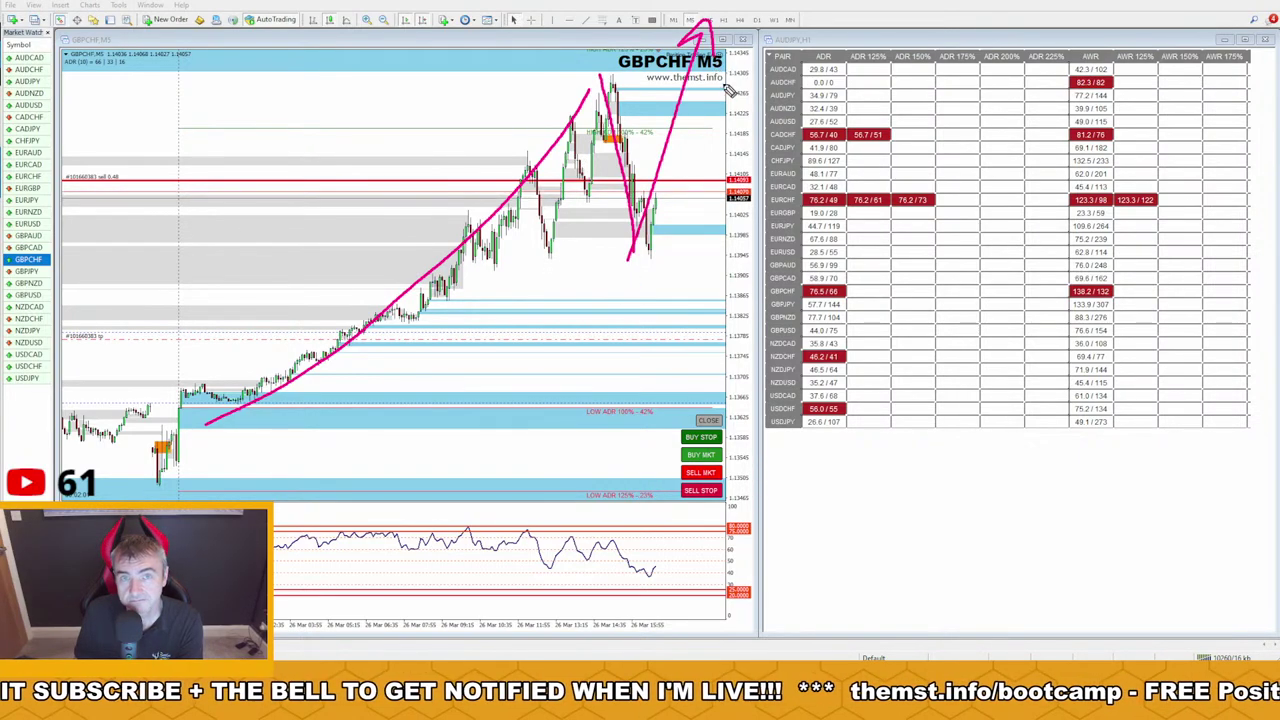
key(Escape)
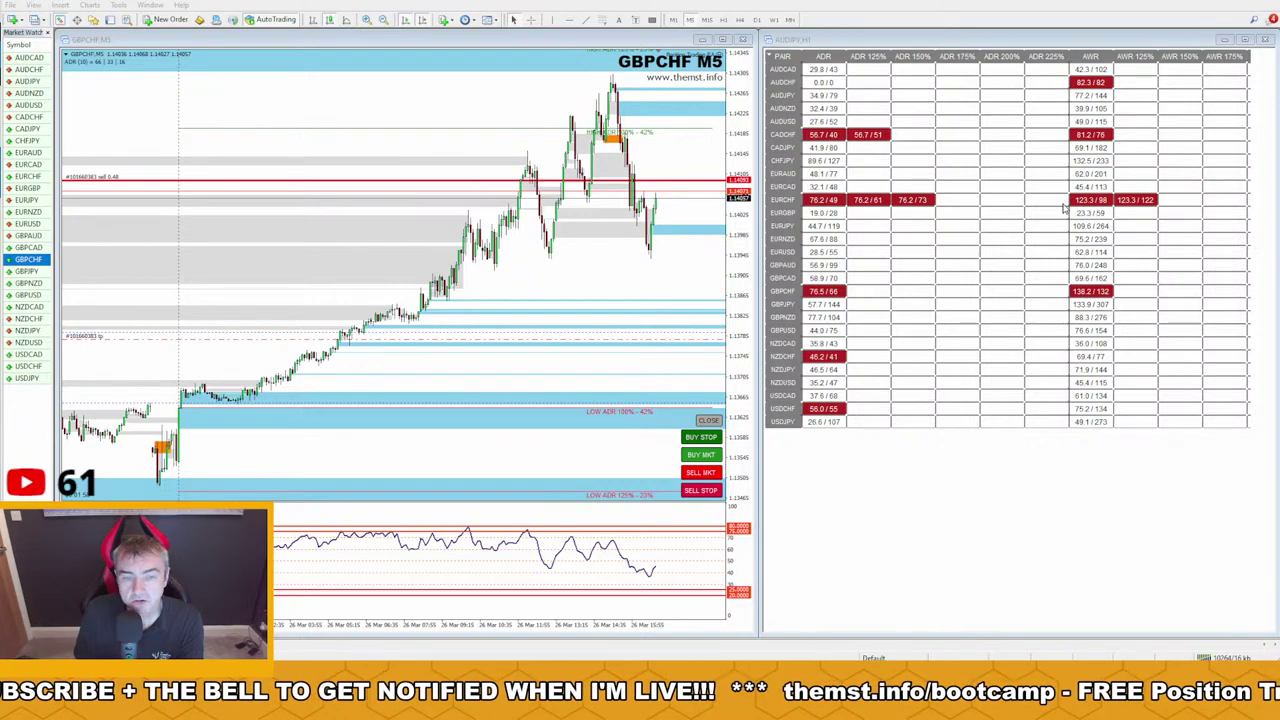
On the GBPCHF H1 chart, sketch both rallies with the pullback between them, project another pullback and higher high, and clear the drawings
click(722, 19)
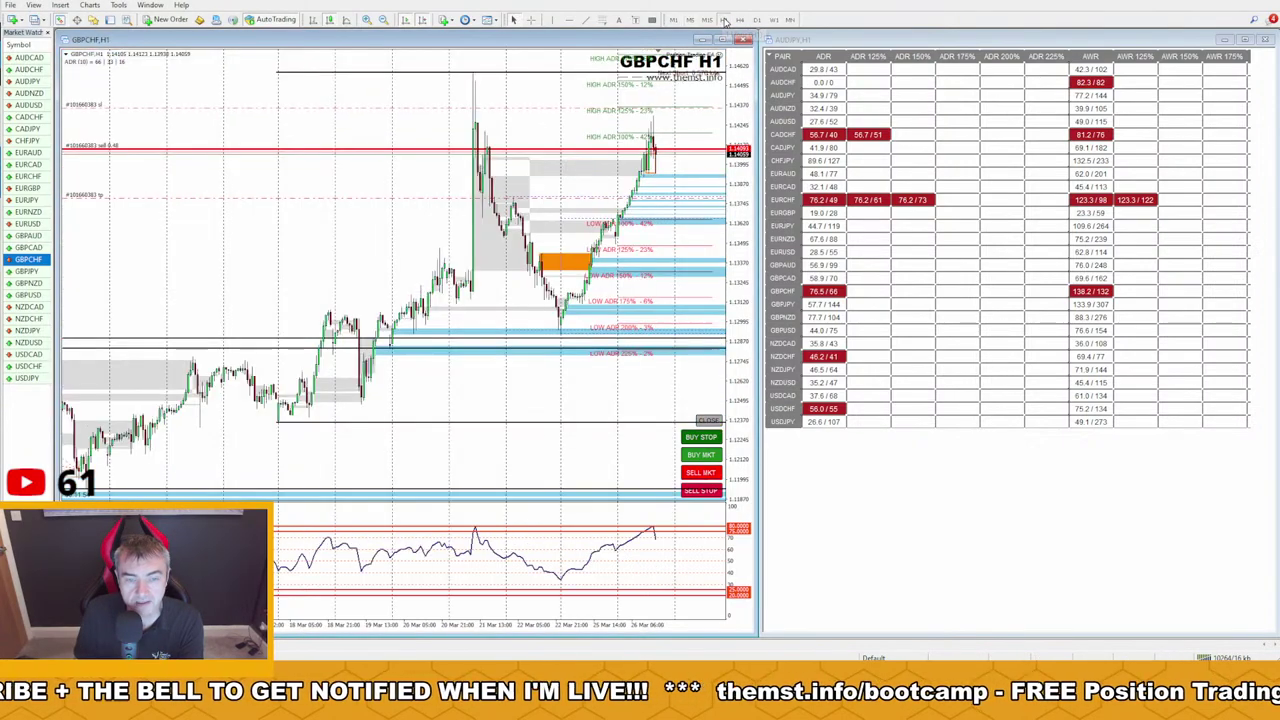
mouse_move(465, 297)
mouse_down()
mouse_move(478, 113)
mouse_move(490, 136)
mouse_up()
drag(596, 305, 680, 78)
drag(615, 135, 680, 80)
mouse_move(288, 428)
mouse_down()
mouse_move(458, 141)
mouse_move(560, 300)
mouse_move(690, 40)
mouse_move(775, 215)
mouse_move(884, 38)
mouse_up()
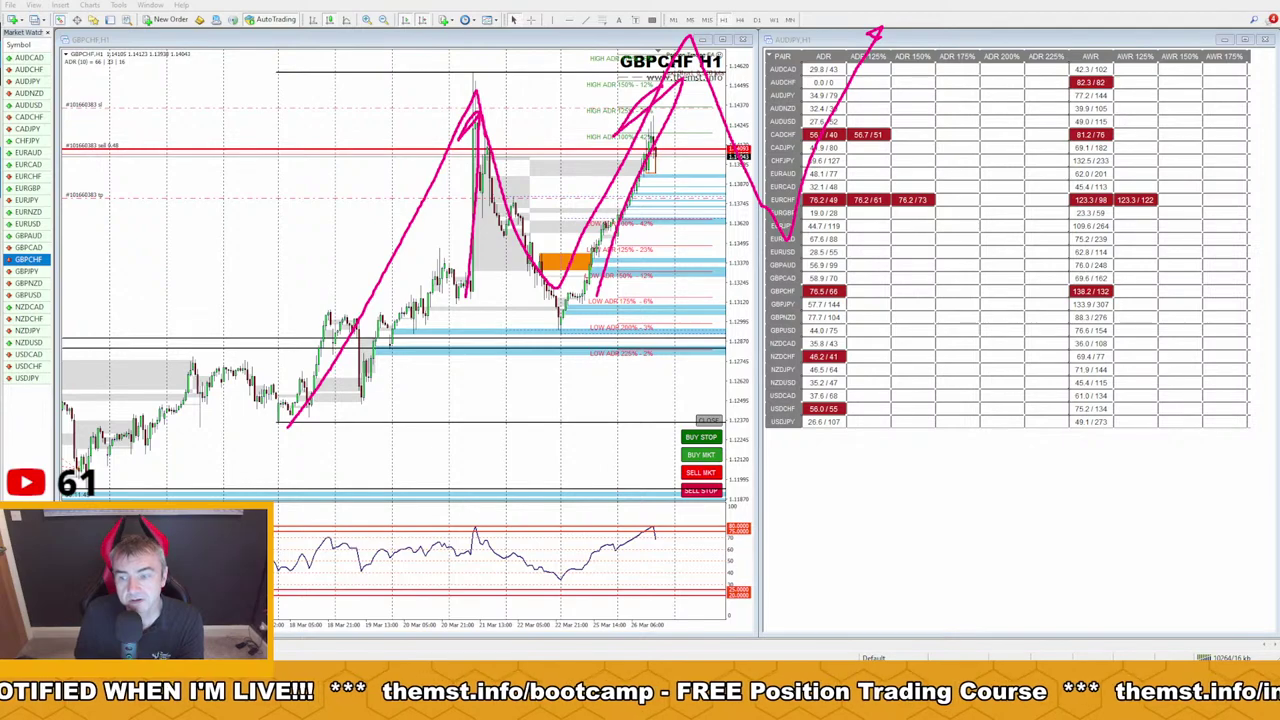
key(Escape)
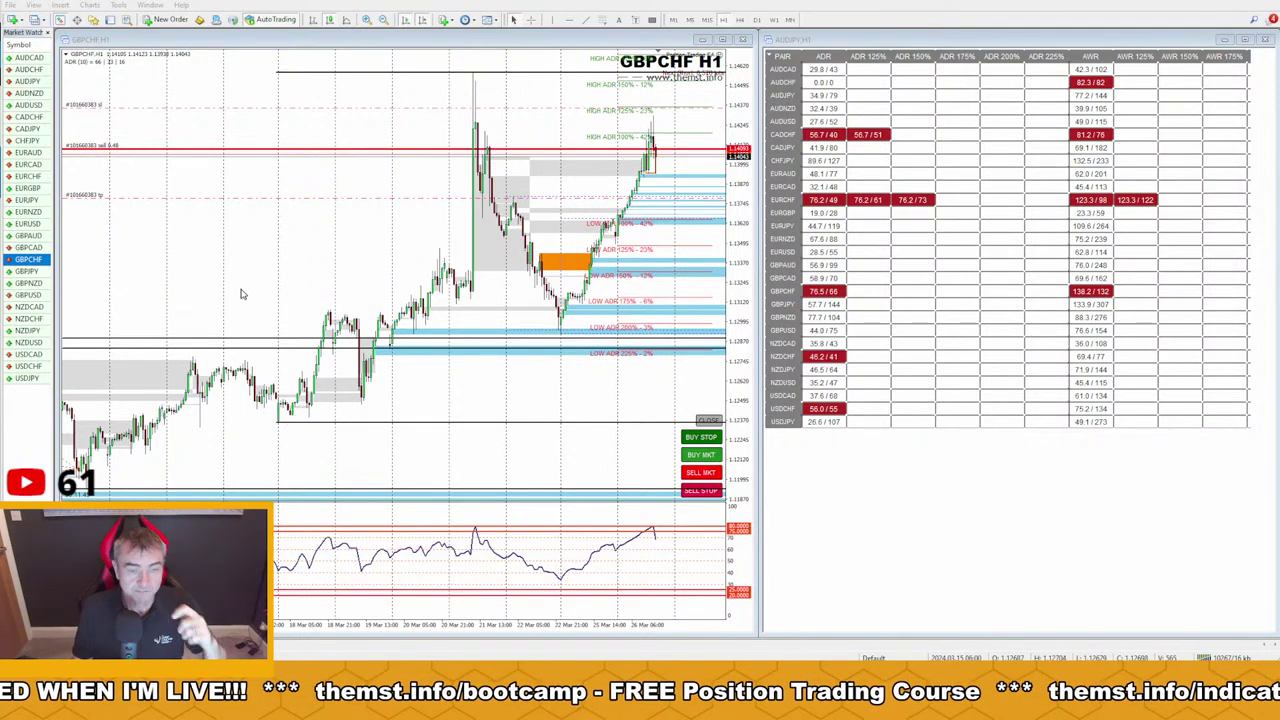
Draw a curve from the latest GBPCHF swing low up and over, add downward arrows across the ADR table, and box them
click(247, 222)
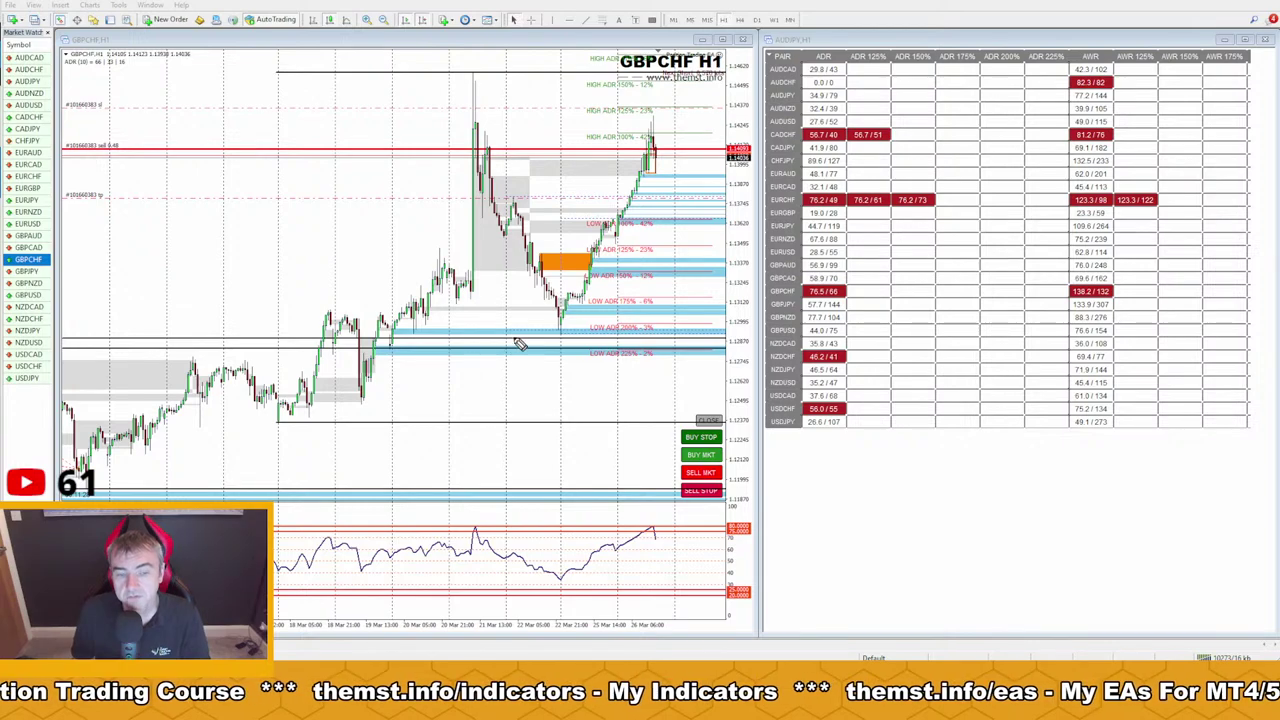
mouse_move(562, 350)
mouse_down()
mouse_move(742, 176)
mouse_move(838, 212)
mouse_move(872, 194)
mouse_up()
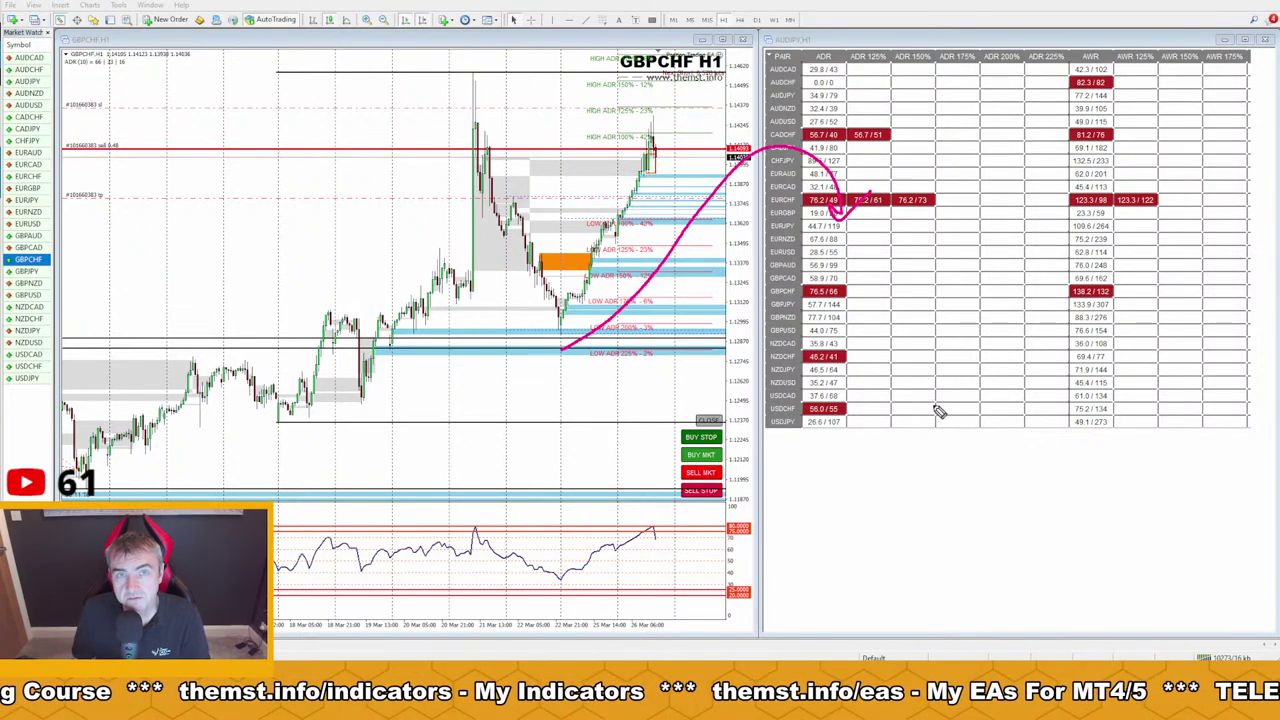
mouse_move(893, 132)
mouse_down()
mouse_move(903, 236)
mouse_move(934, 203)
mouse_up()
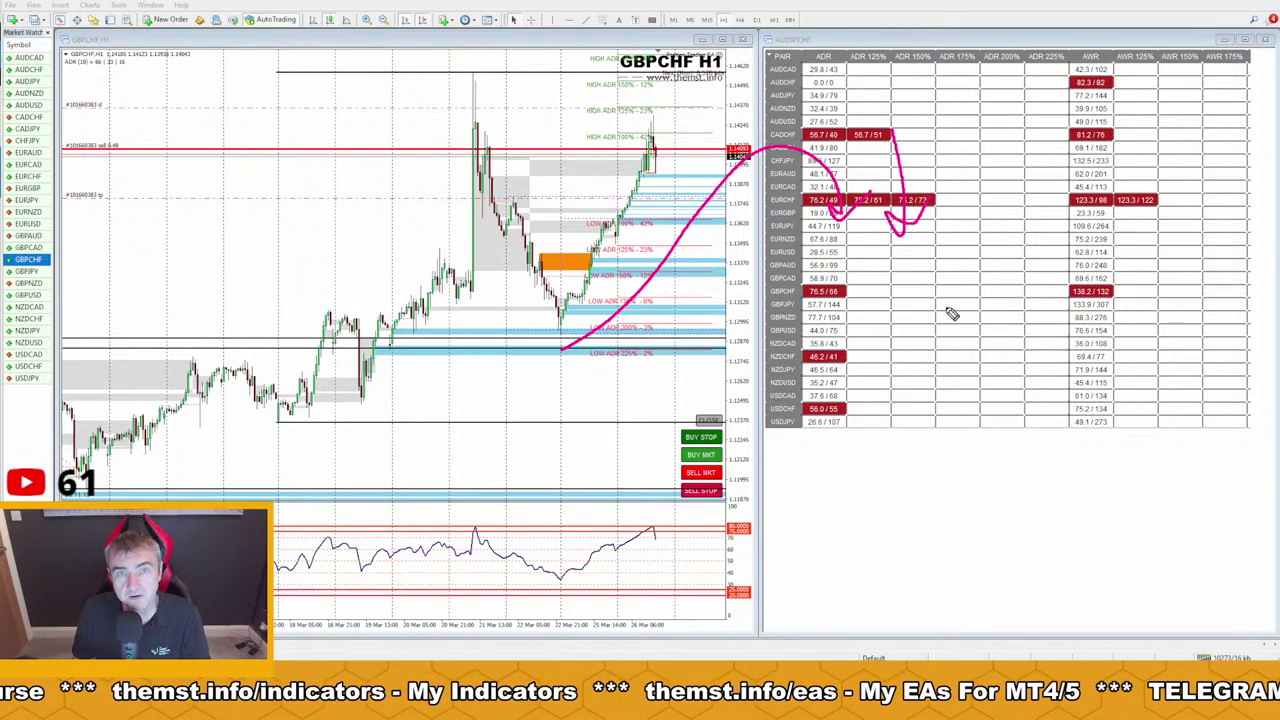
mouse_move(982, 128)
mouse_down()
mouse_move(1005, 234)
mouse_move(1010, 198)
mouse_up()
drag(1073, 124, 1096, 194)
mouse_move(835, 280)
mouse_down()
mouse_move(1022, 82)
mouse_move(864, 290)
mouse_up()
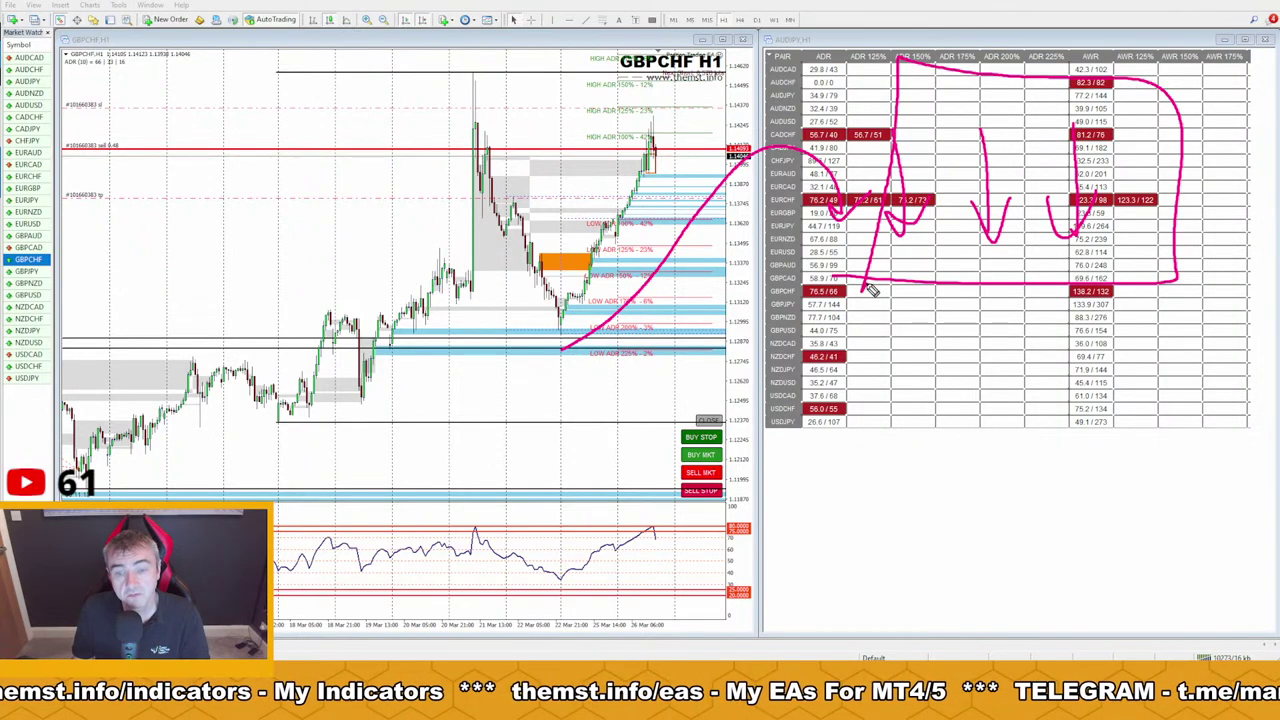
Draw an upward trend arrow and a downward arrow over the GBPCHF chart, and clear all drawings
mouse_move(4, 468)
mouse_down()
mouse_move(330, 238)
mouse_move(415, 152)
mouse_up()
drag(415, 128, 426, 210)
mouse_move(556, 78)
mouse_down()
mouse_move(530, 250)
mouse_move(572, 170)
mouse_up()
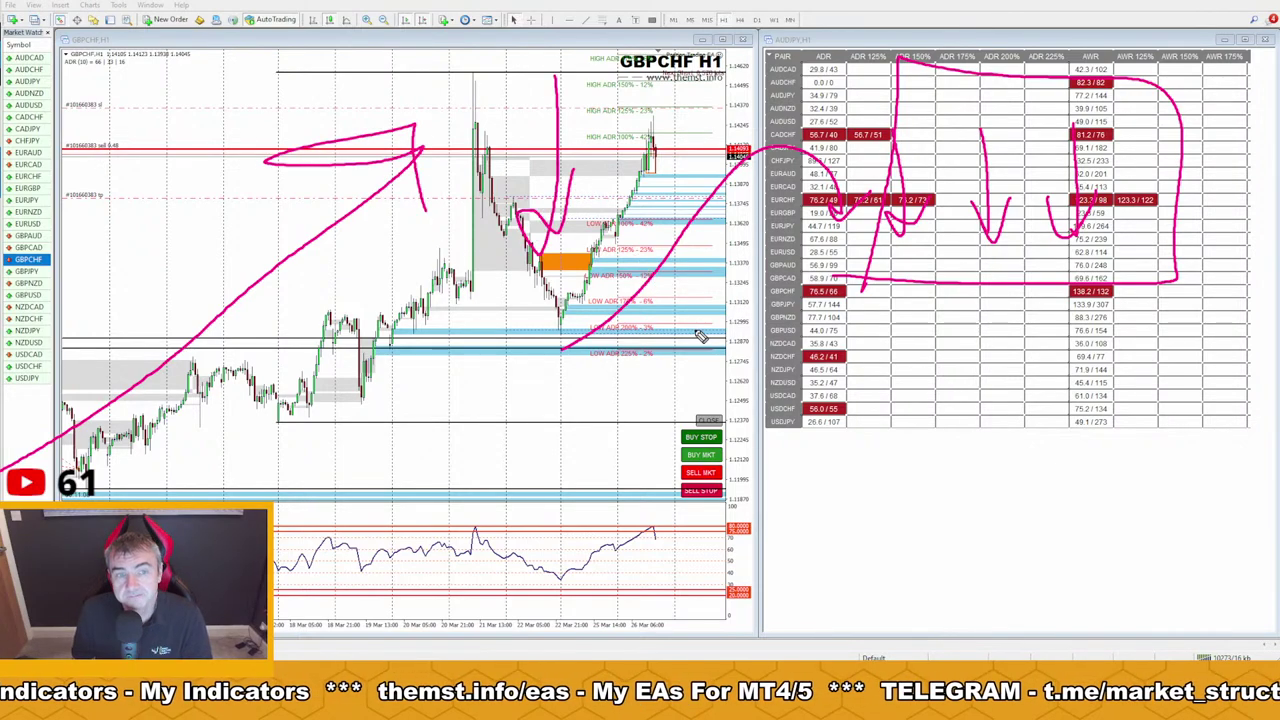
key(Escape)
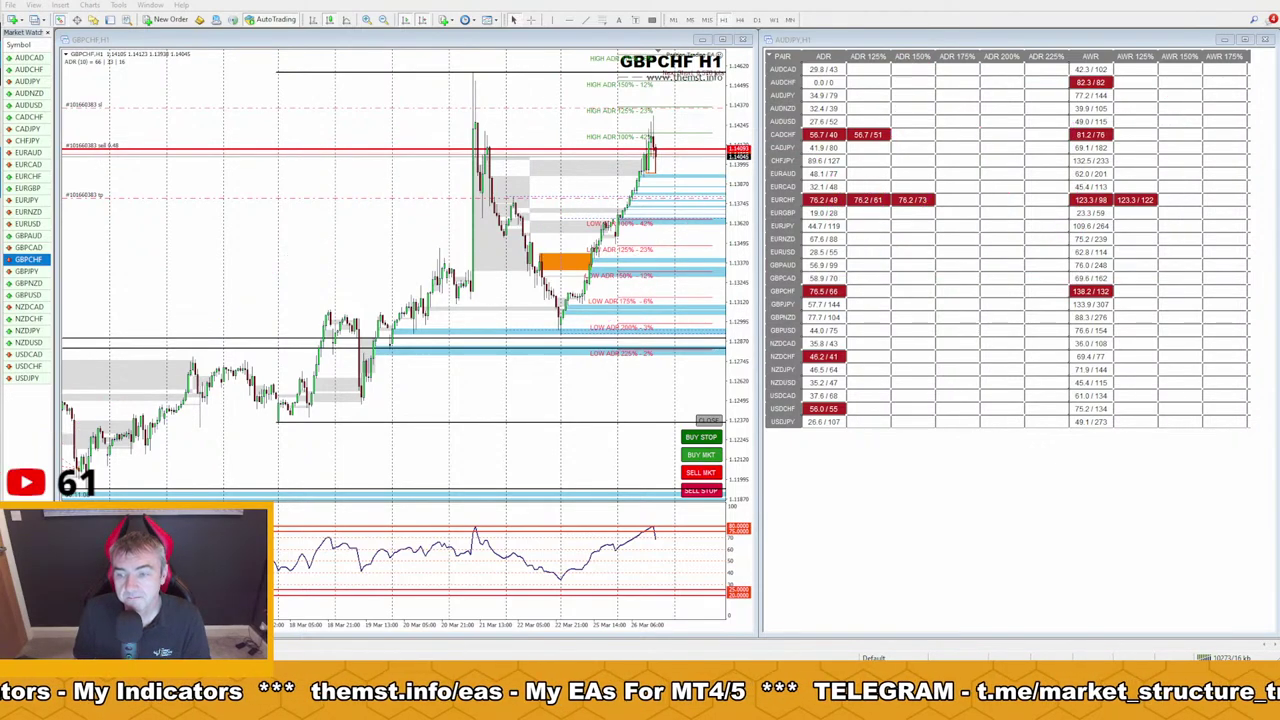
Mark the latest GBPCHF high with a downward arrow and a circle, and draw sideways and downward arrows over the ADR table
click(451, 92)
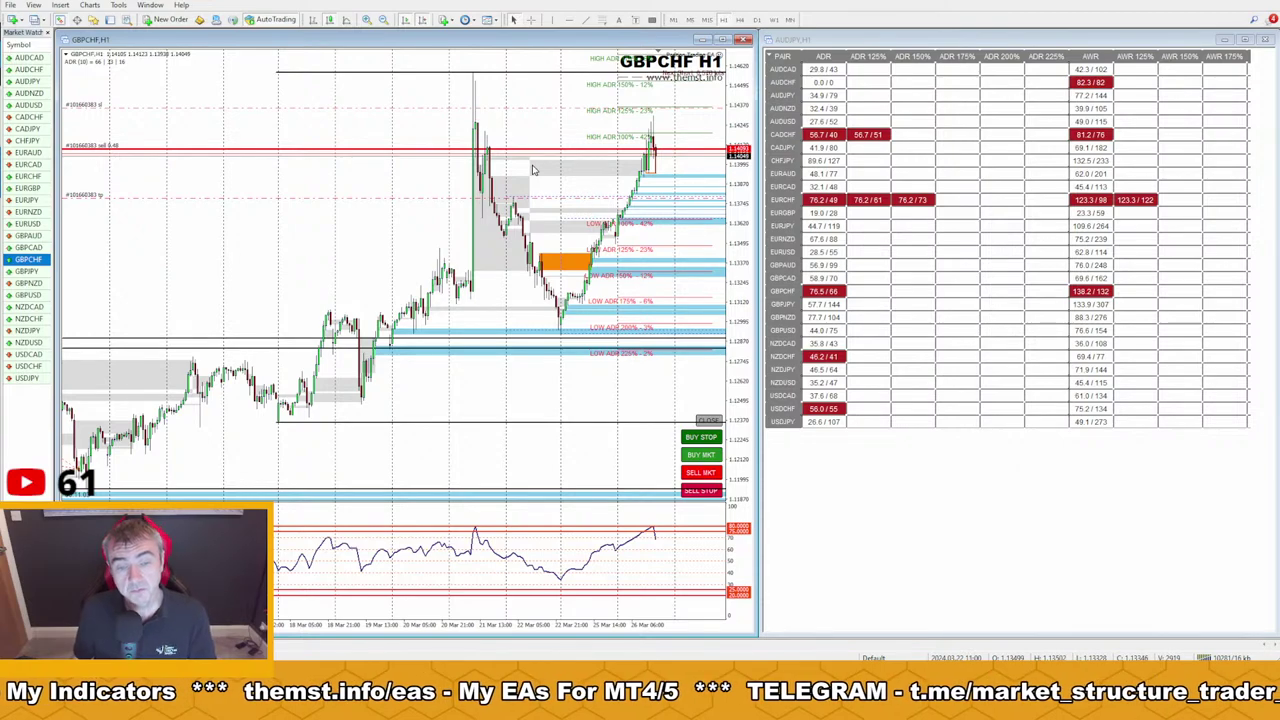
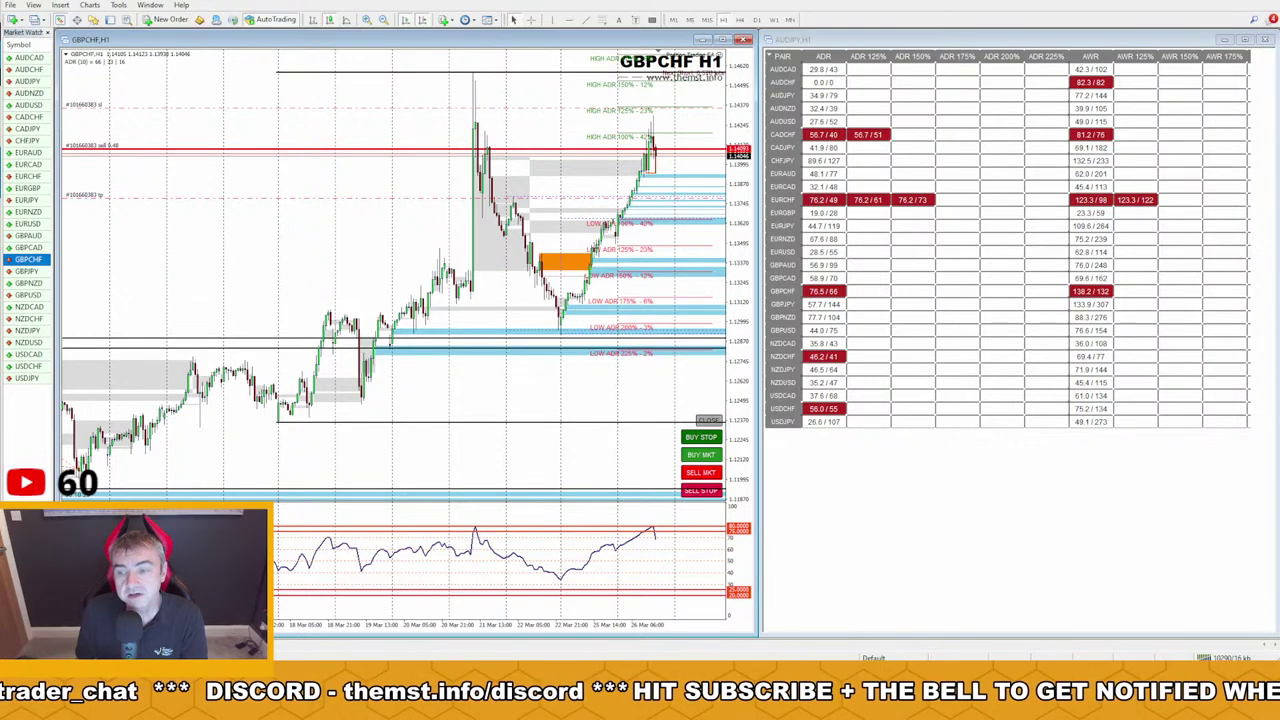
drag(657, 113, 676, 207)
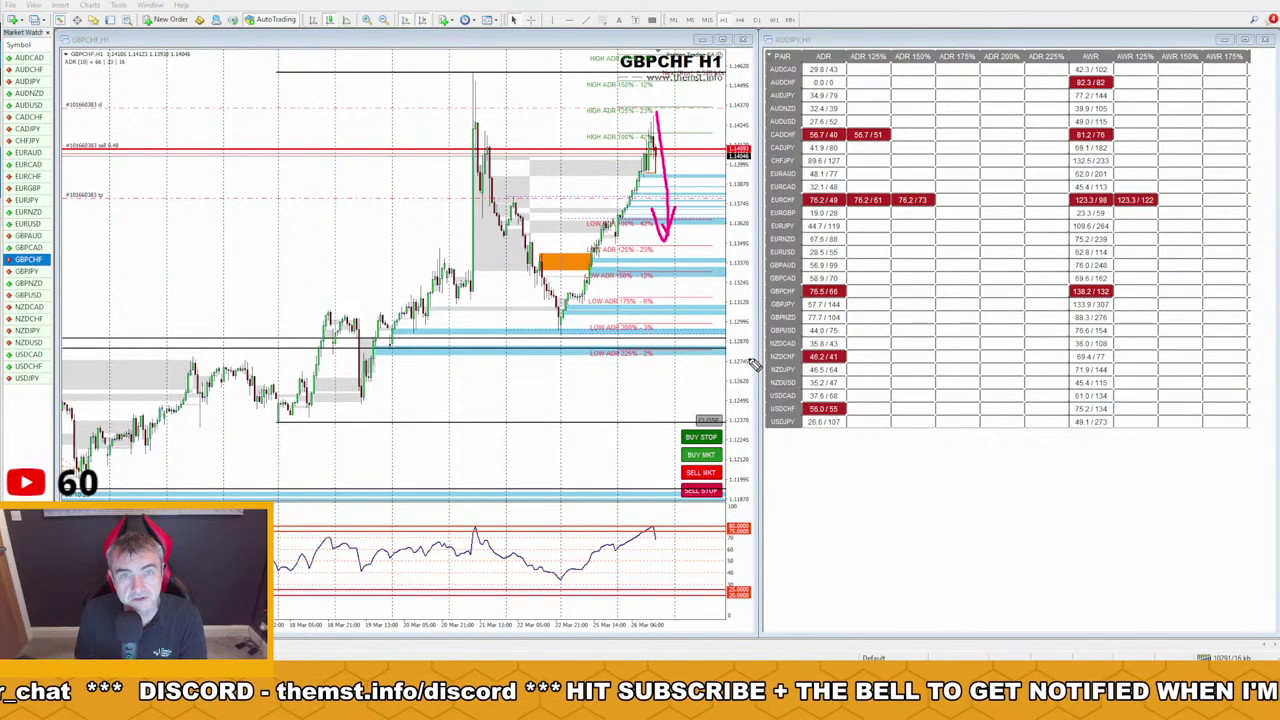
mouse_move(670, 116)
mouse_down()
mouse_move(608, 125)
mouse_move(672, 110)
mouse_up()
mouse_move(857, 247)
mouse_down()
mouse_move(1040, 247)
mouse_move(1028, 320)
mouse_up()
drag(1175, 120, 1160, 294)
drag(1135, 258, 1182, 236)
Sketch further down and up arrows from the GBPCHF high and over the ADR table to contrast a pullback with trend continuation
drag(668, 106, 692, 222)
mouse_move(700, 170)
mouse_down()
mouse_move(700, 5)
mouse_move(712, 18)
mouse_up()
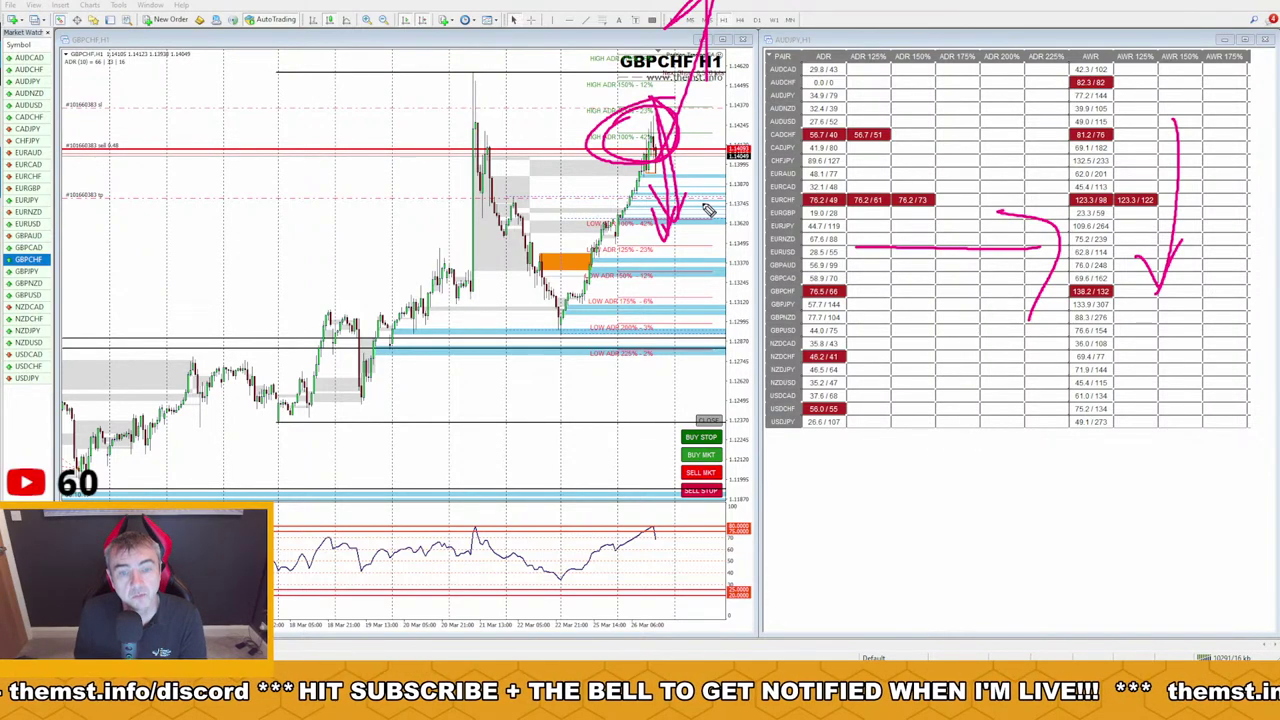
mouse_move(1177, 251)
mouse_down()
mouse_move(1240, 58)
mouse_move(1242, 100)
mouse_up()
mouse_move(728, 168)
mouse_down()
mouse_move(746, 334)
mouse_move(800, 290)
mouse_up()
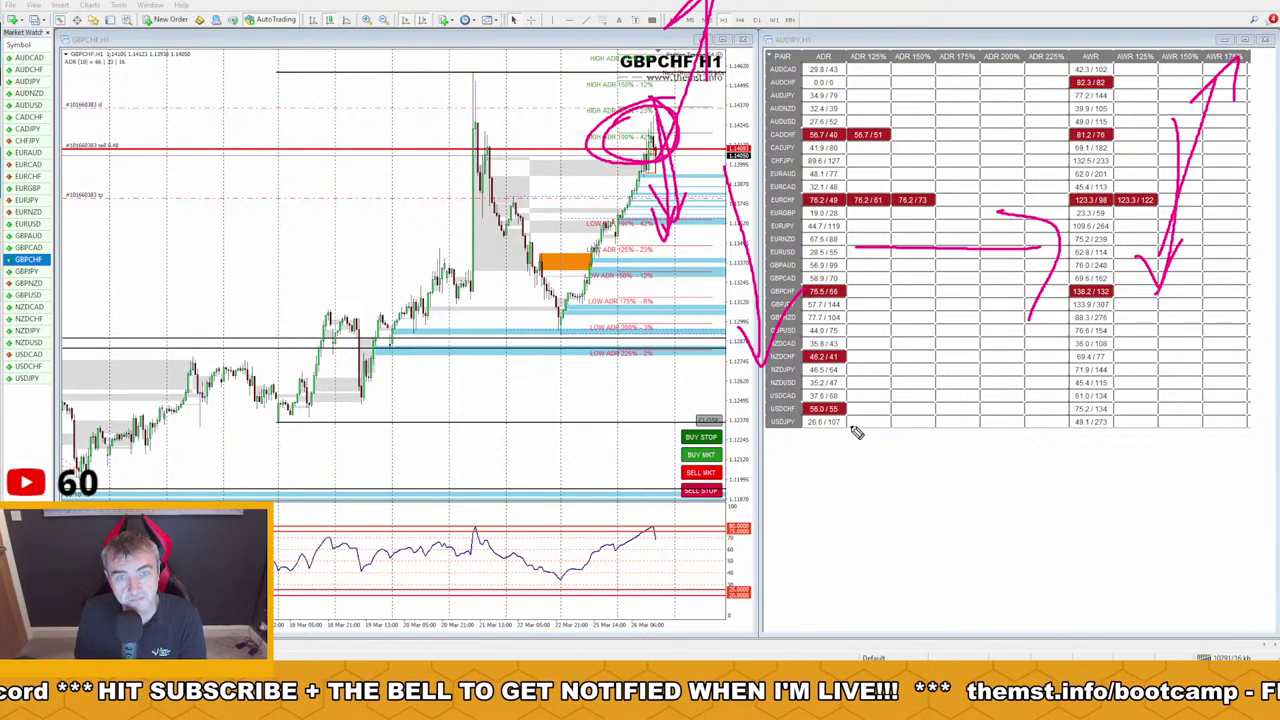
drag(728, 170, 787, 62)
Draw horizontal levels on GBPCHF at about 1.138 and 1.134, add an upward arrow from the lower level, and clear the drawings
drag(538, 192, 888, 187)
drag(482, 258, 856, 266)
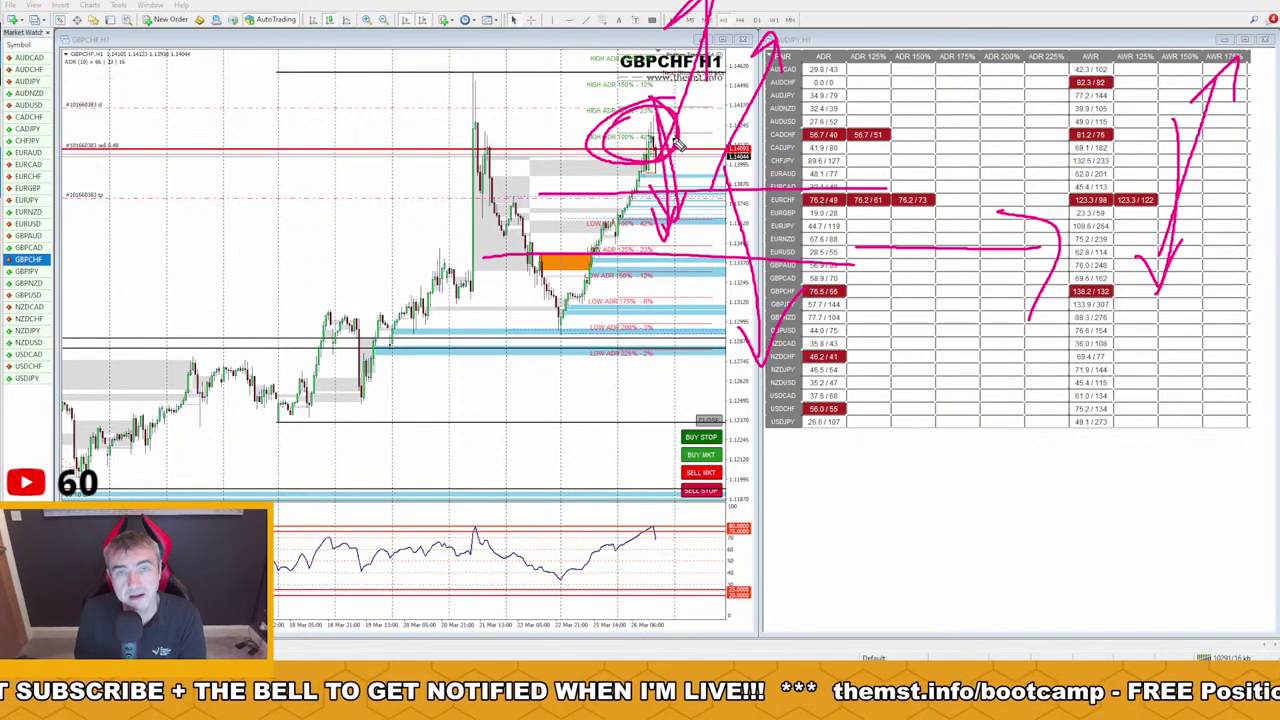
mouse_move(686, 266)
mouse_down()
mouse_move(794, 23)
mouse_move(790, 90)
mouse_up()
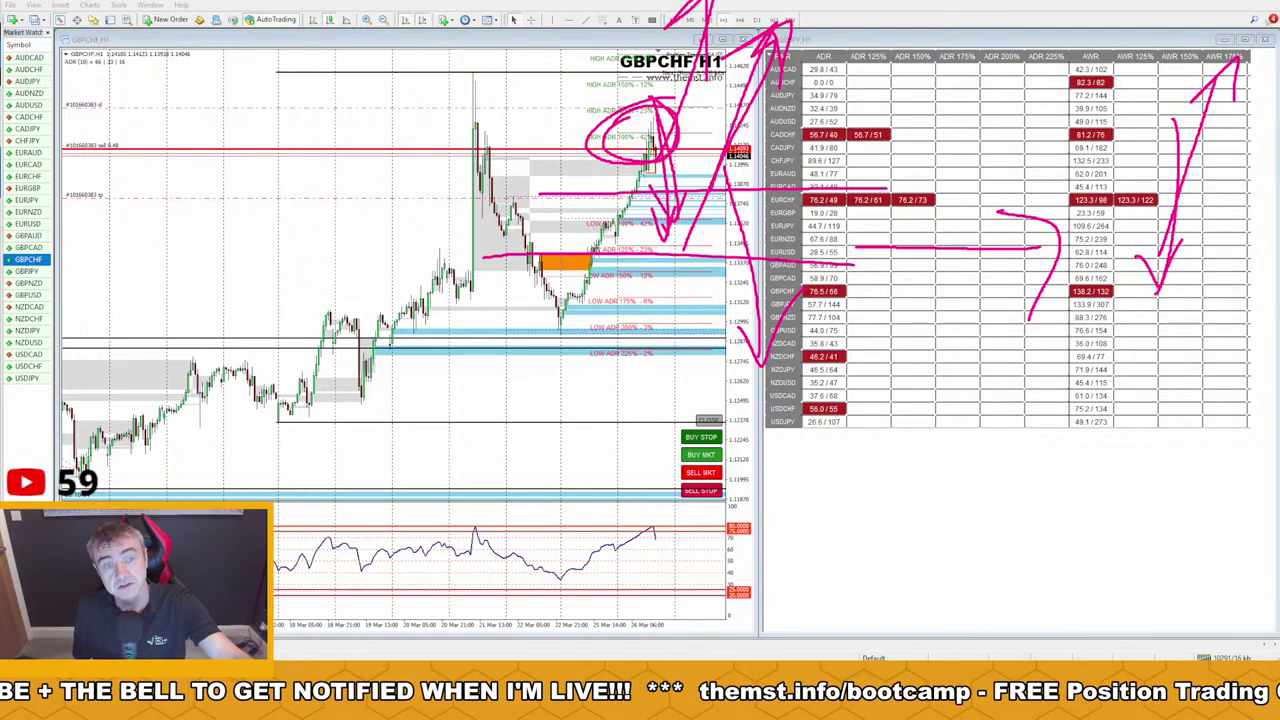
key(Escape)
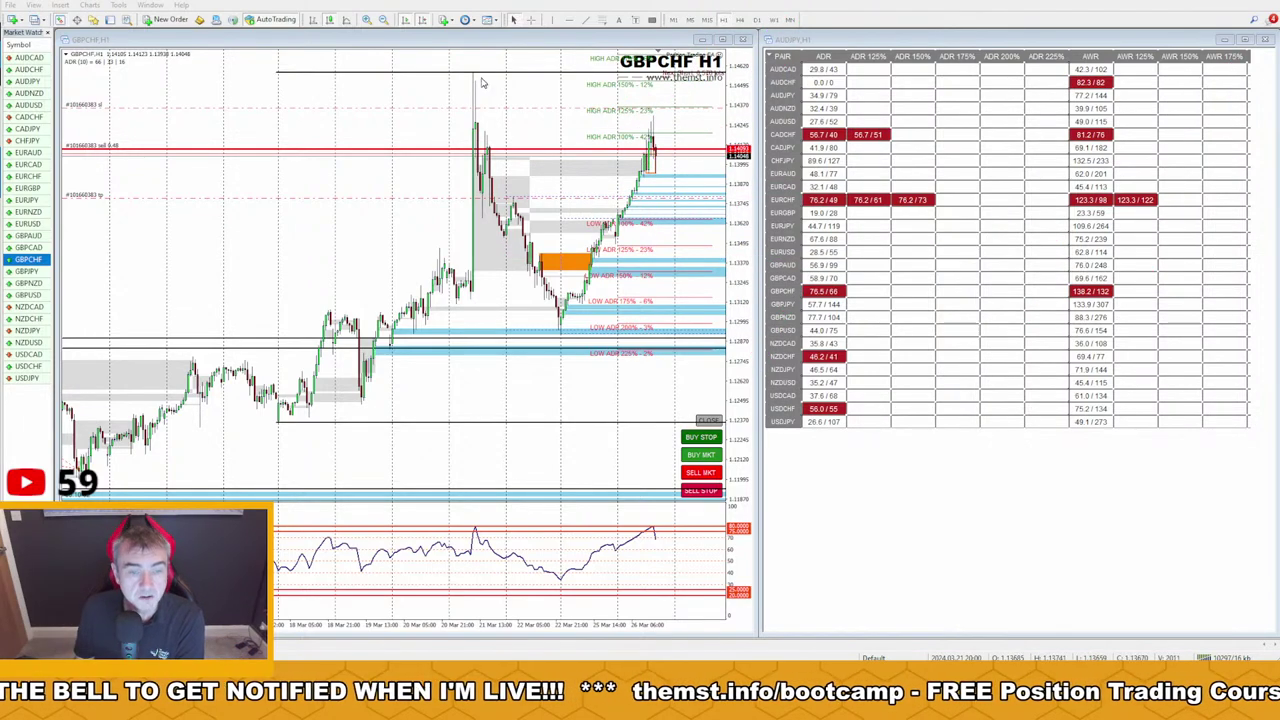
Maximize the GBPCHF H1 chart zoomed out to early February, box the 21 March spike, and draw a vertical line before the February rally
double_click(305, 40)
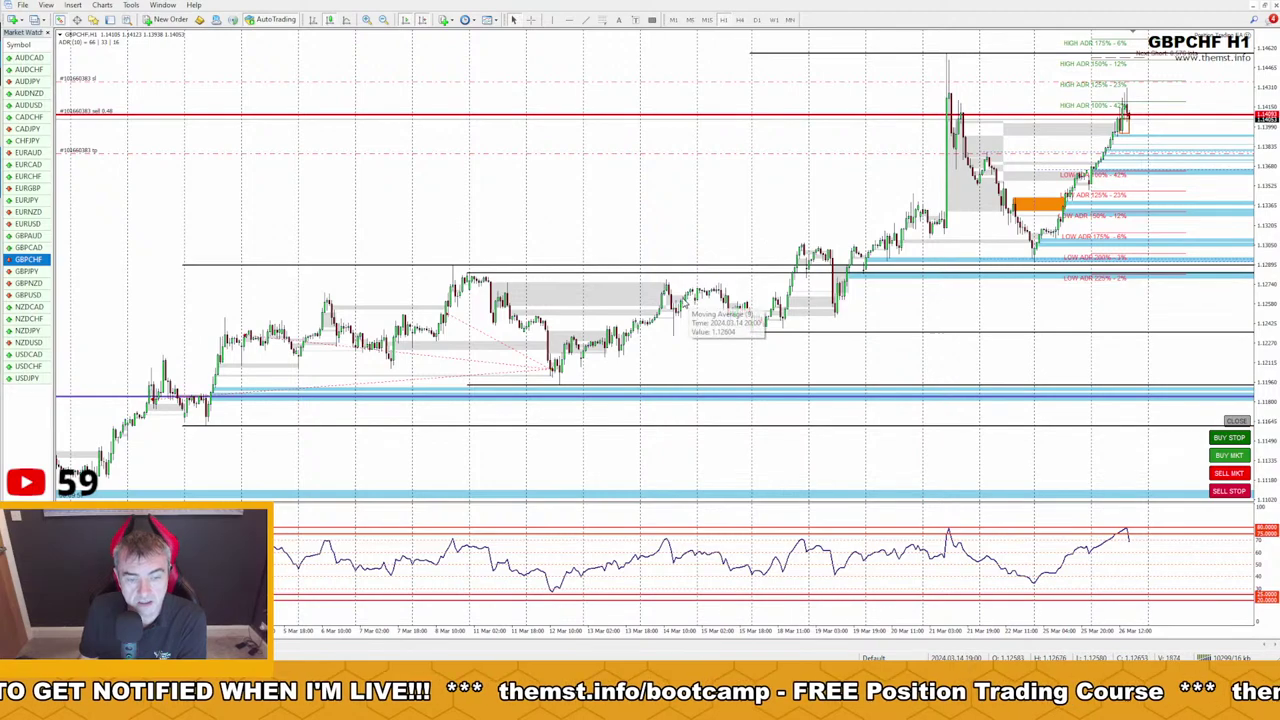
click(383, 20)
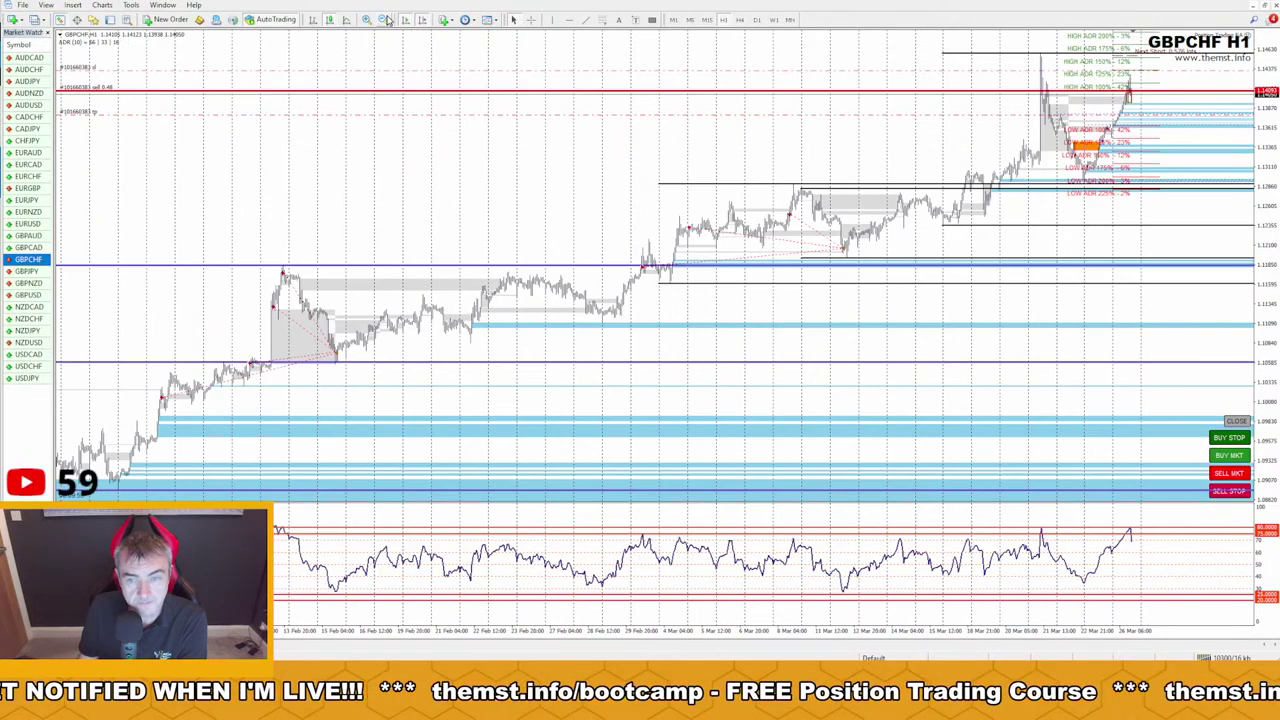
mouse_move(1024, 32)
mouse_down()
mouse_move(1027, 88)
mouse_move(1090, 190)
mouse_move(1072, 25)
mouse_move(1008, 20)
mouse_move(1020, 45)
mouse_up()
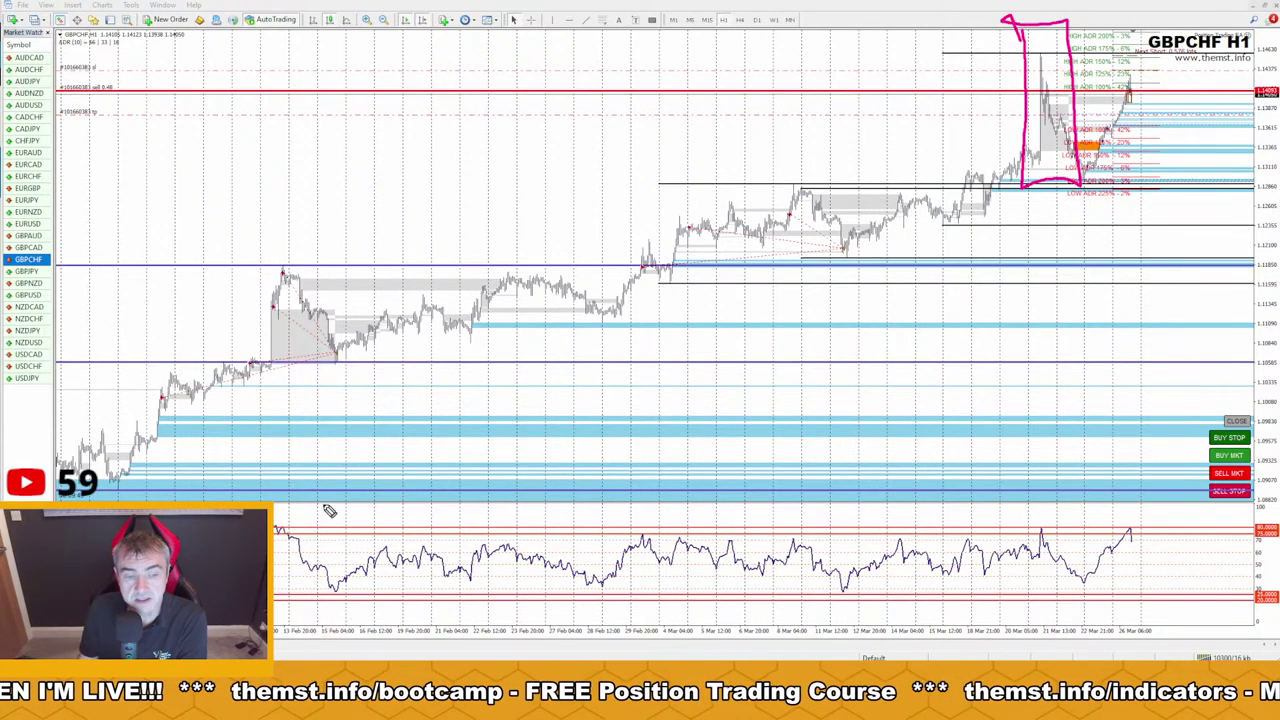
drag(150, 30, 150, 498)
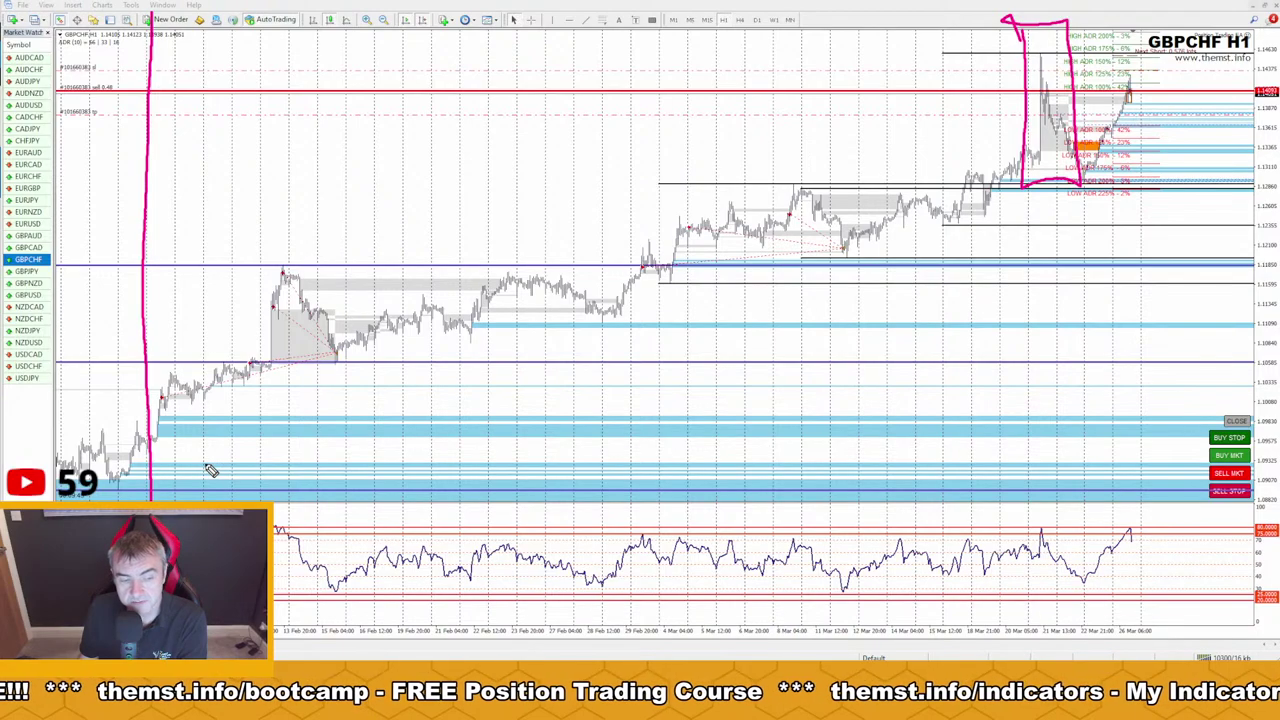
Circle the GBPCHF sell entries from early February to early March, connect two to their circled mid-February and mid-March exits, and clear the drawings
drag(152, 398, 170, 382)
mouse_move(274, 292)
mouse_down()
mouse_move(292, 272)
mouse_move(332, 355)
mouse_up()
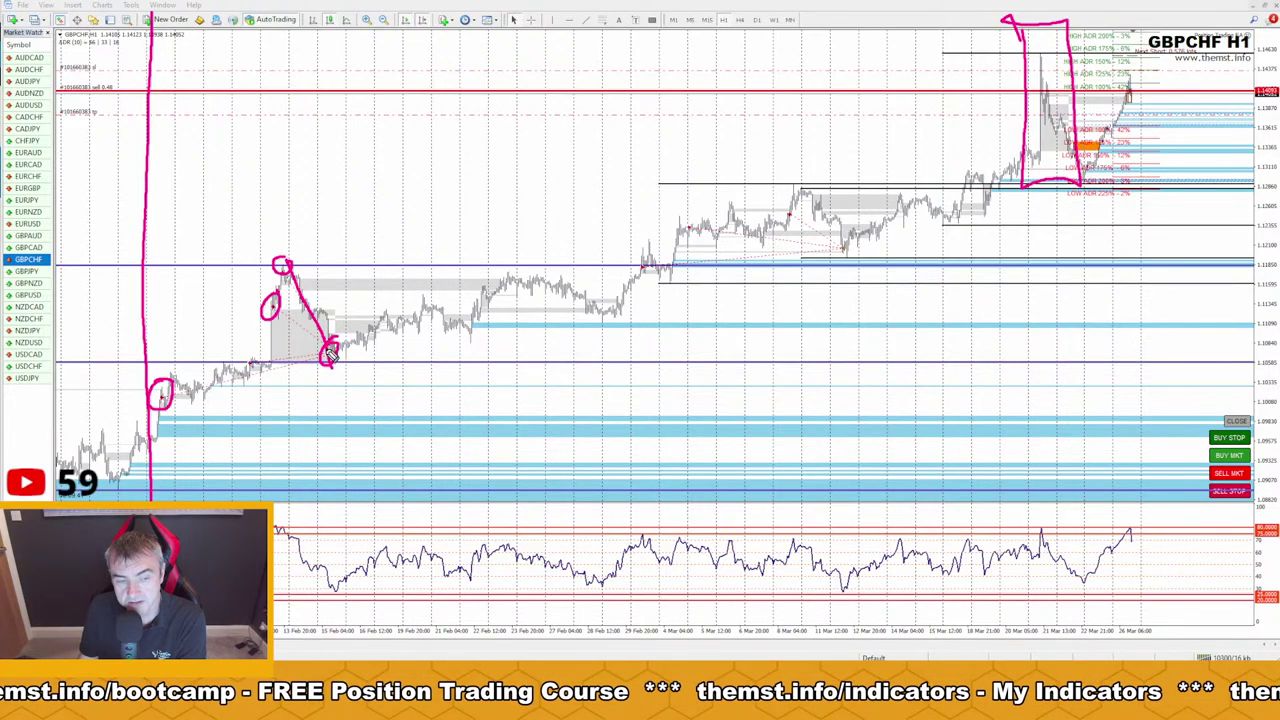
drag(655, 240, 640, 272)
drag(705, 228, 690, 218)
mouse_move(795, 207)
mouse_down()
mouse_move(792, 197)
mouse_move(848, 252)
mouse_up()
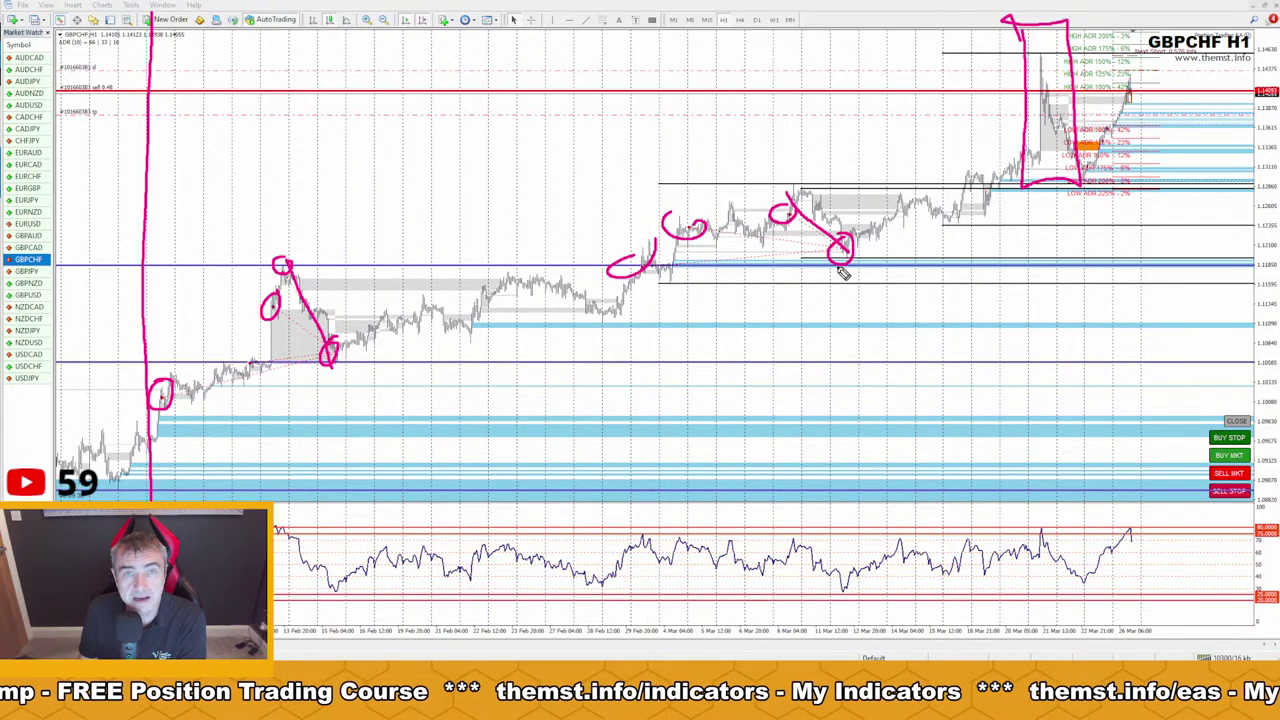
key(Escape)
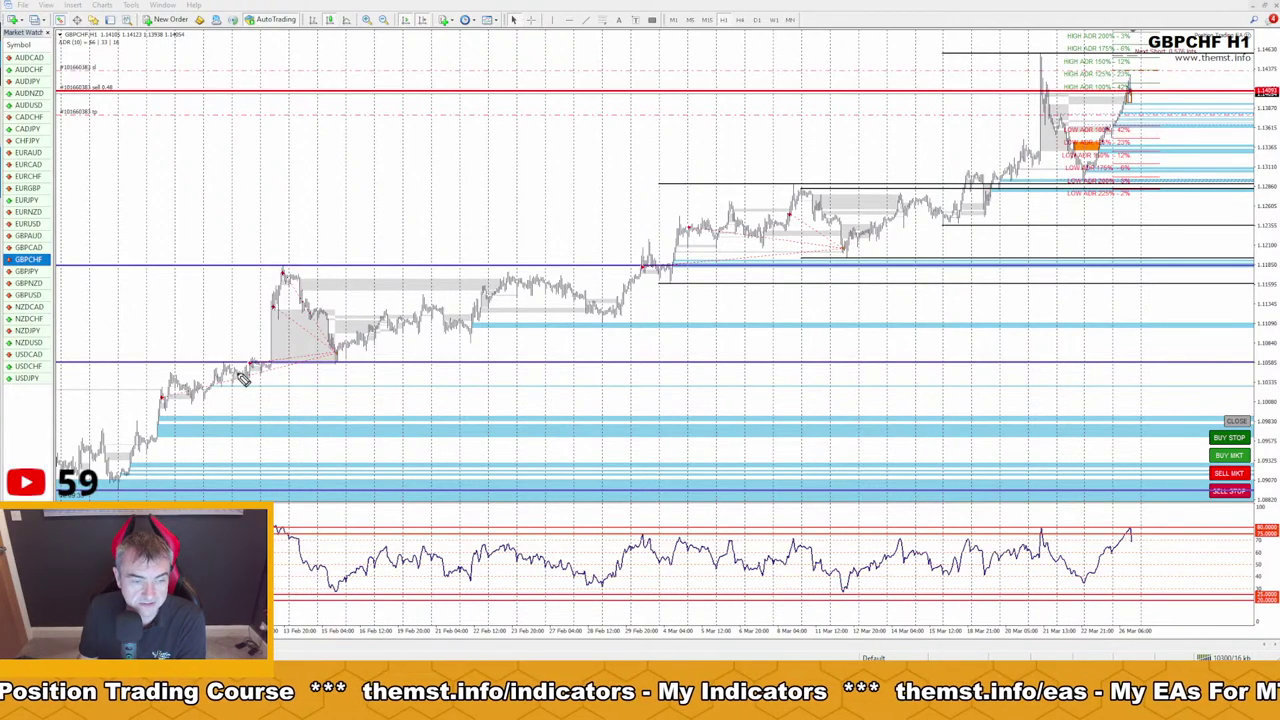
Circle the February GBPCHF sell entries and their exit, extend a line rightward from the exit, mark the early-March rise, and clear the drawings
drag(286, 294, 285, 291)
mouse_move(166, 396)
mouse_down()
mouse_move(158, 406)
mouse_move(167, 395)
mouse_up()
drag(254, 356, 262, 362)
mouse_move(284, 304)
mouse_down()
mouse_move(262, 310)
mouse_move(292, 306)
mouse_move(298, 268)
mouse_move(280, 278)
mouse_move(316, 310)
mouse_move(334, 354)
mouse_move(322, 352)
mouse_move(534, 327)
mouse_up()
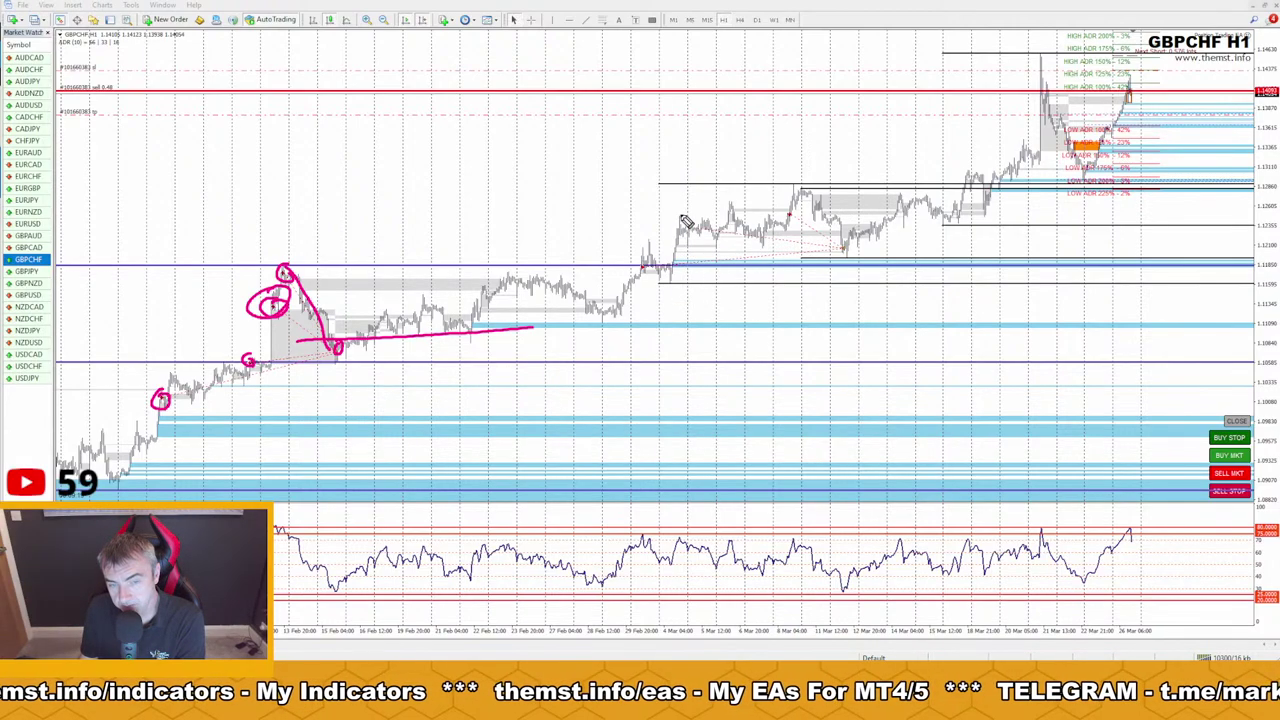
drag(681, 214, 669, 289)
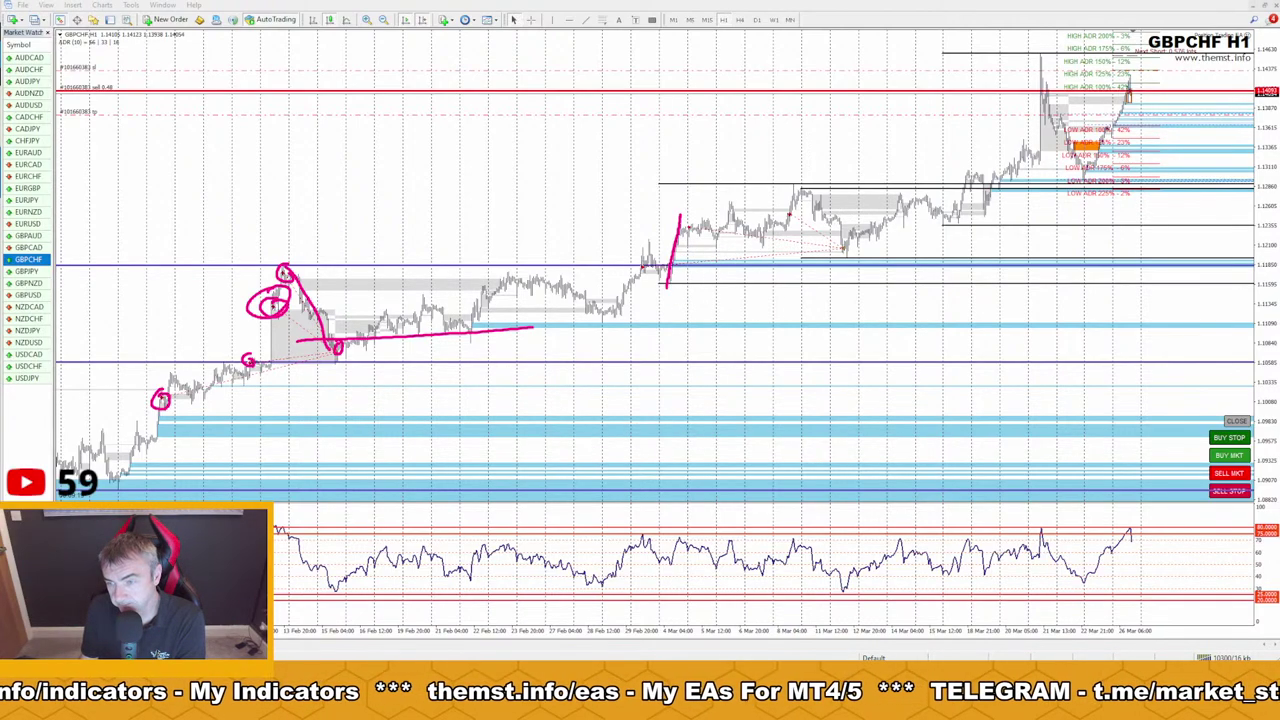
key(Escape)
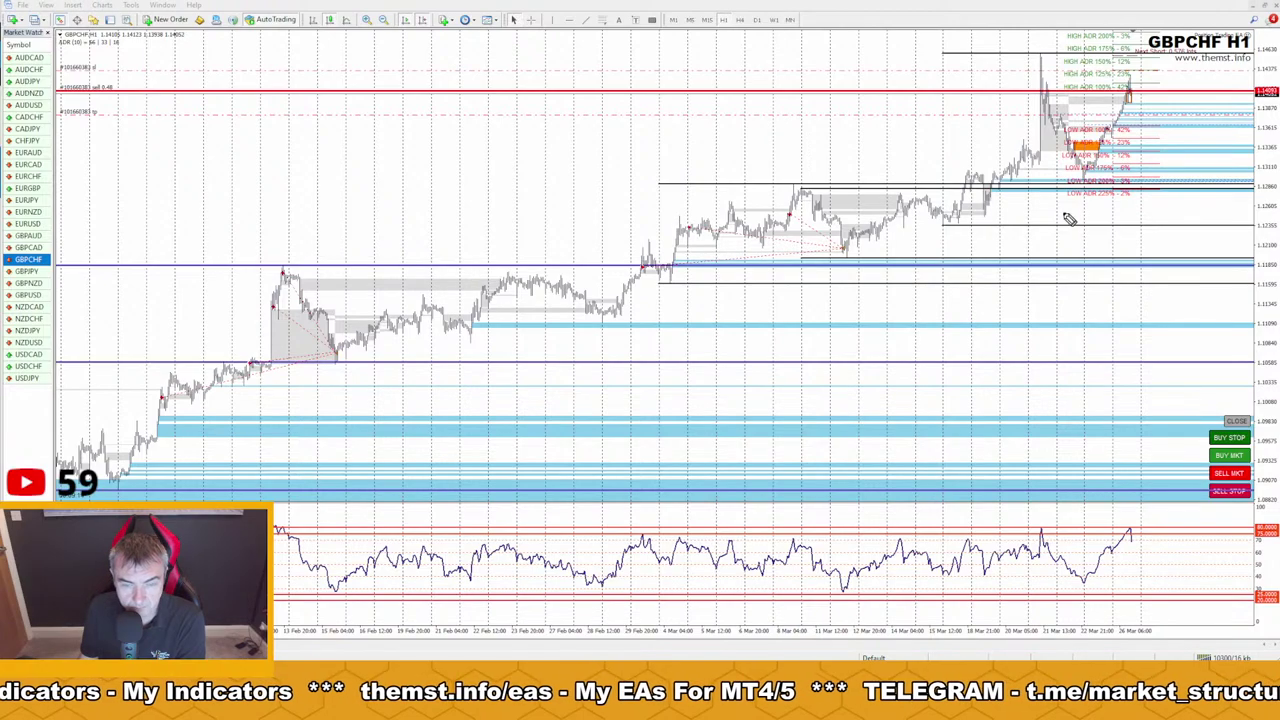
Mark the early-March GBPCHF sell entry, its RSI peaks and the mid-March exit, and erase the markings
middle_click(1040, 222)
drag(685, 213, 670, 289)
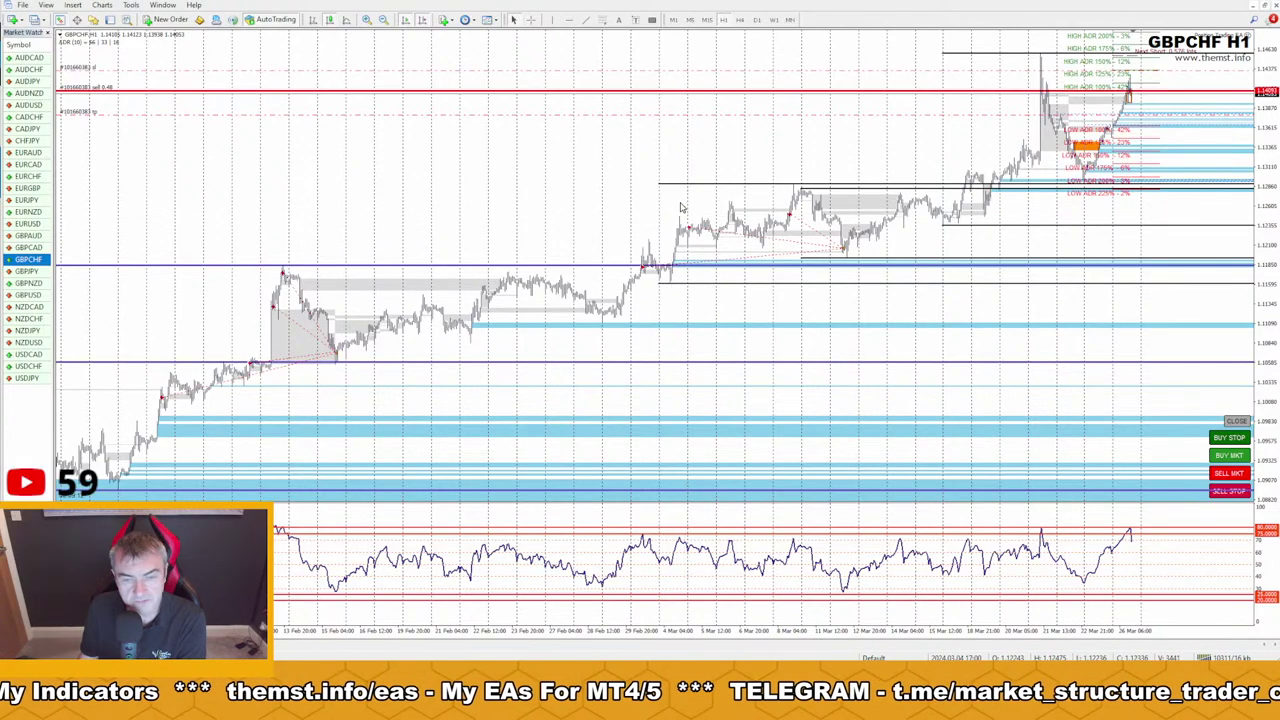
drag(688, 228, 706, 224)
mouse_move(660, 542)
mouse_down()
mouse_move(690, 538)
mouse_move(642, 526)
mouse_up()
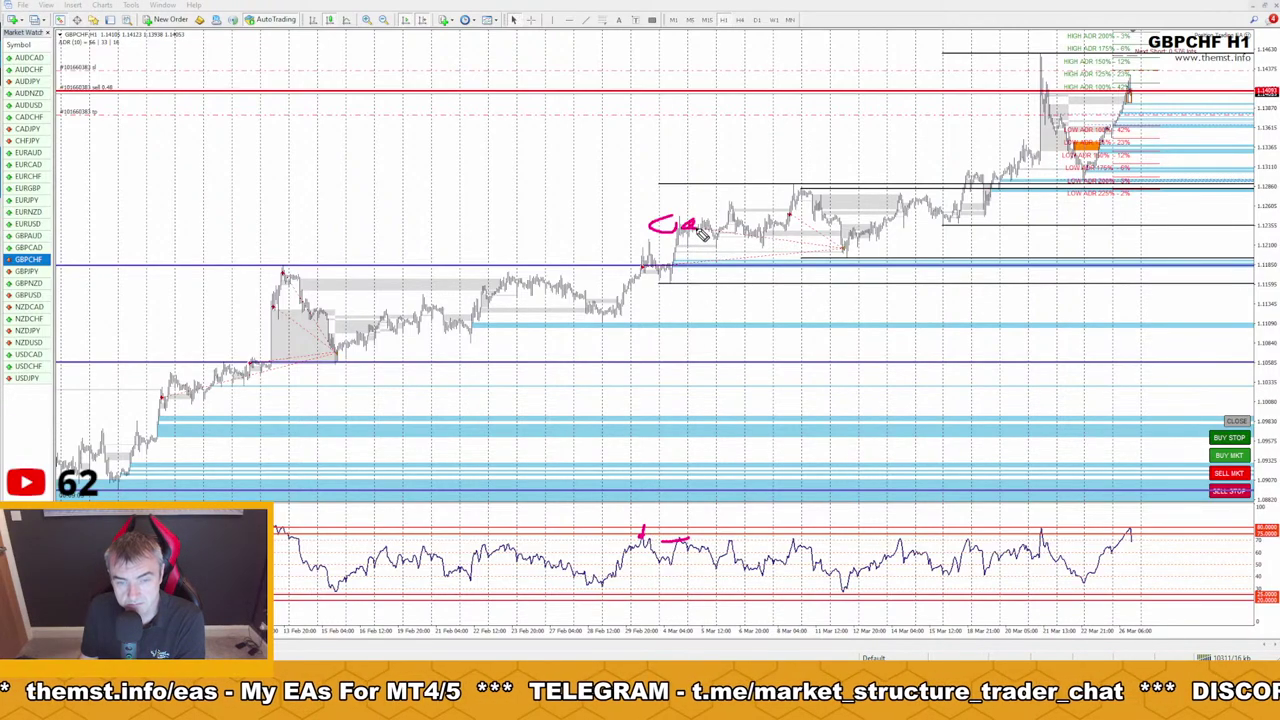
drag(838, 240, 840, 254)
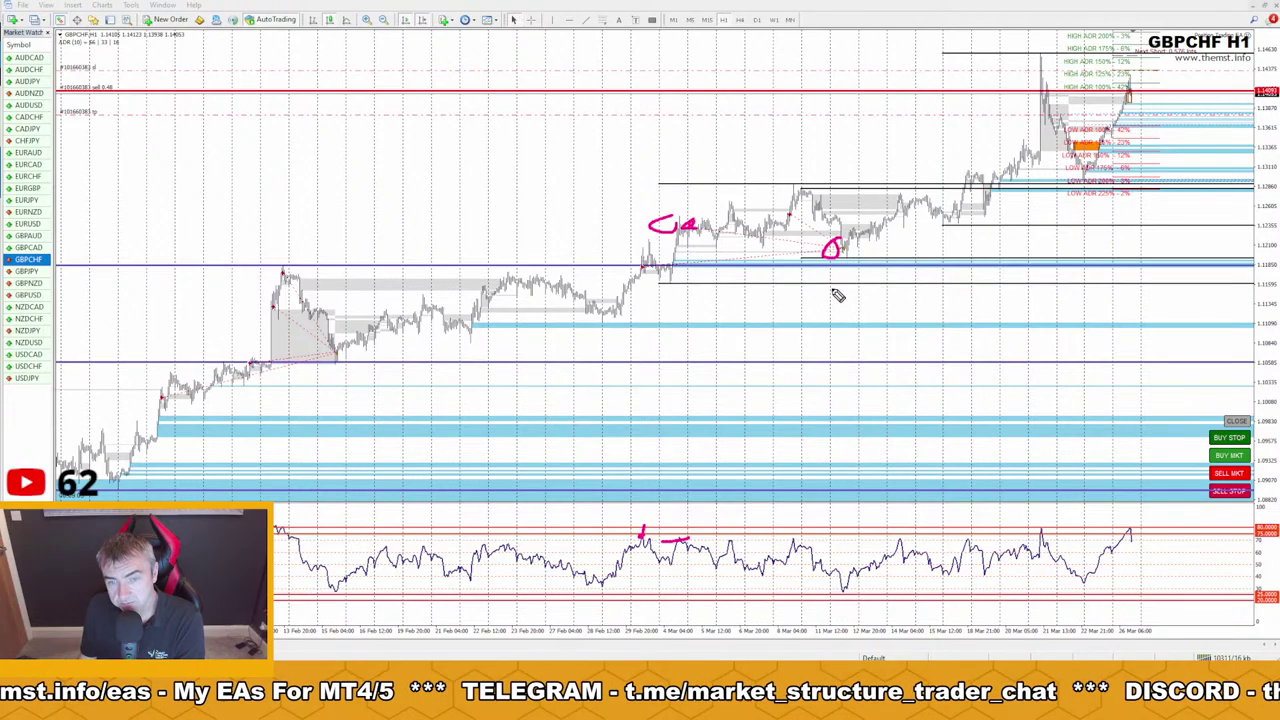
key(e)
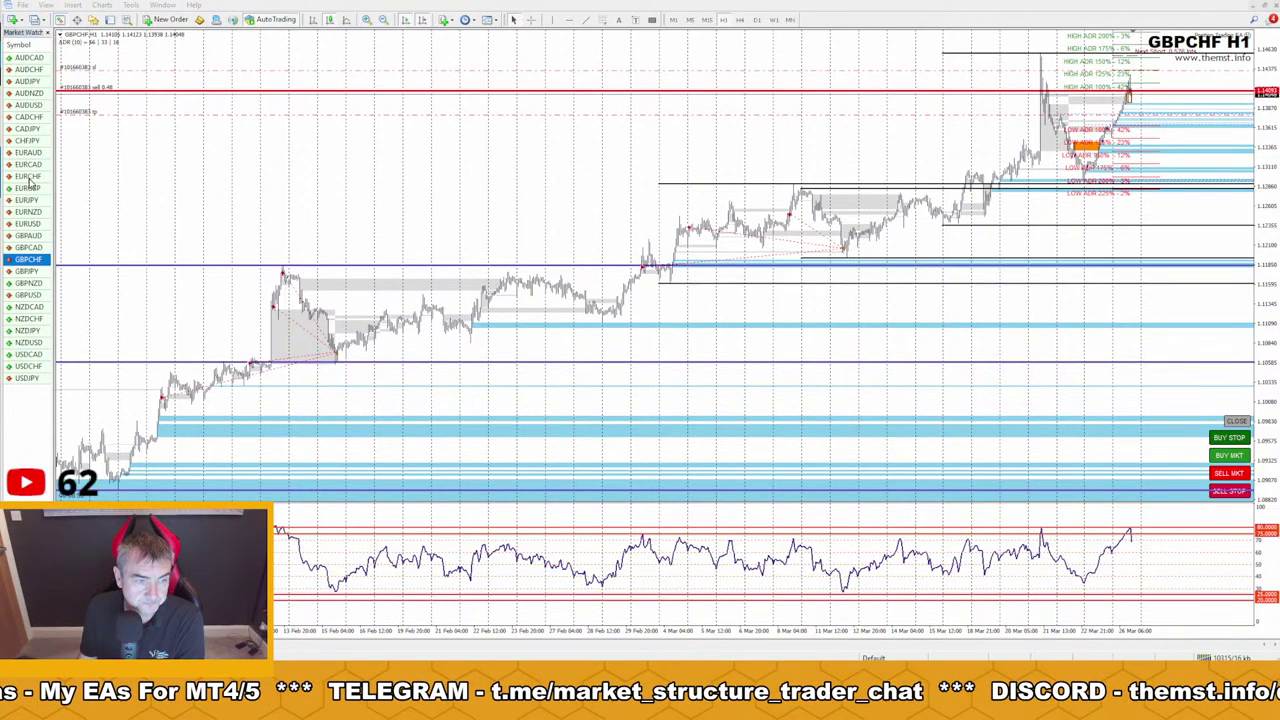
On the EURCHF H1 chart, mark the mid-February spike with arrows, link it to the 21 March spike, and erase the drawings
drag(28, 177, 492, 266)
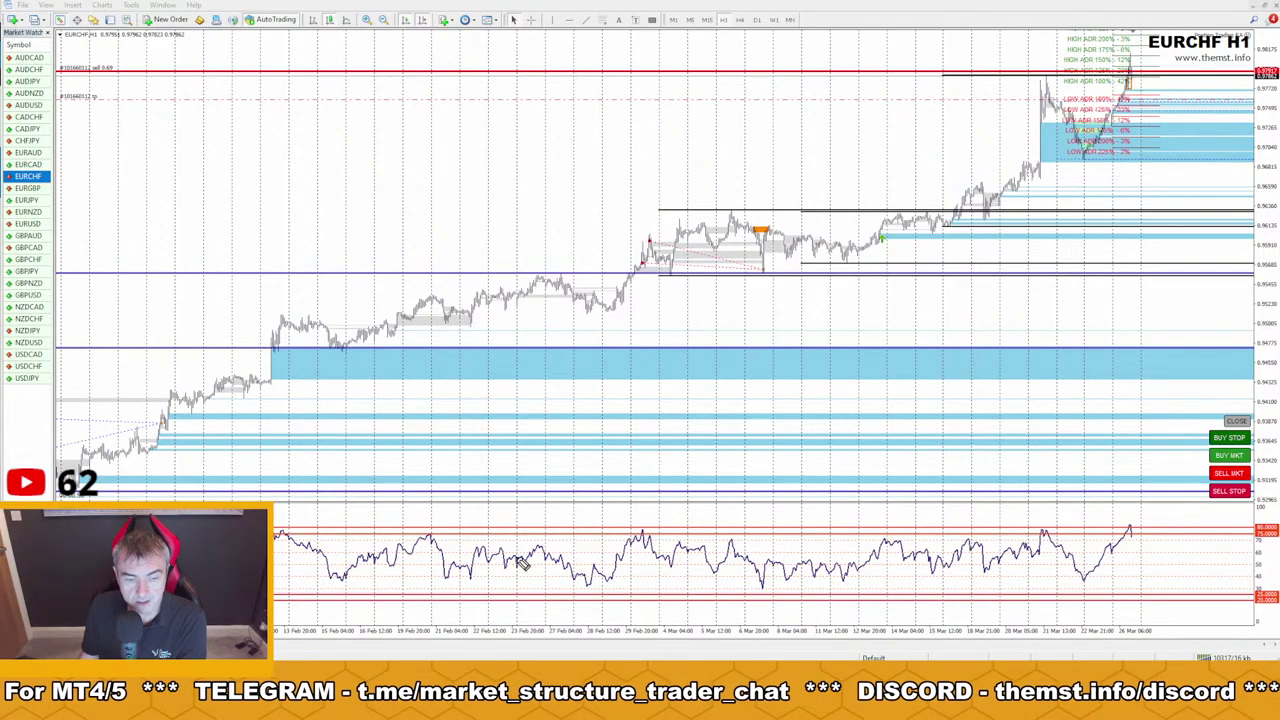
drag(279, 322, 271, 332)
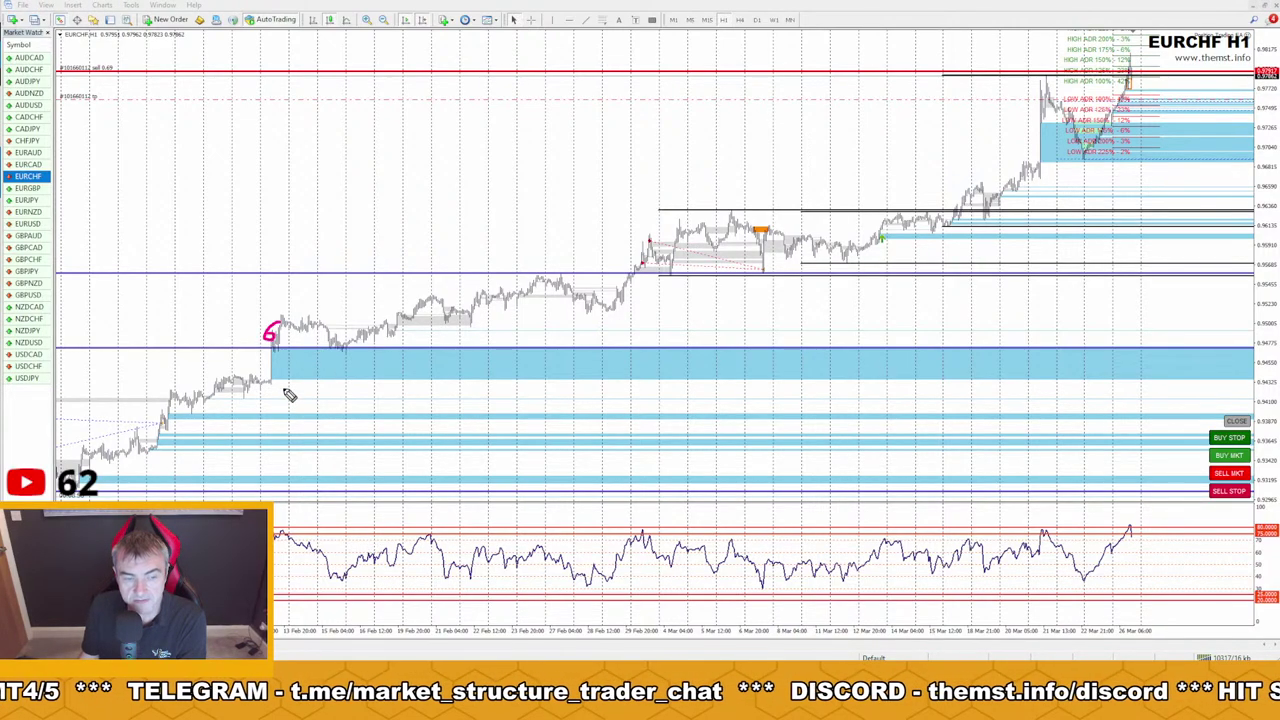
drag(406, 264, 270, 328)
mouse_move(266, 148)
mouse_down()
mouse_move(270, 305)
mouse_move(277, 297)
mouse_up()
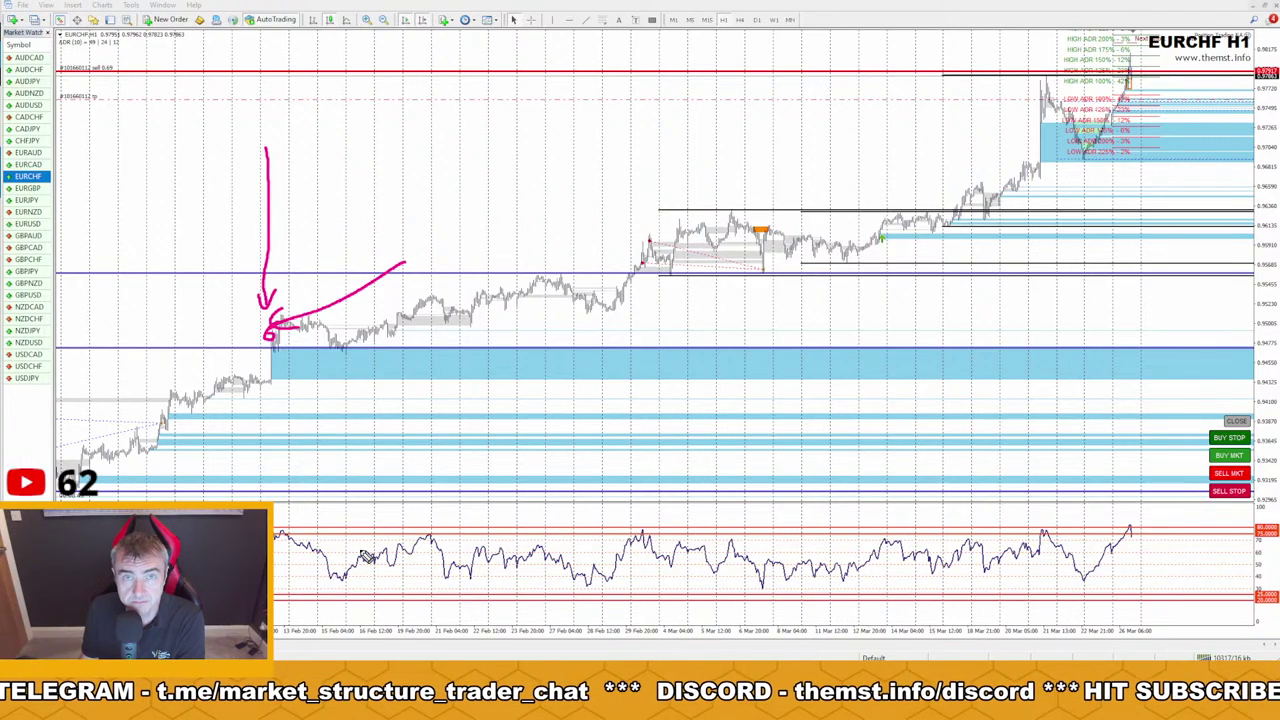
mouse_move(305, 337)
mouse_down()
mouse_move(955, 160)
mouse_move(1040, 177)
mouse_up()
mouse_move(1165, 172)
mouse_down()
mouse_move(1078, 177)
mouse_move(1088, 186)
mouse_move(1045, 110)
mouse_move(1100, 80)
mouse_up()
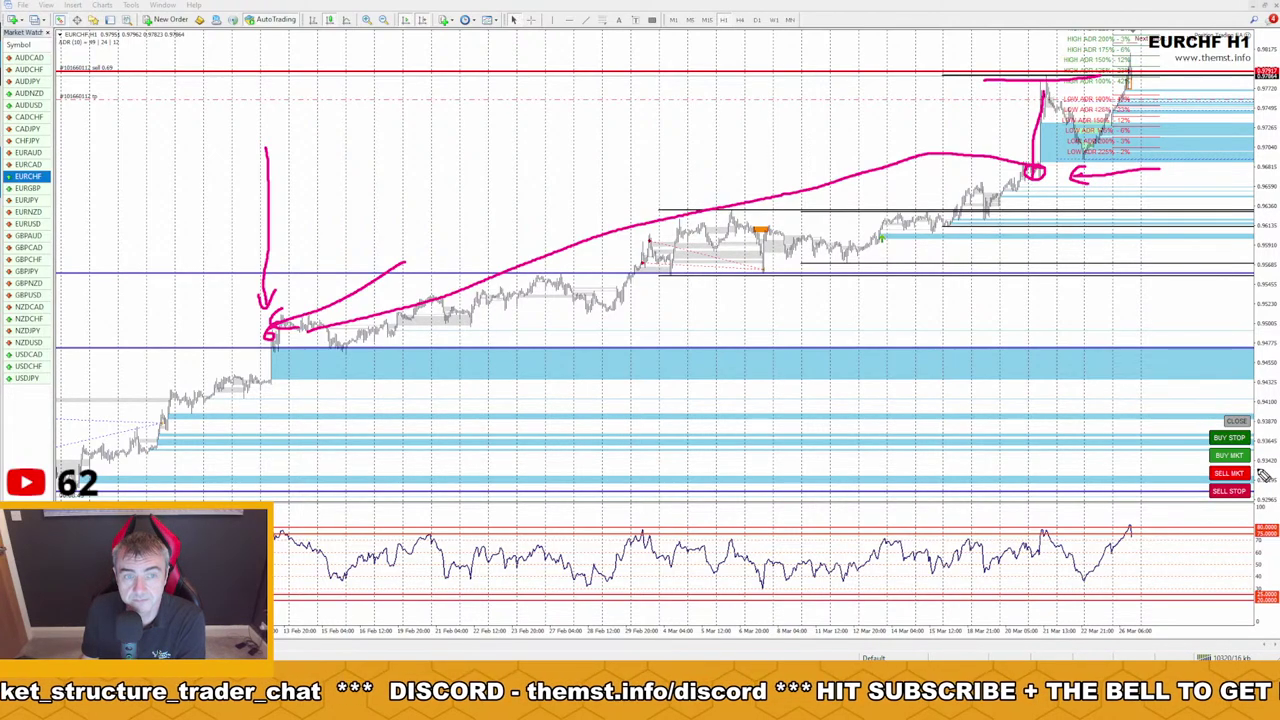
key(e)
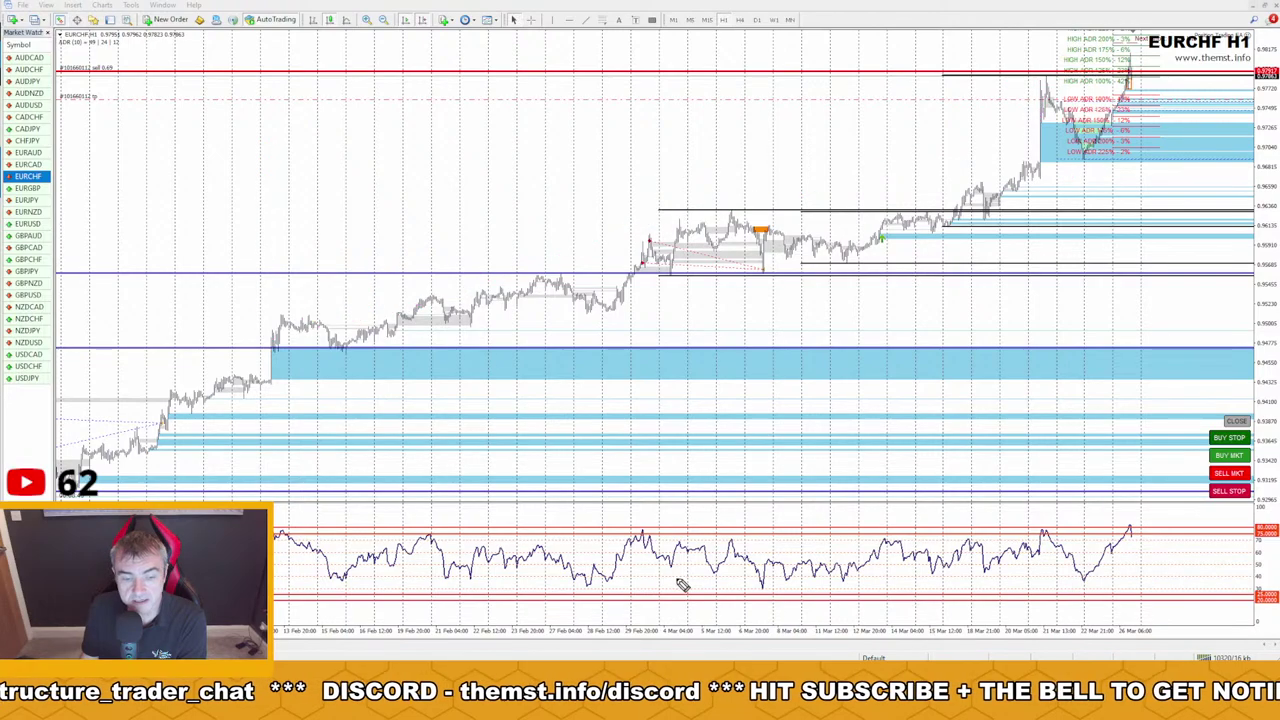
Circle the overbought RSI peaks on EURCHF, connect them along the upper threshold, and trace the matching price trades down to their exits
drag(646, 538, 645, 505)
mouse_move(641, 258)
mouse_down()
mouse_move(652, 238)
mouse_move(772, 273)
mouse_up()
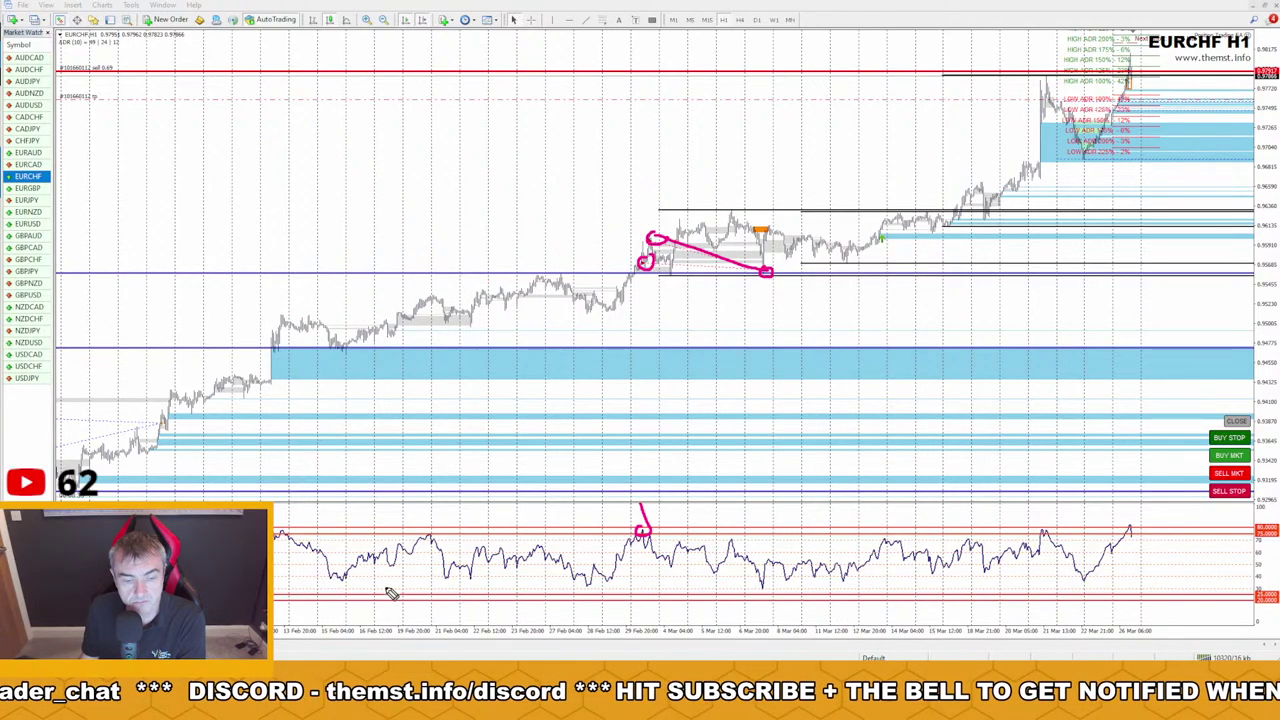
mouse_move(381, 533)
mouse_down()
mouse_move(642, 540)
mouse_move(652, 525)
mouse_move(1046, 522)
mouse_up()
mouse_move(1033, 101)
mouse_down()
mouse_move(1044, 90)
mouse_move(1100, 152)
mouse_move(1087, 158)
mouse_up()
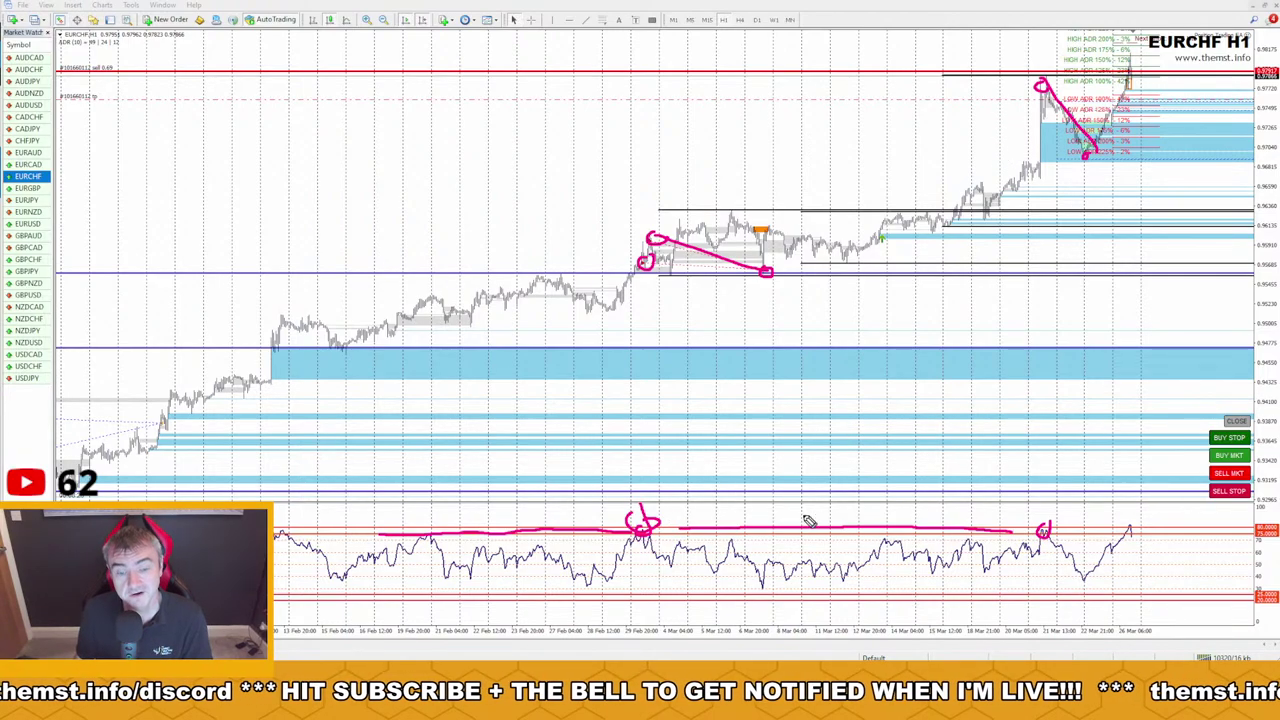
Point an arrow at the late-February EURCHF RSI peak and trace the rise into it and the matching price rally and pullback
mouse_move(733, 407)
mouse_down()
mouse_move(657, 505)
mouse_move(674, 500)
mouse_up()
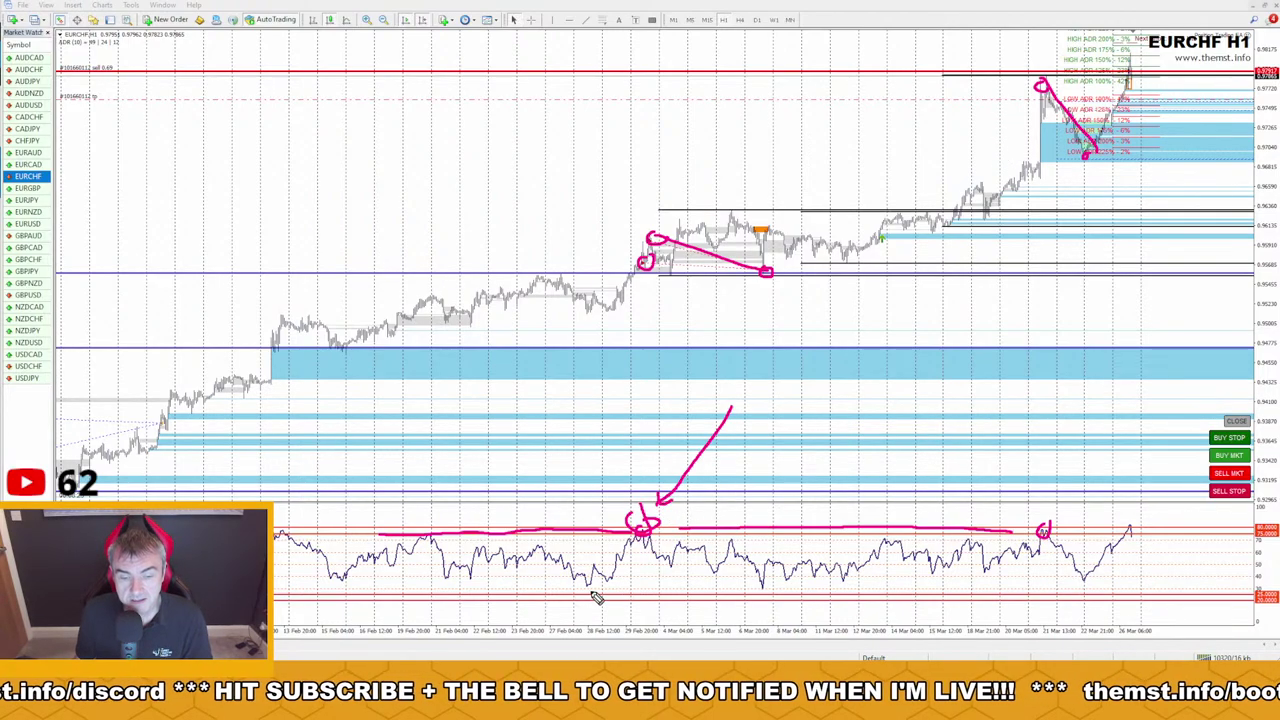
mouse_move(590, 591)
mouse_down()
mouse_move(629, 557)
mouse_move(630, 519)
mouse_up()
mouse_move(614, 308)
mouse_down()
mouse_move(658, 228)
mouse_move(720, 262)
mouse_up()
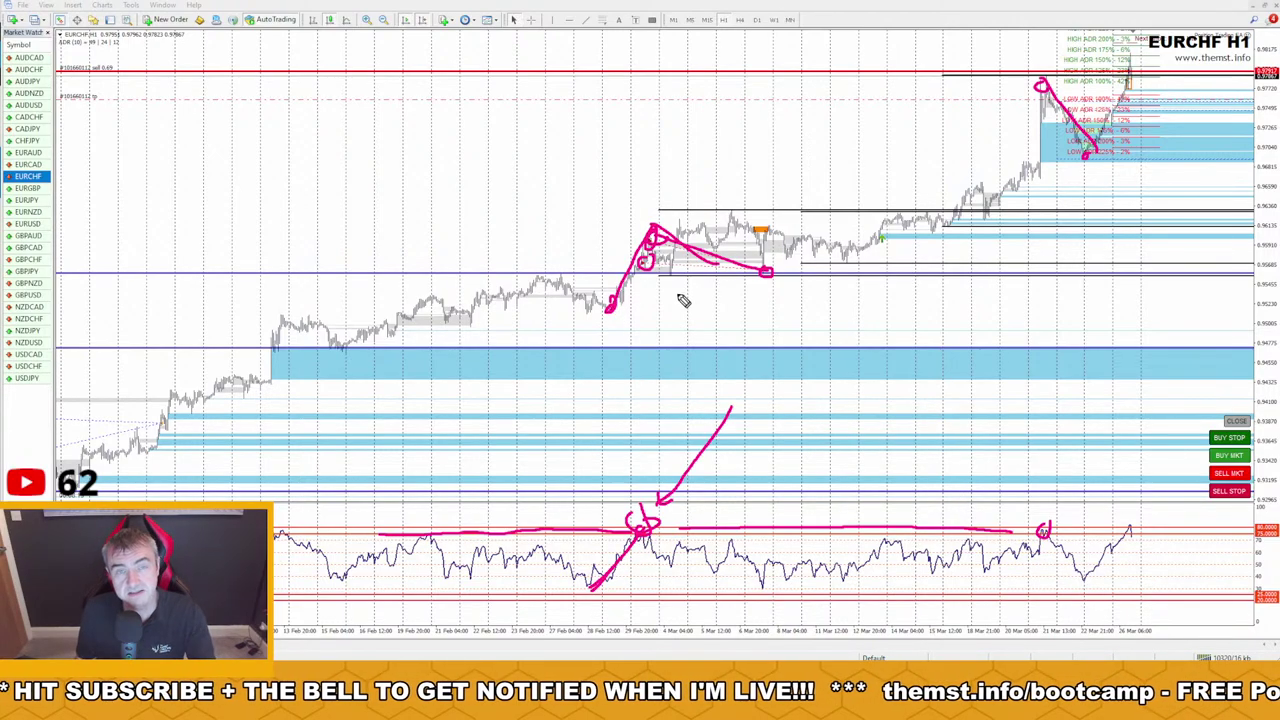
Sketch possible trend continuations from the circled mid-February EURCHF spike, cross out the steep upward path, and erase all drawings
mouse_move(269, 381)
mouse_down()
mouse_move(280, 308)
mouse_move(512, 289)
mouse_move(664, 126)
mouse_up()
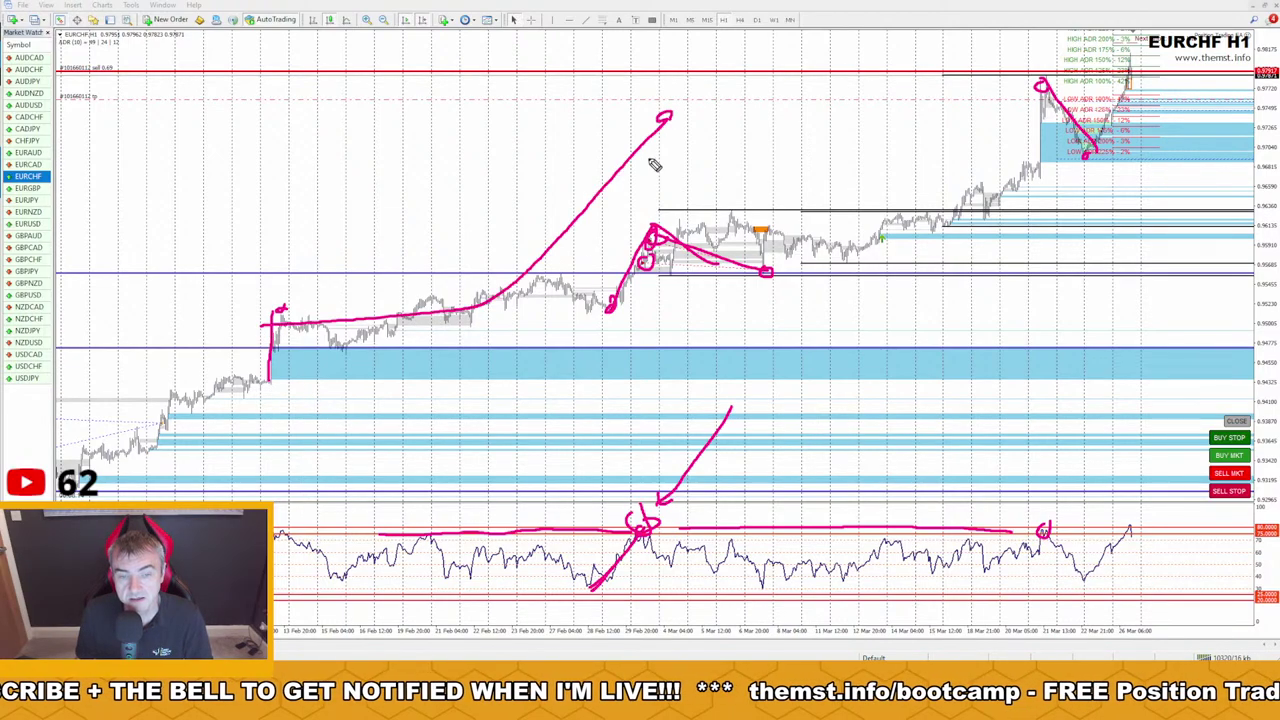
mouse_move(292, 348)
mouse_down()
mouse_move(585, 292)
mouse_move(862, 108)
mouse_up()
mouse_move(262, 320)
mouse_down()
mouse_move(283, 328)
mouse_move(345, 210)
mouse_up()
drag(382, 162, 398, 220)
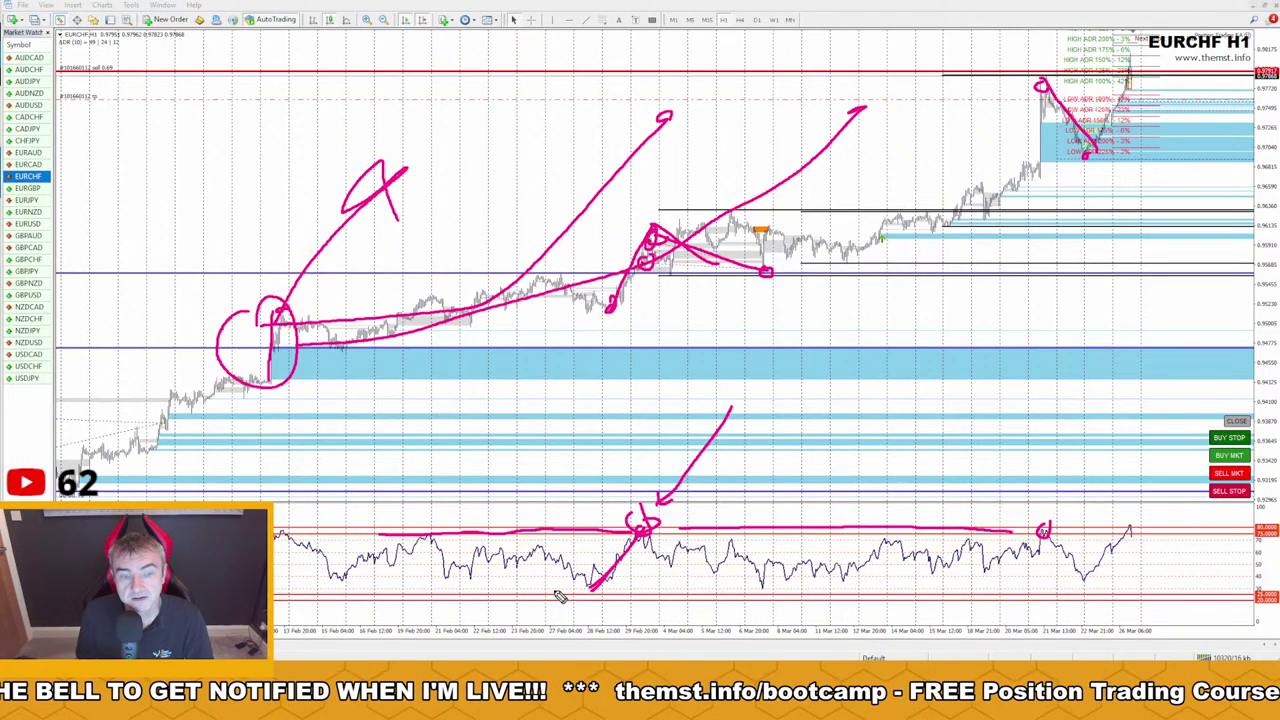
mouse_move(277, 298)
mouse_down()
mouse_move(316, 325)
mouse_move(804, 240)
mouse_up()
key(e)
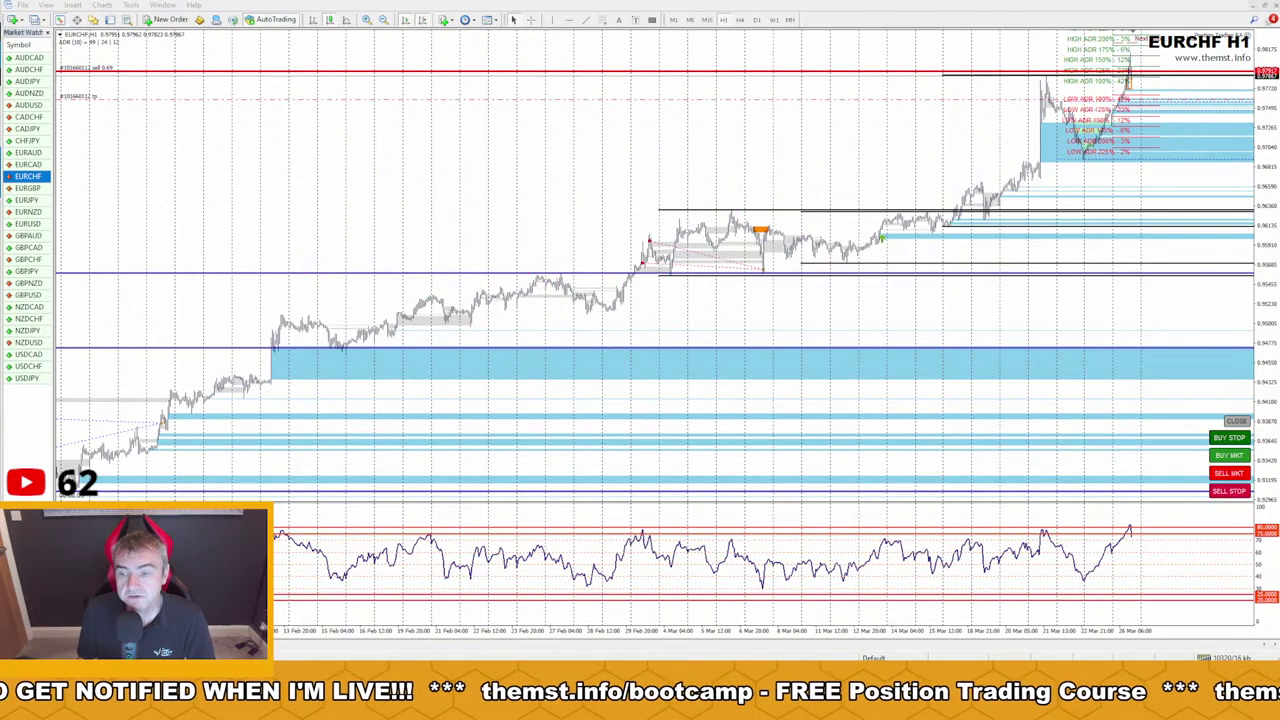
View EURCHF H1 zoomed out to January, restore the chart beside the ADR table, and zoom in on the candles since 21 March
click(383, 20)
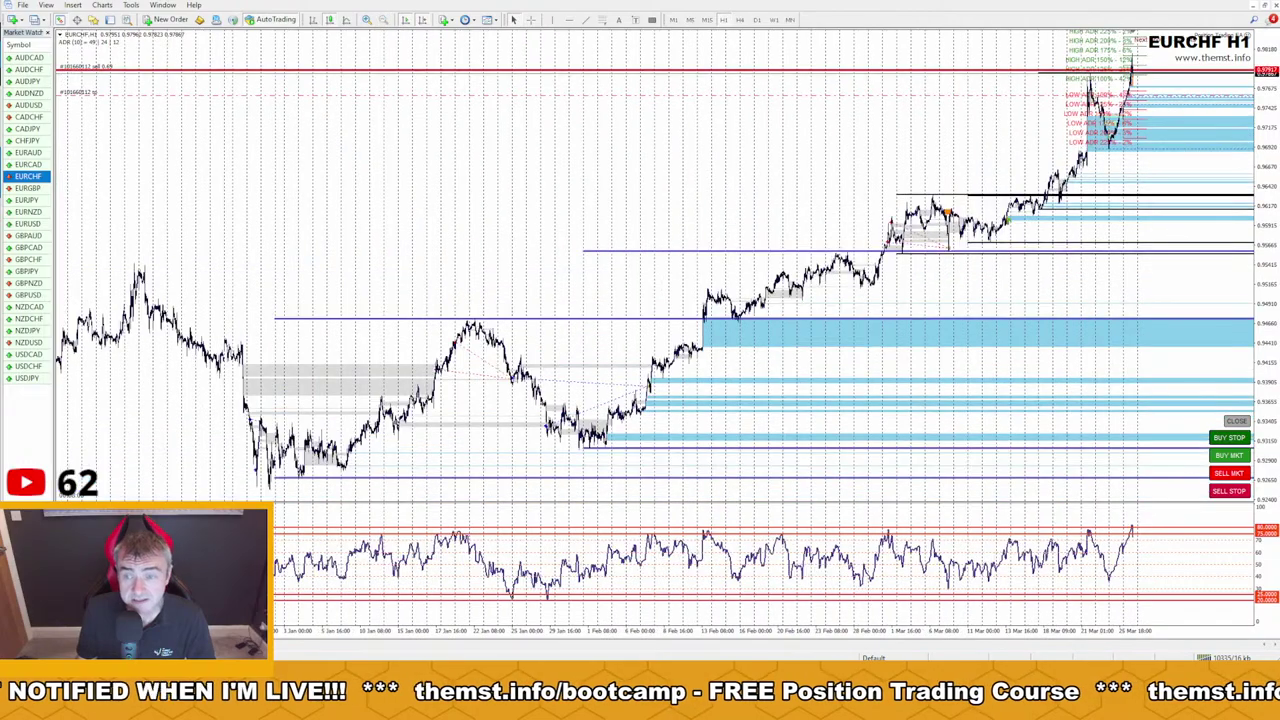
click(1266, 6)
click(366, 20)
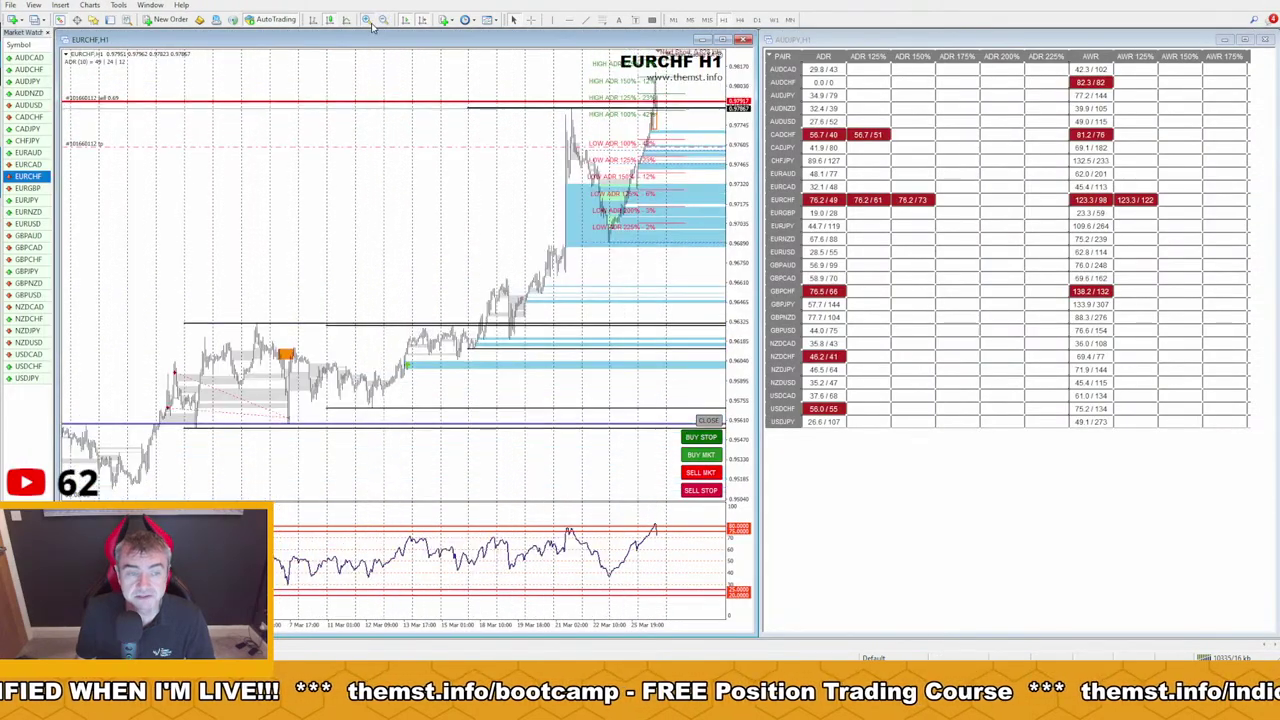
click(366, 20)
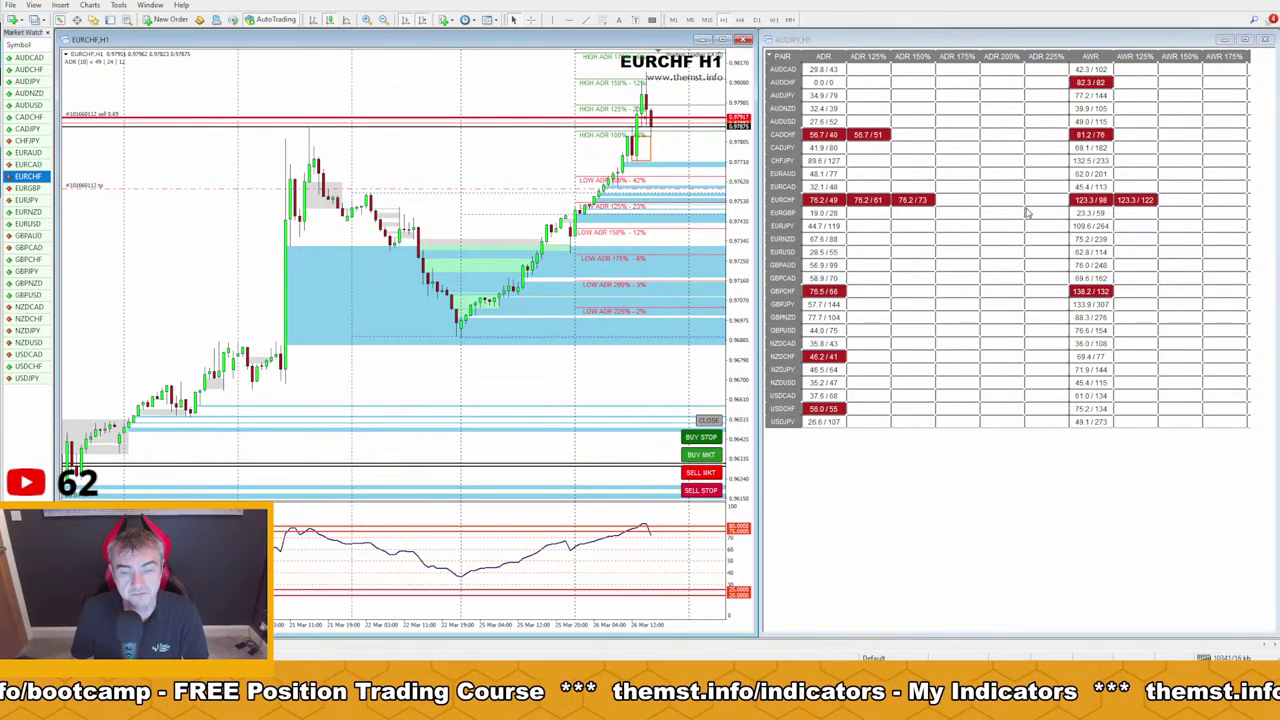
Sketch a declining zigzag ending in a steep circled rally across EURCHF and the ADR table, adding sideways and downward arrows
click(1055, 283)
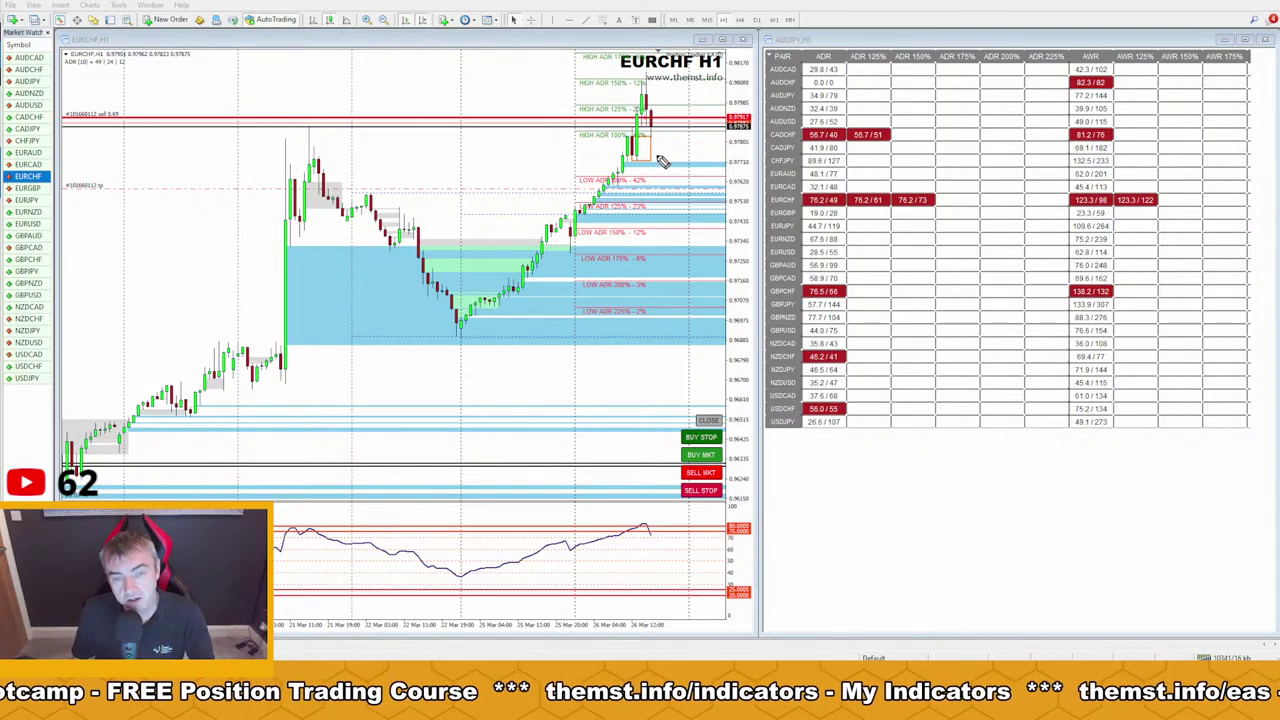
mouse_move(190, 263)
mouse_down()
mouse_move(228, 340)
mouse_move(330, 268)
mouse_move(383, 333)
mouse_move(458, 262)
mouse_move(505, 340)
mouse_move(555, 318)
mouse_move(605, 390)
mouse_move(650, 362)
mouse_move(686, 385)
mouse_move(720, 370)
mouse_move(798, 382)
mouse_move(905, 433)
mouse_move(922, 136)
mouse_move(845, 123)
mouse_up()
mouse_move(422, 152)
mouse_down()
mouse_move(670, 140)
mouse_move(665, 170)
mouse_up()
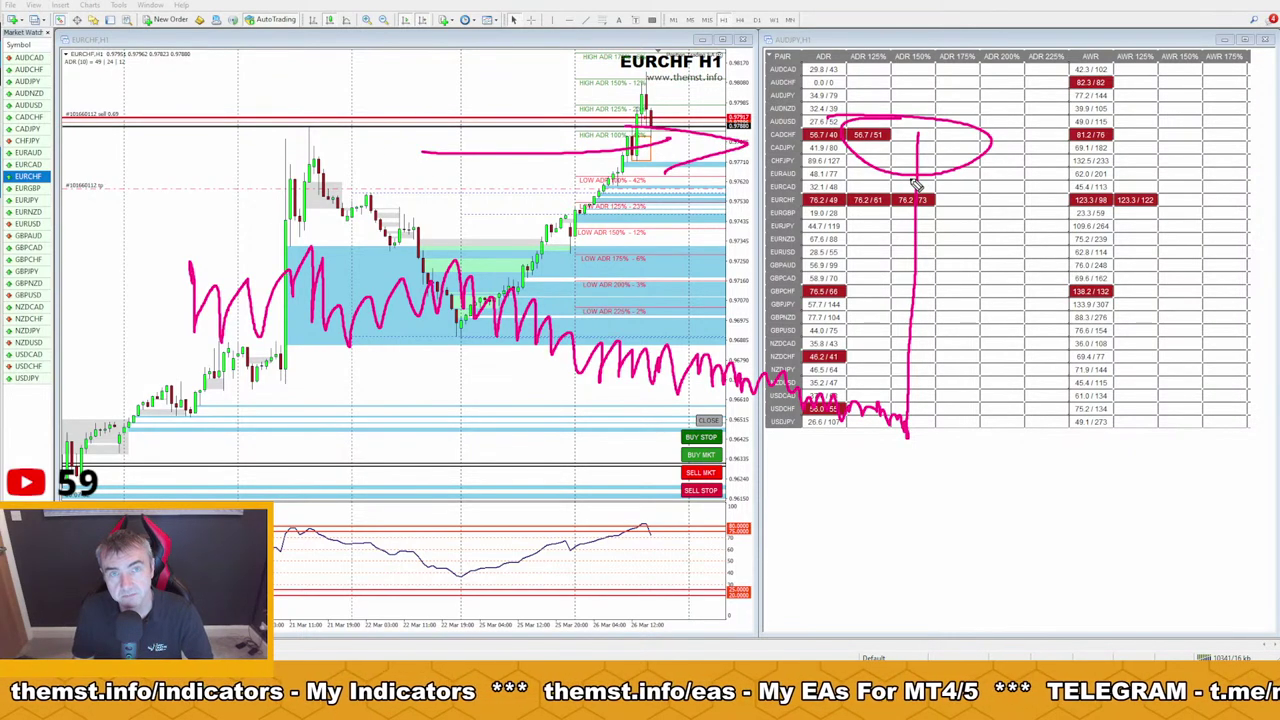
drag(934, 134, 956, 184)
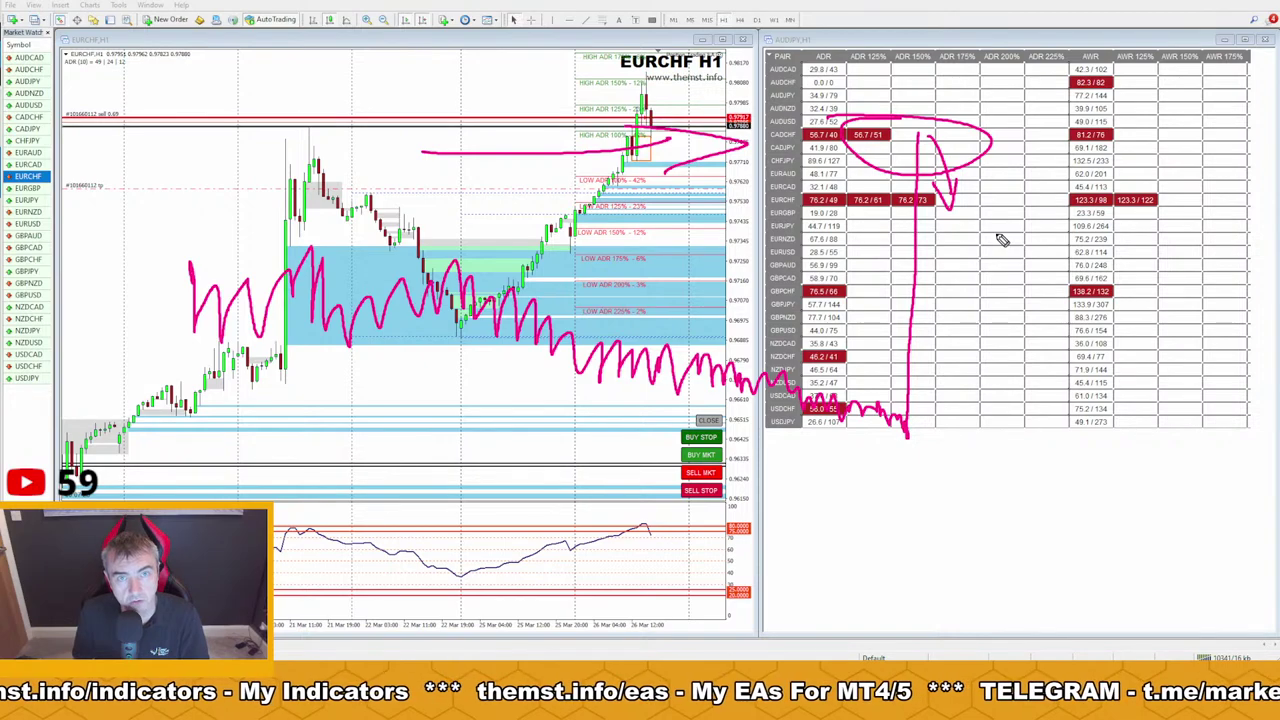
Add an arrow to the sketched rally's base, upward and downward arrows from its circled high, and a separate rising arrow
mouse_move(1174, 392)
mouse_down()
mouse_move(922, 374)
mouse_move(975, 396)
mouse_up()
mouse_move(962, 158)
mouse_down()
mouse_move(1040, 14)
mouse_move(1048, 62)
mouse_up()
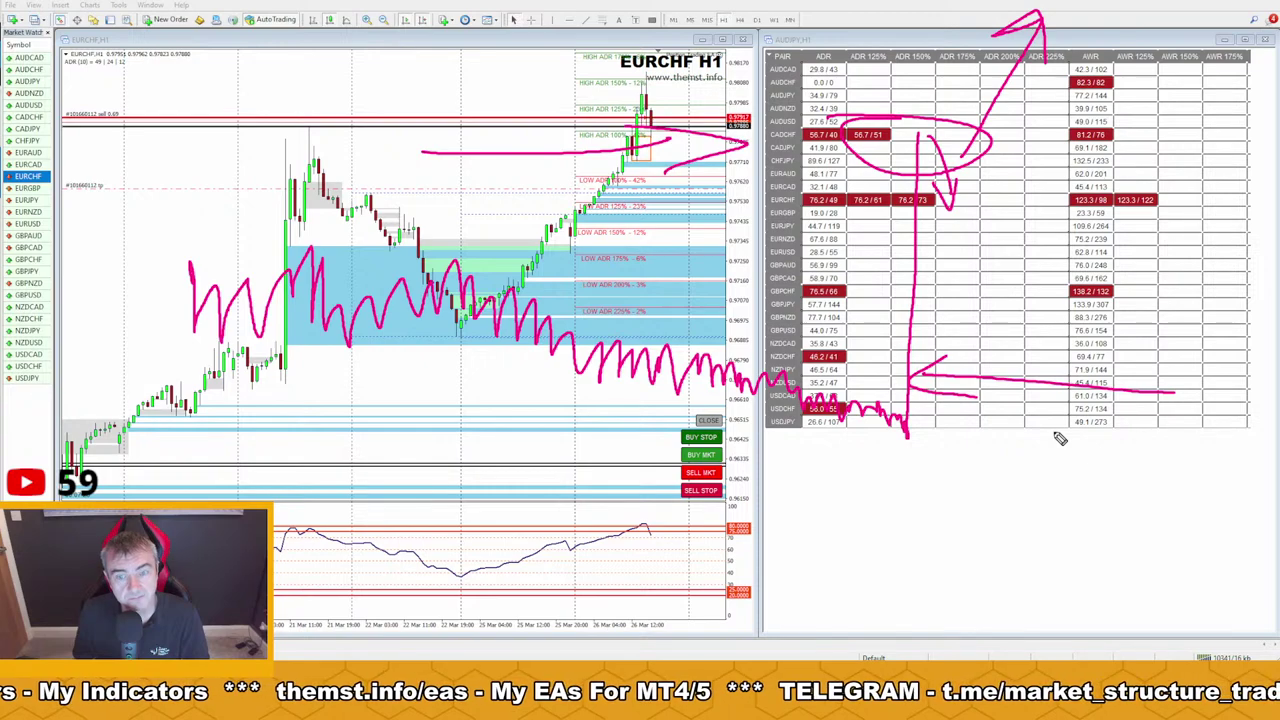
mouse_move(946, 176)
mouse_down()
mouse_move(880, 140)
mouse_move(1030, 258)
mouse_up()
drag(1003, 425, 1130, 128)
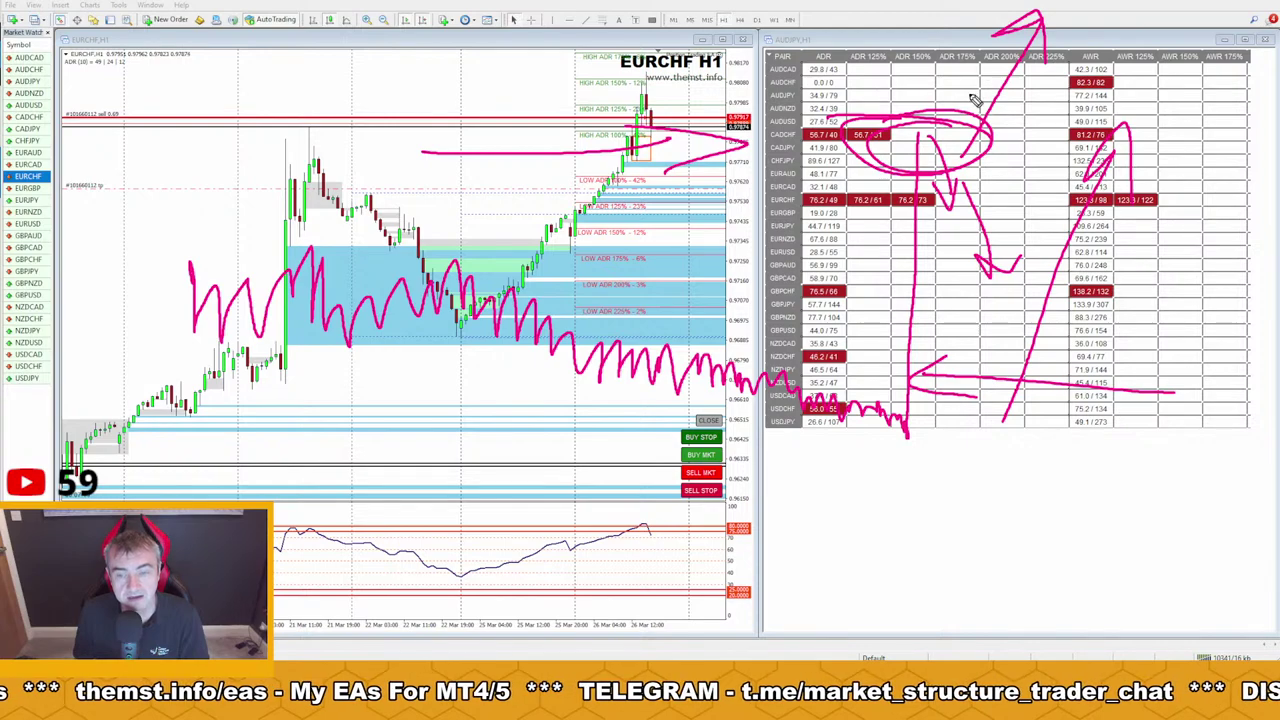
Extend the sketched rally to a higher circled peak, draw downward reversal arrows from it, and clear the drawings
mouse_move(952, 155)
mouse_down()
mouse_move(1112, 15)
mouse_move(1172, 8)
mouse_move(1190, 24)
mouse_up()
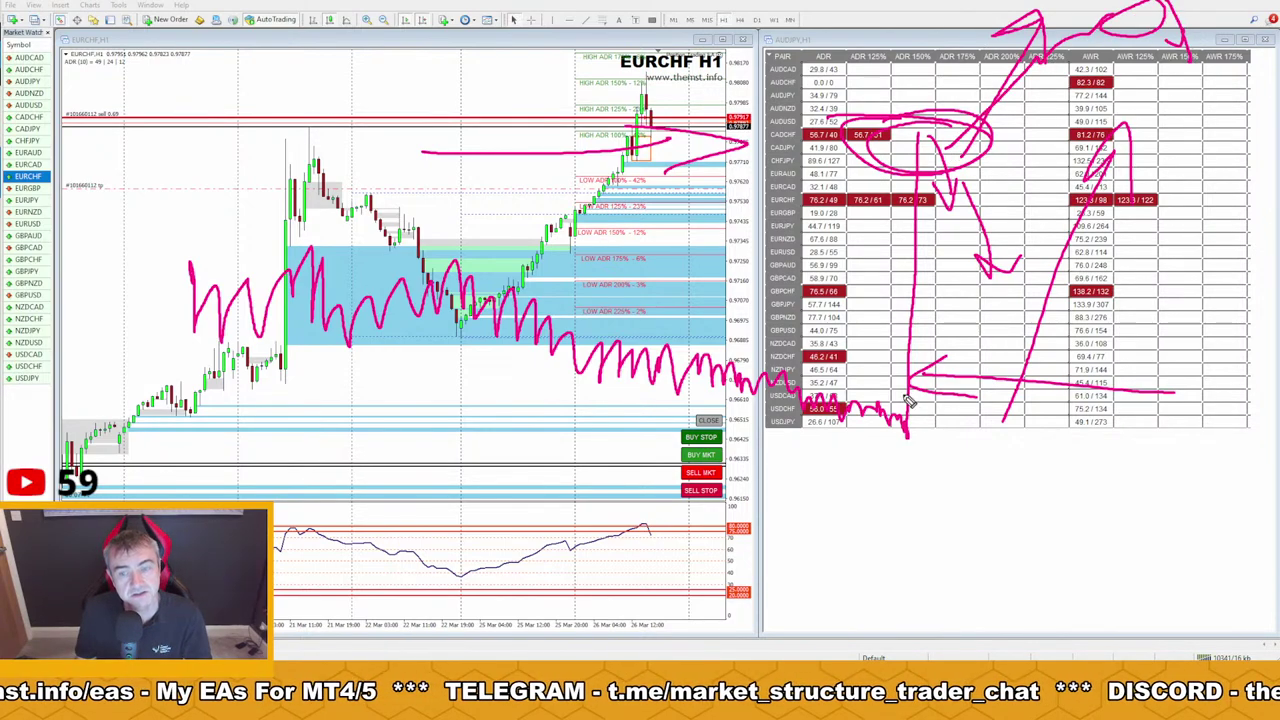
mouse_move(900, 432)
mouse_down()
mouse_move(914, 150)
mouse_move(1060, 8)
mouse_move(1085, 22)
mouse_up()
mouse_move(1160, 12)
mouse_down()
mouse_move(1232, 225)
mouse_move(1262, 195)
mouse_up()
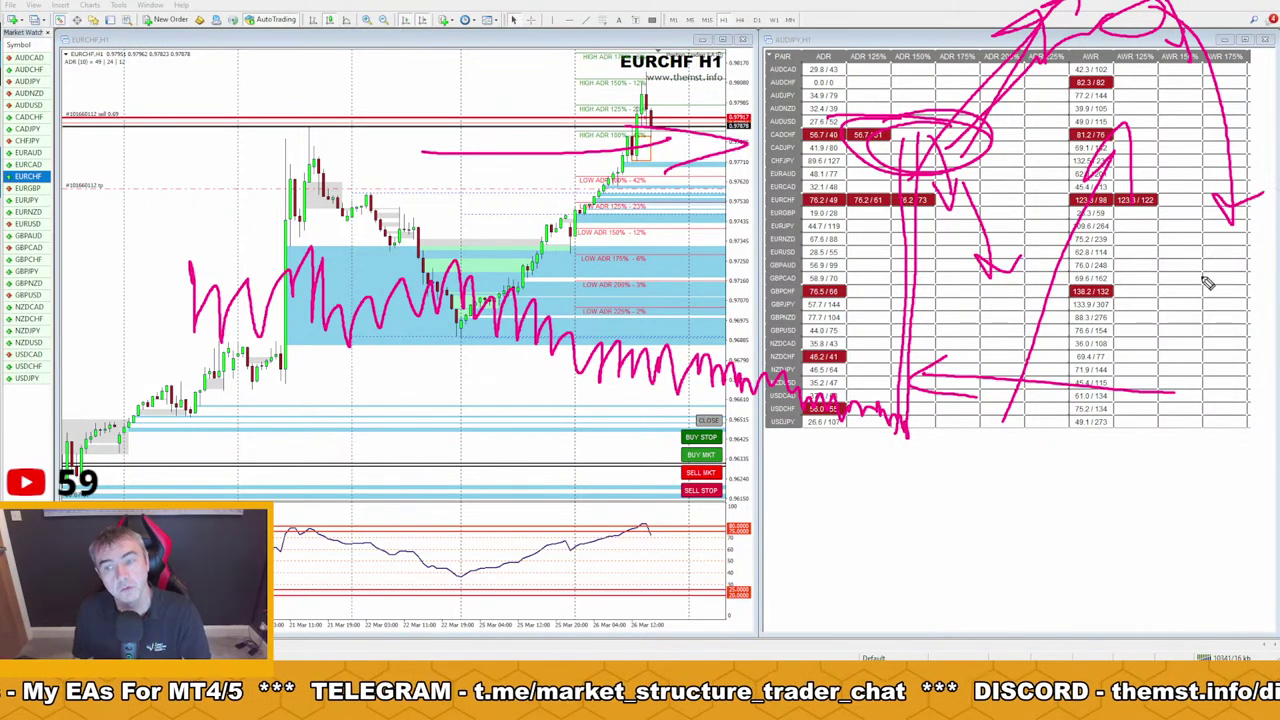
mouse_move(1166, 16)
mouse_down()
mouse_move(1136, 8)
mouse_move(1240, 115)
mouse_up()
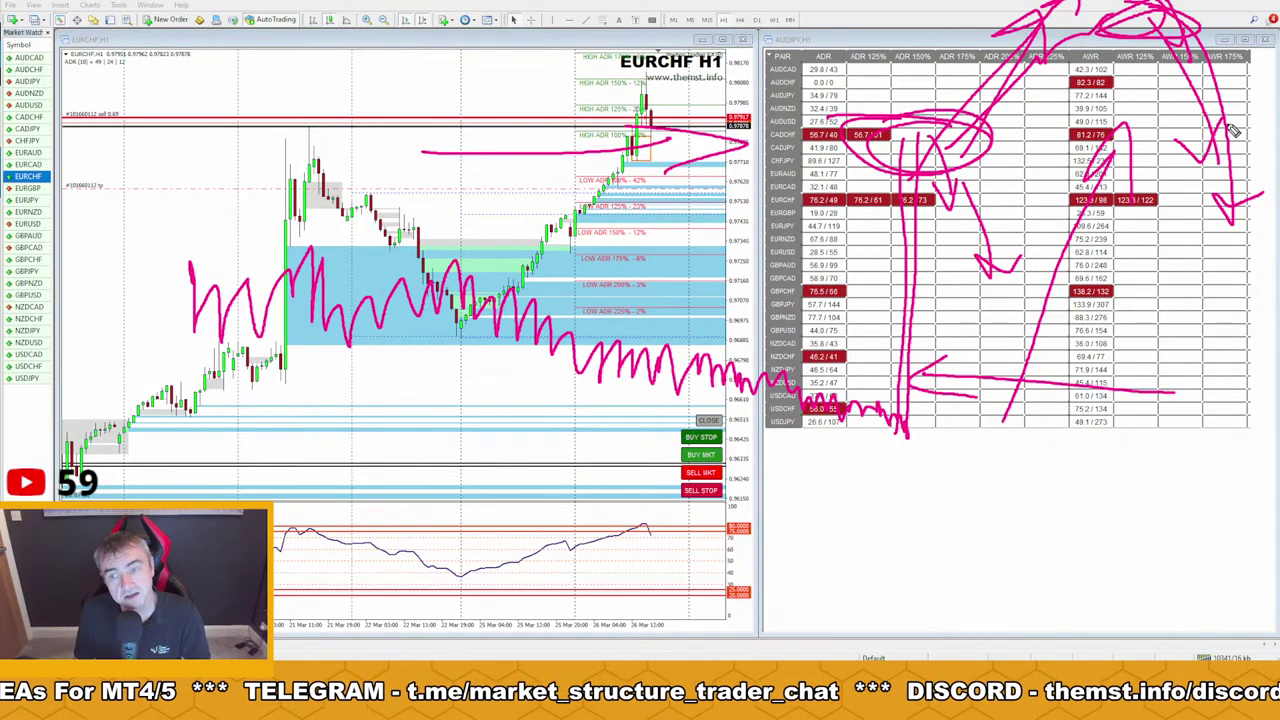
key(Escape)
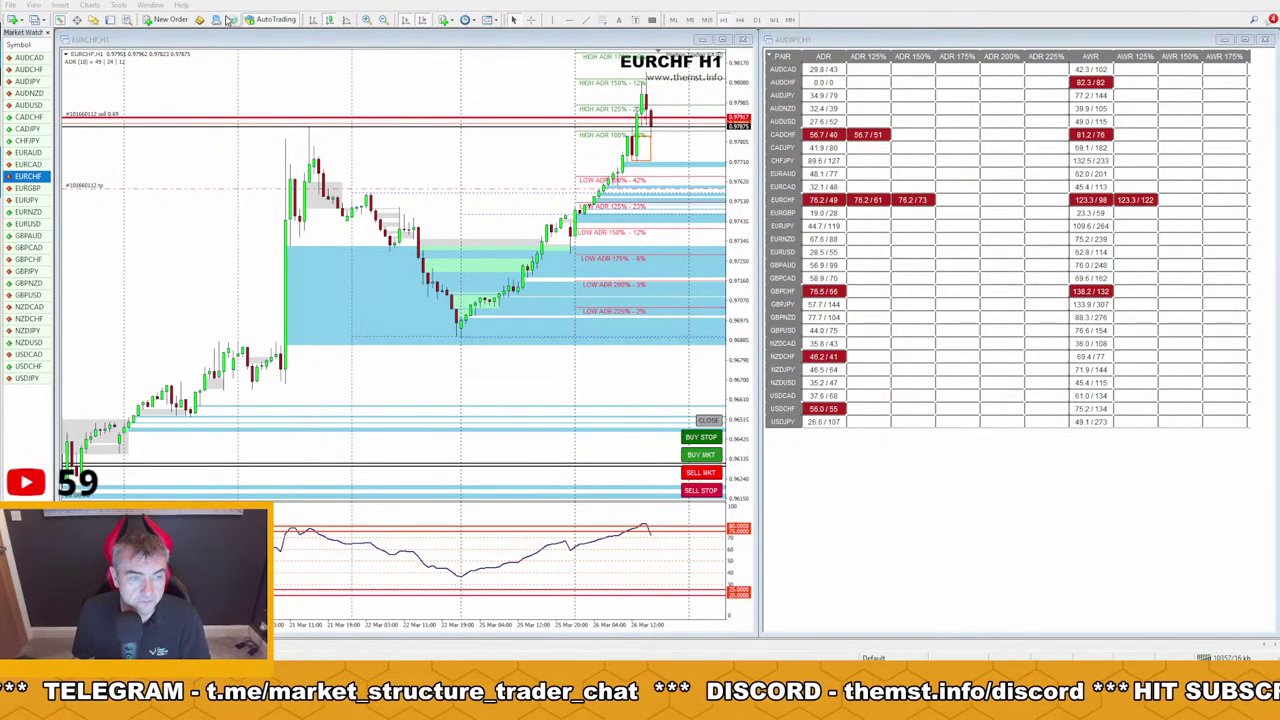
Switch to the results spreadsheet, go back to late 2023 and highlight the ADR 10 columns one by one through Long Profit
click(120, 23)
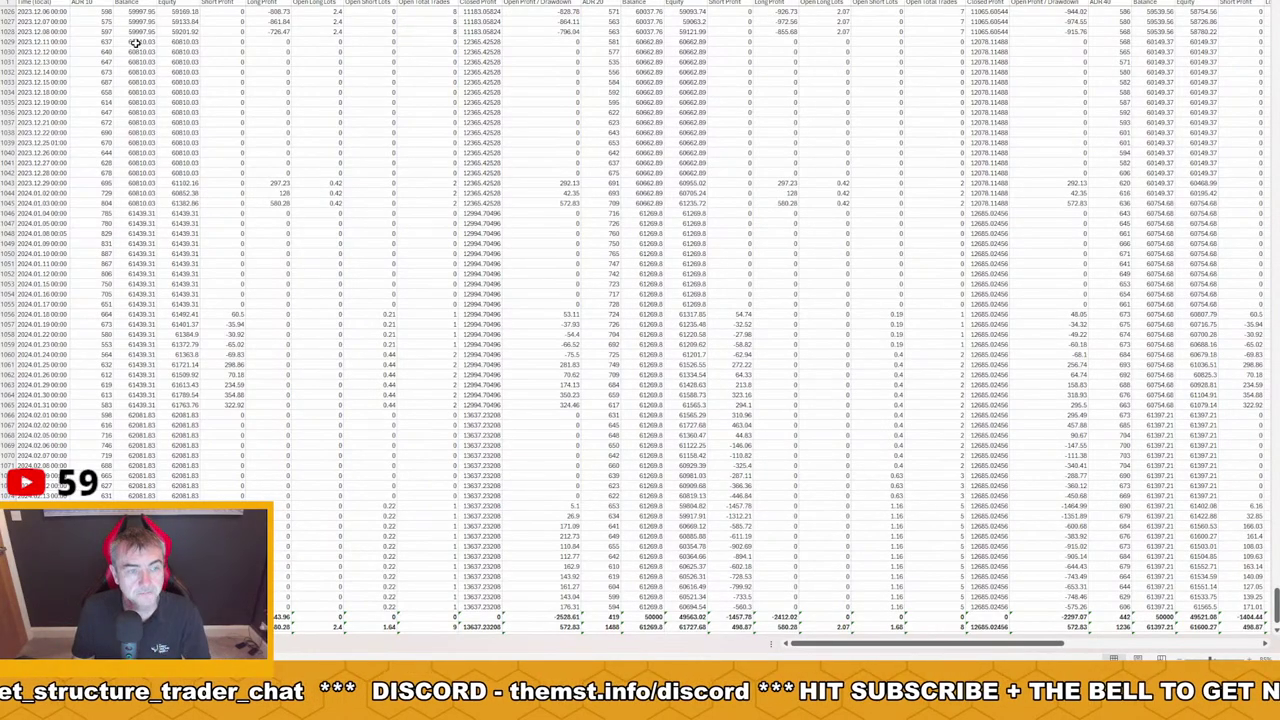
scroll(135, 43, up, 9)
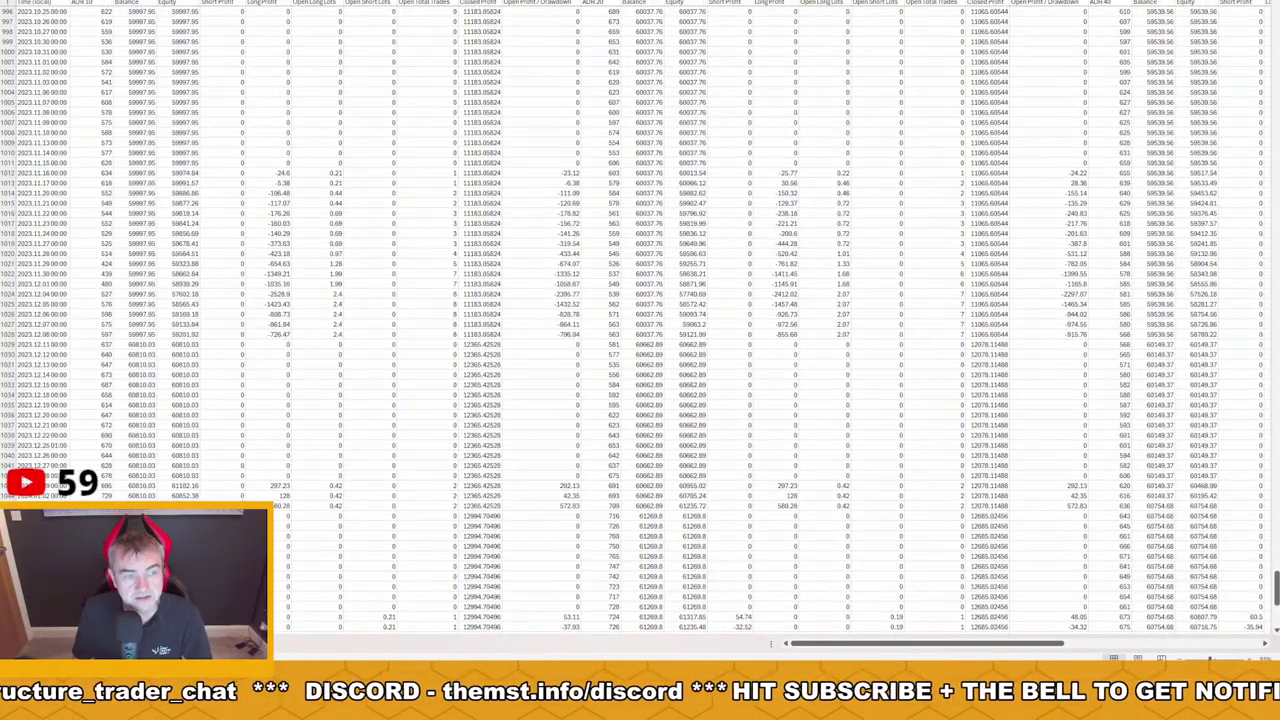
click(92, 2)
click(135, 2)
click(180, 2)
click(225, 2)
click(268, 2)
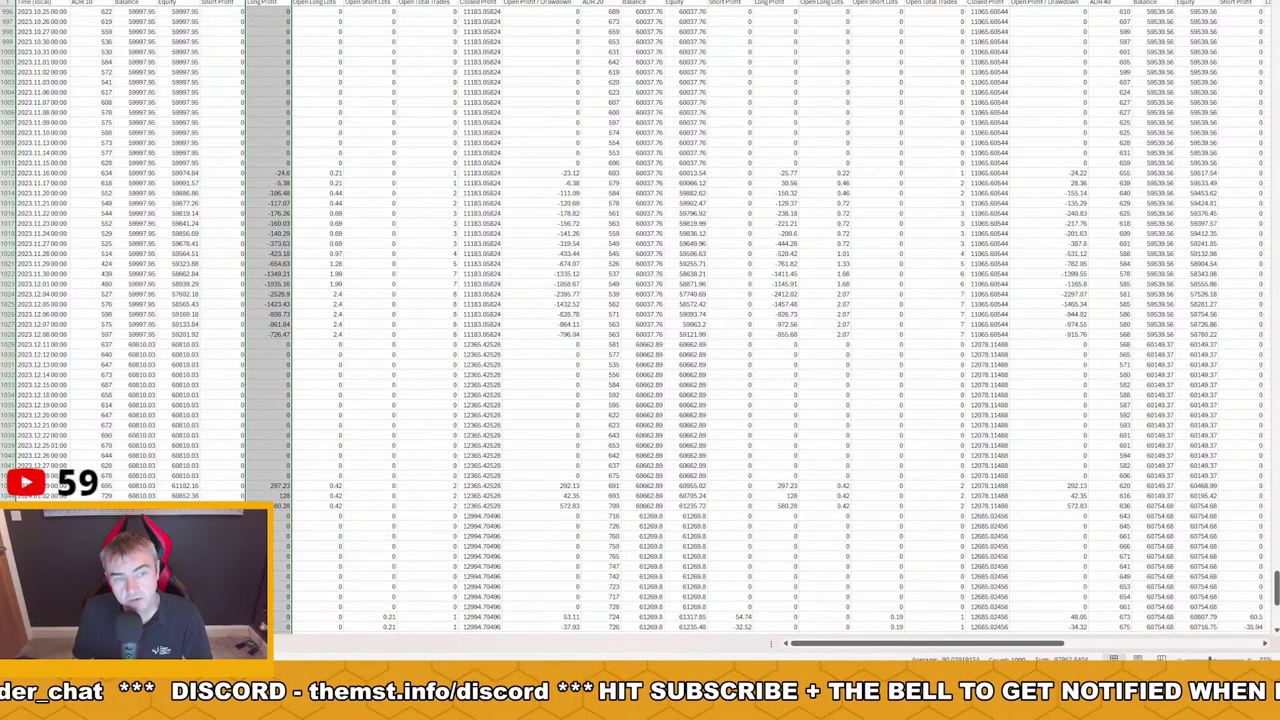
Highlight the columns from Open Long Lots through Open Profit / Drawdown one by one, and select the whole ADR 10 block
click(316, 2)
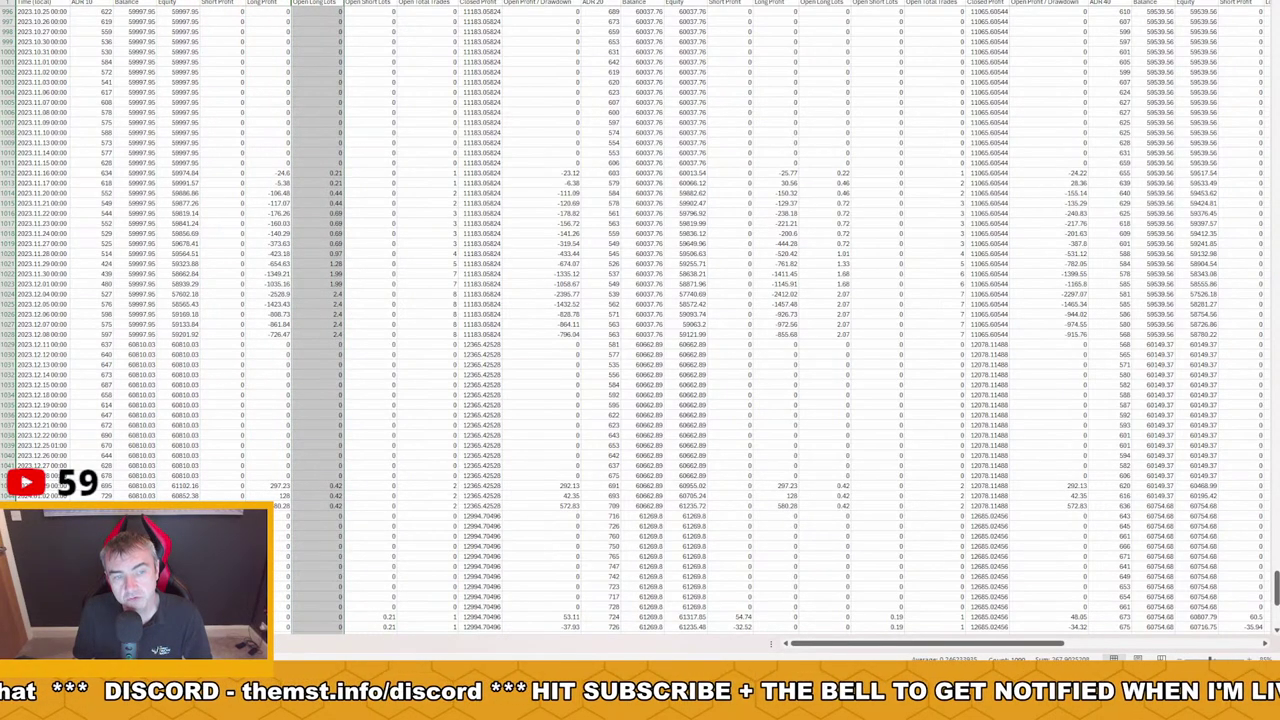
click(366, 2)
click(426, 2)
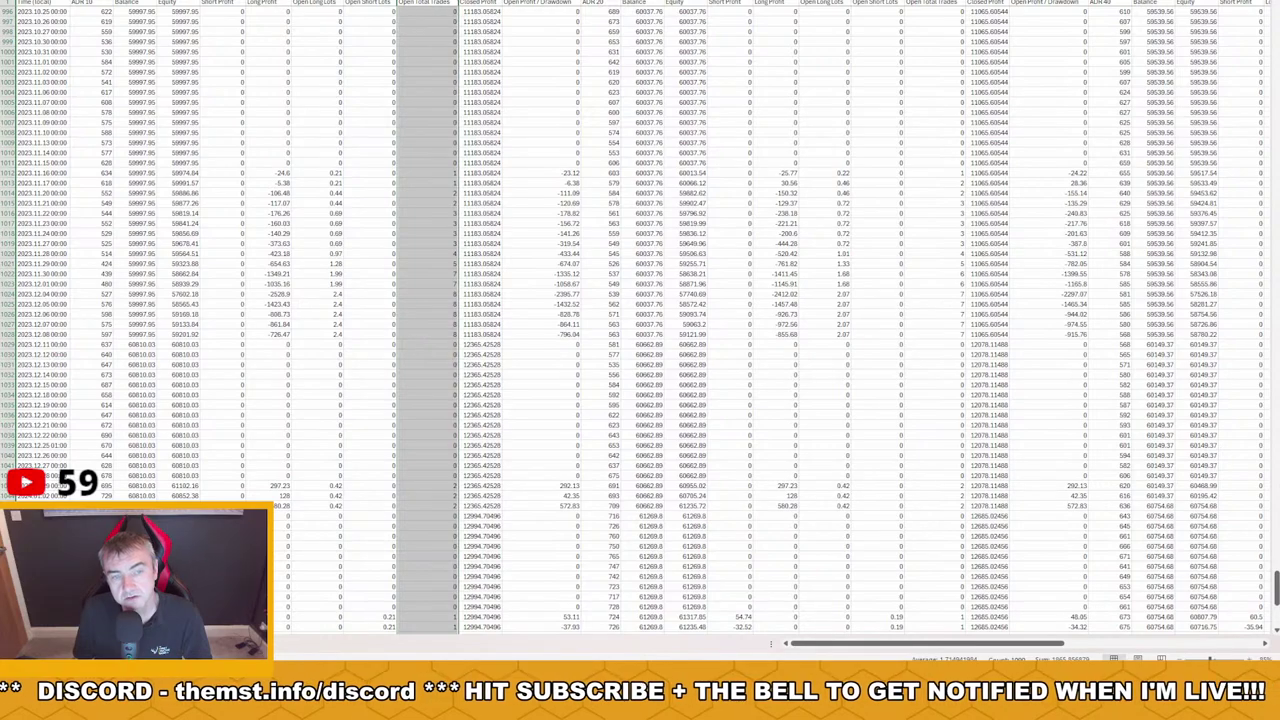
click(481, 3)
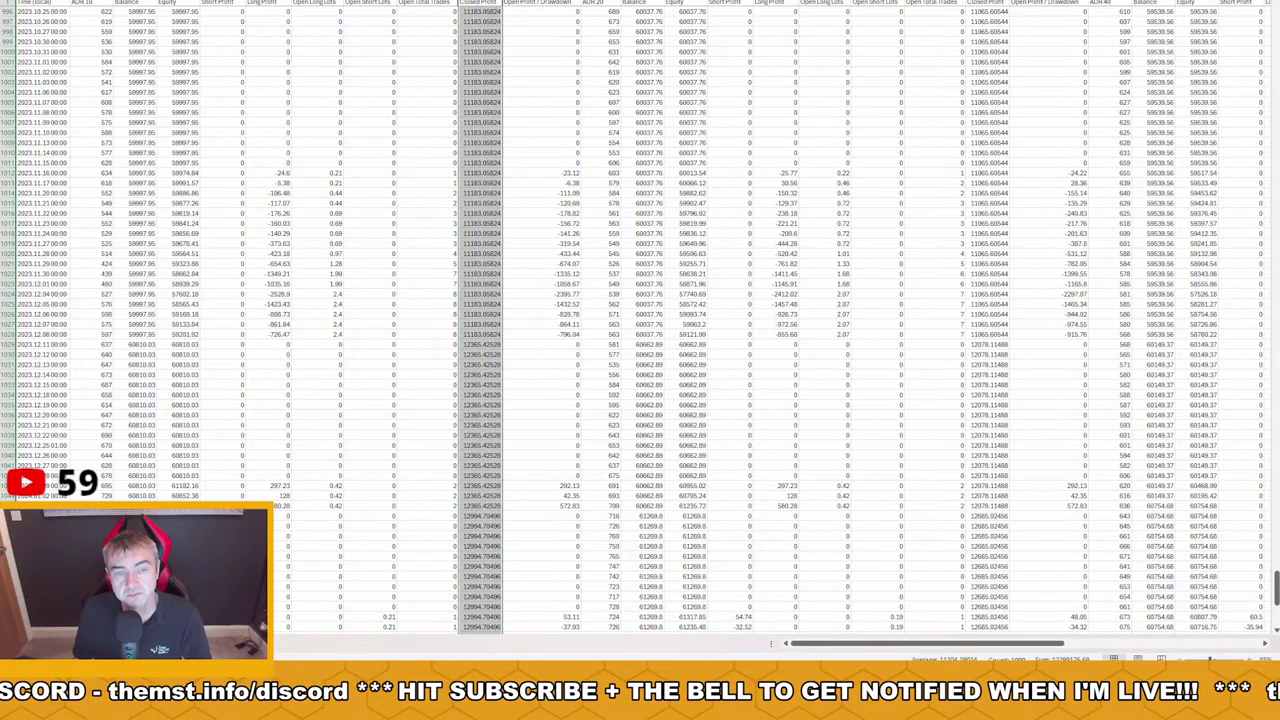
click(548, 3)
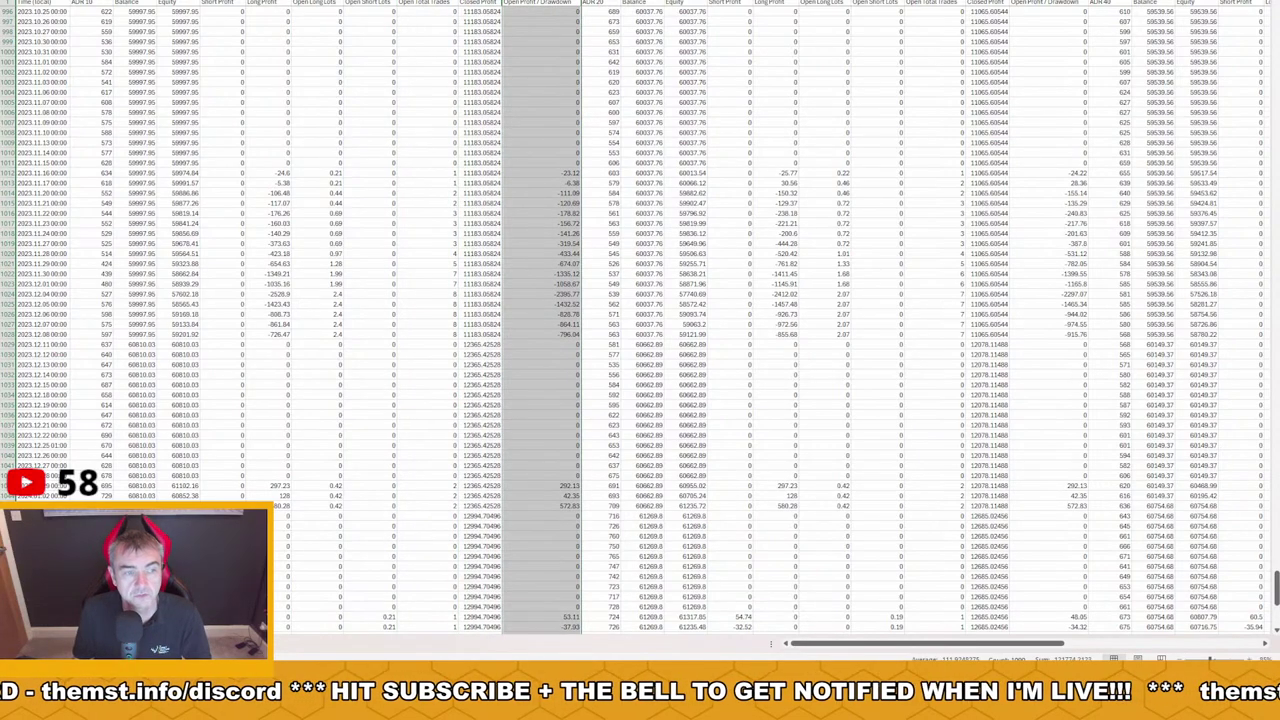
click(90, 2)
shift+click(540, 3)
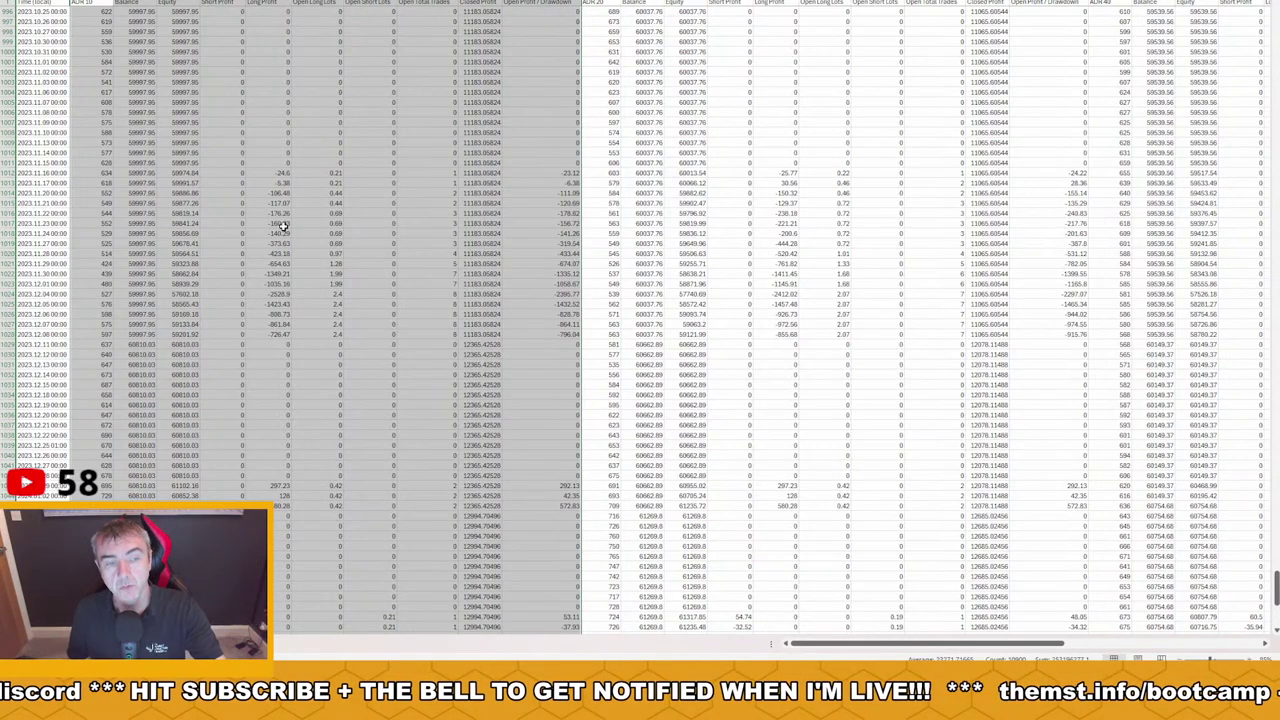
Select the ADR 10 Open Total Trades cells from 16 November to 8 December 2023
drag(430, 178, 438, 333)
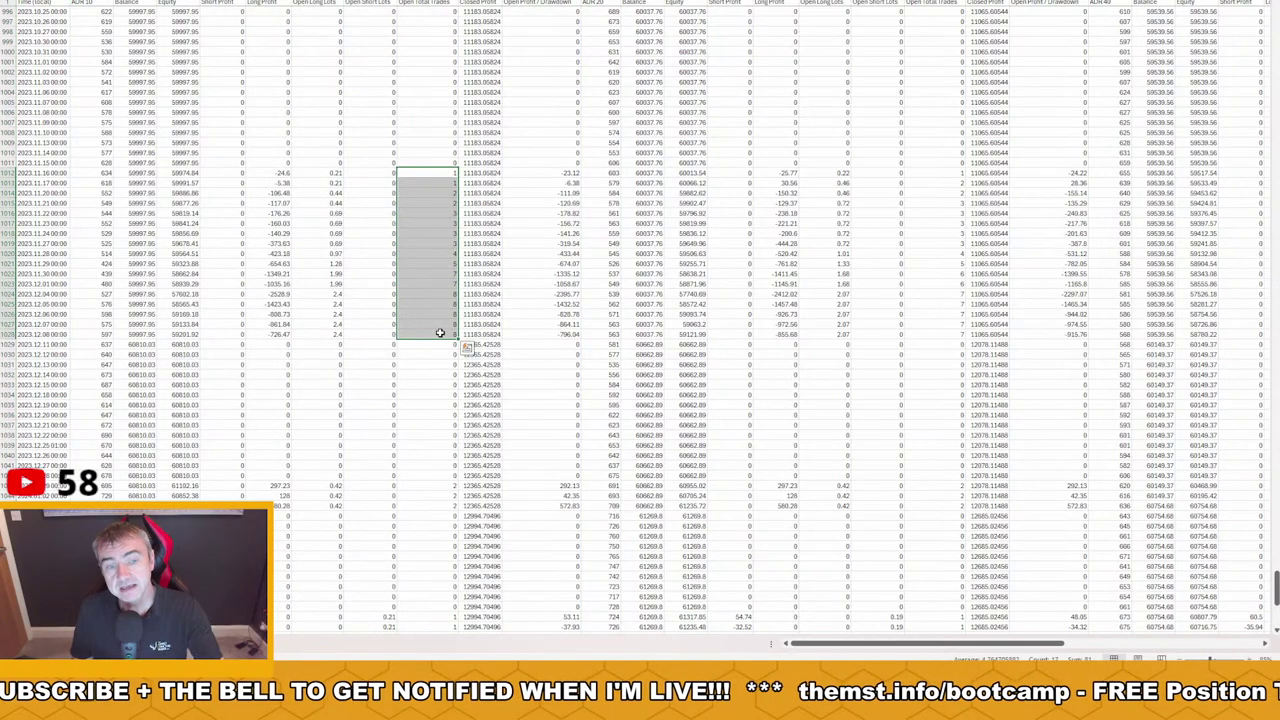
drag(445, 331, 443, 171)
click(339, 297)
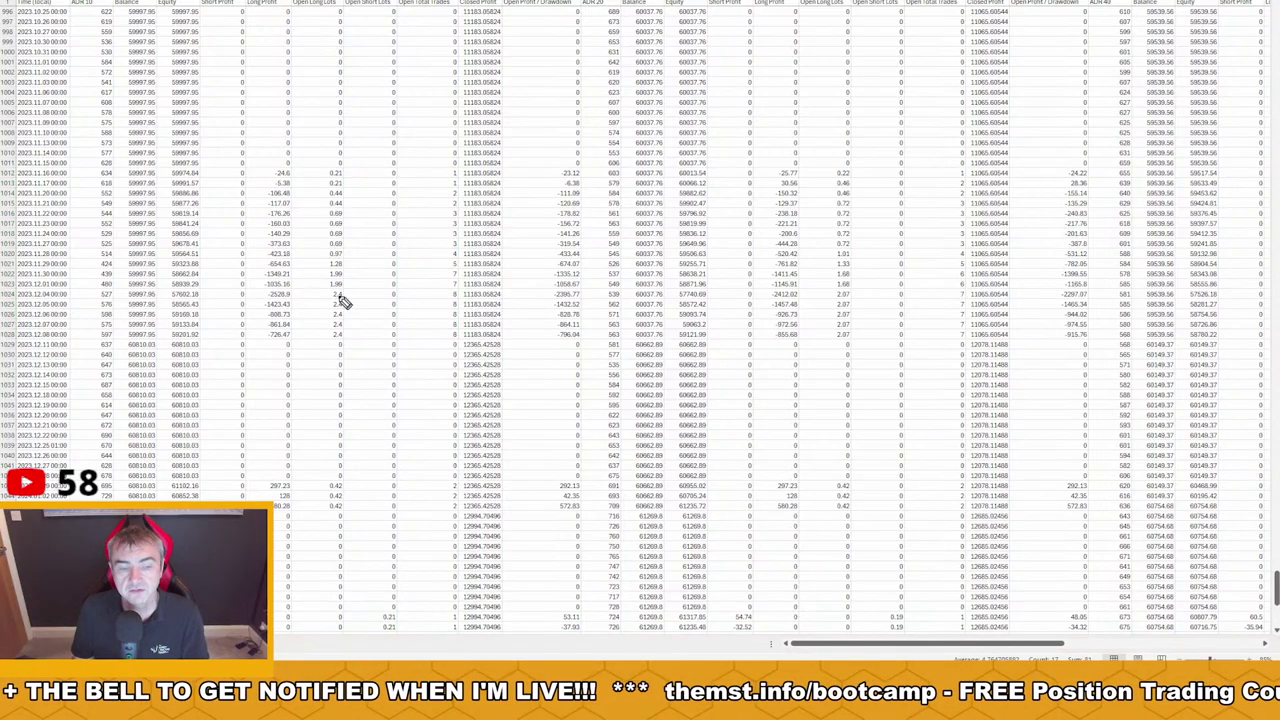
Circle the late-2023 Open Total Trades run and its last entries with pointing arrows, add a long upward arrow, and clear the drawings
mouse_move(447, 334)
mouse_down()
mouse_move(457, 346)
mouse_move(480, 334)
mouse_move(470, 345)
mouse_up()
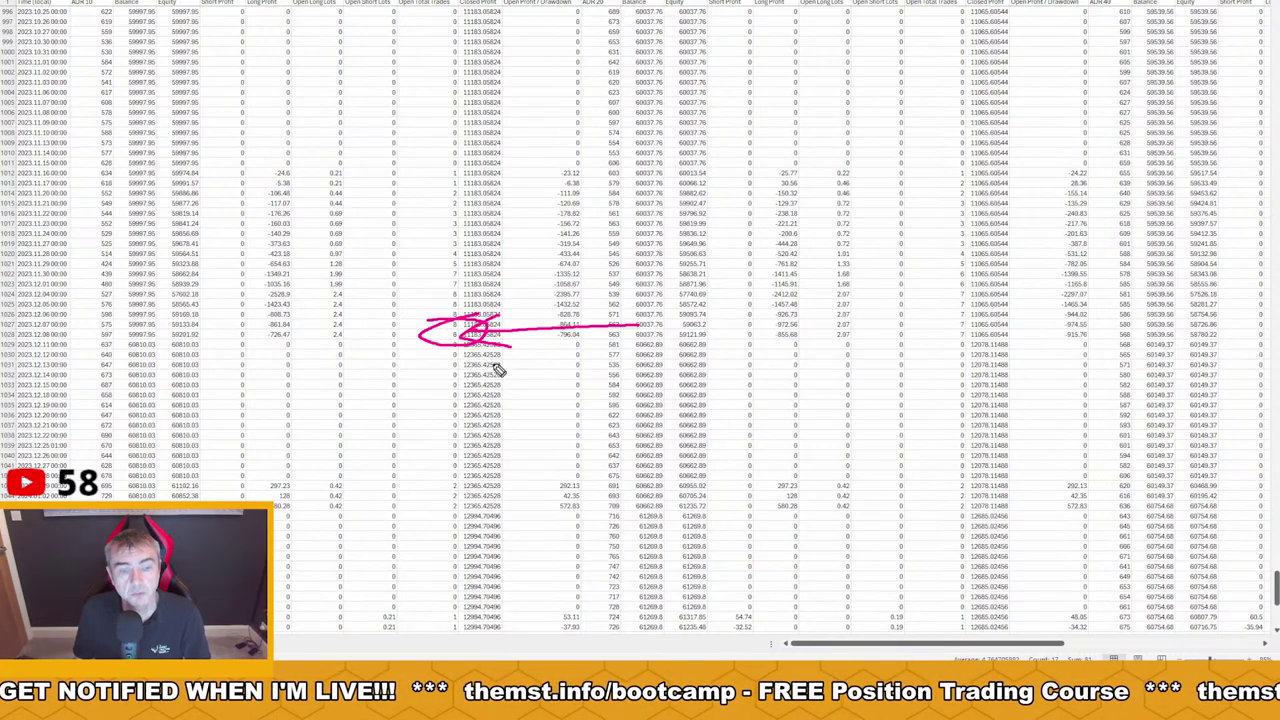
mouse_move(487, 158)
mouse_down()
mouse_move(409, 220)
mouse_move(522, 232)
mouse_up()
mouse_move(605, 88)
mouse_down()
mouse_move(457, 232)
mouse_move(505, 245)
mouse_up()
drag(437, 343, 485, 316)
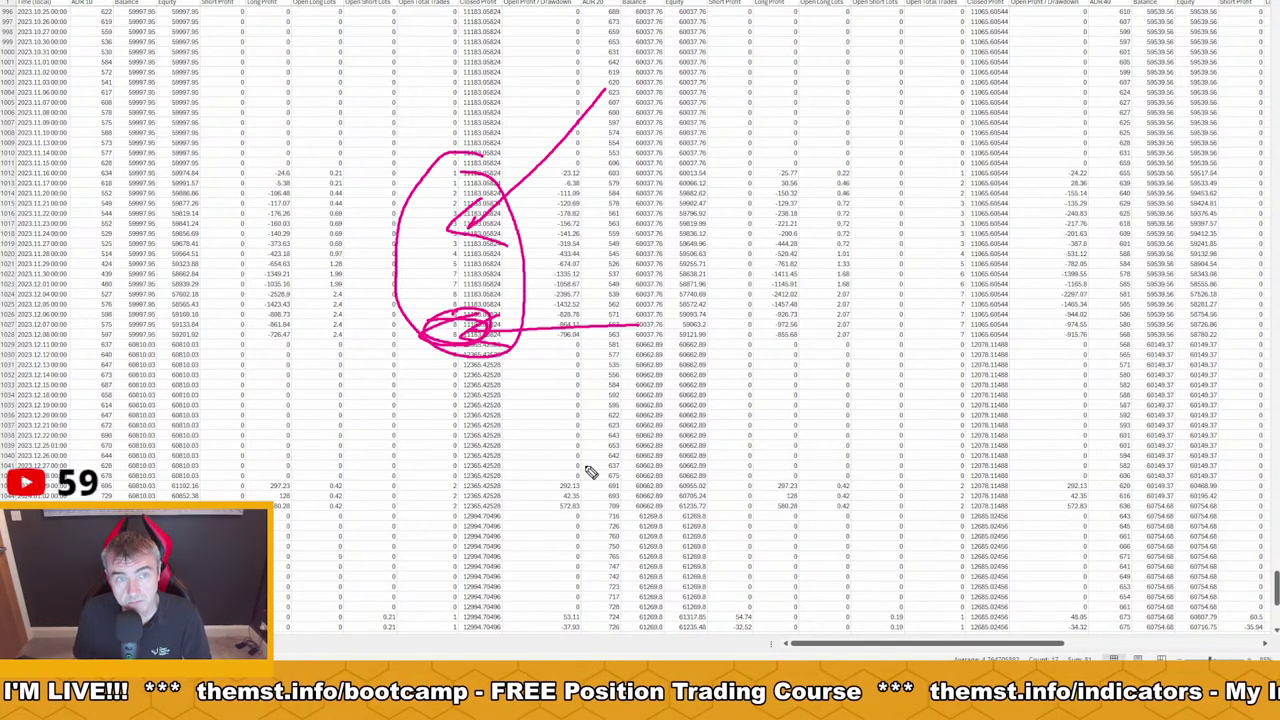
mouse_move(773, 528)
mouse_down()
mouse_move(786, 288)
mouse_move(802, 264)
mouse_up()
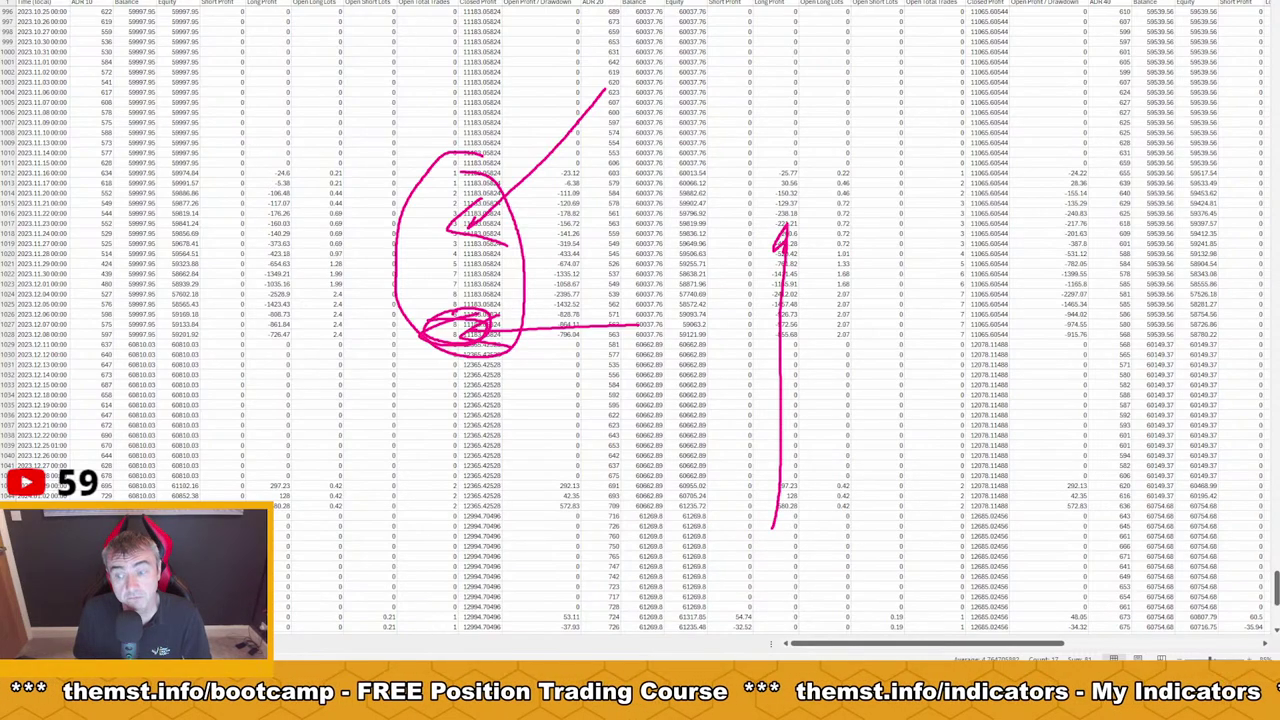
key(Escape)
Find the longer trade series in the ADR 10 results and select its Open Total Trades from 14 November 2022 to mid-February 2023
scroll(380, 215, down, 15)
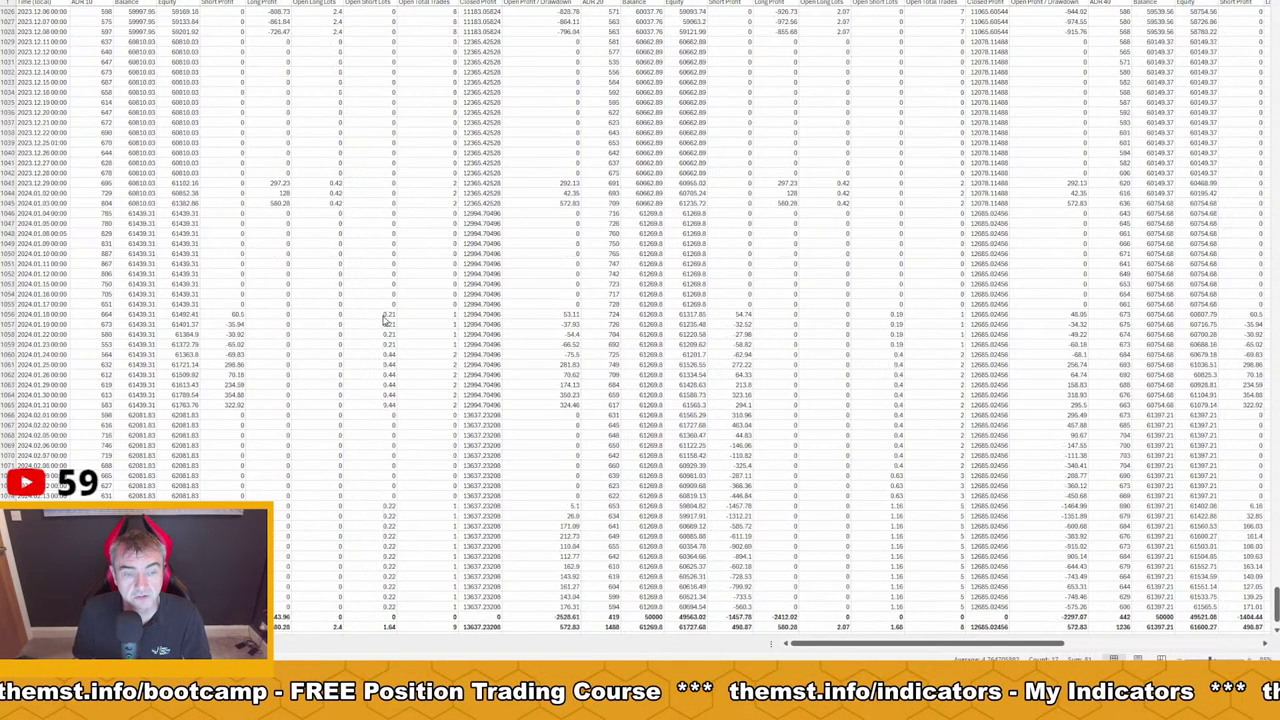
scroll(391, 400, up, 20)
scroll(385, 460, up, 20)
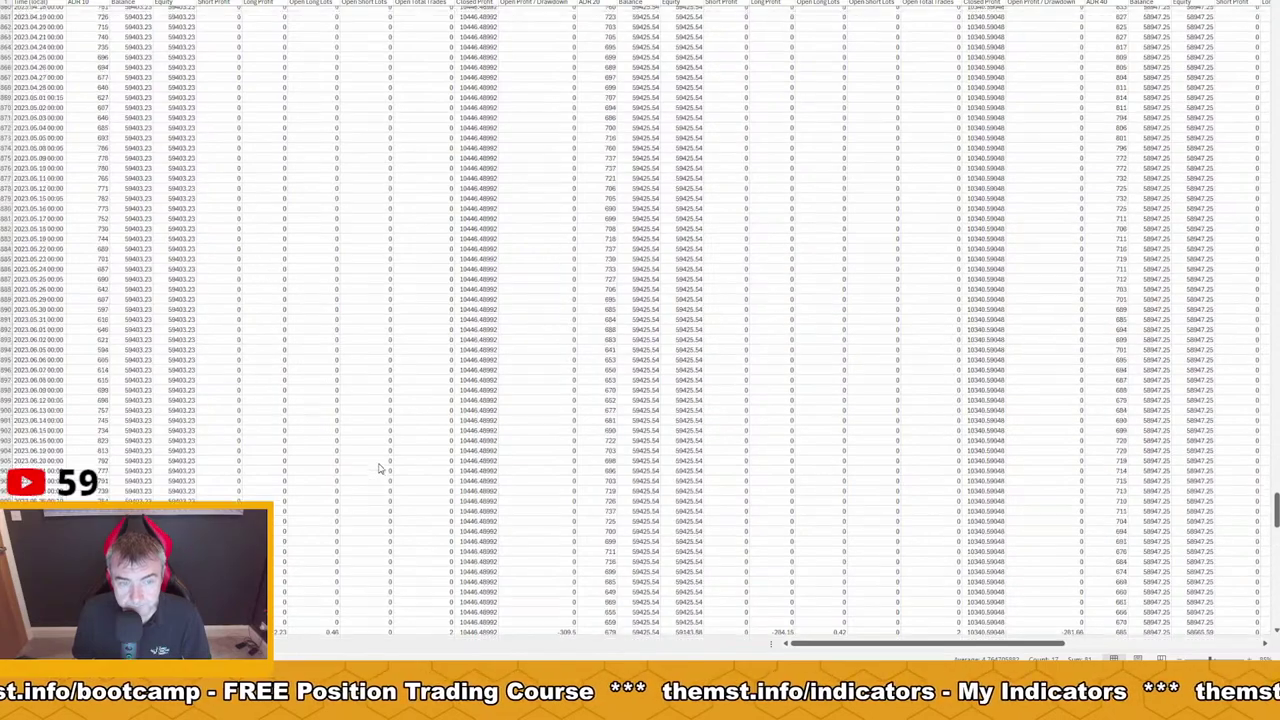
scroll(366, 481, down, 4)
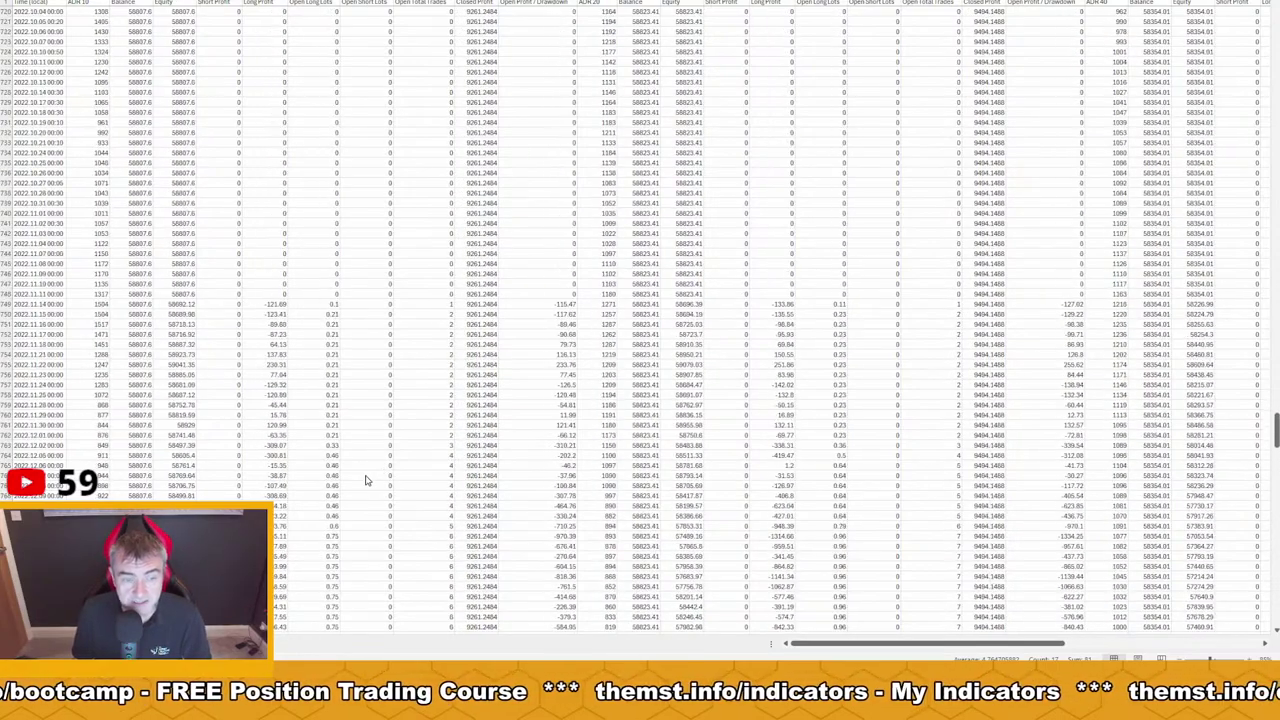
scroll(368, 490, down, 5)
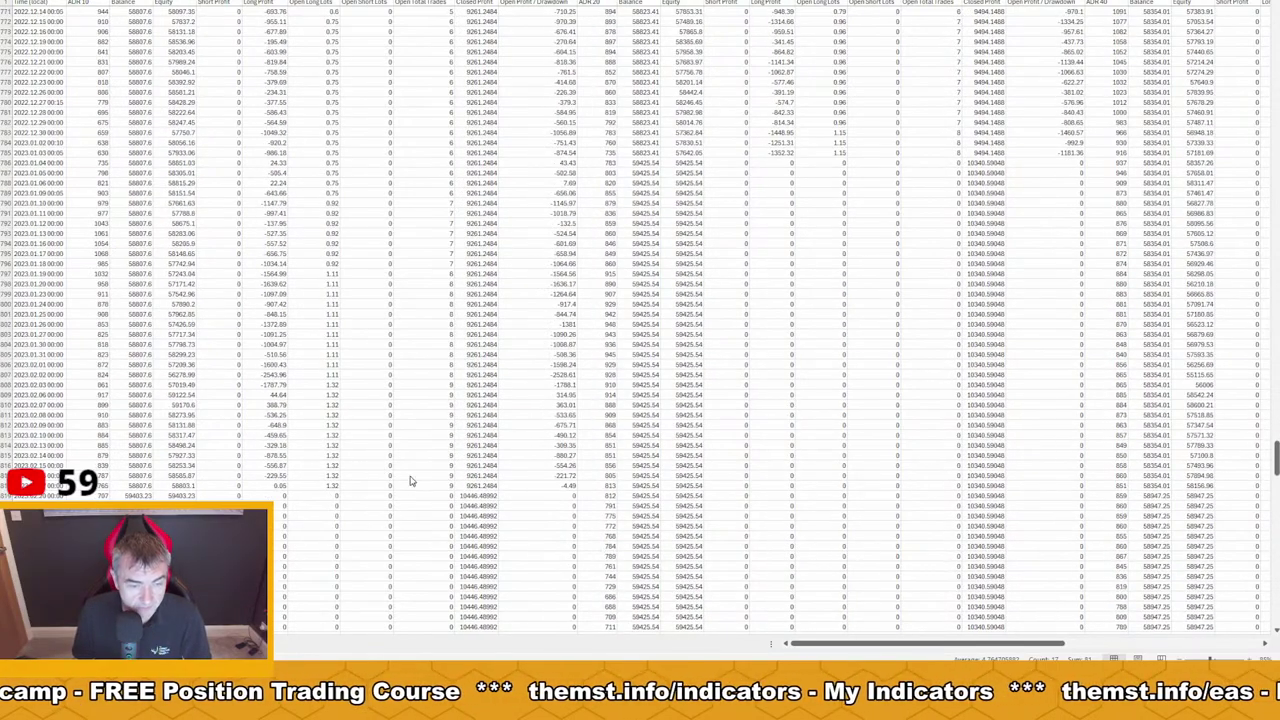
scroll(343, 266, up, 11)
drag(443, 122, 422, 433)
drag(426, 612, 415, 536)
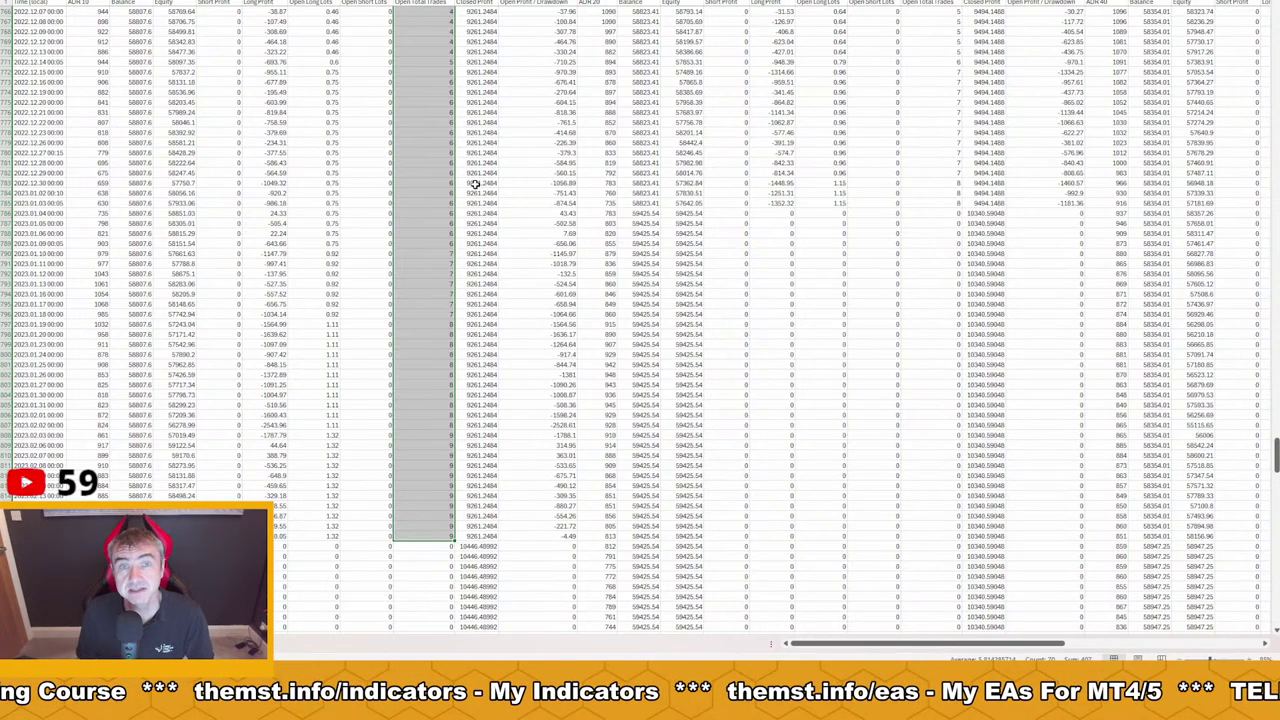
Review the growing trade count from November 2022, and examine the ADR 10 drawdown cells for late January and 2 February 2023
scroll(456, 189, up, 9)
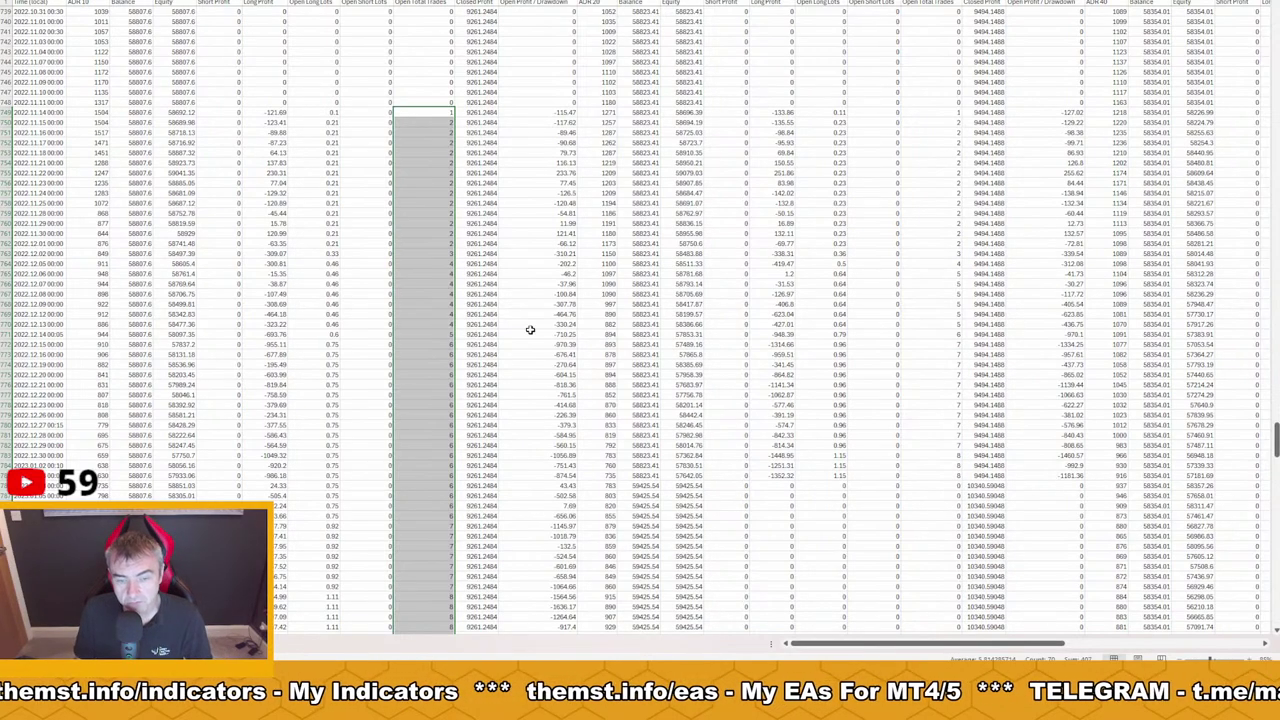
scroll(530, 330, down, 6)
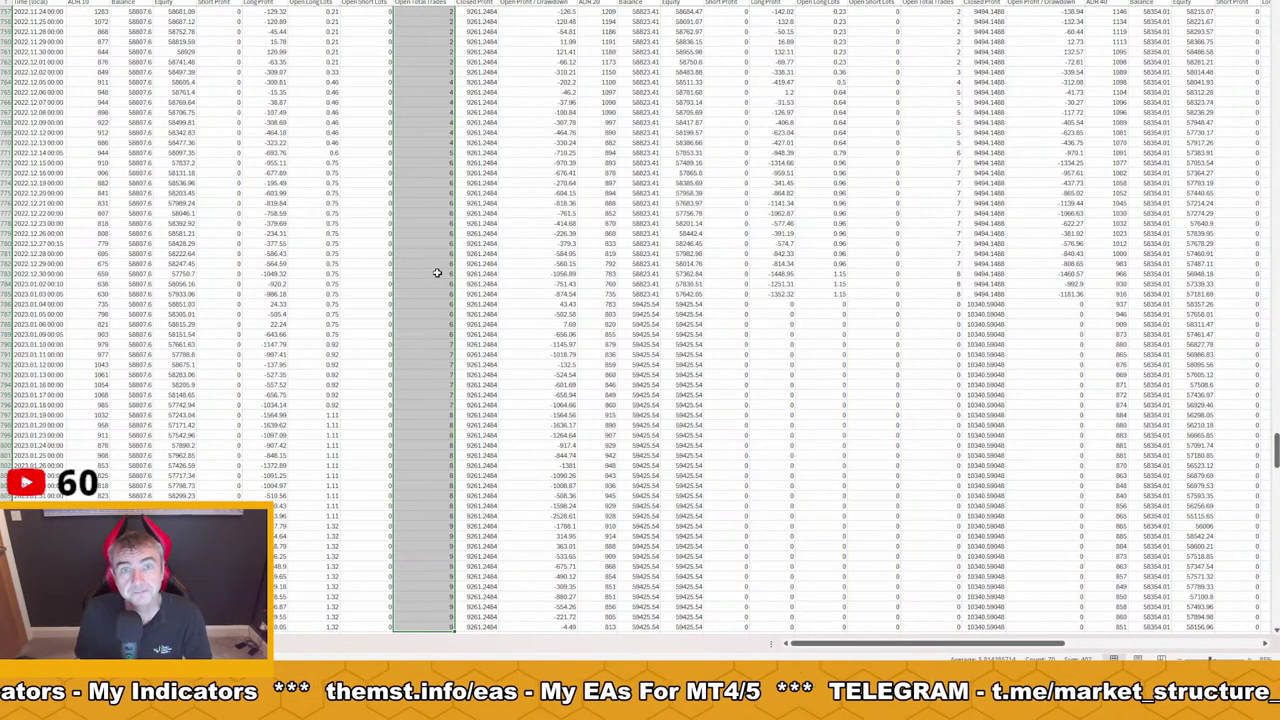
scroll(437, 280, up, 2)
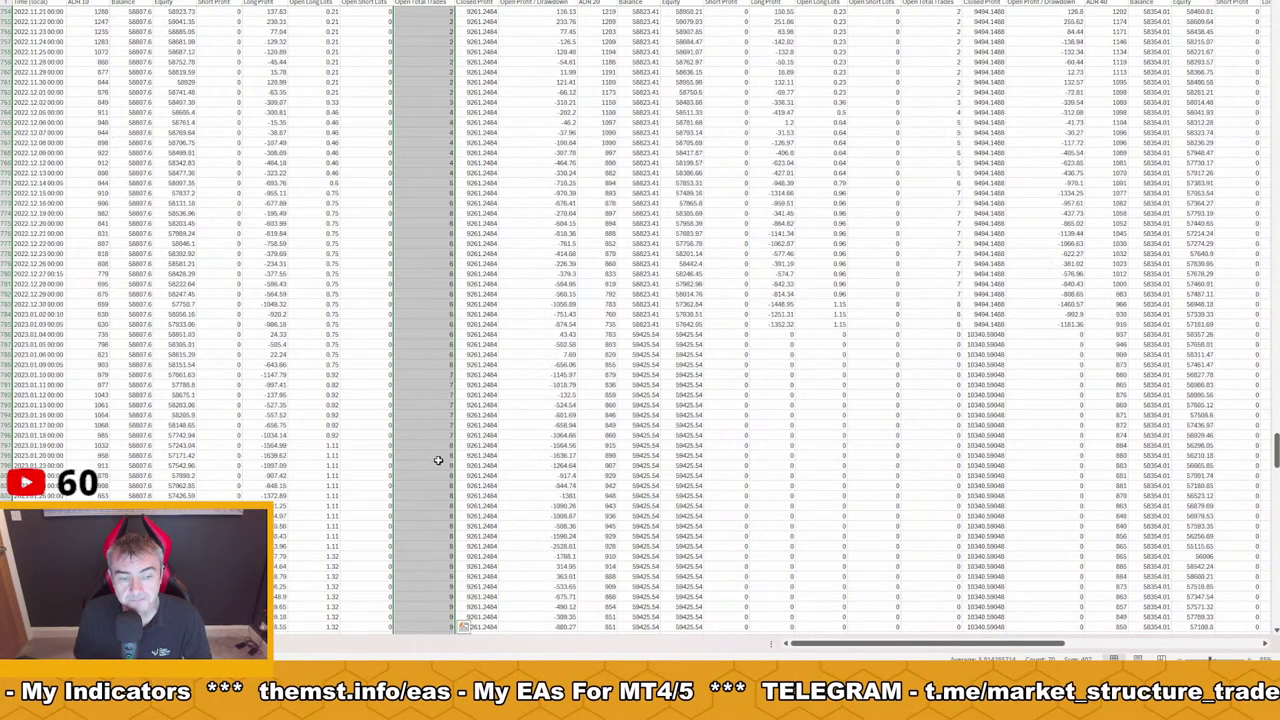
scroll(440, 460, down, 4)
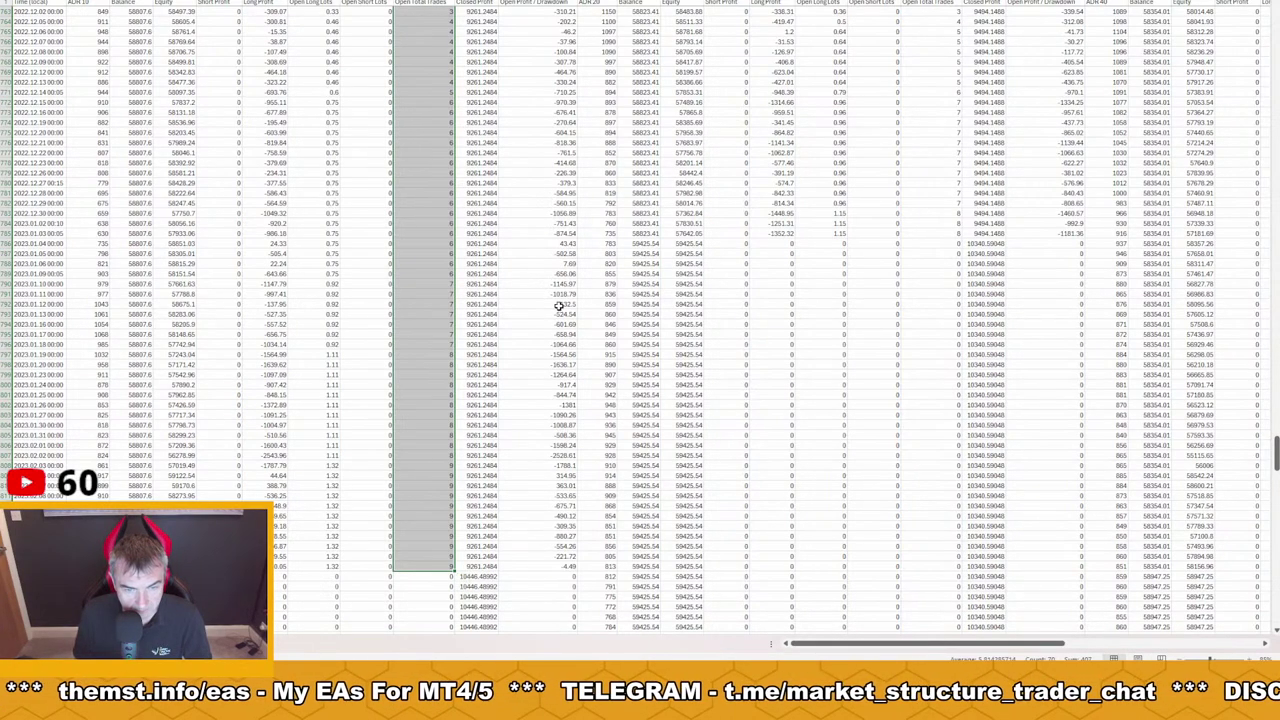
click(567, 366)
click(564, 455)
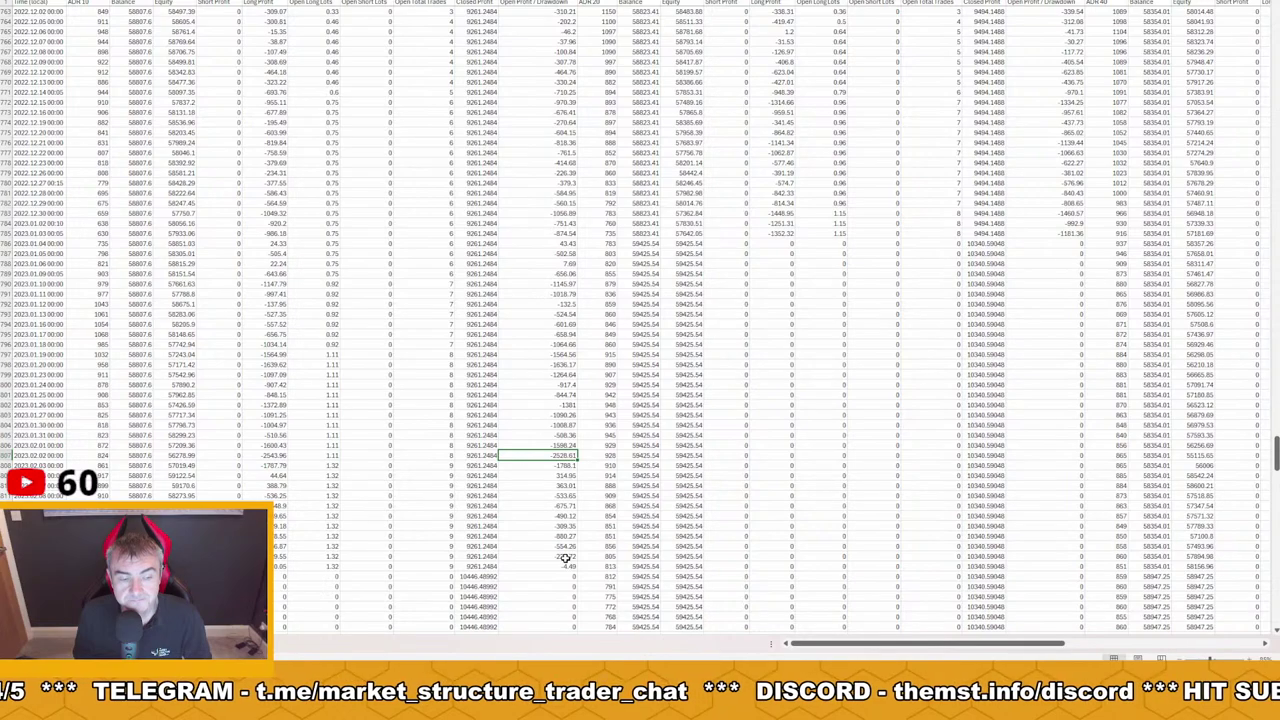
Reselect the ADR 10 Open Total Trades from mid-February 2023 back to 2 December 2022 and review the earlier rows
drag(446, 563, 436, 11)
scroll(428, 300, up, 3)
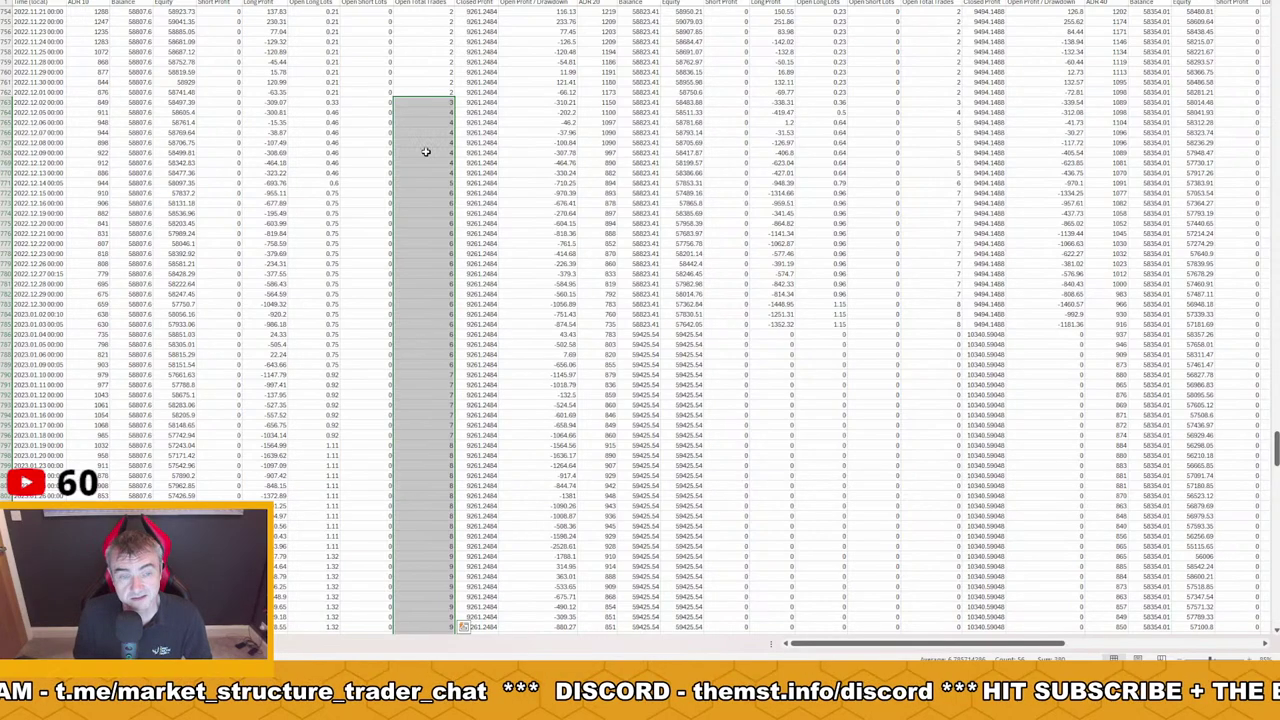
scroll(366, 323, up, 20)
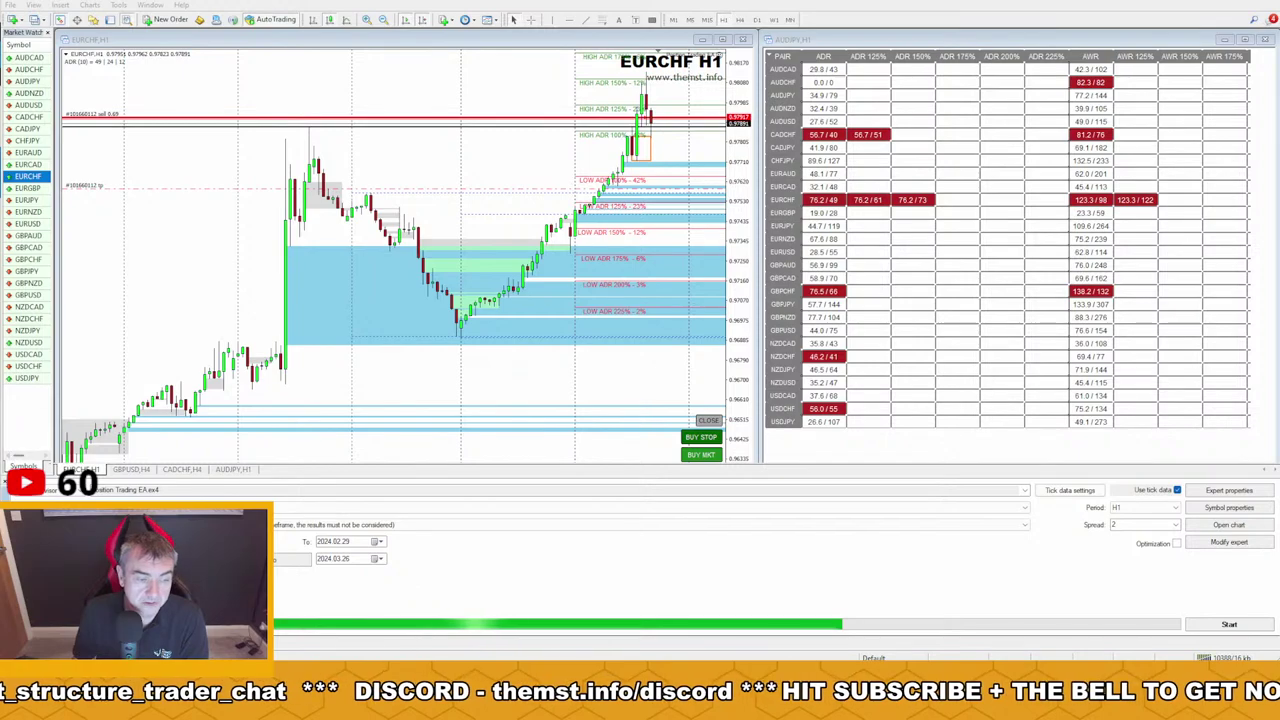
Return to MetaTrader, hide the Strategy Tester, and load USDCAD into the H1 chart
key(ctrl+r)
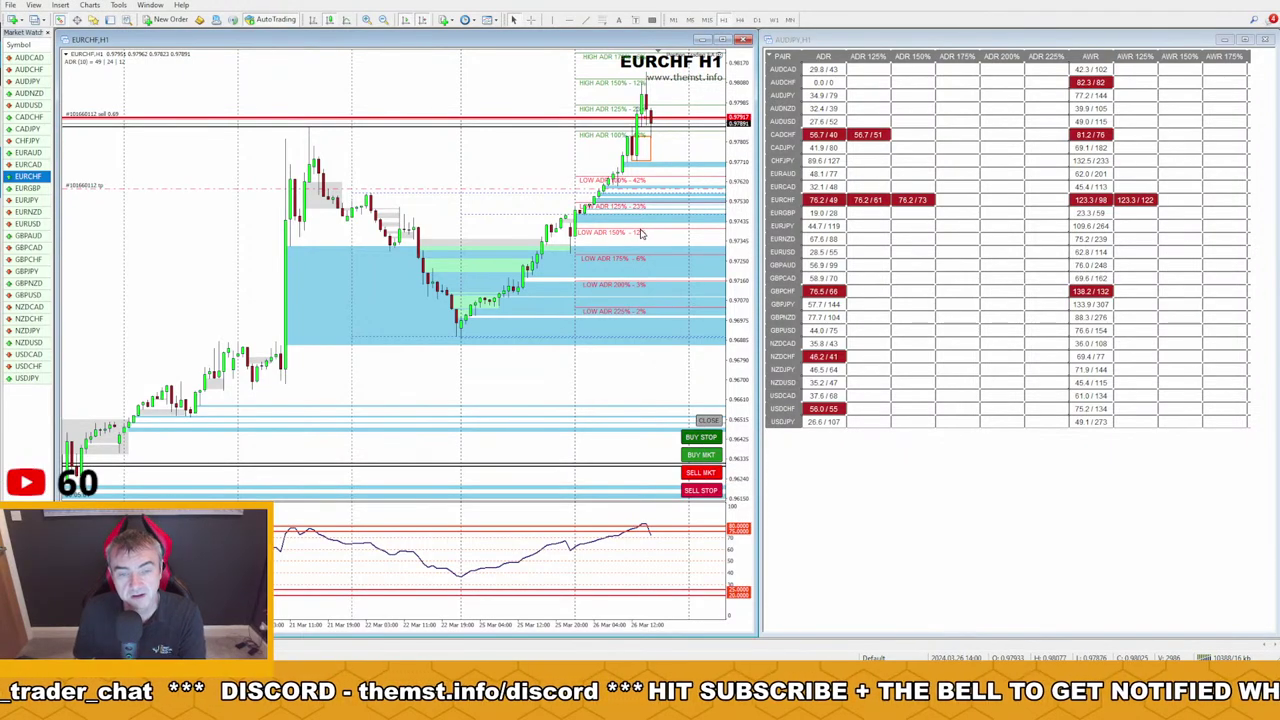
click(32, 355)
drag(268, 330, 268, 330)
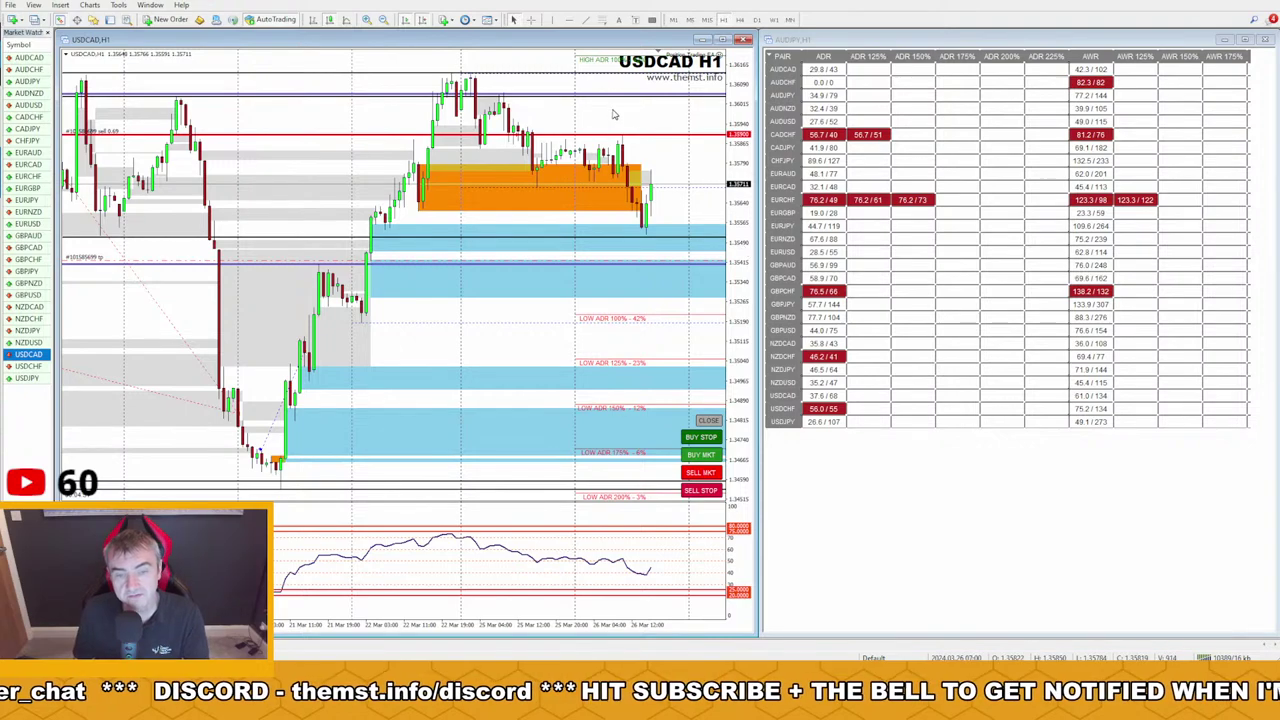
Circle USDCAD's 22 March RSI peak and the two matching price highs, draw a downward arrow from the later high, and clear the drawings
mouse_move(470, 518)
mouse_down()
mouse_move(454, 558)
mouse_move(344, 530)
mouse_up()
drag(45, 85, 102, 63)
mouse_move(488, 76)
mouse_down()
mouse_move(472, 72)
mouse_move(513, 130)
mouse_up()
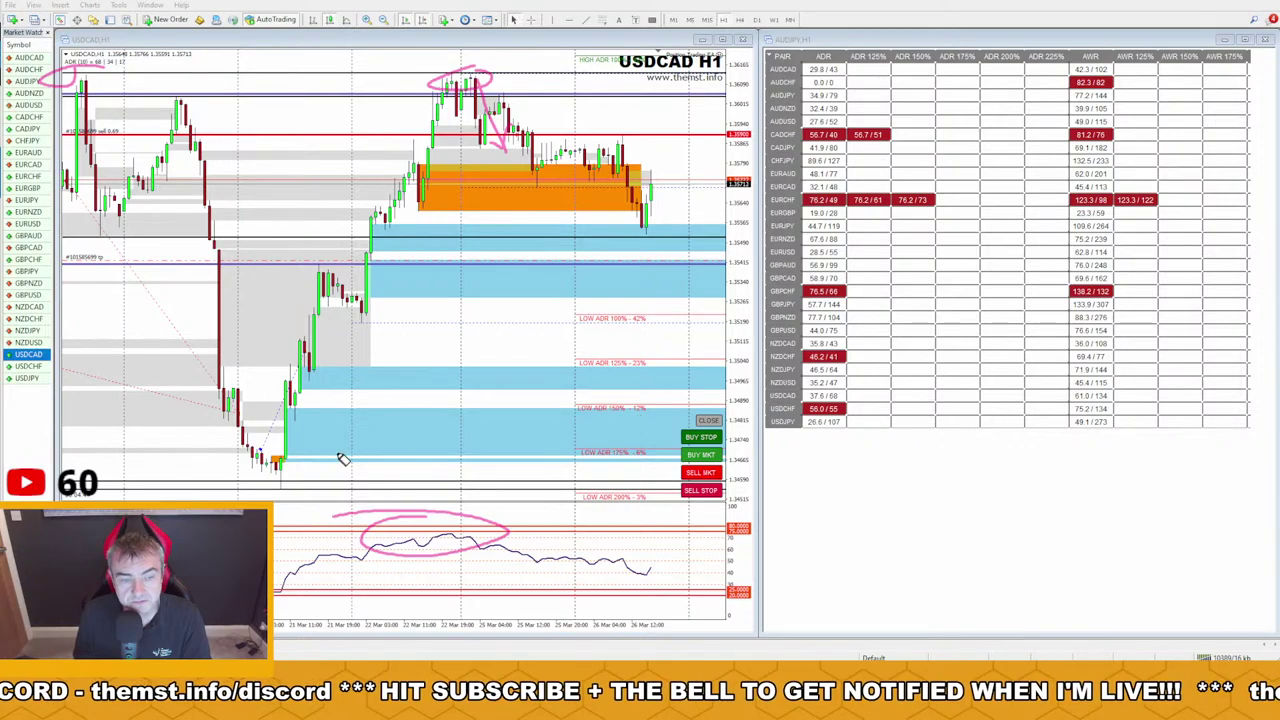
key(Escape)
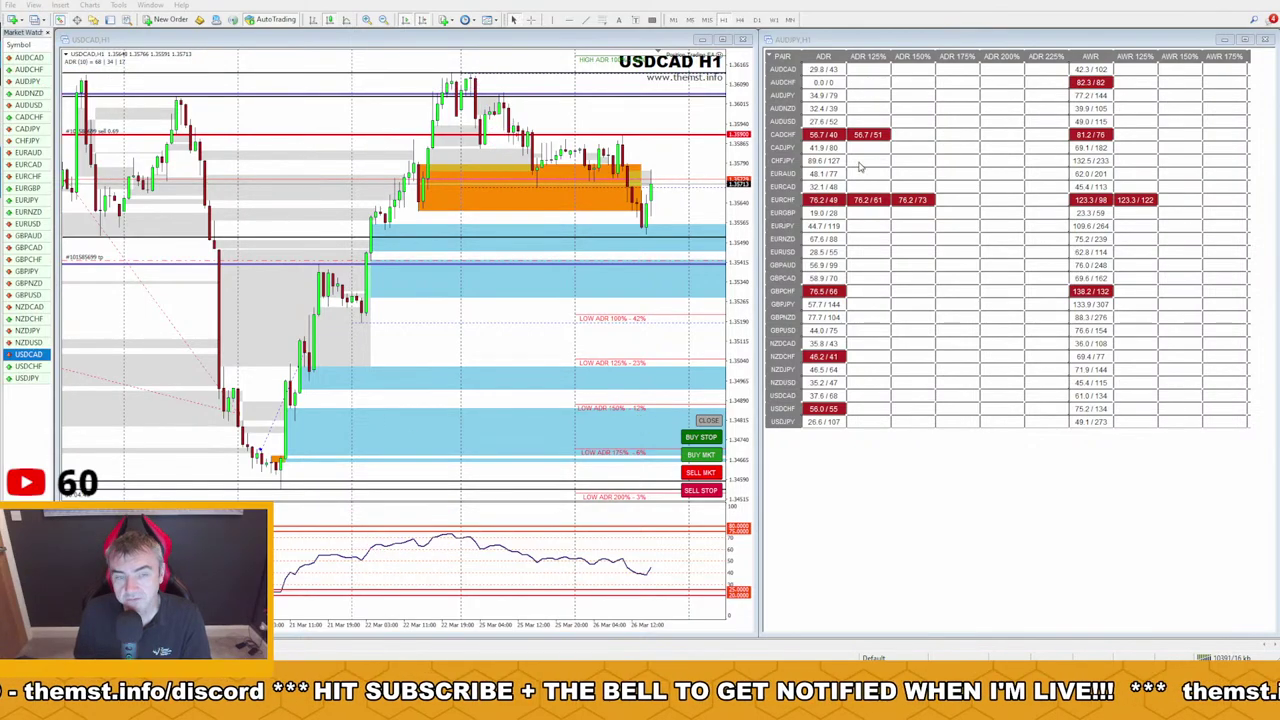
Maximize the USDCAD H1 chart and zoom out to show price and RSI since early February
double_click(512, 42)
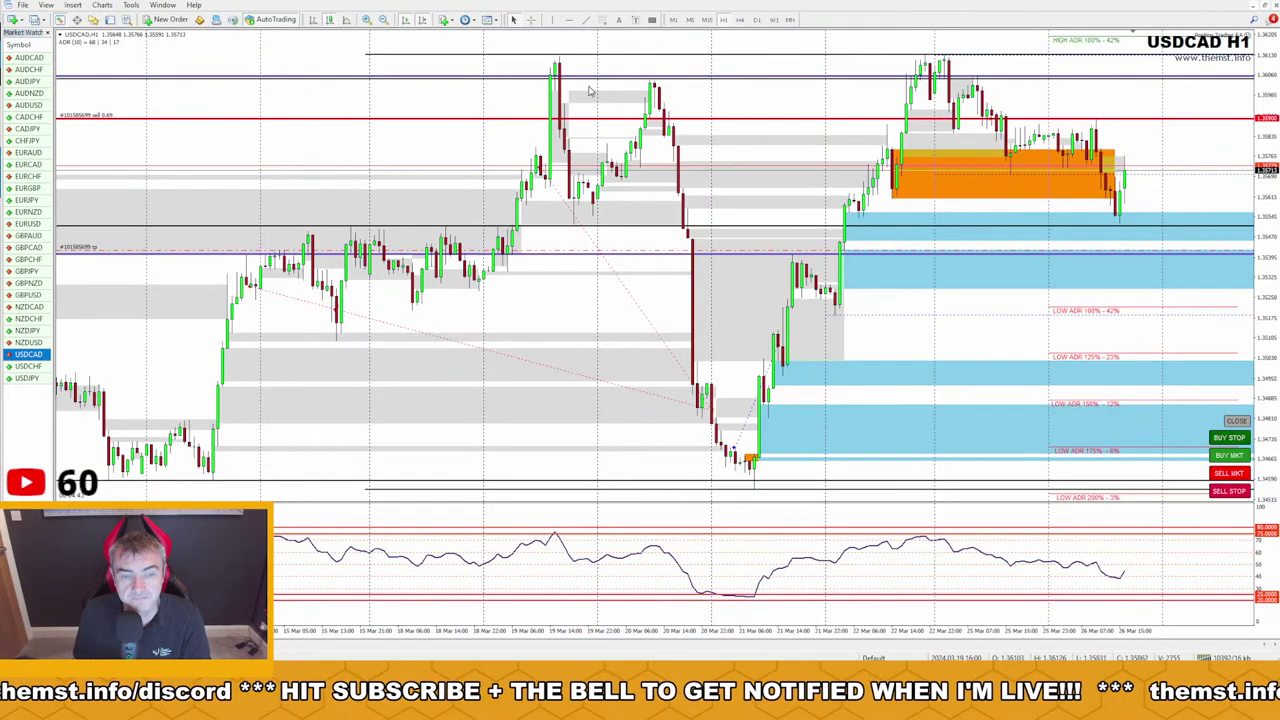
click(384, 20)
click(384, 20)
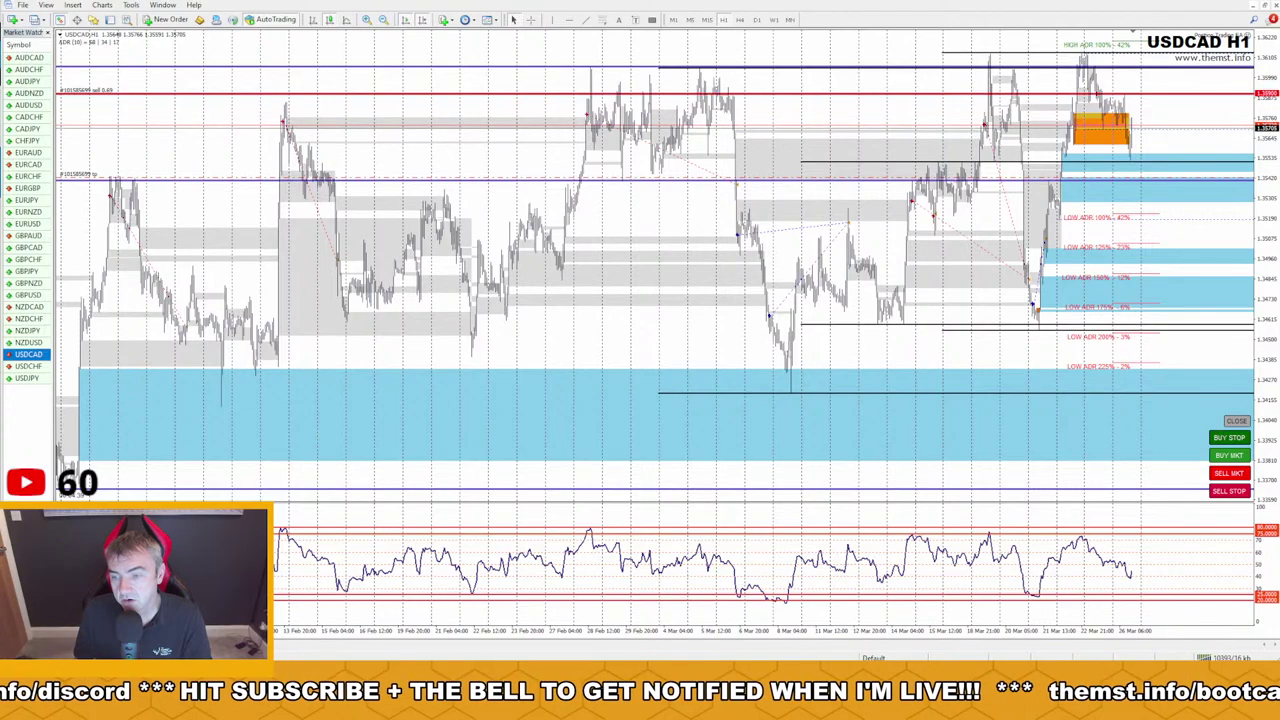
Sketch a rising arrow from USDCAD's current price, an RSI climb to a circled overbought level, and a downward arrow from the sell entry
drag(1136, 130, 1165, 24)
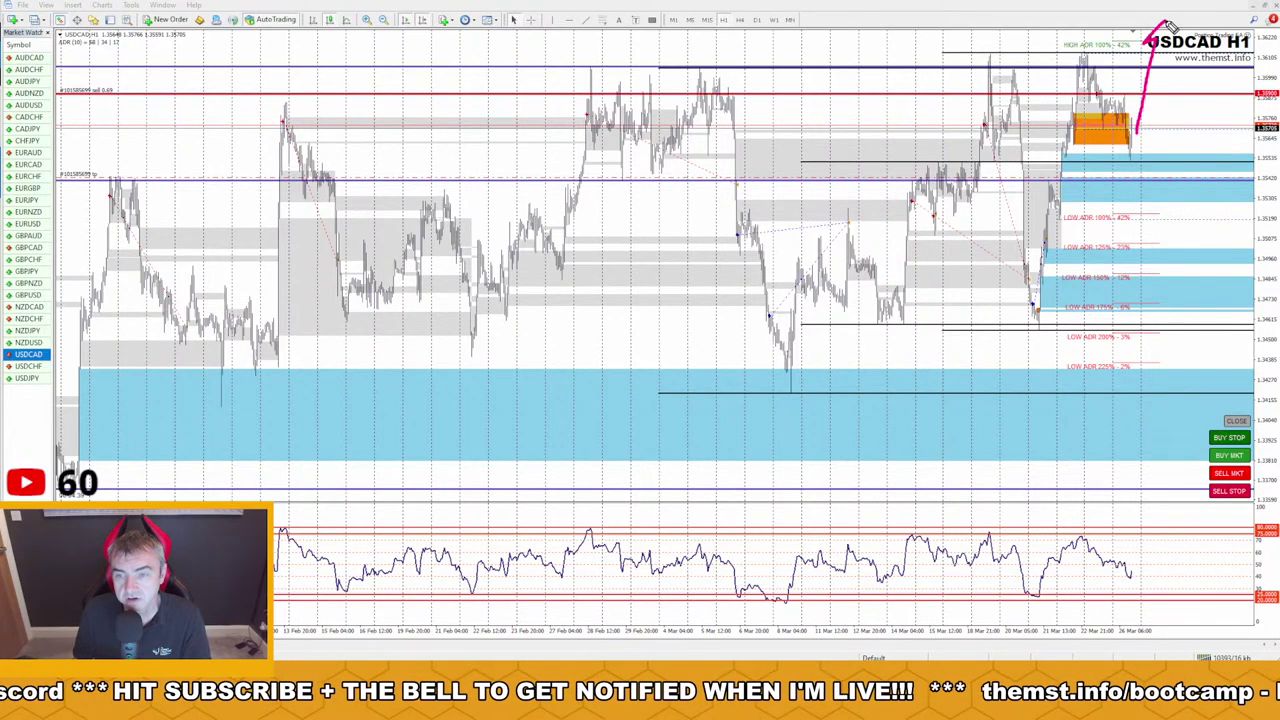
mouse_move(1130, 576)
mouse_down()
mouse_move(1150, 512)
mouse_move(1153, 522)
mouse_up()
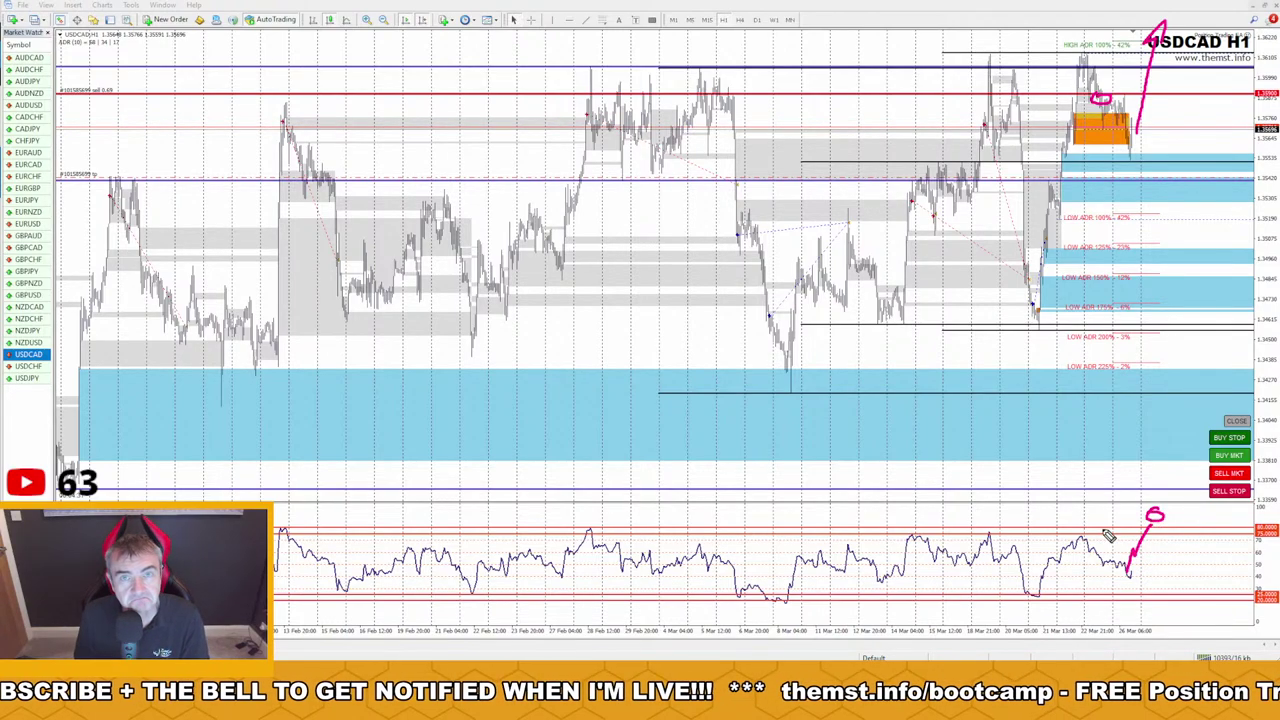
mouse_move(1100, 100)
mouse_down()
mouse_move(1095, 64)
mouse_move(1143, 265)
mouse_up()
Trace USDCAD's February–March swings as a zigzag, mark support levels below price, circle the recent high with a downward projection, and clear the drawings
mouse_move(220, 355)
mouse_down()
mouse_move(276, 128)
mouse_move(456, 373)
mouse_move(592, 88)
mouse_move(768, 385)
mouse_move(950, 100)
mouse_move(1028, 290)
mouse_move(1125, 55)
mouse_move(1148, 170)
mouse_up()
drag(1015, 145, 1105, 147)
mouse_move(1040, 165)
mouse_down()
mouse_move(1108, 166)
mouse_move(1110, 185)
mouse_up()
drag(1020, 242, 1063, 242)
mouse_move(1025, 306)
mouse_down()
mouse_move(1080, 305)
mouse_move(1080, 290)
mouse_up()
mouse_move(1100, 70)
mouse_down()
mouse_move(1152, 240)
mouse_move(1155, 206)
mouse_up()
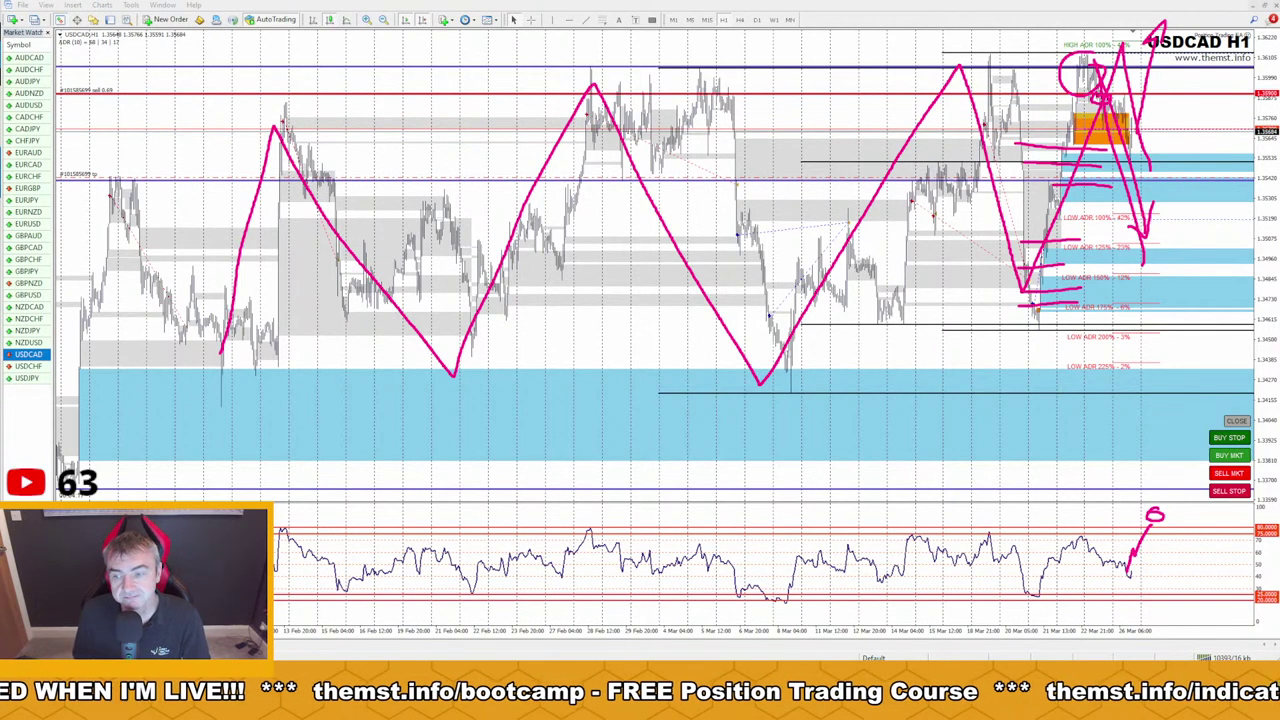
key(Escape)
Draw two horizontal target levels just below USDCAD's current price and clear them
drag(1062, 149, 1165, 148)
drag(1040, 176, 1165, 177)
key(Escape)
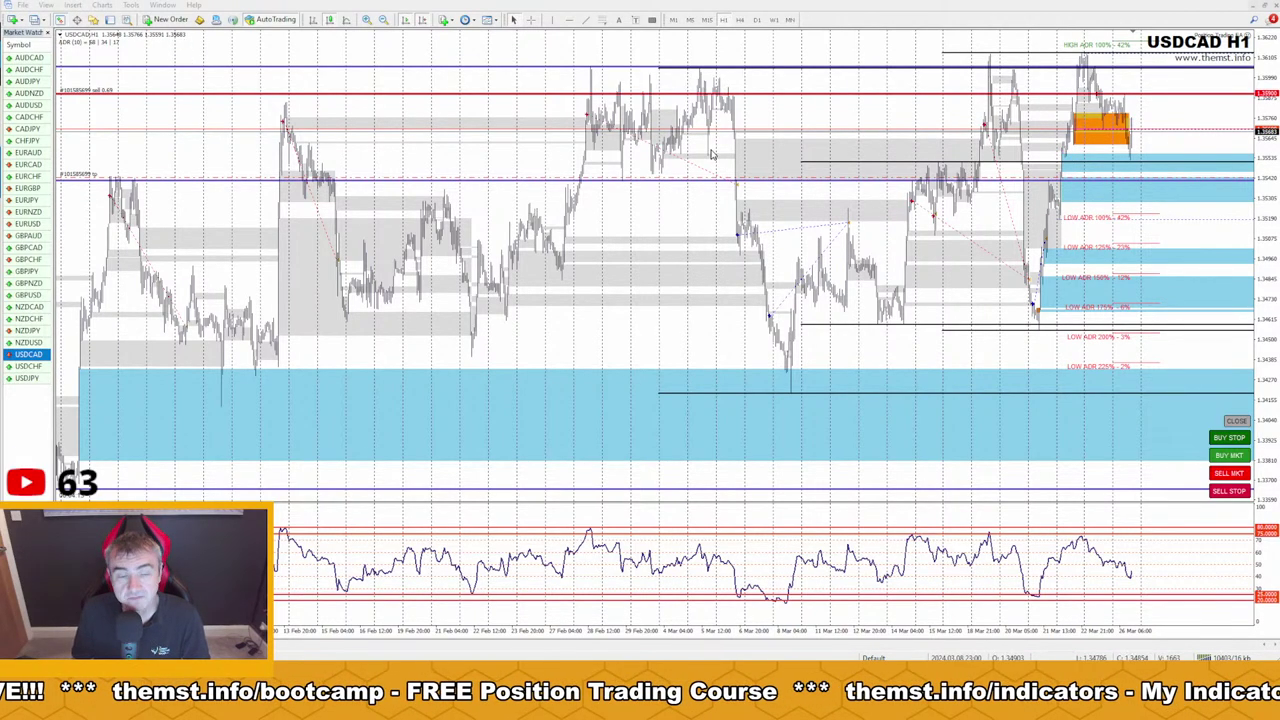
Open the Strategy Tester's Position Trading EA inputs and set the trade buttons for use in the tester to true
click(127, 19)
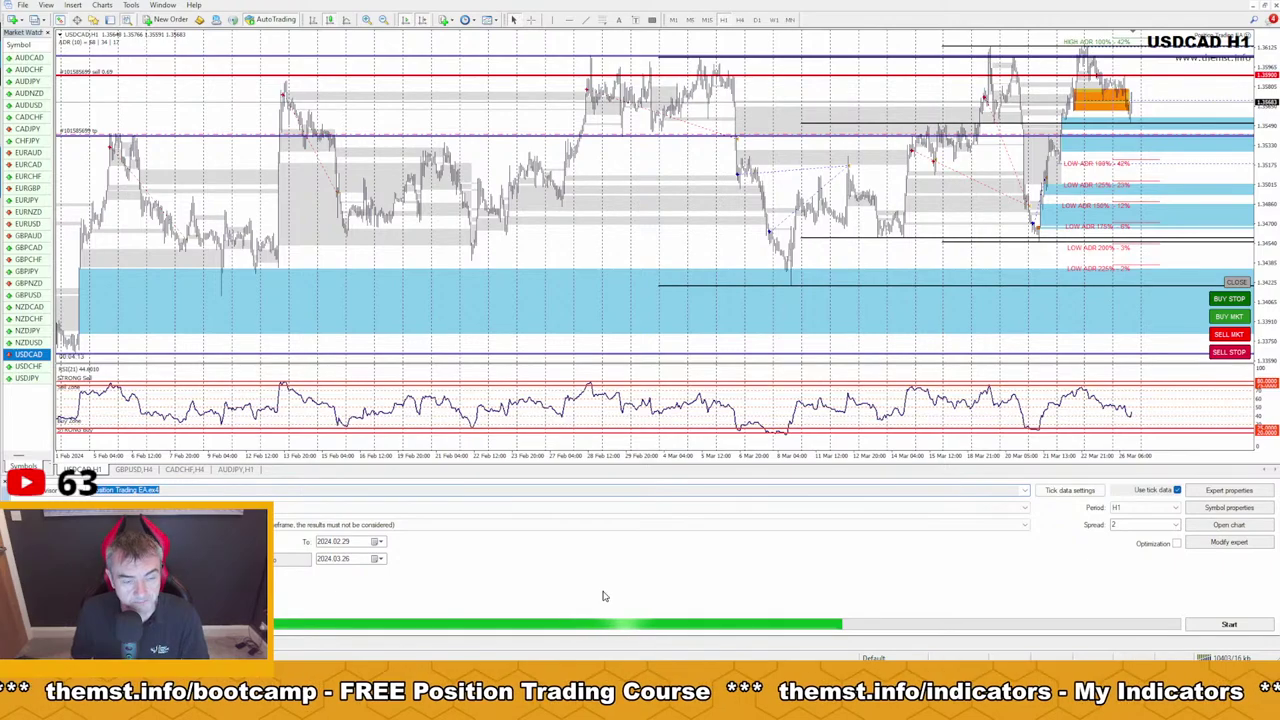
click(1229, 490)
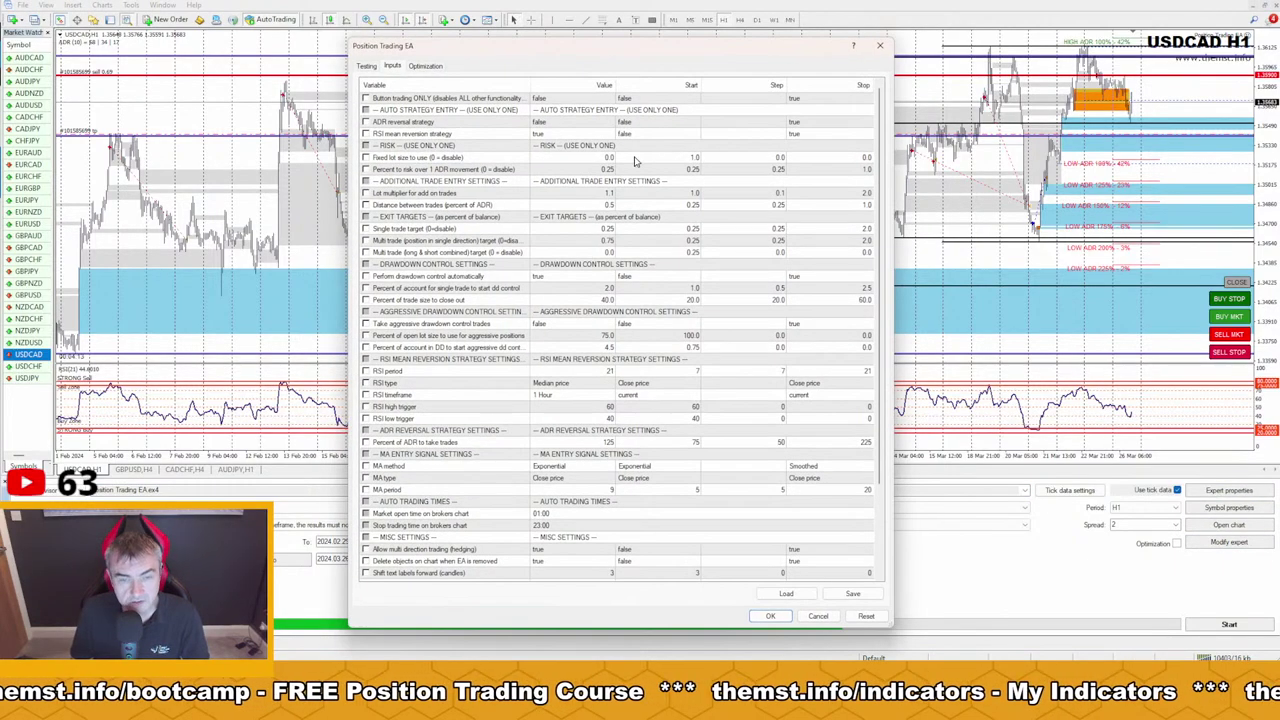
scroll(563, 376, down, 1)
scroll(563, 376, down, 3)
click(550, 561)
click(560, 561)
click(555, 579)
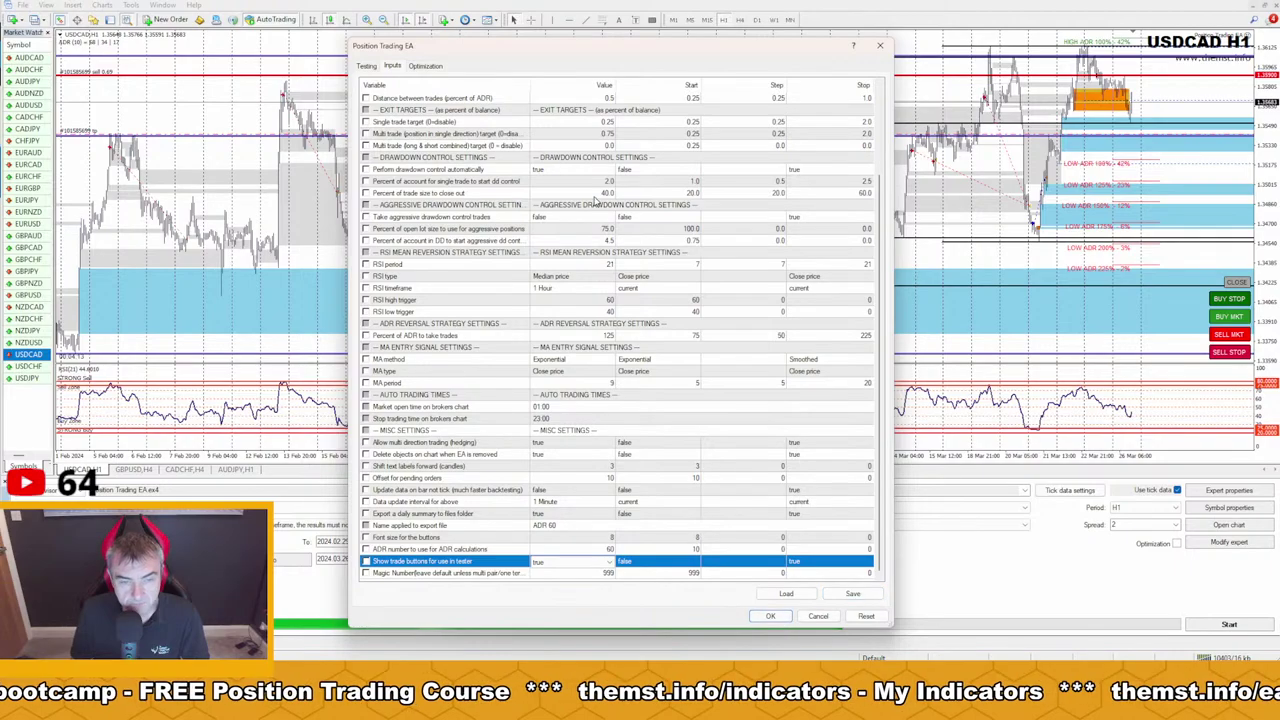
Turn off the EA's RSI mean reversion strategy and start the visual AUDCHF H1 backtest
scroll(597, 200, up, 3)
click(560, 134)
click(560, 134)
click(560, 146)
click(769, 616)
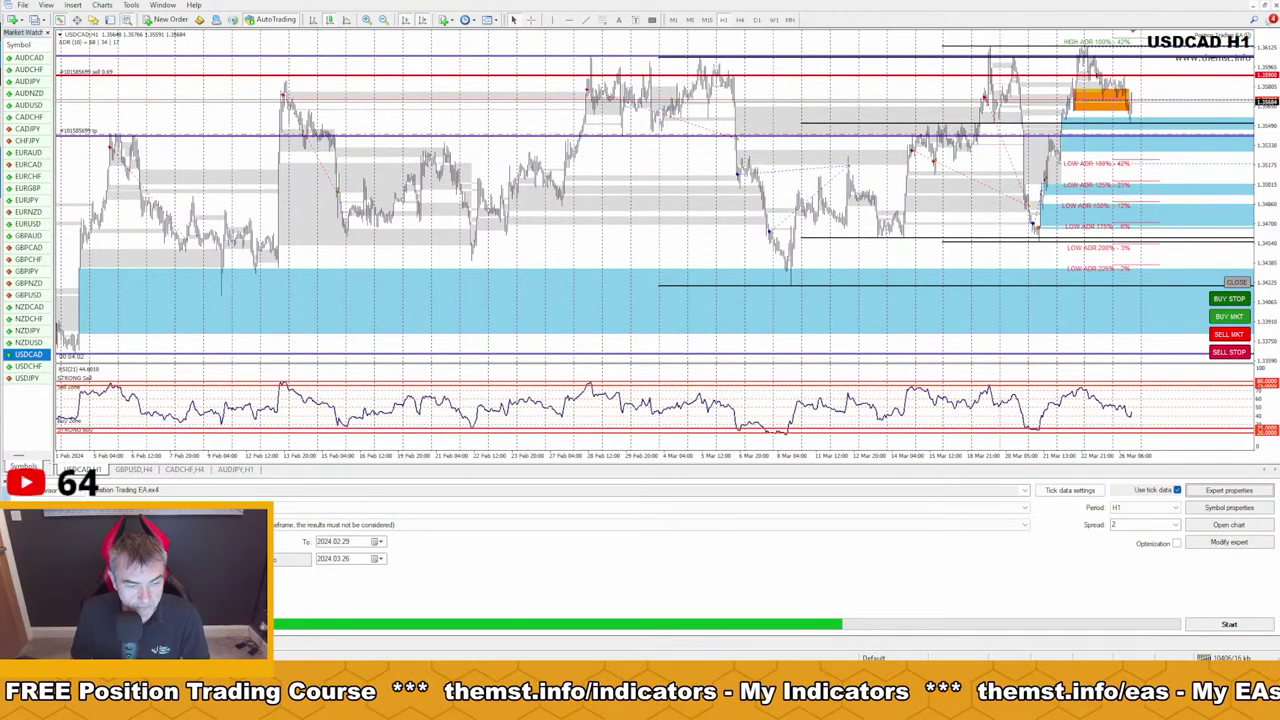
click(1226, 624)
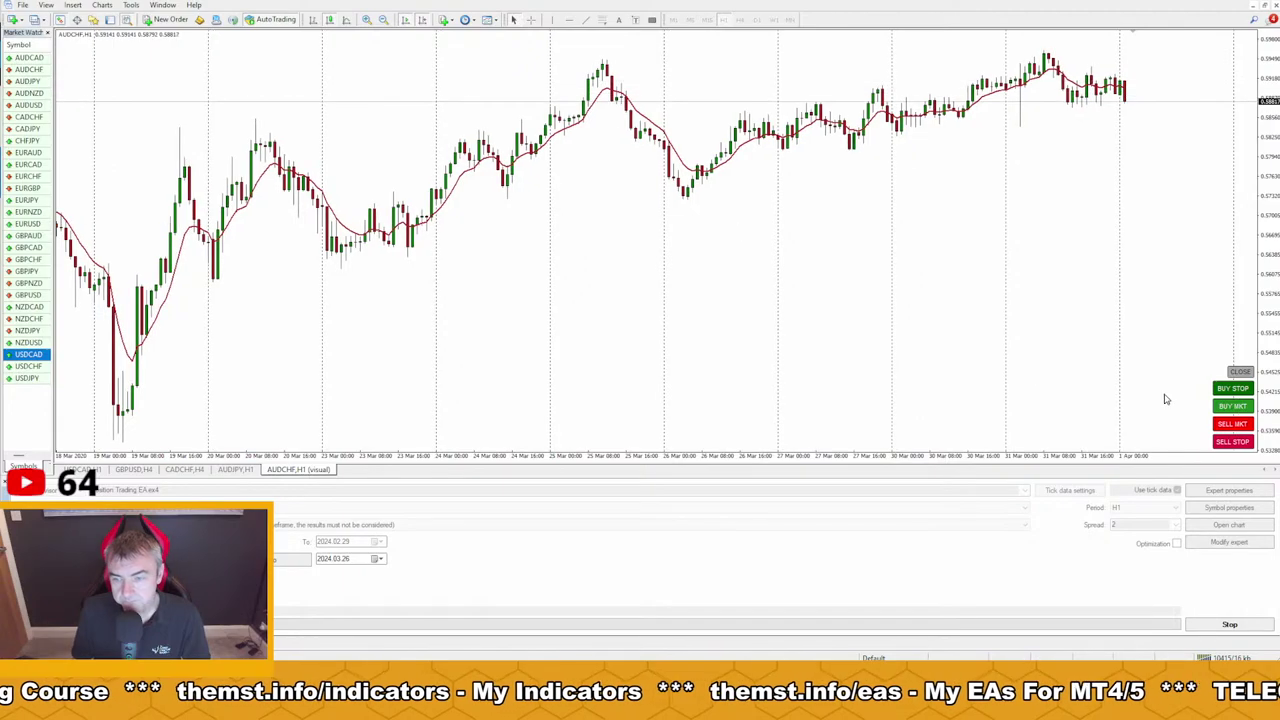
Sell AUDCHF at market in the backtest and add horizontal levels at the swing high and pullback low, about 0.6399 and 0.6227
click(1232, 425)
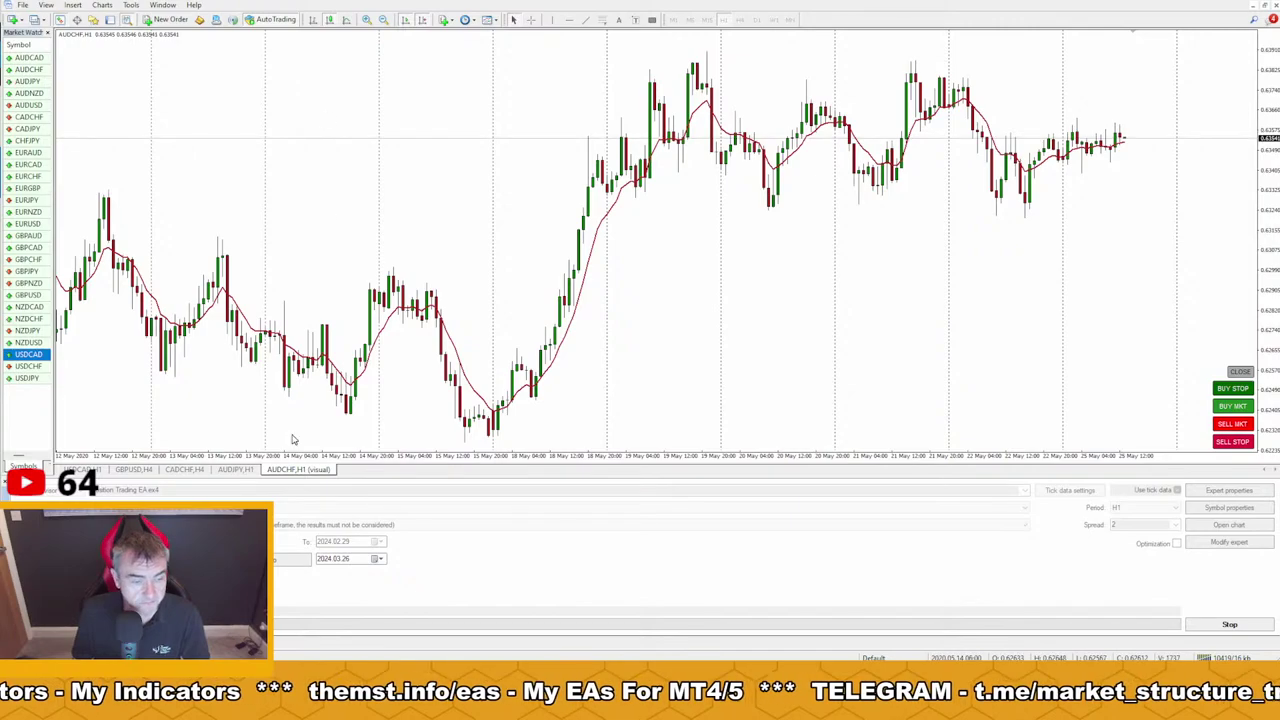
click(383, 20)
click(383, 20)
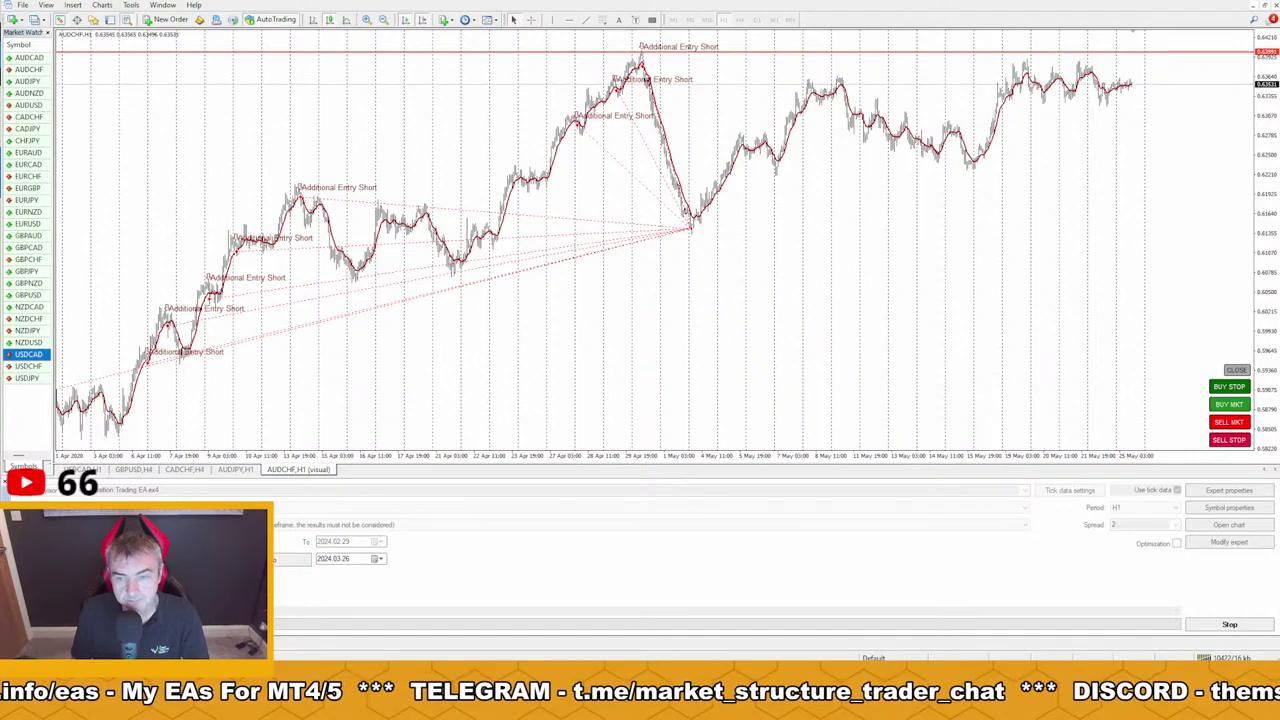
click(567, 20)
click(1034, 170)
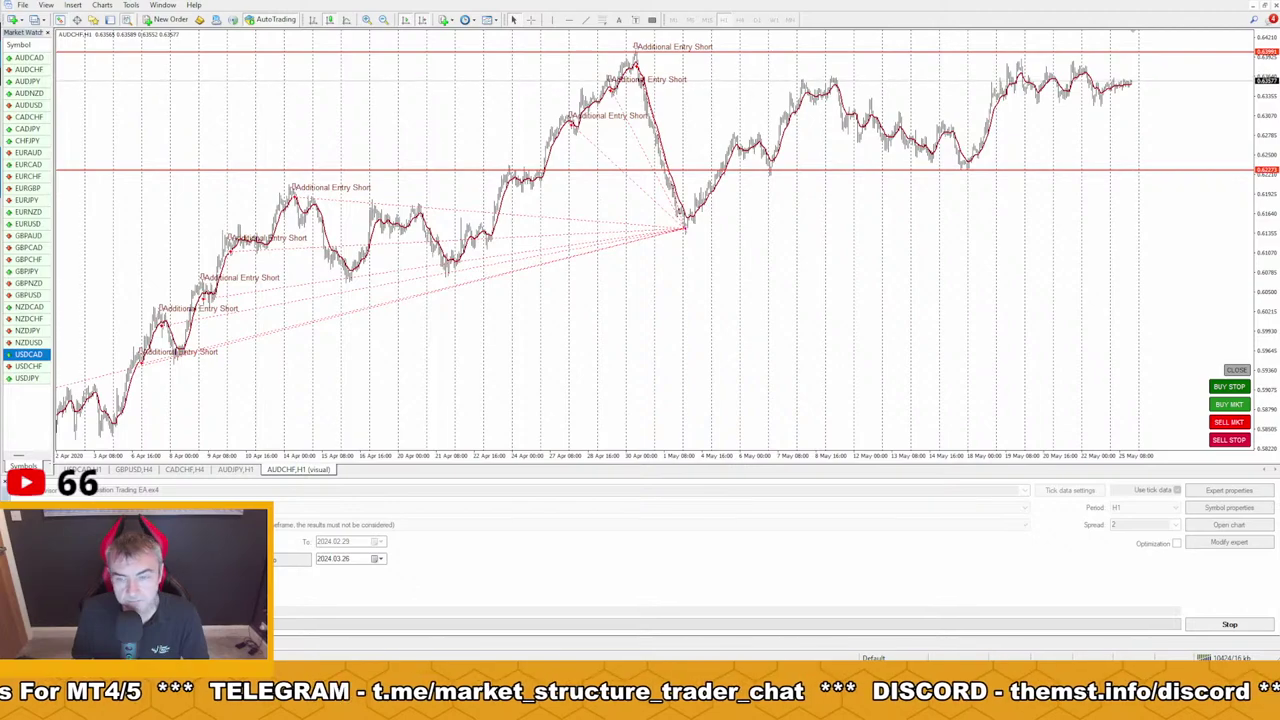
Sell AUDCHF at market again and add horizontal levels at about 0.6742 on the June high and 0.6616 on the later swing high
click(1236, 423)
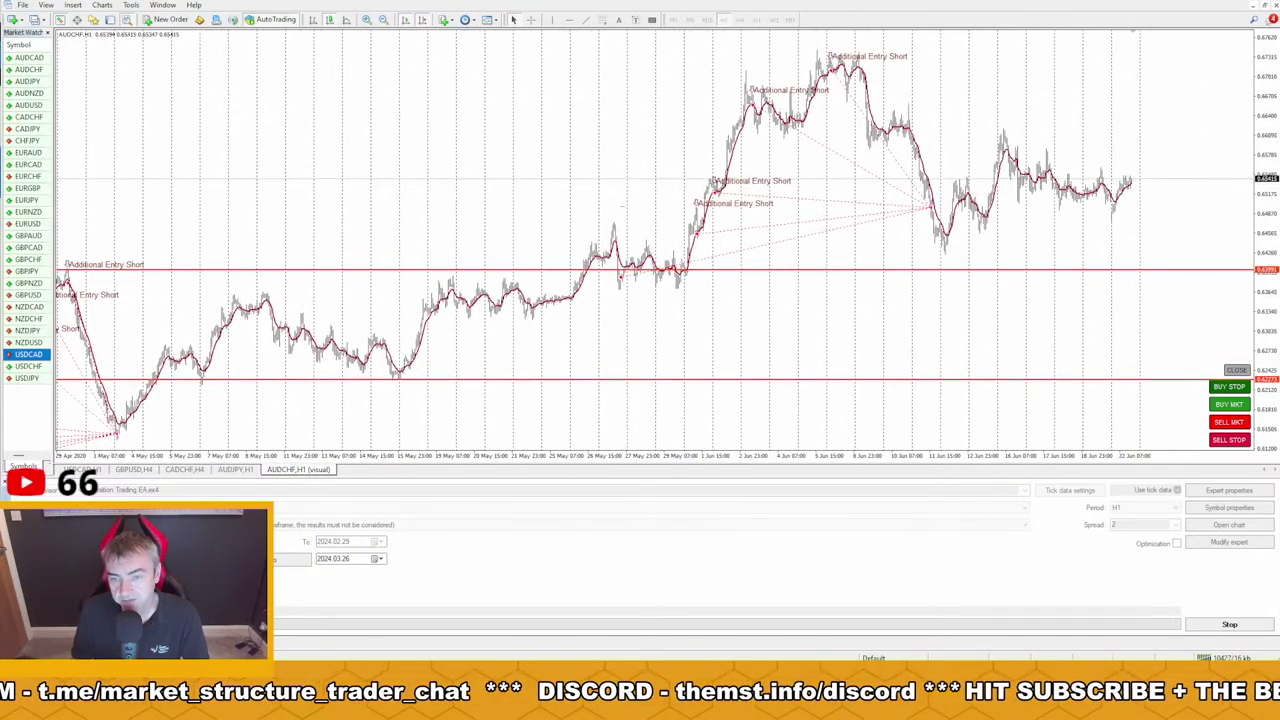
click(568, 20)
click(1027, 65)
drag(1027, 65, 1028, 49)
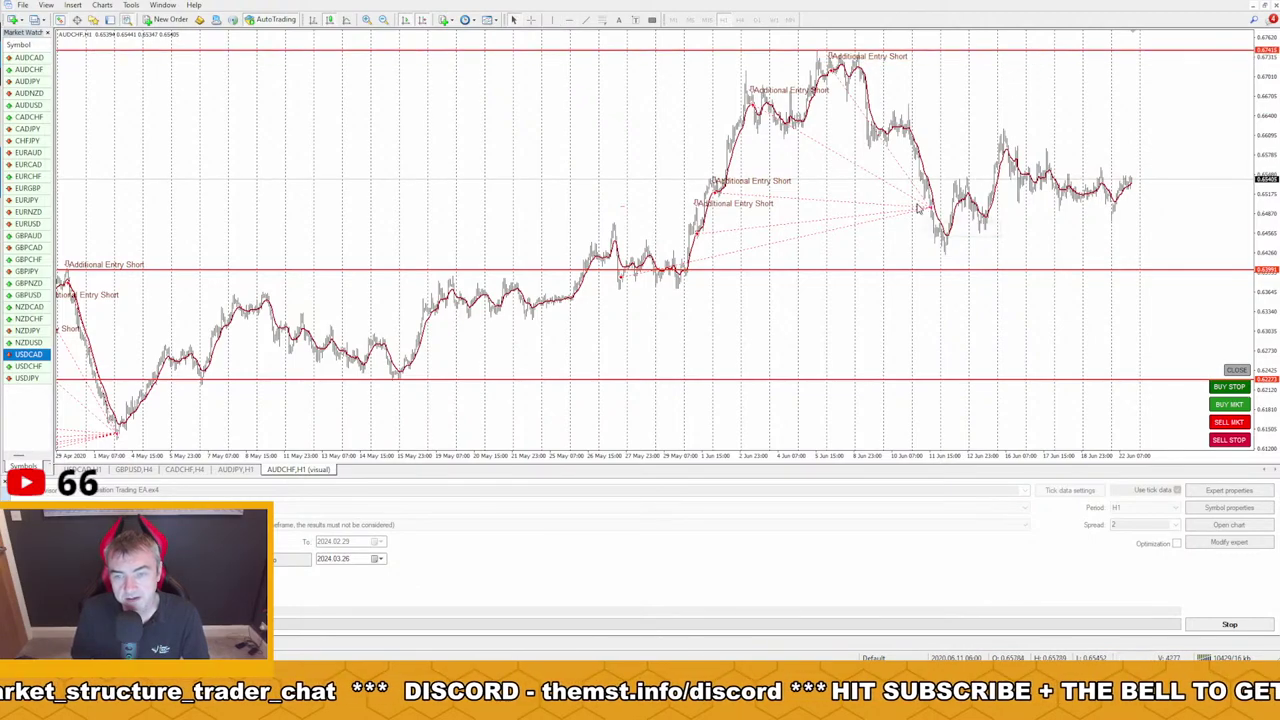
click(568, 20)
click(1086, 126)
drag(1086, 126, 1061, 133)
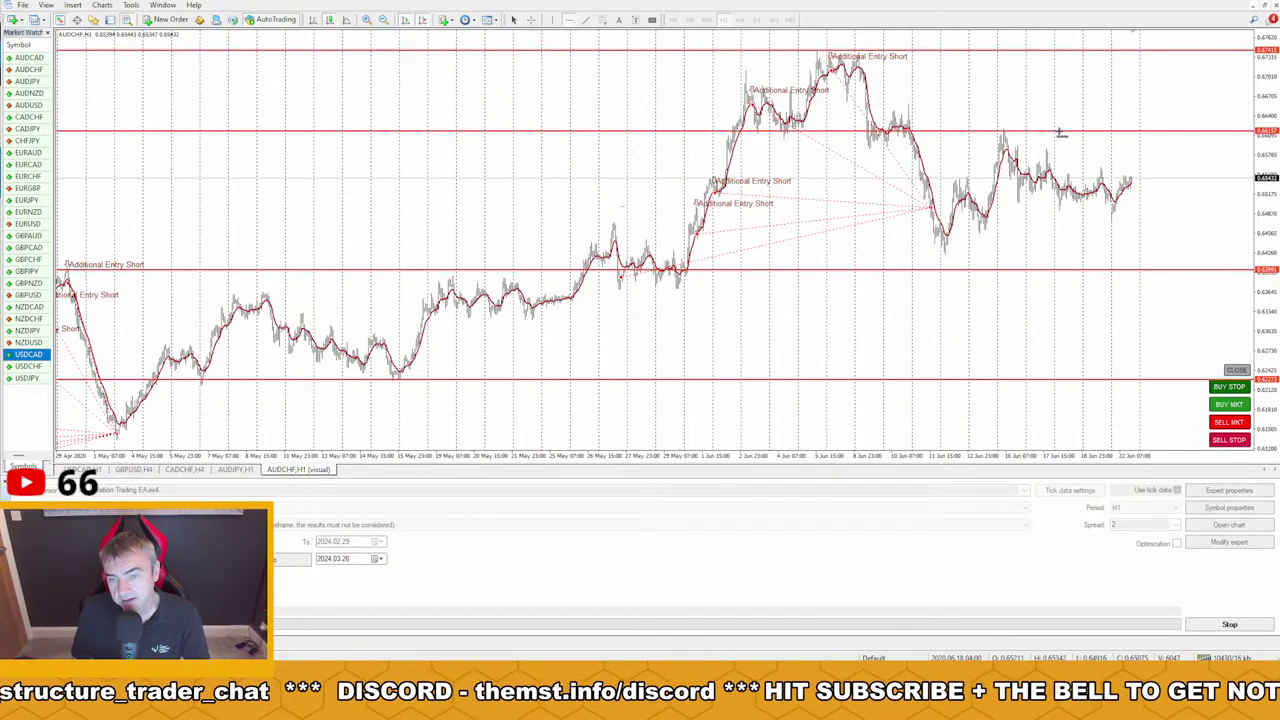
Circle the three June price reactions along the 0.66157 level and clear the circles
drag(788, 120, 790, 125)
mouse_move(912, 121)
mouse_down()
mouse_move(850, 124)
mouse_move(925, 122)
mouse_up()
drag(1005, 120, 1005, 121)
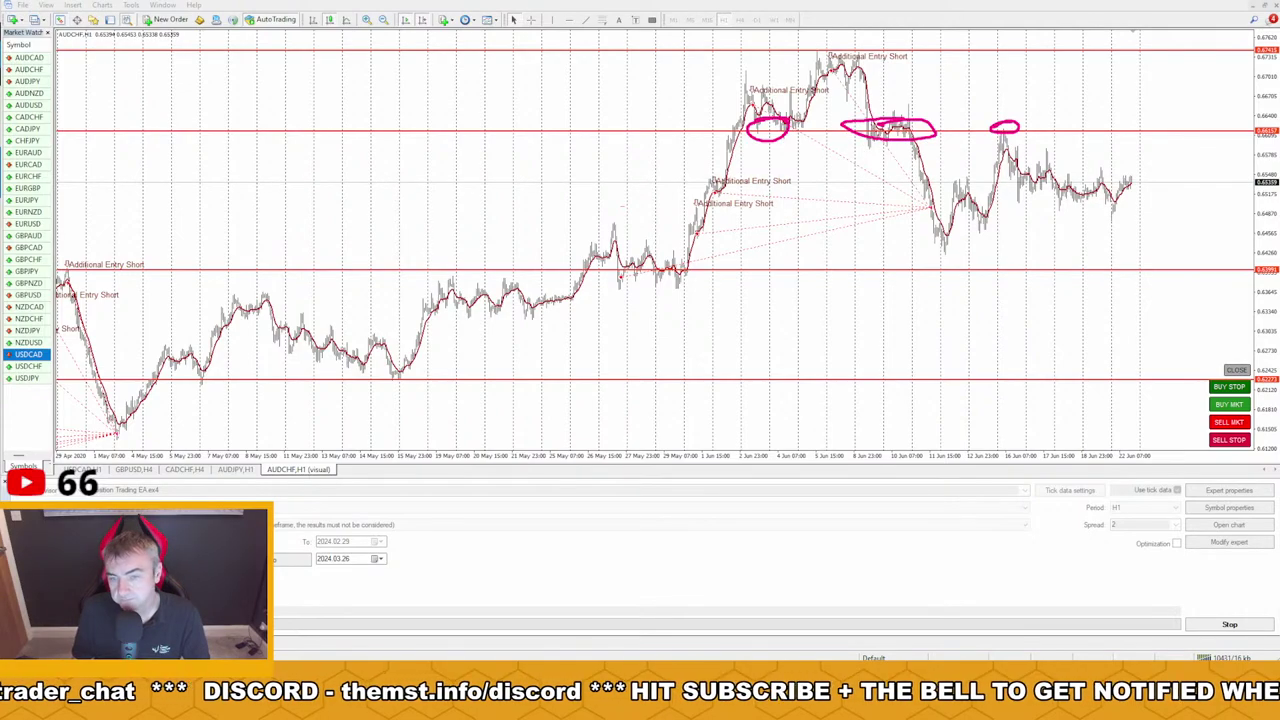
key(Escape)
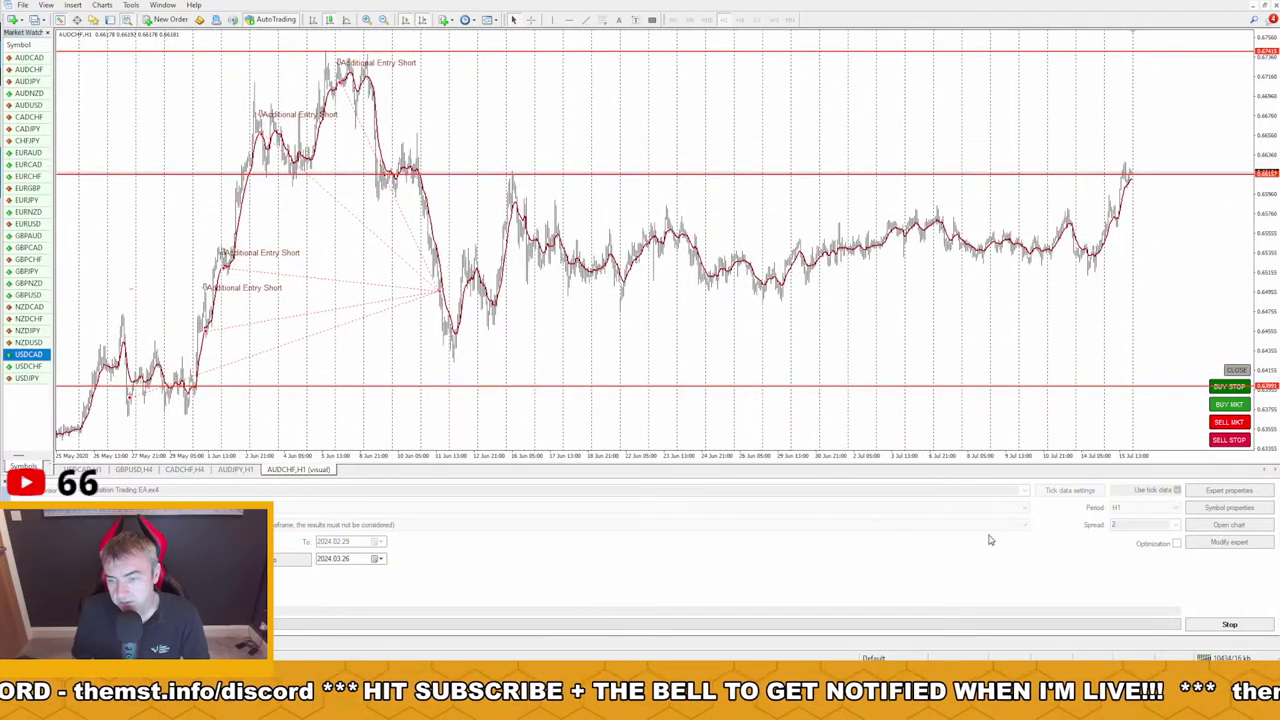
Sell AUDCHF at market again and add a horizontal level at about 0.6596 on the early August high
click(1231, 423)
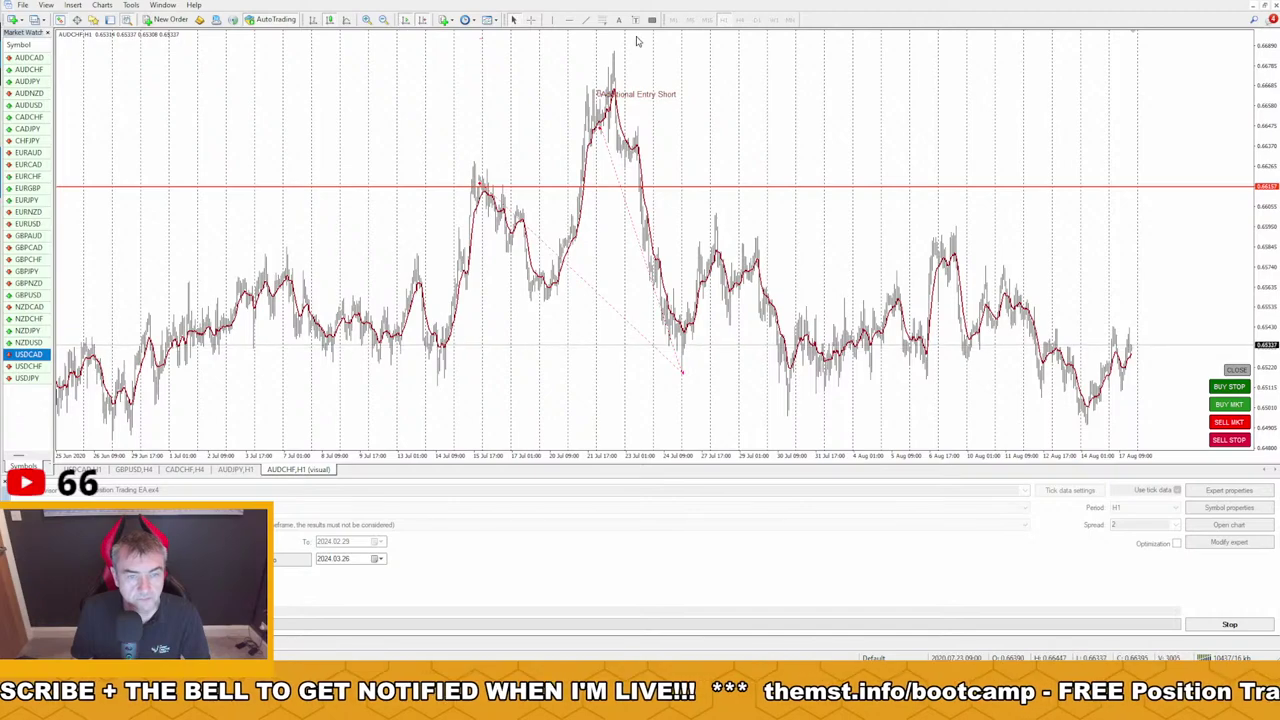
click(983, 224)
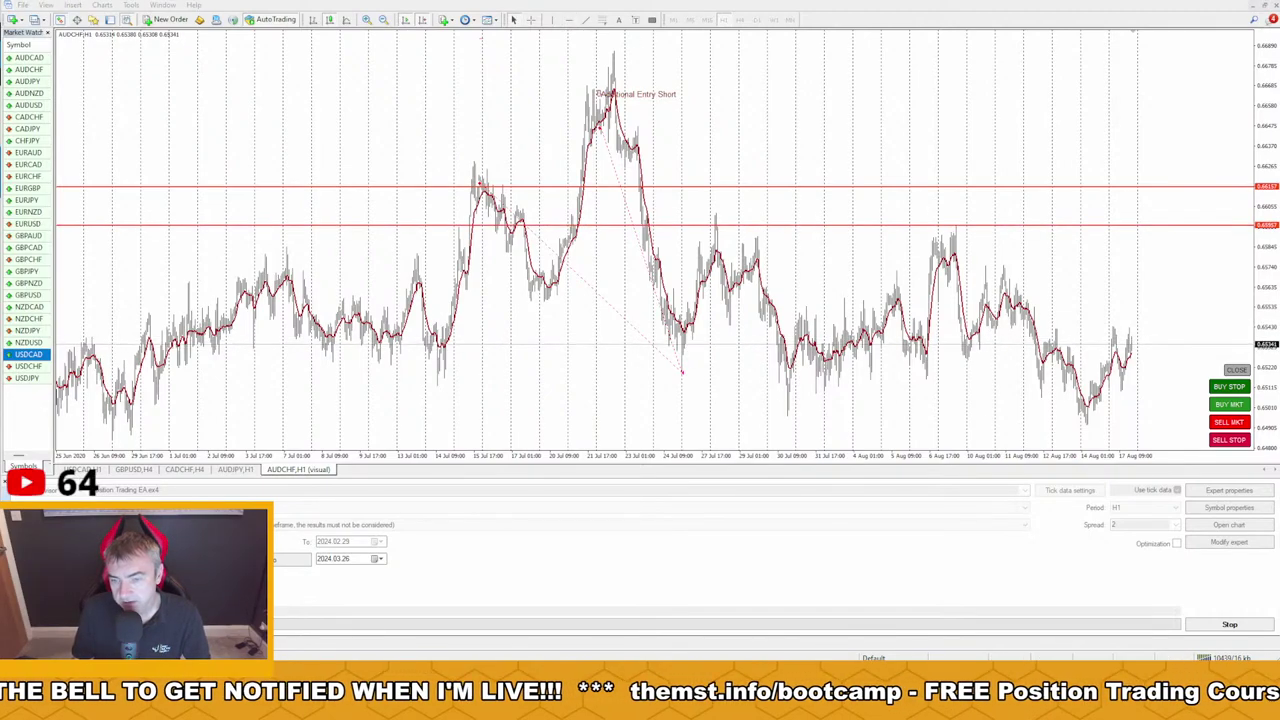
Circle the July and August price reactions around the 0.65957 level and clear the circles
drag(953, 223, 955, 224)
drag(752, 238, 770, 232)
drag(705, 220, 708, 229)
drag(476, 218, 442, 240)
key(Escape)
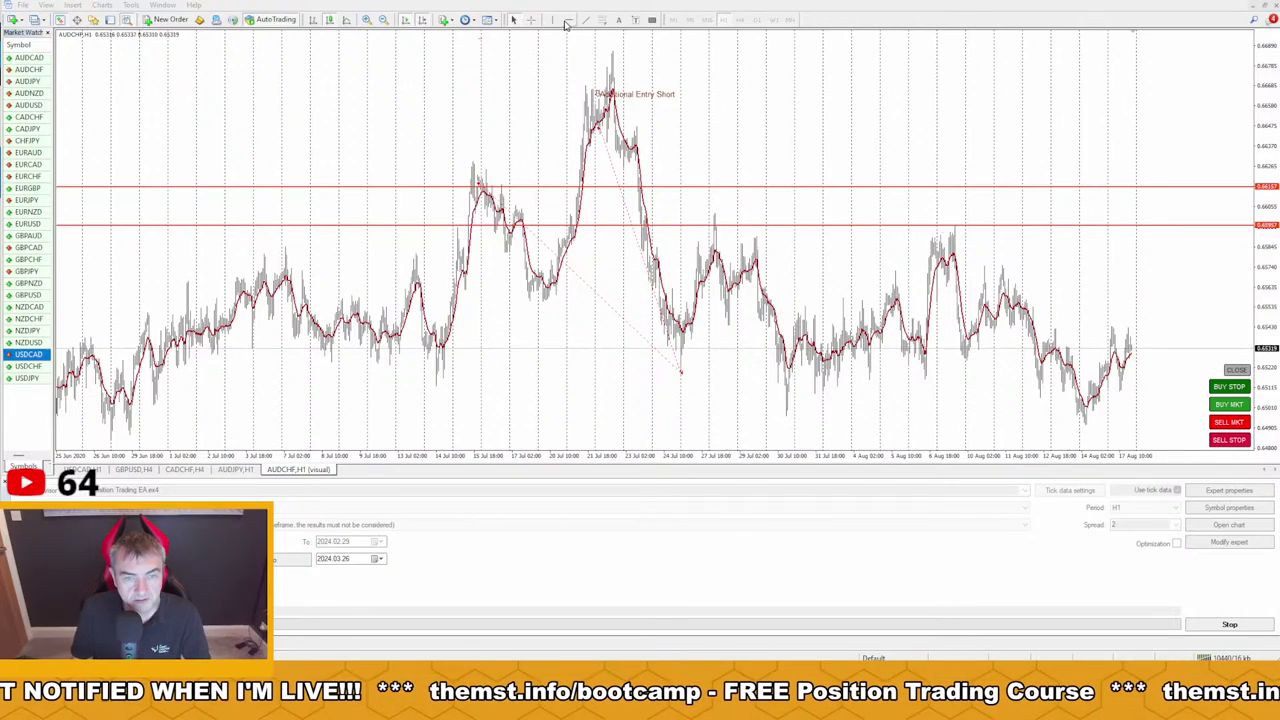
Add horizontal levels at the mid-August low, about 0.6492, and the July high, about 0.6686
drag(1110, 416, 1110, 428)
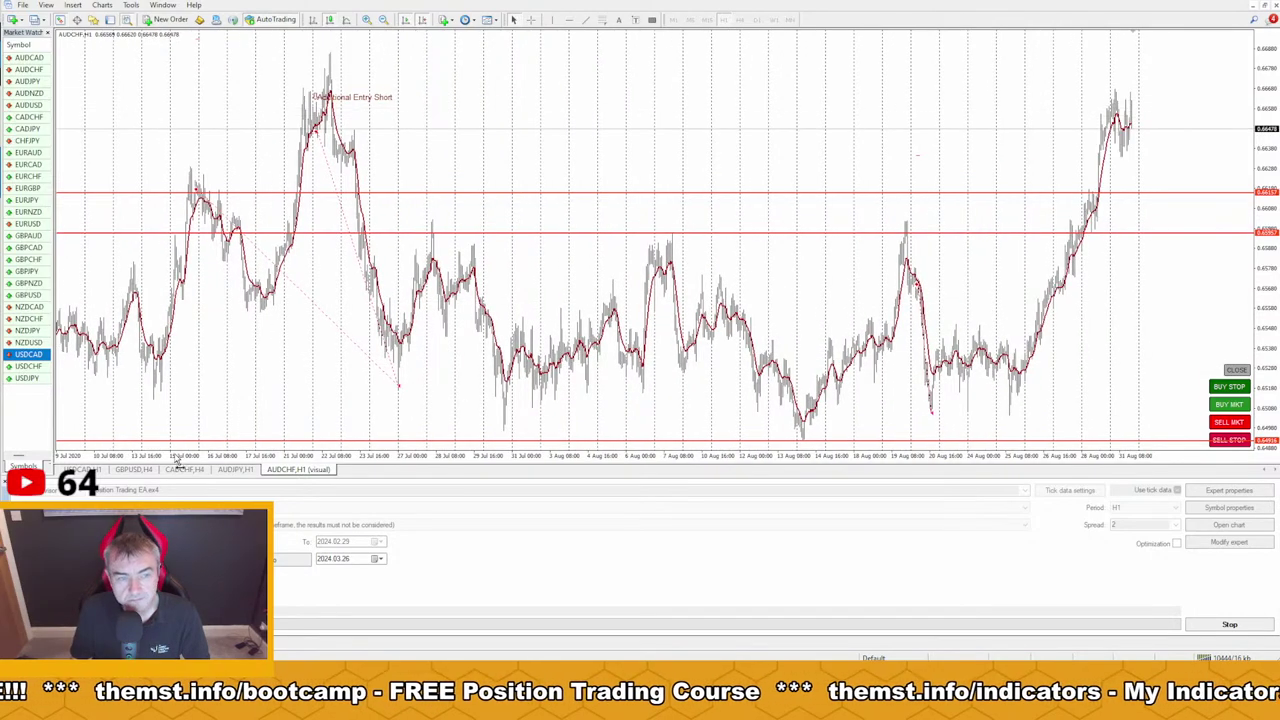
click(569, 20)
drag(523, 40, 505, 53)
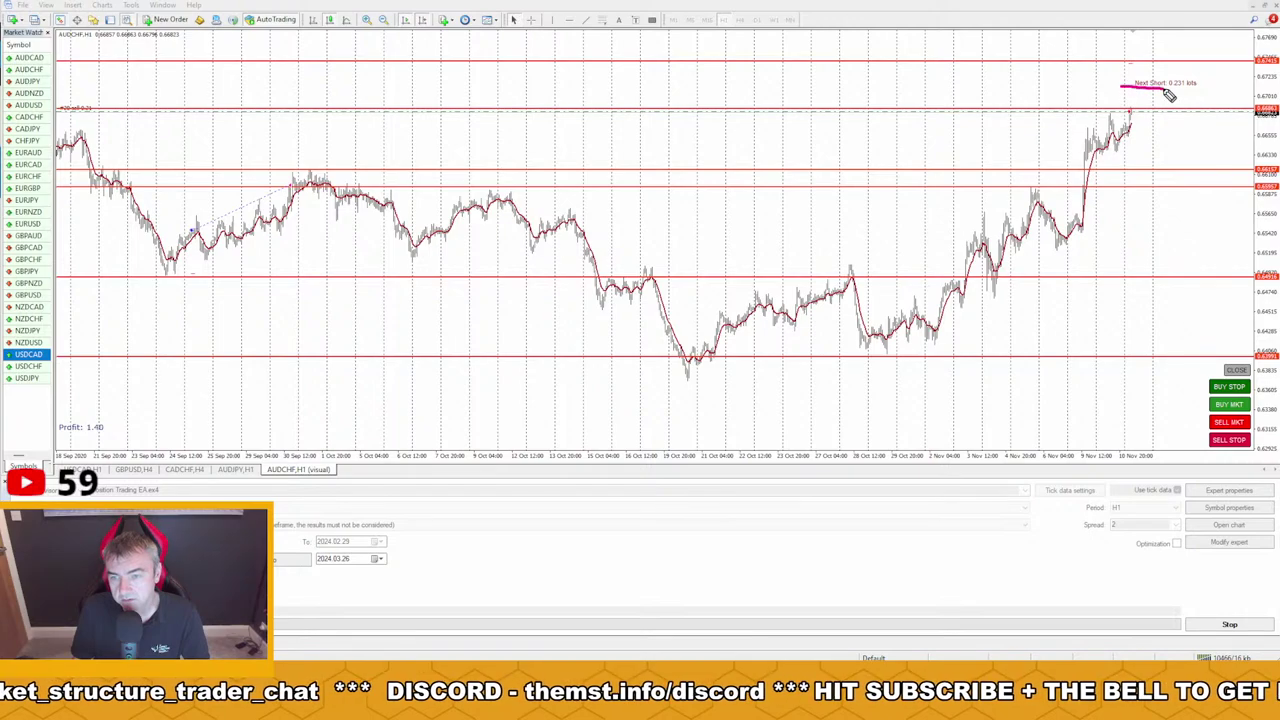
Underline the next short entry level and the 0.67415 resistance above the open sell trade, and clear the marks
drag(1134, 59, 1186, 59)
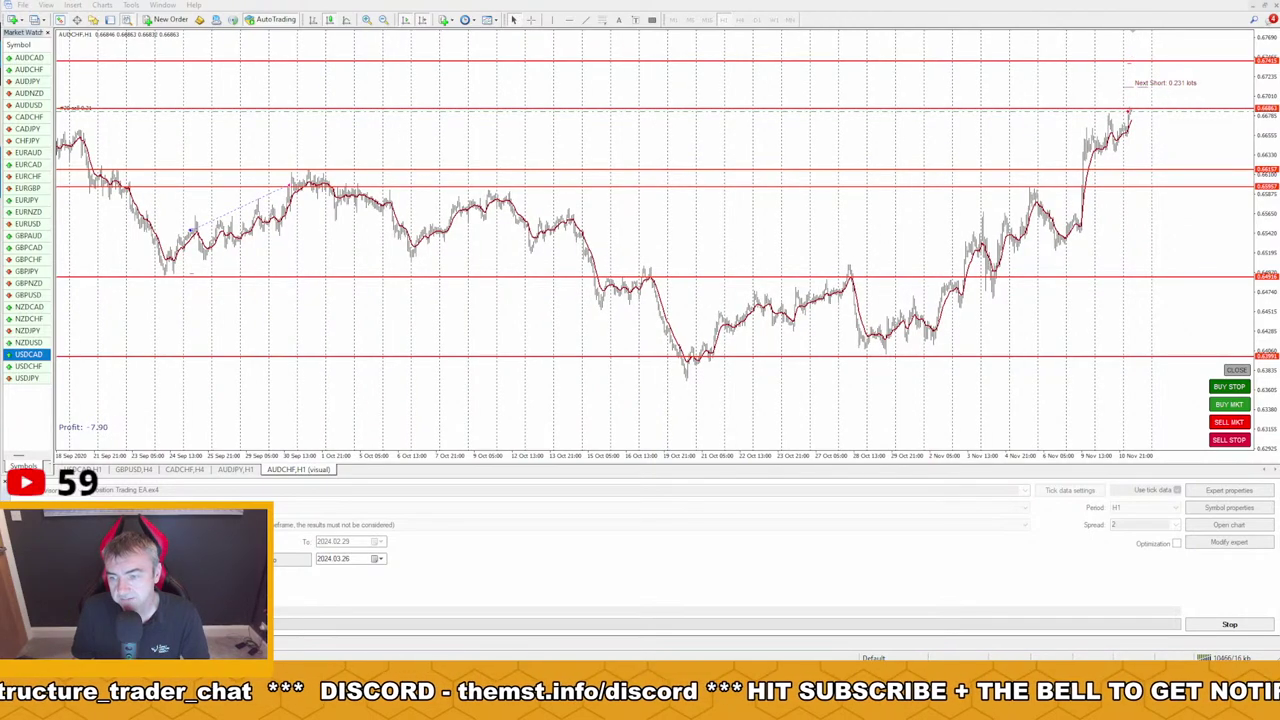